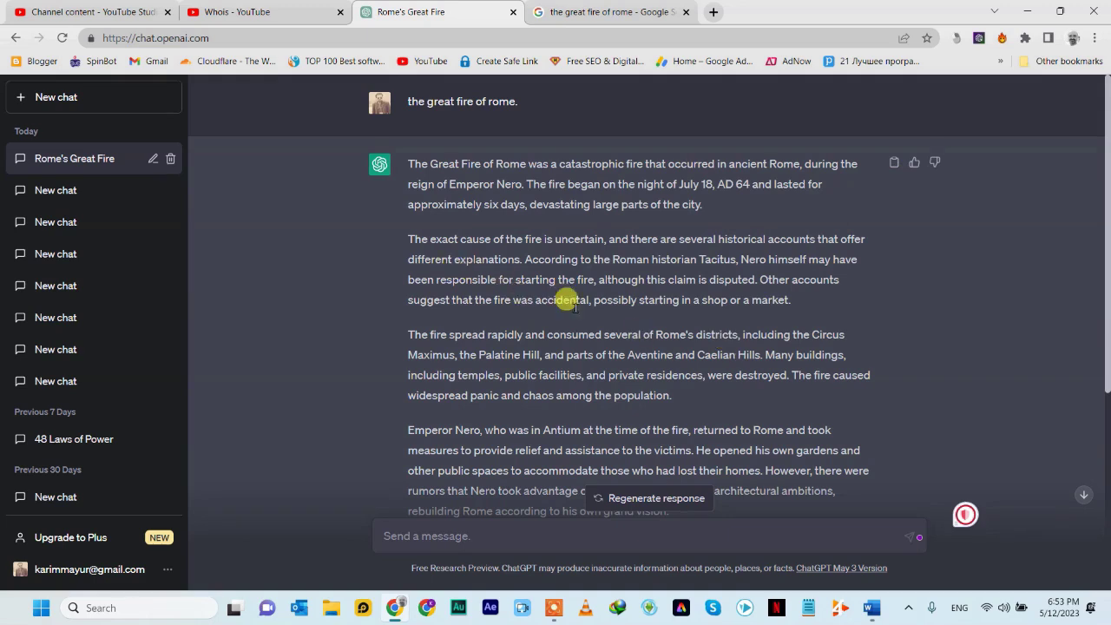
# Read through the ChatGPT answer about the Great Fire of Rome.
pyautogui.scroll(-2, 560, 372)
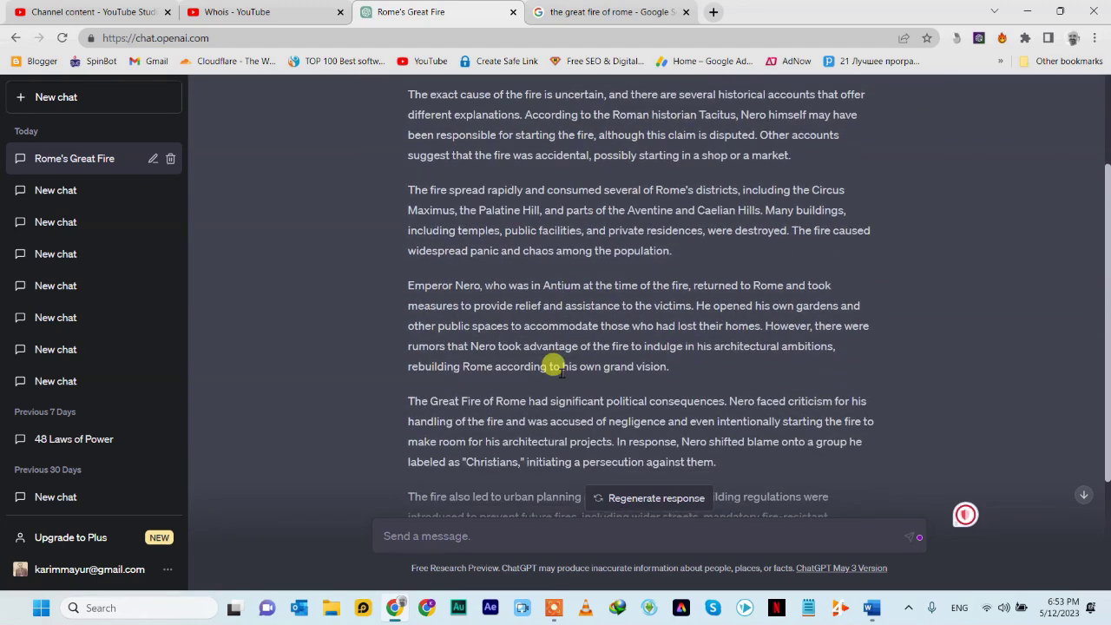
pyautogui.scroll(2, 556, 366)
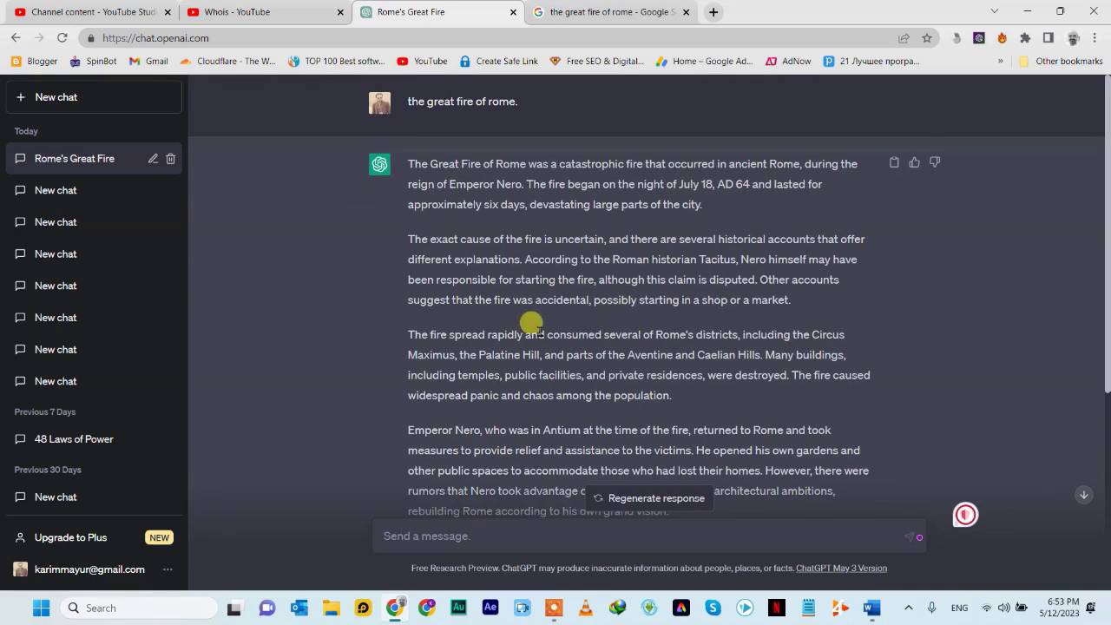
pyautogui.scroll(-4, 608, 420)
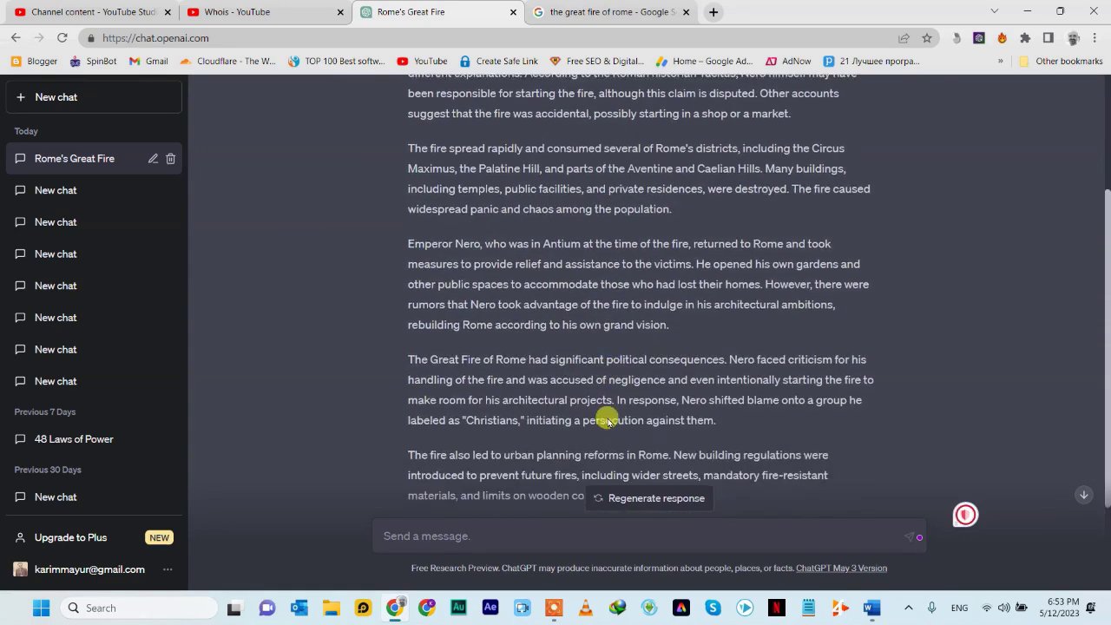
pyautogui.scroll(2, 593, 411)
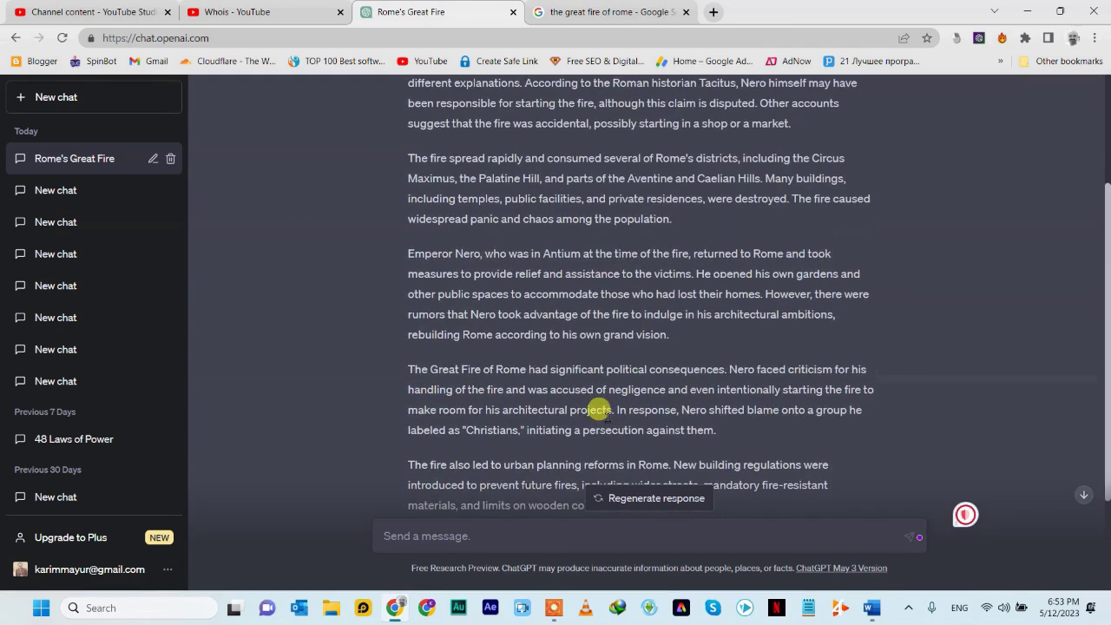
pyautogui.scroll(2, 543, 264)
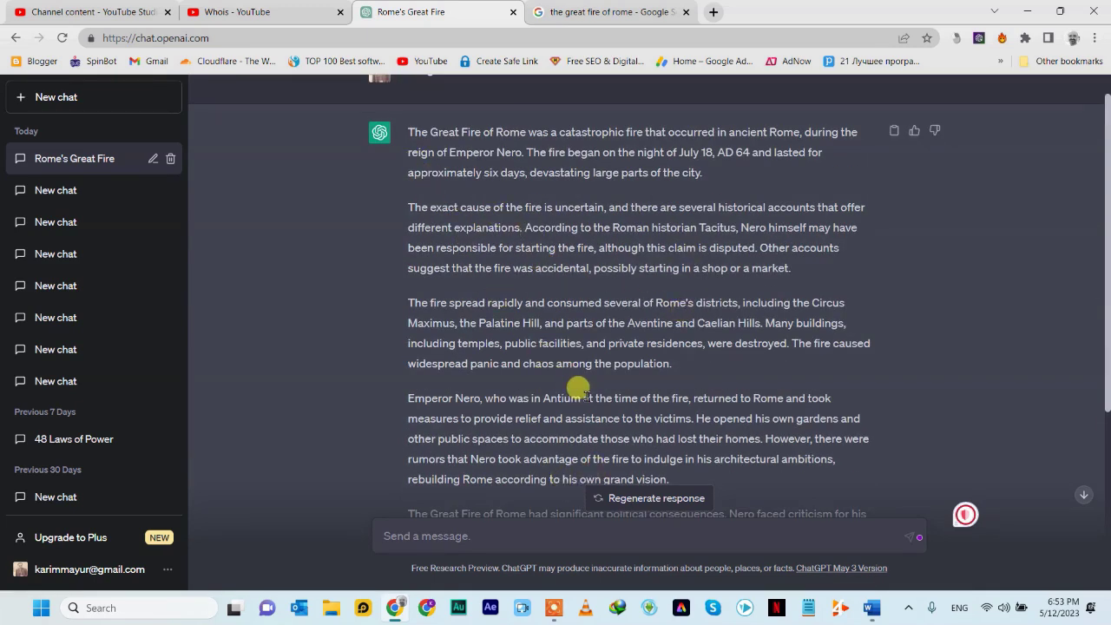
pyautogui.scroll(-3, 580, 389)
pyautogui.scroll(-1, 580, 389)
# Load beta.elevenlabs.io in place of the Google results for the great fire of rome.
pyautogui.click(632, 11)
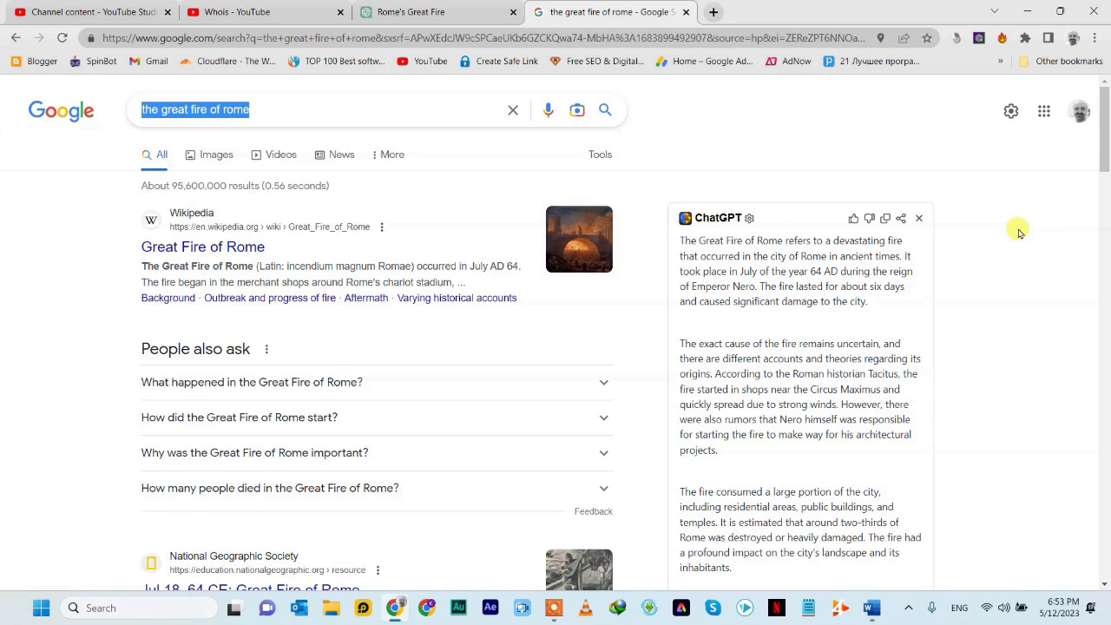
pyautogui.click(478, 40)
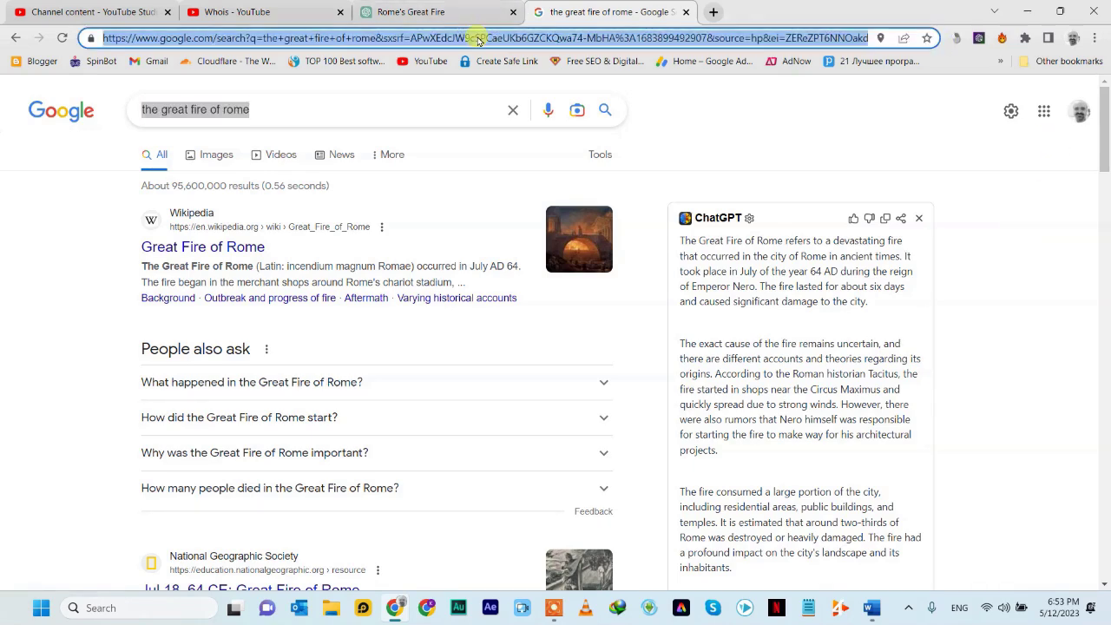
pyautogui.write('beta.elevenlabs.io')
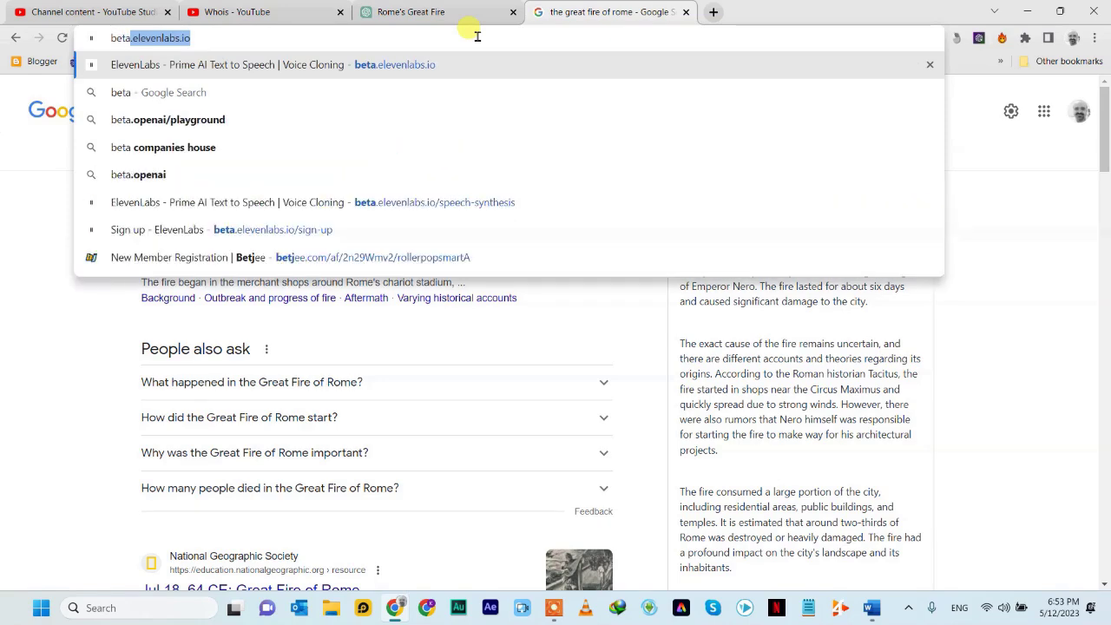
pyautogui.press('Return')
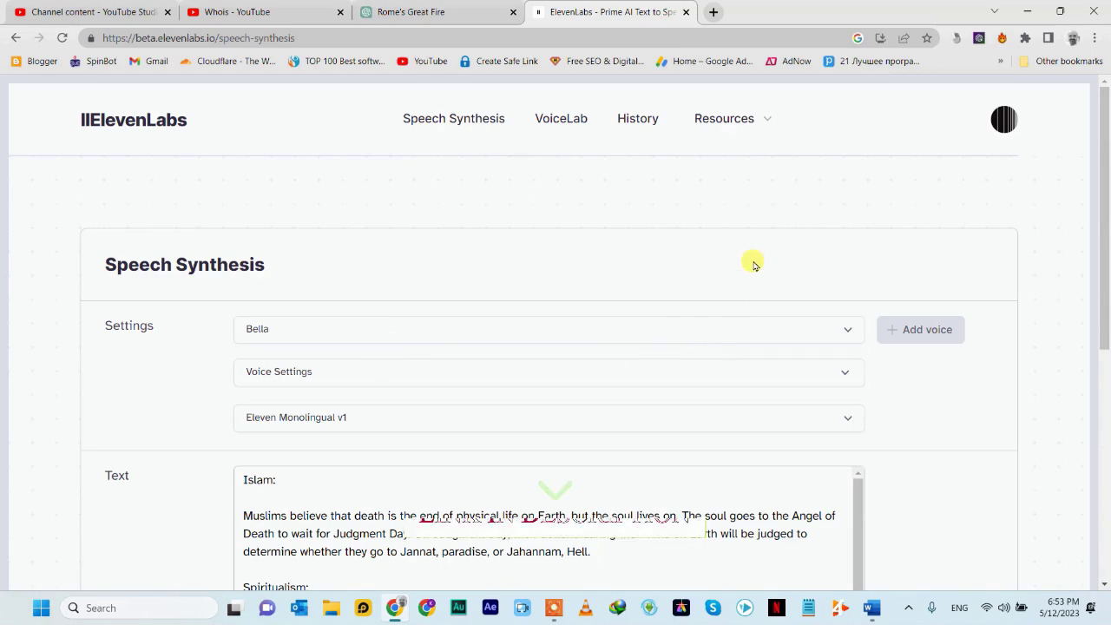
# Clear all existing text from the Speech Synthesis text box.
pyautogui.scroll(-2, 751, 261)
pyautogui.scroll(2, 749, 260)
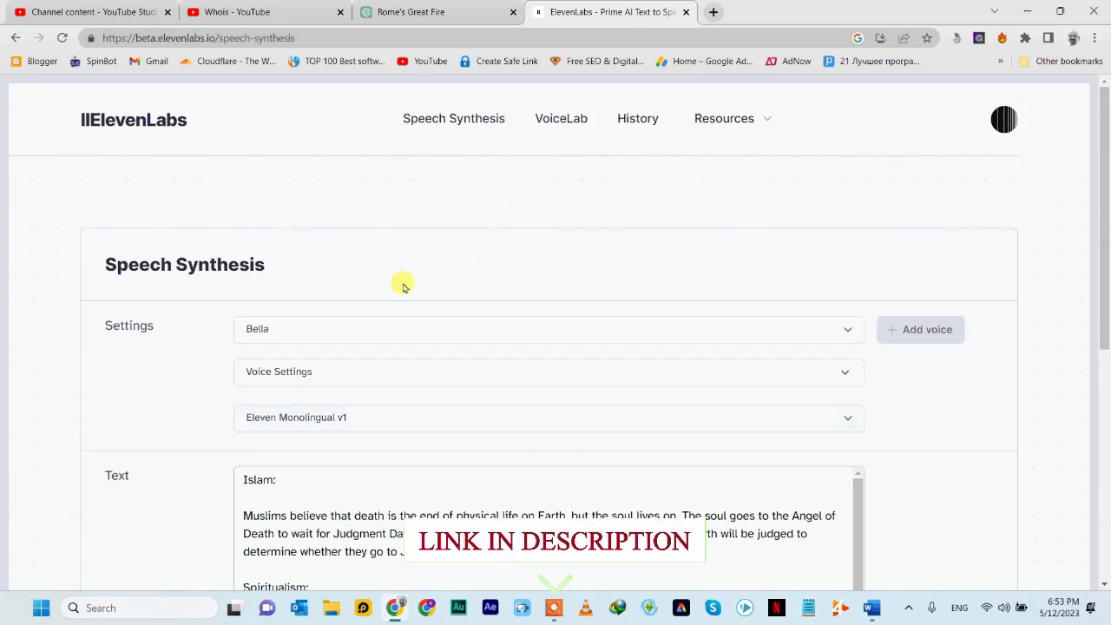
pyautogui.scroll(-2, 412, 330)
pyautogui.click(428, 372)
pyautogui.hotkey('ctrl', 'a')
pyautogui.press('BackSpace')
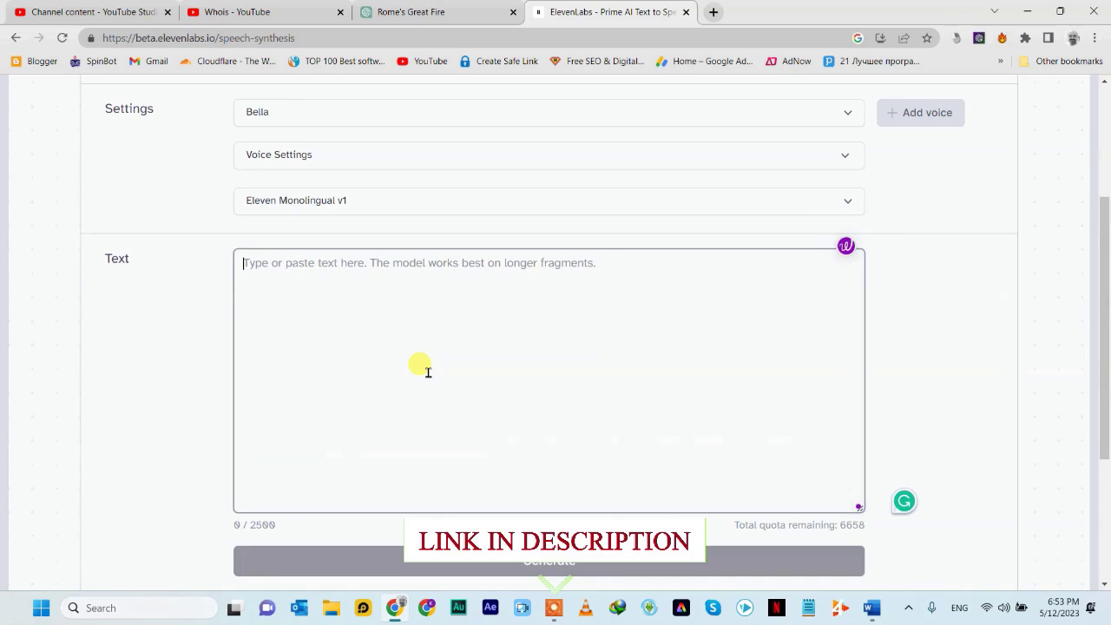
# Choose the premade/Bella voice and reset its voice settings to default.
pyautogui.scroll(2, 428, 373)
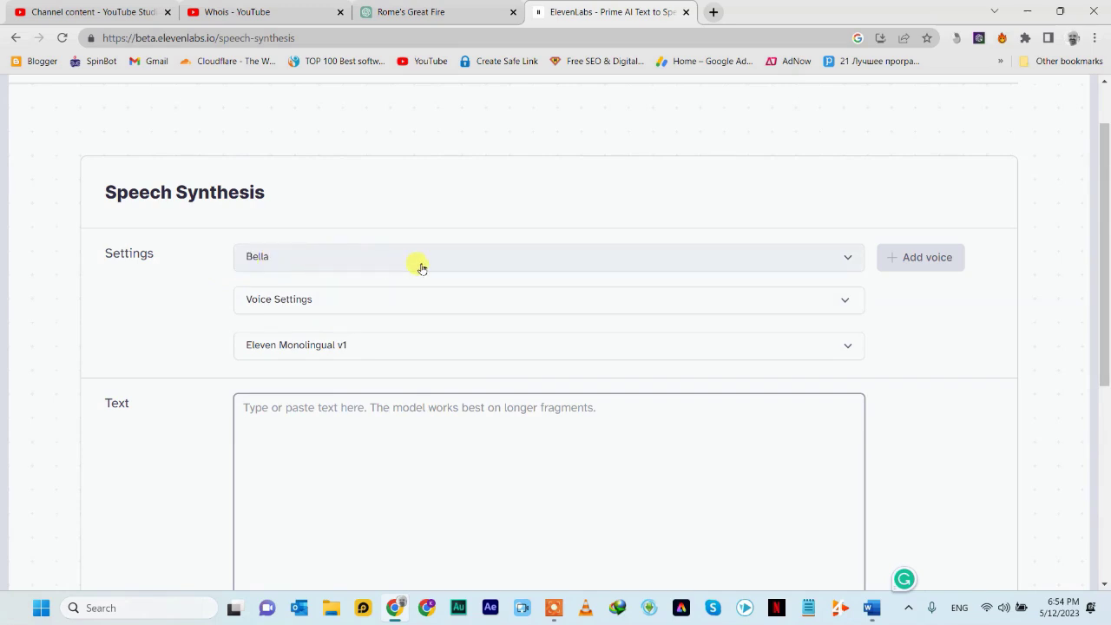
pyautogui.click(450, 264)
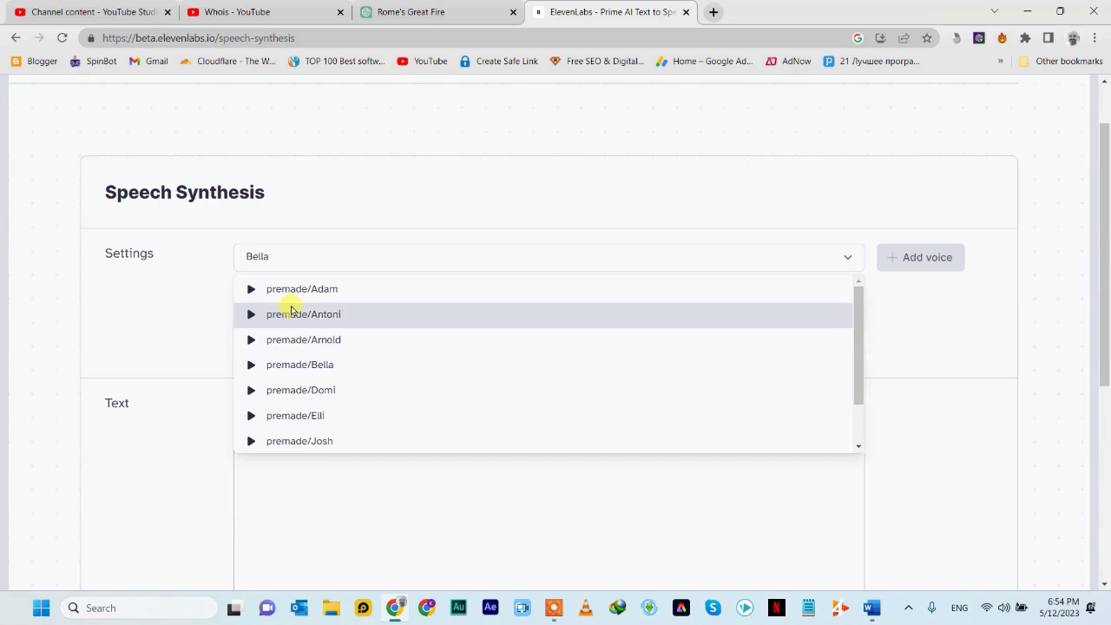
pyautogui.click(294, 365)
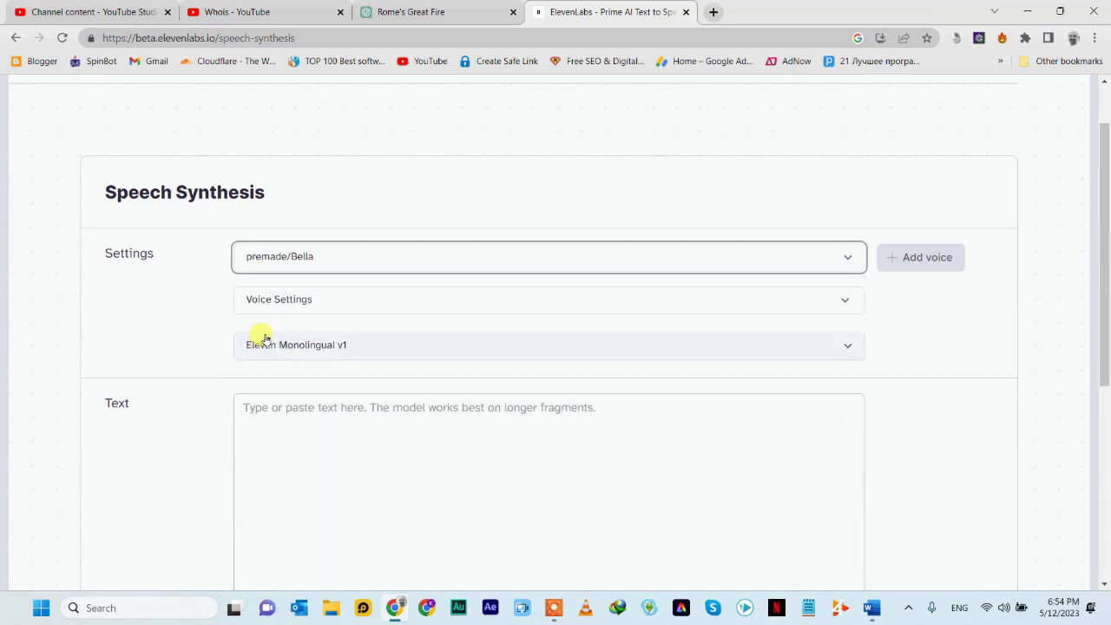
pyautogui.click(278, 302)
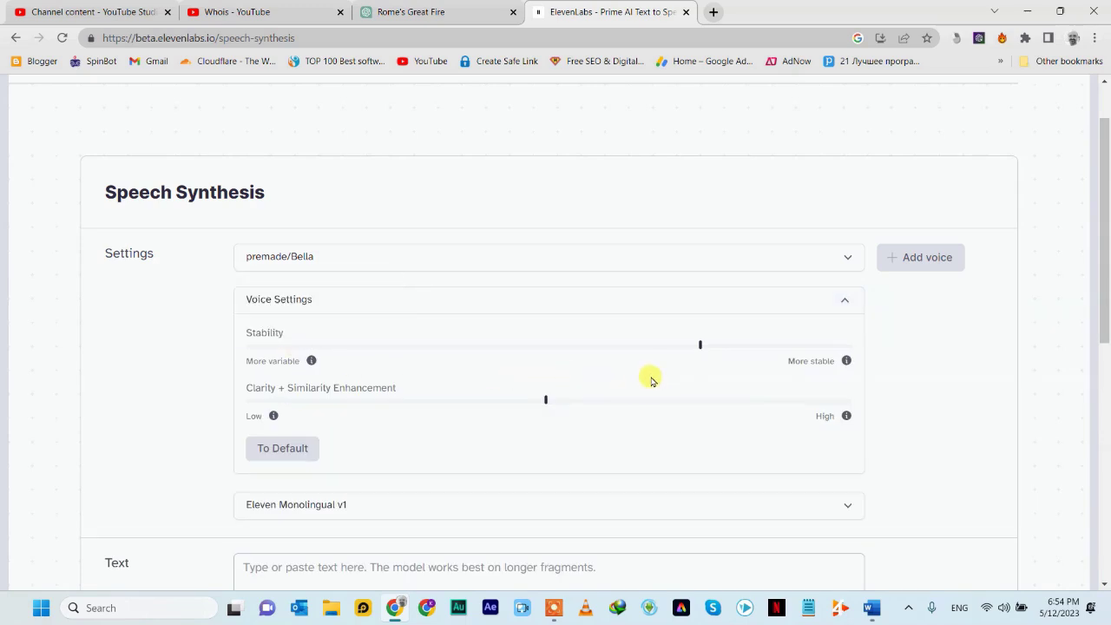
pyautogui.click(296, 451)
# Revisit the ChatGPT answer and paste the copied Great Fire of Rome text into the ElevenLabs text box.
pyautogui.scroll(-2, 356, 448)
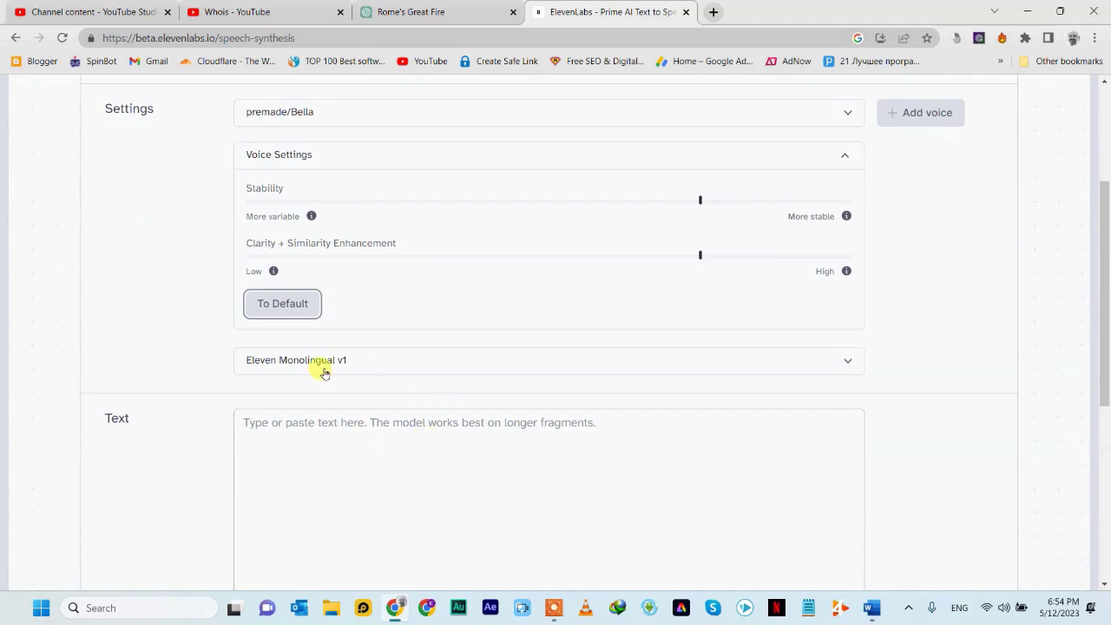
pyautogui.scroll(-2, 781, 436)
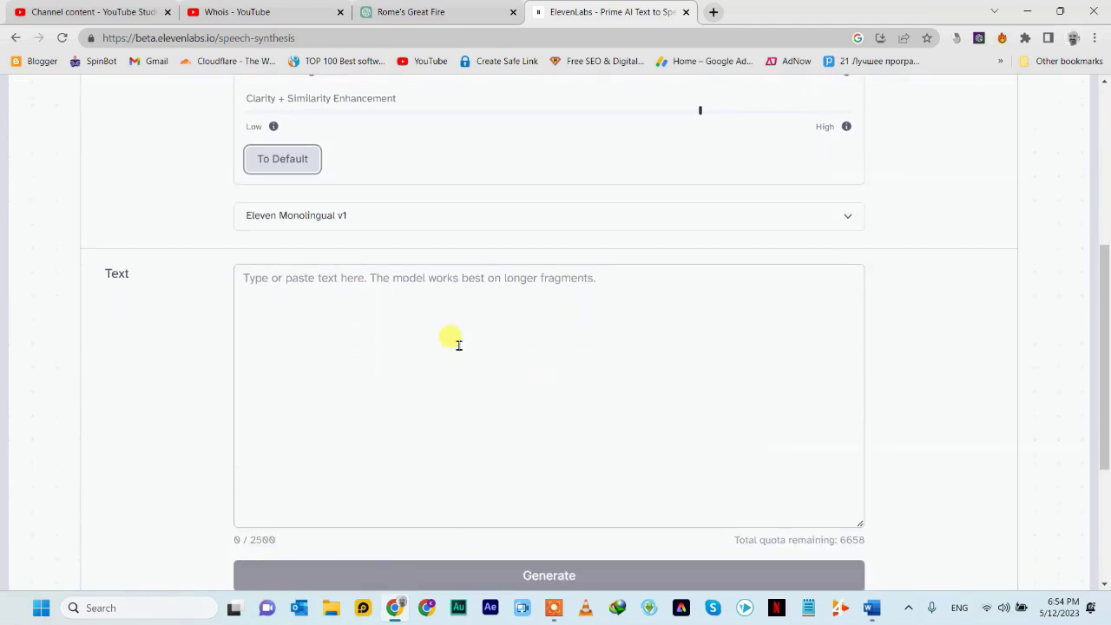
pyautogui.click(429, 10)
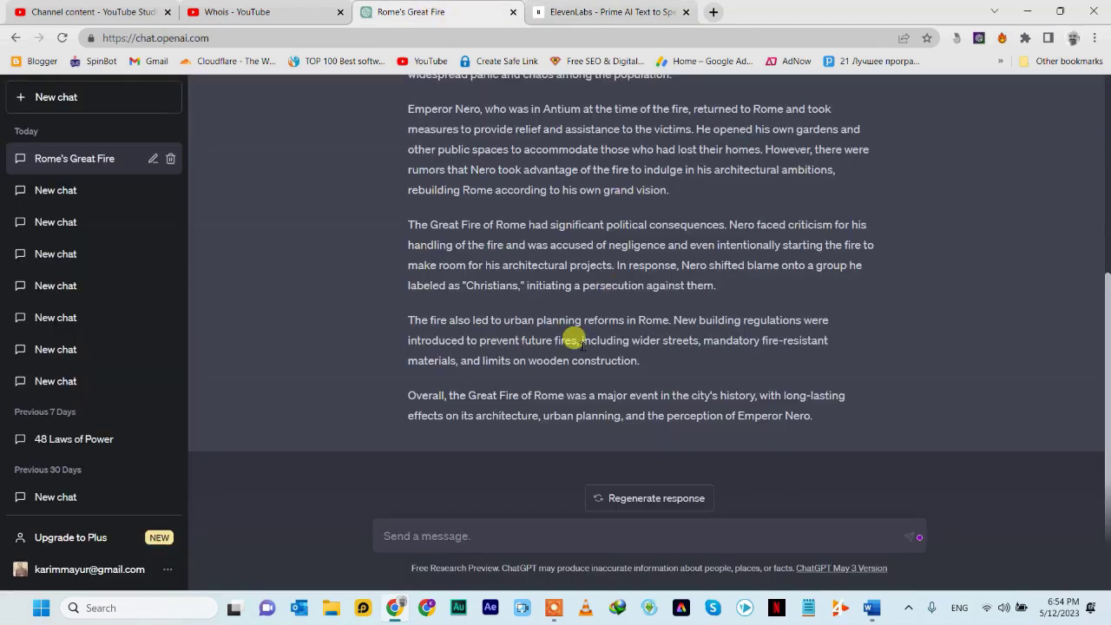
pyautogui.scroll(3, 573, 334)
pyautogui.click(608, 12)
pyautogui.rightClick(429, 361)
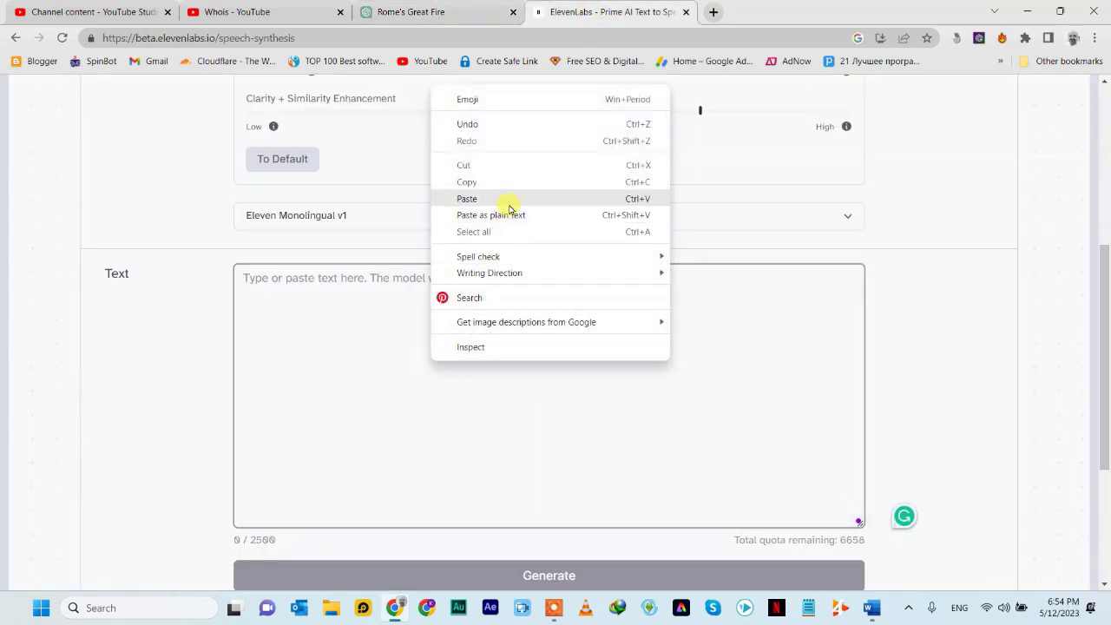
pyautogui.click(467, 199)
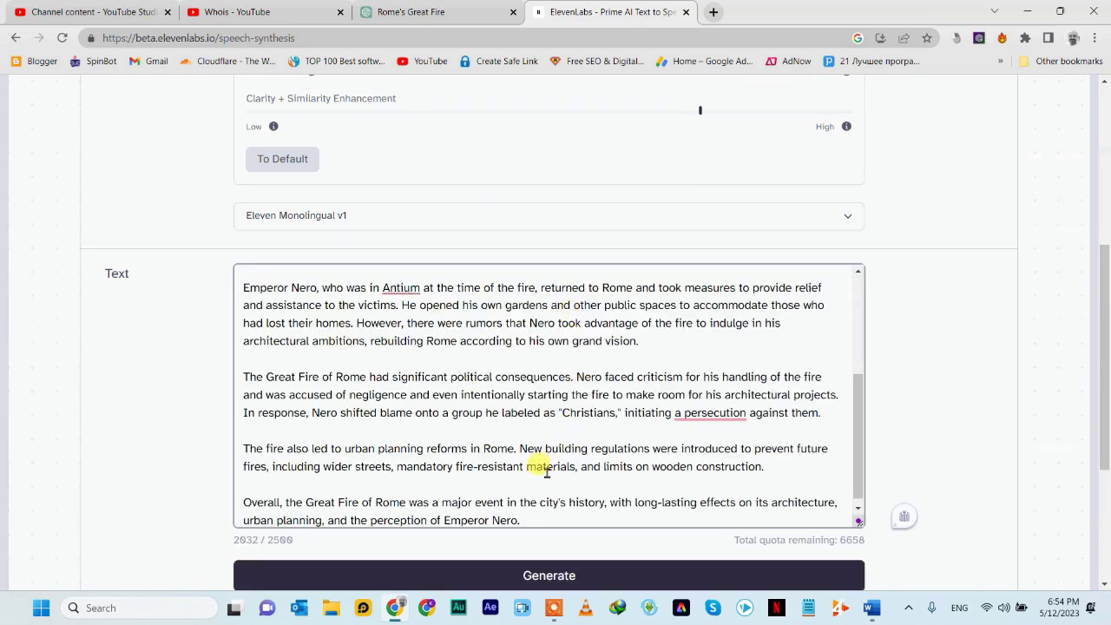
# Review the pasted script and voice settings, and generate the speech audio.
pyautogui.scroll(3, 542, 469)
pyautogui.scroll(-3, 931, 404)
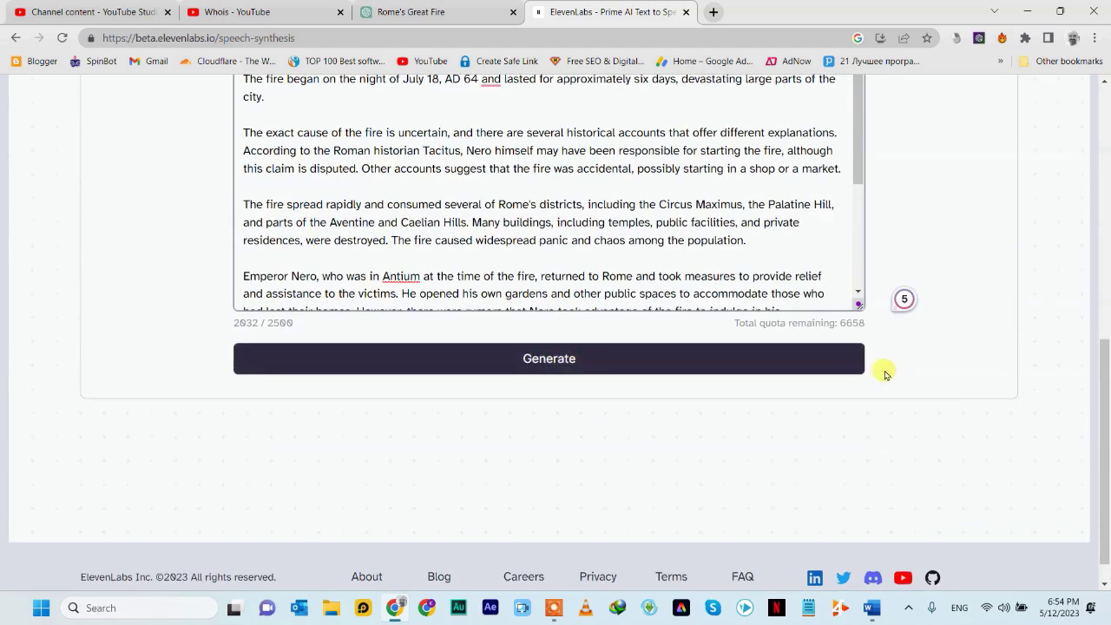
pyautogui.scroll(5, 935, 391)
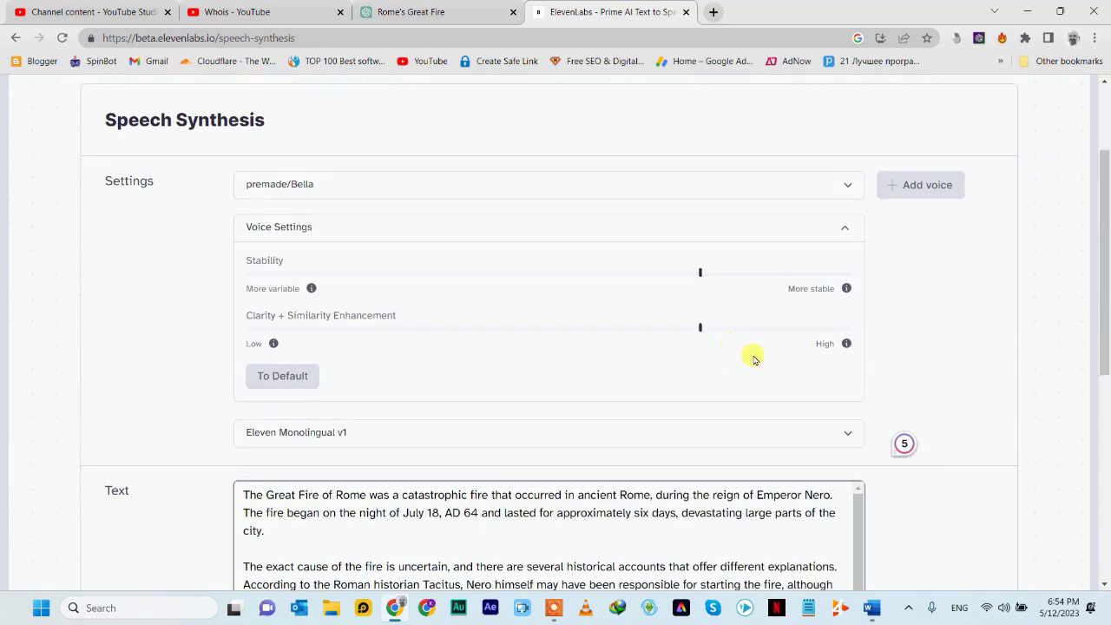
pyautogui.scroll(-3, 988, 328)
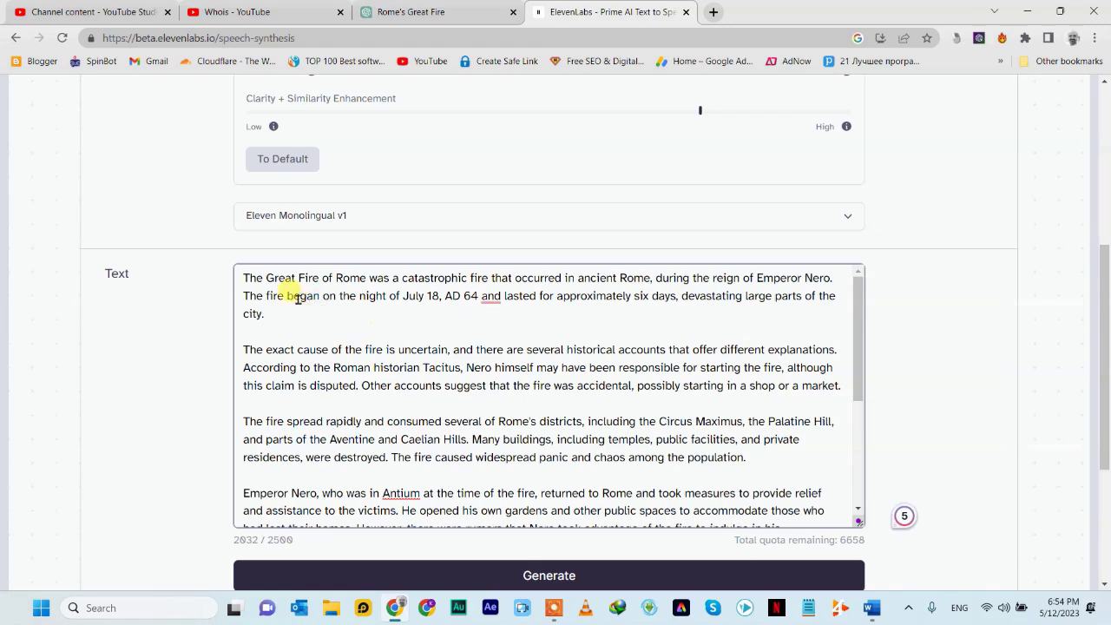
pyautogui.scroll(-2, 596, 415)
pyautogui.scroll(-2, 940, 362)
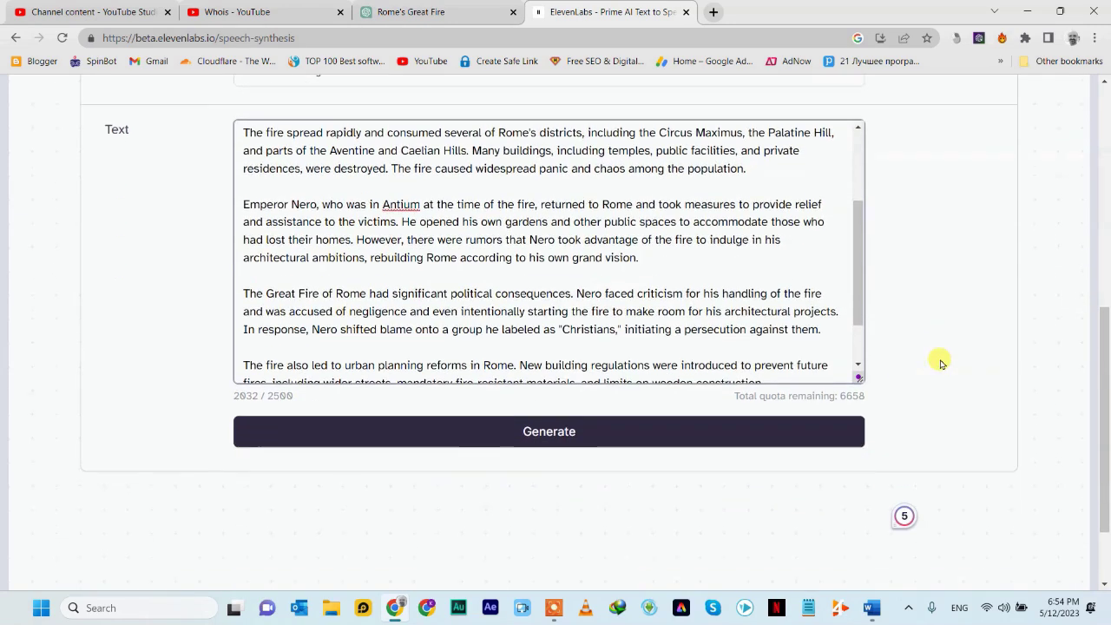
pyautogui.click(528, 429)
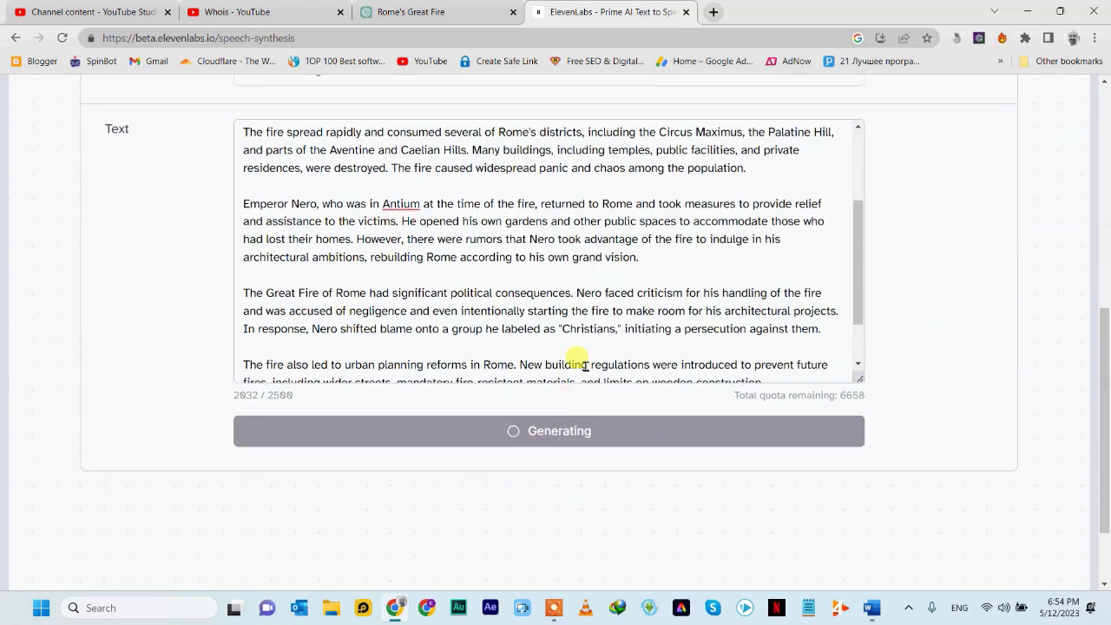
# Pause the playback of the generated premade/Bella audio.
pyautogui.scroll(3, 591, 343)
pyautogui.scroll(2, 898, 265)
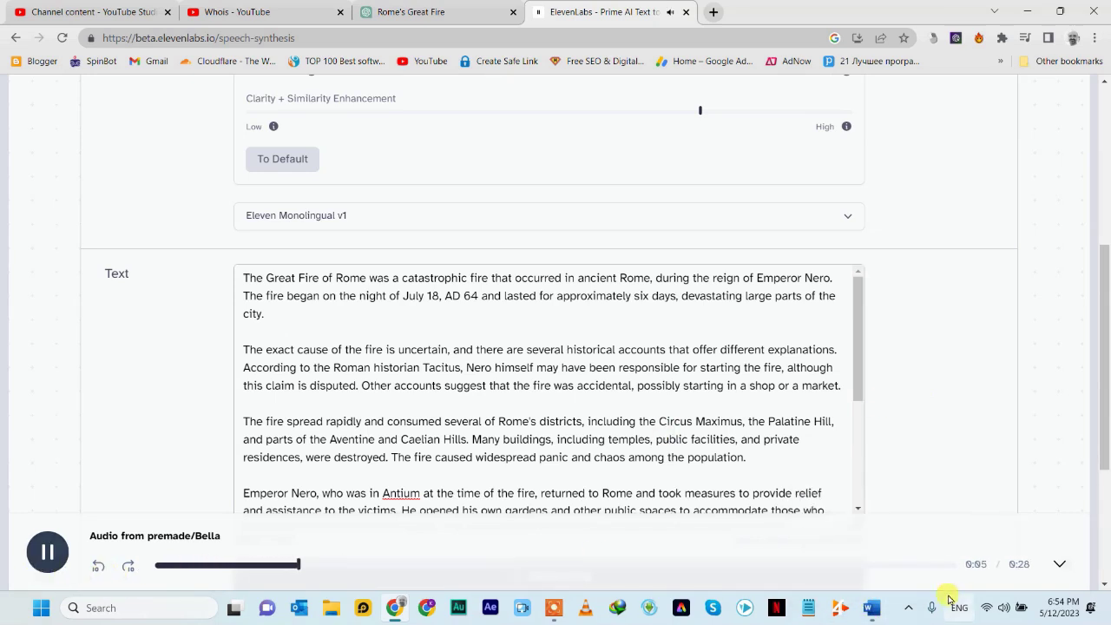
pyautogui.click(48, 552)
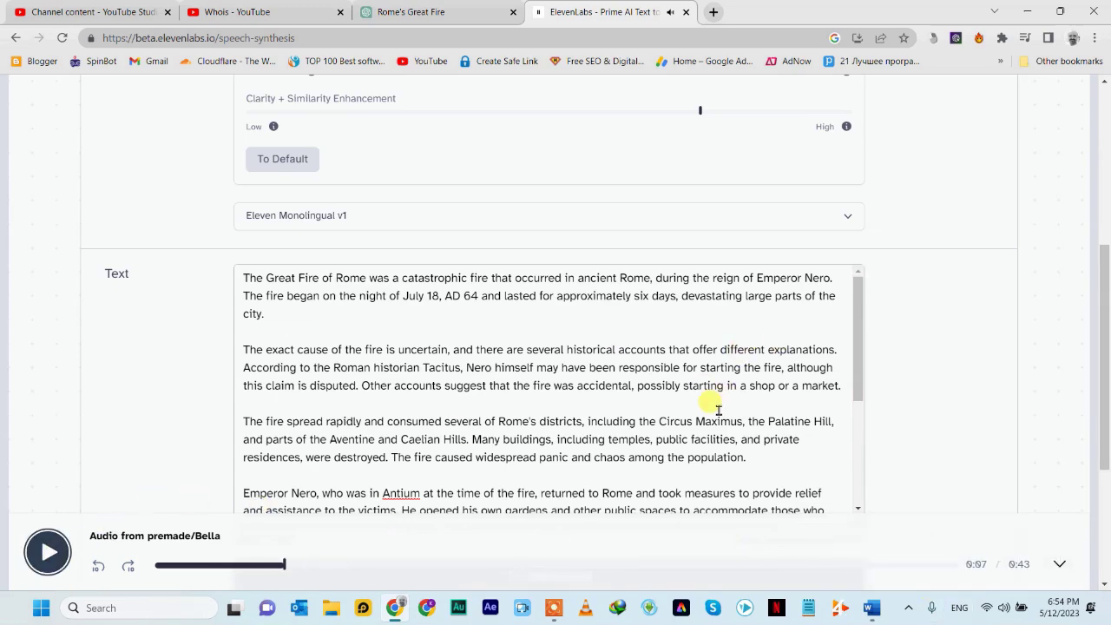
# Download the generated premade/Bella narration as an MP3 file.
pyautogui.scroll(-2, 717, 408)
pyautogui.scroll(-1, 729, 458)
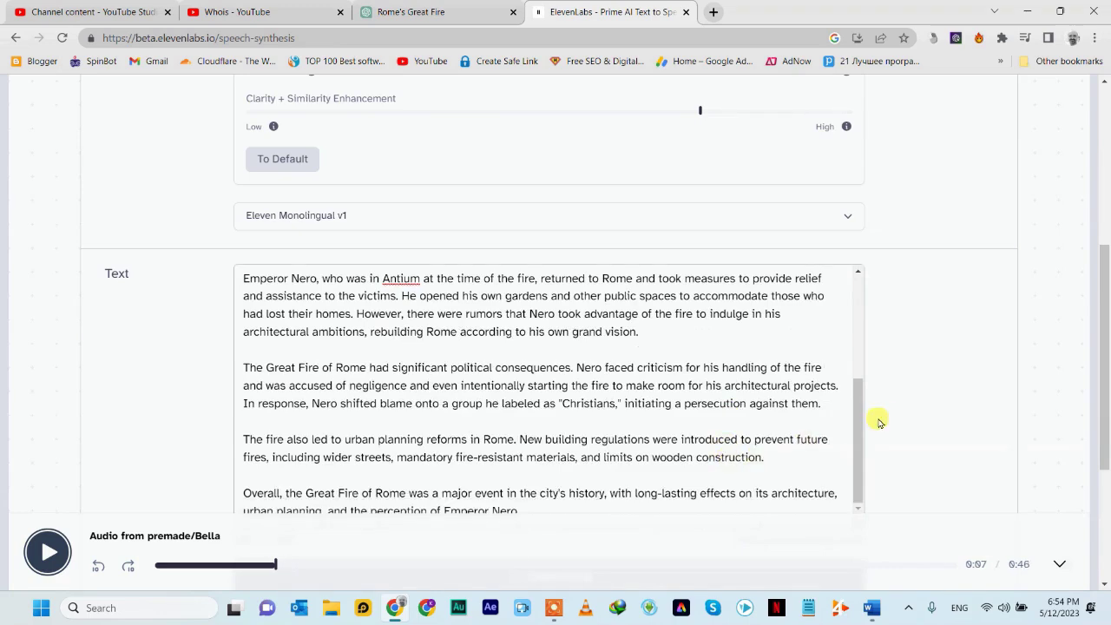
pyautogui.scroll(3, 888, 415)
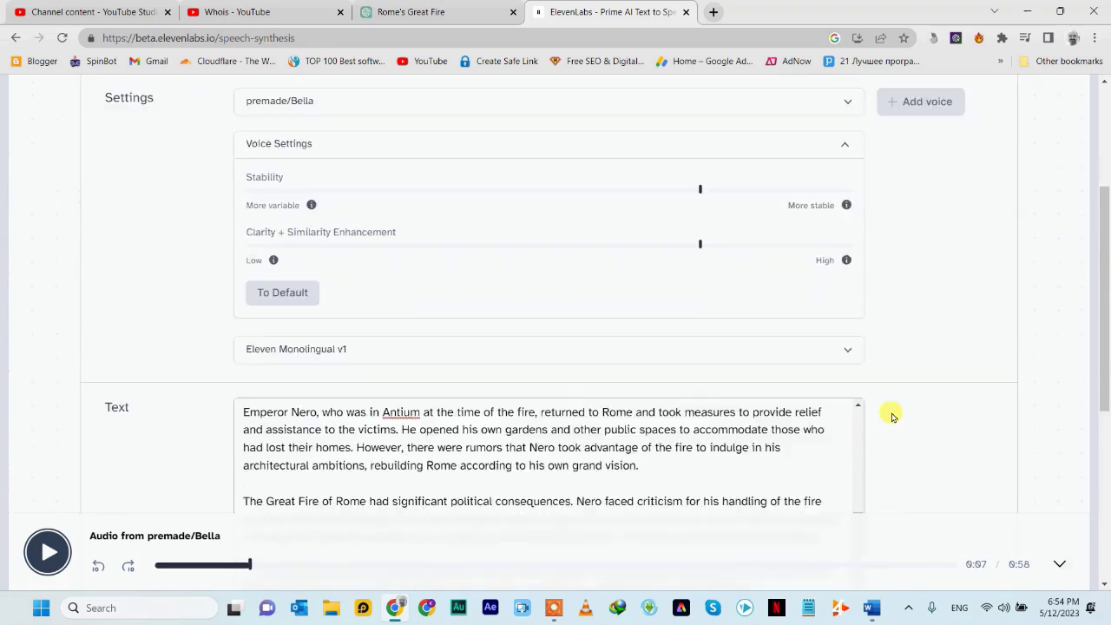
pyautogui.scroll(-3, 892, 416)
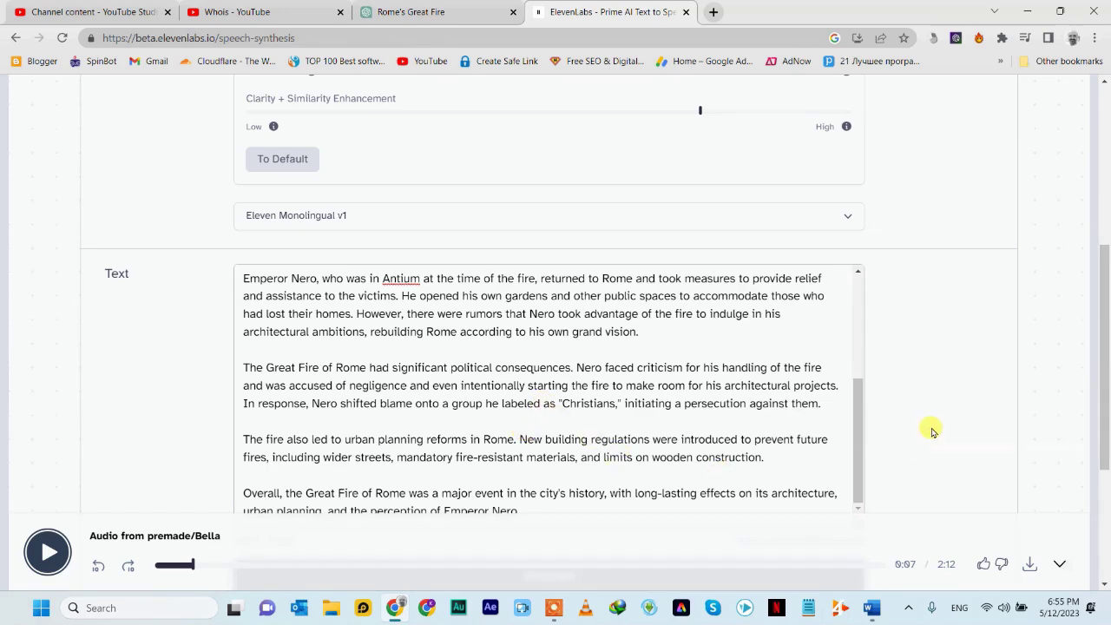
pyautogui.scroll(2, 932, 432)
pyautogui.scroll(-2, 931, 428)
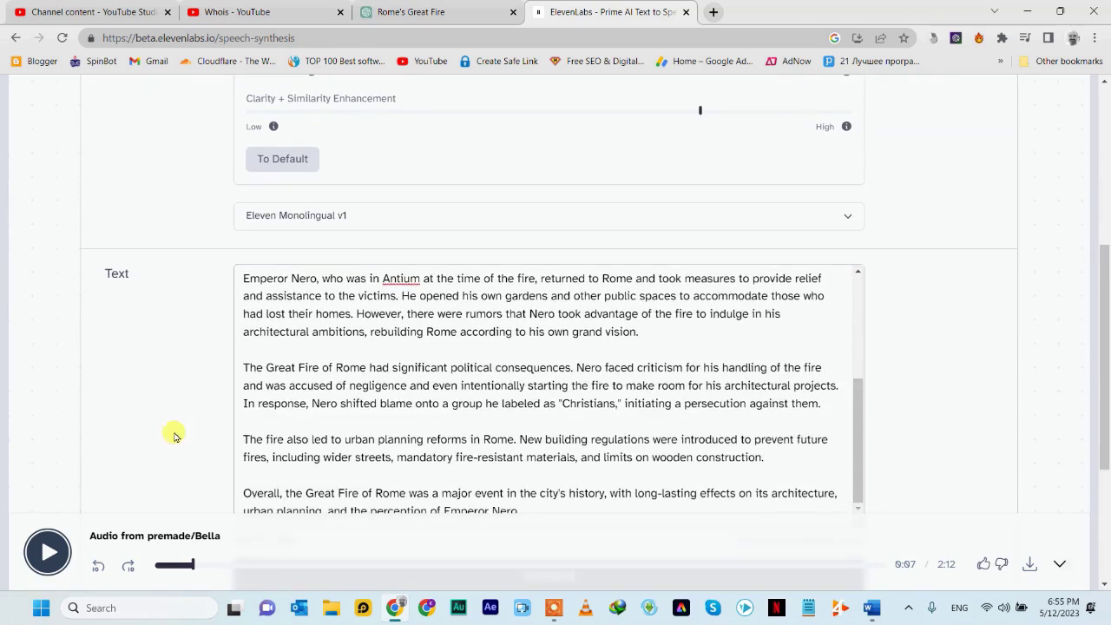
pyautogui.click(1031, 565)
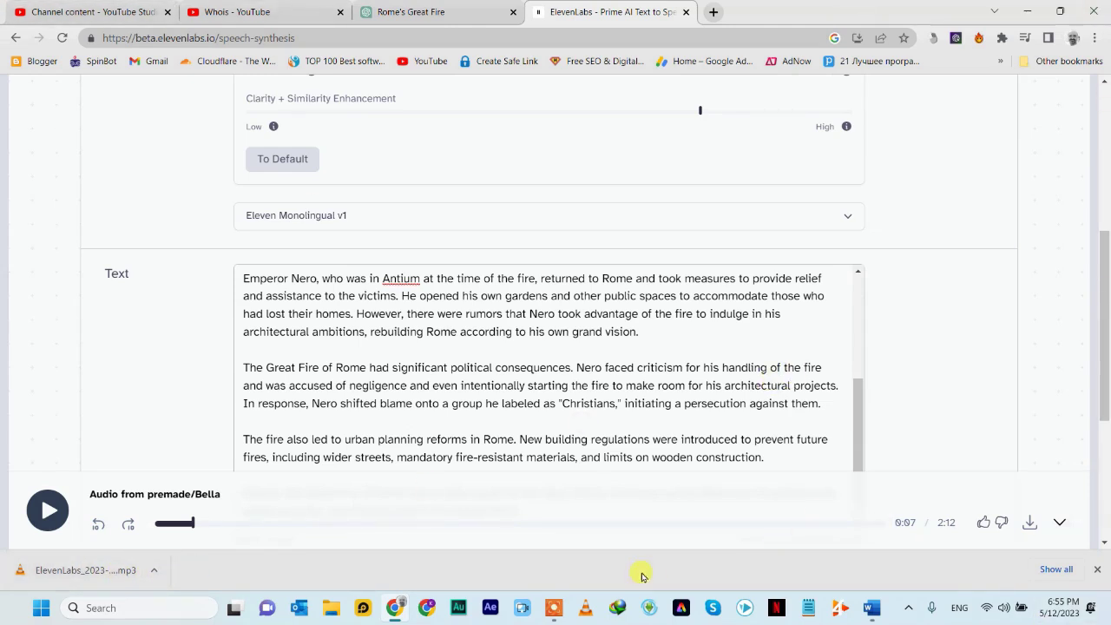
# Switch to Adobe Audition CC 2015 and close its sign-in dialog, confirming the quit.
pyautogui.click(459, 611)
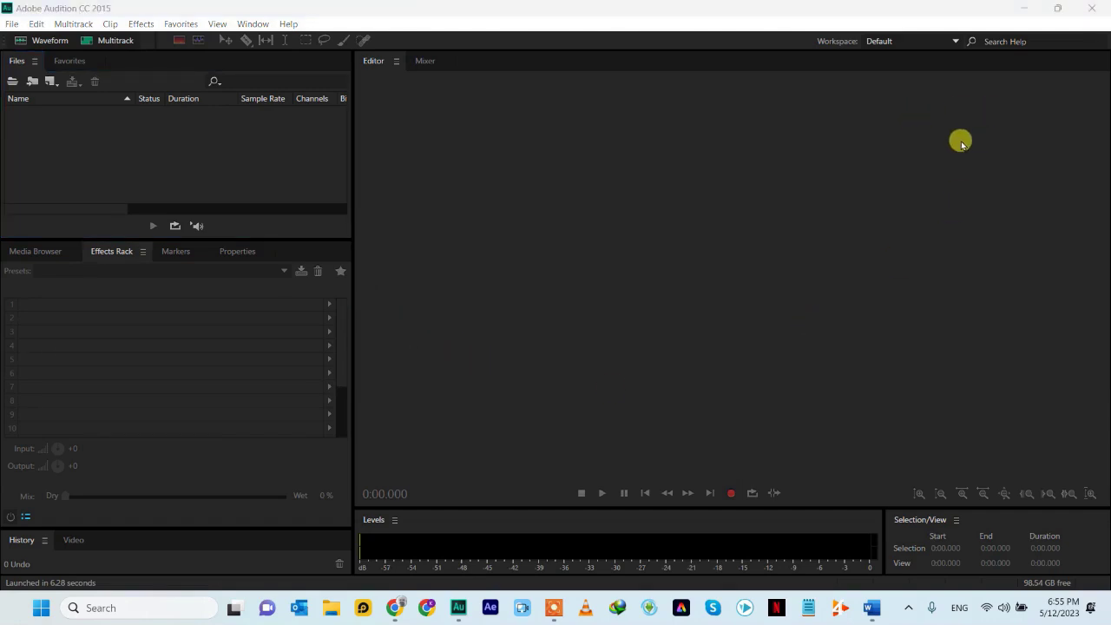
pyautogui.click(778, 108)
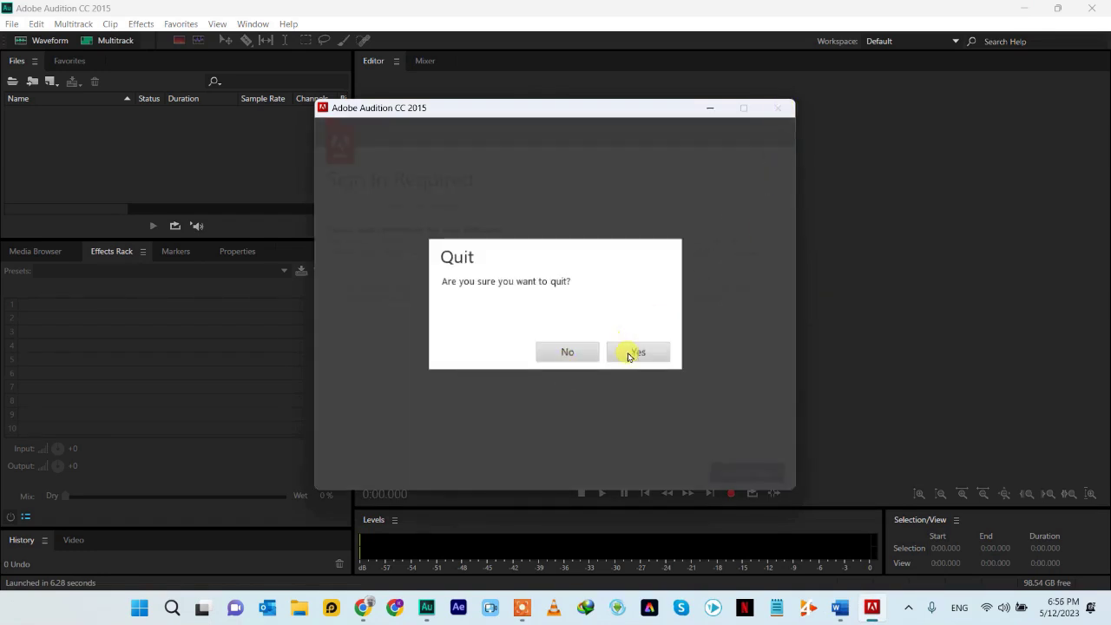
pyautogui.click(630, 350)
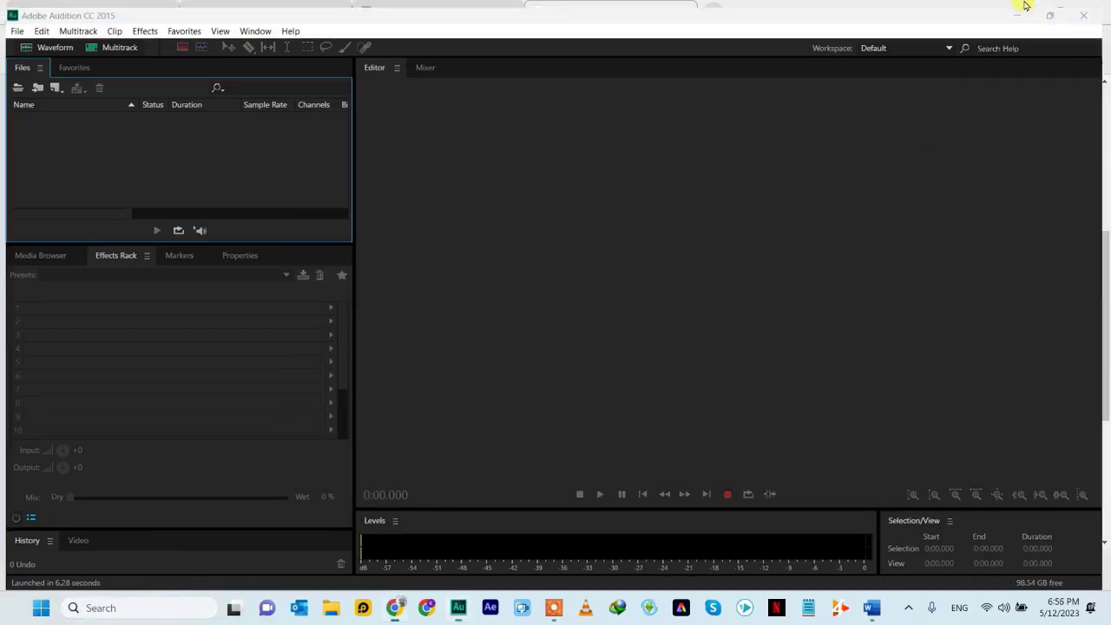
# Switch from Adobe Audition to Chrome and open freedownloadkaro.com in a new tab.
pyautogui.click(1024, 8)
pyautogui.click(714, 12)
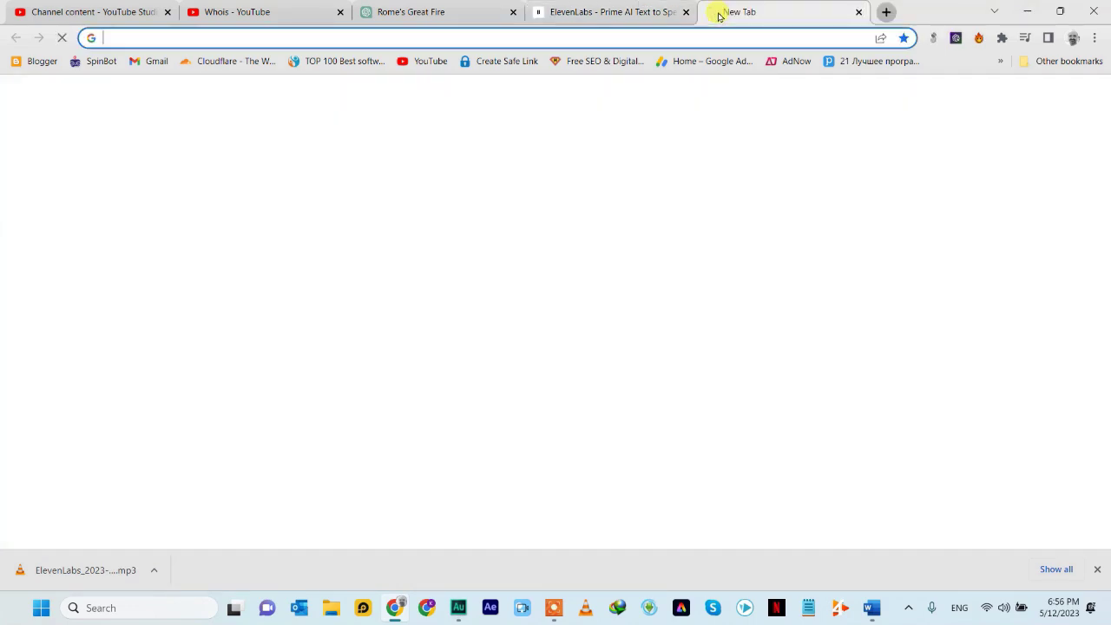
pyautogui.write('free')
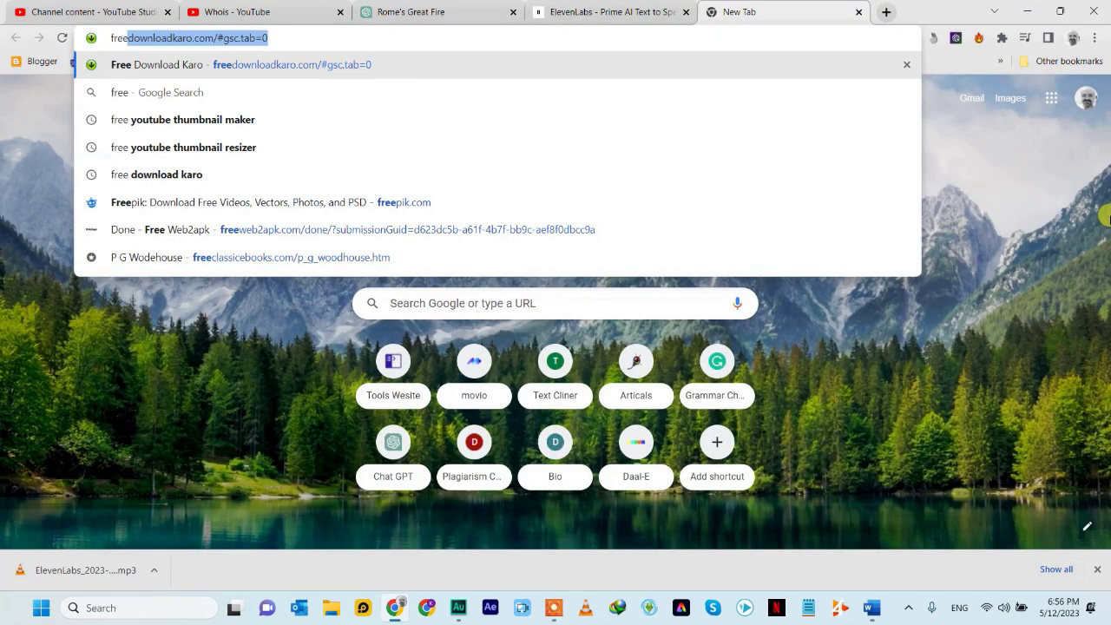
pyautogui.press('Return')
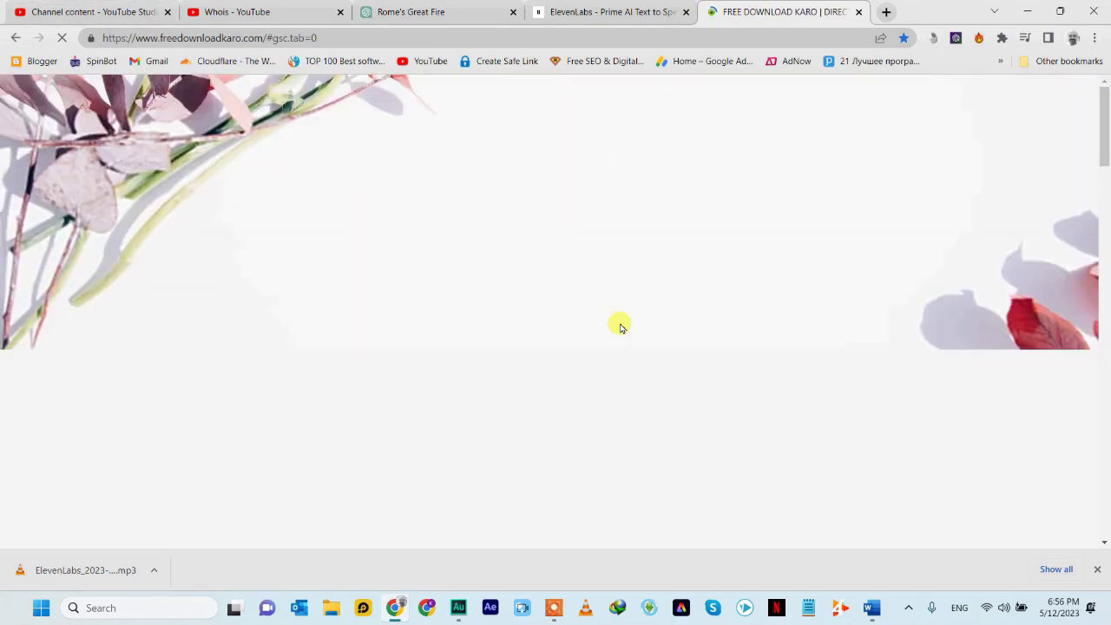
# Search the direct download link finder for "adobe audition free download" and look through the results.
pyautogui.click(589, 285)
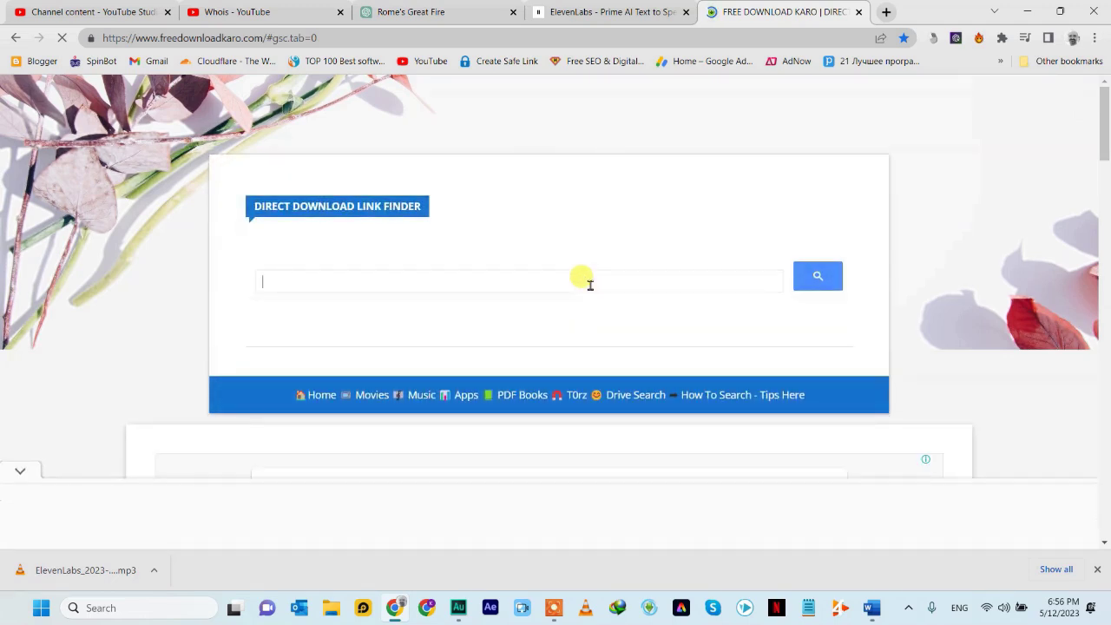
pyautogui.write('adobe au')
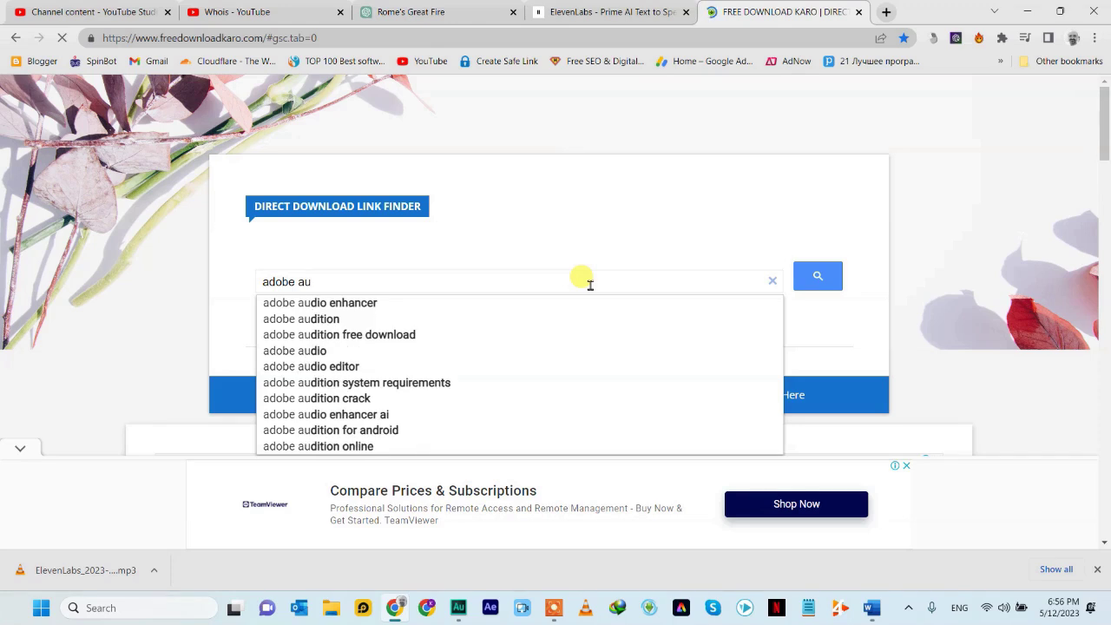
pyautogui.click(298, 337)
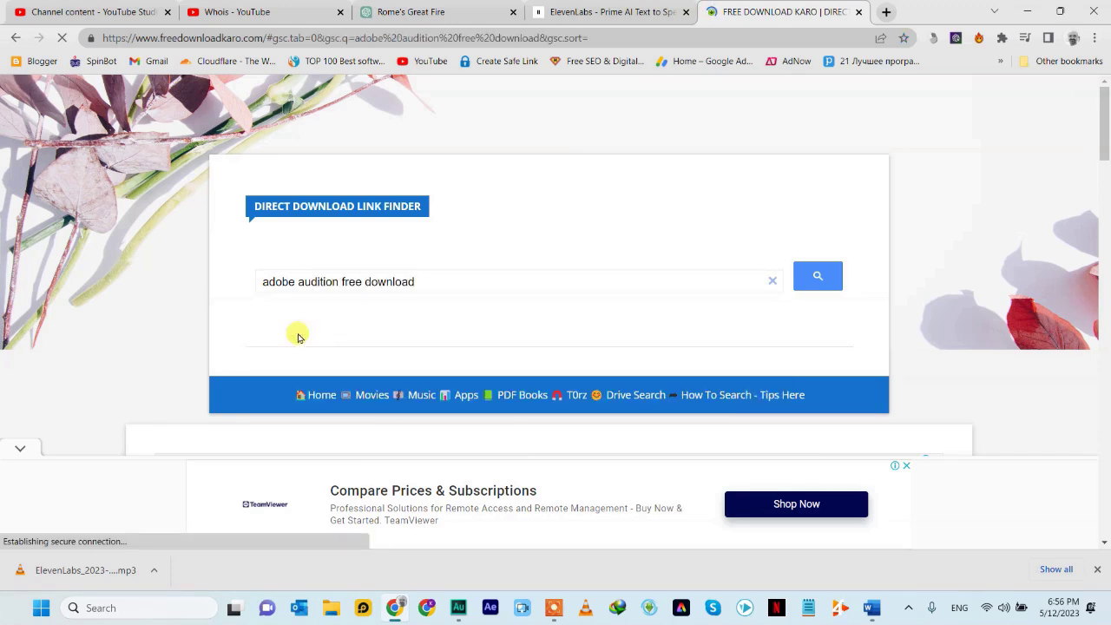
pyautogui.scroll(-4, 597, 361)
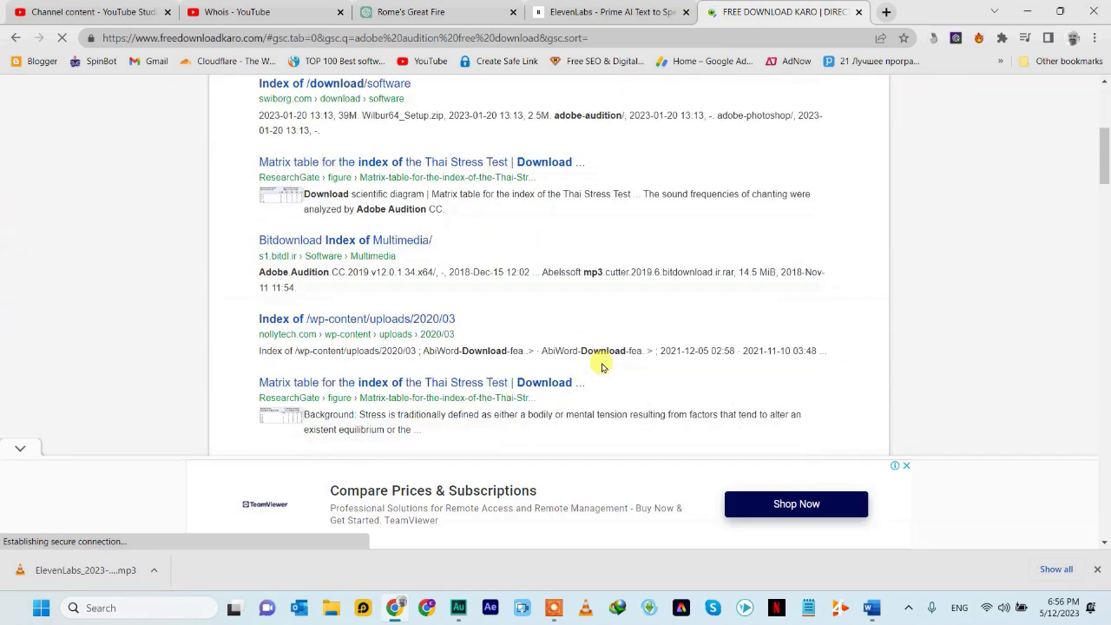
pyautogui.scroll(-6, 601, 366)
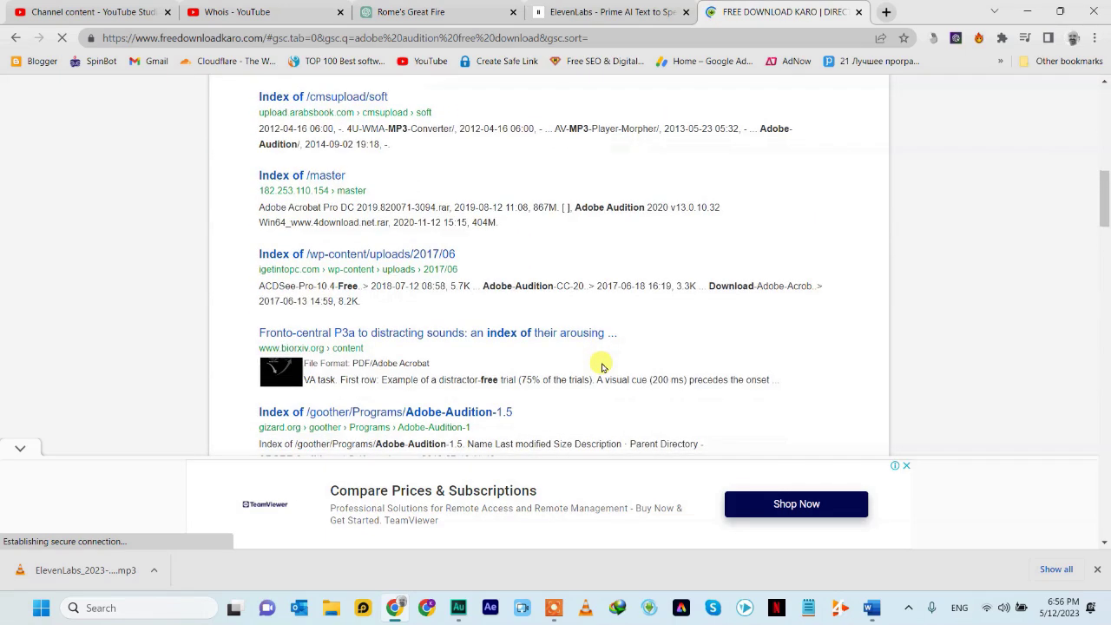
pyautogui.scroll(5, 601, 365)
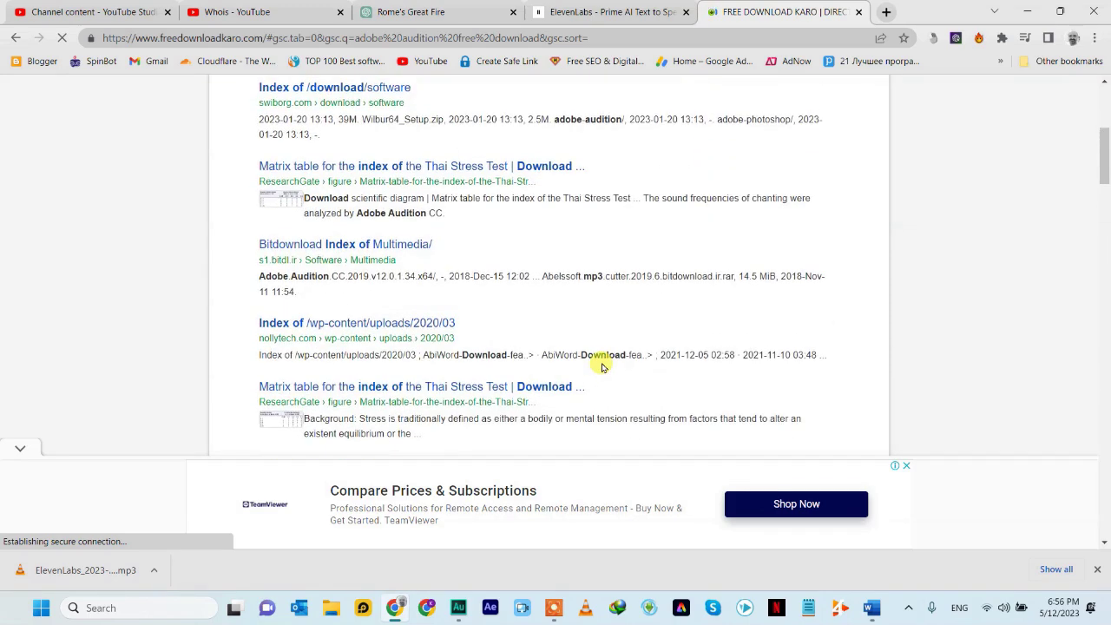
pyautogui.scroll(2, 603, 365)
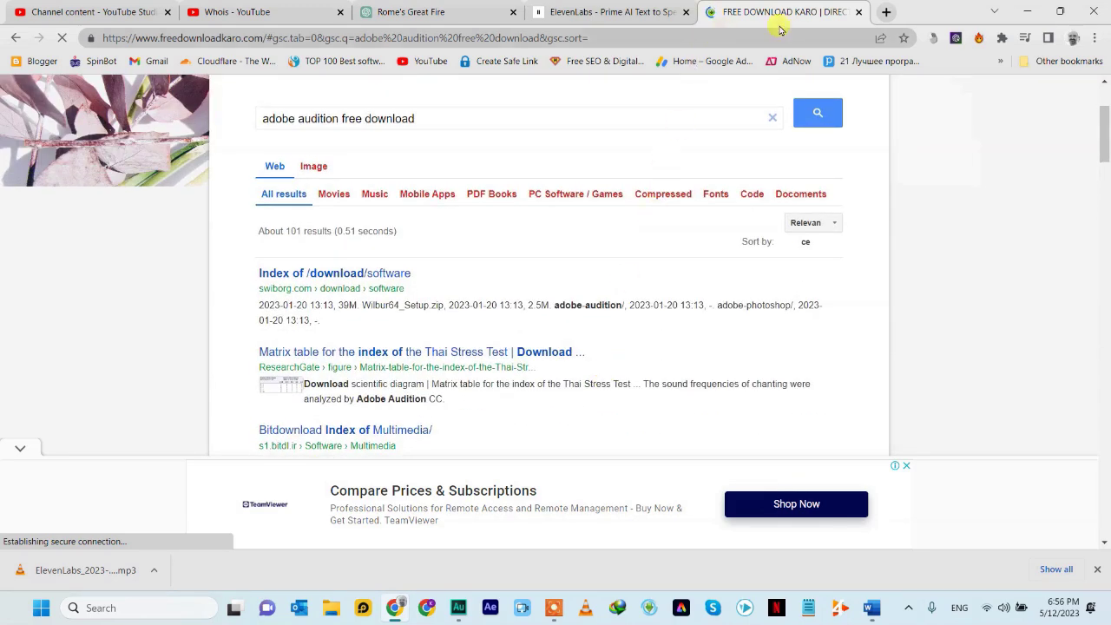
# Open getintopc.com in another new browser tab.
pyautogui.click(887, 13)
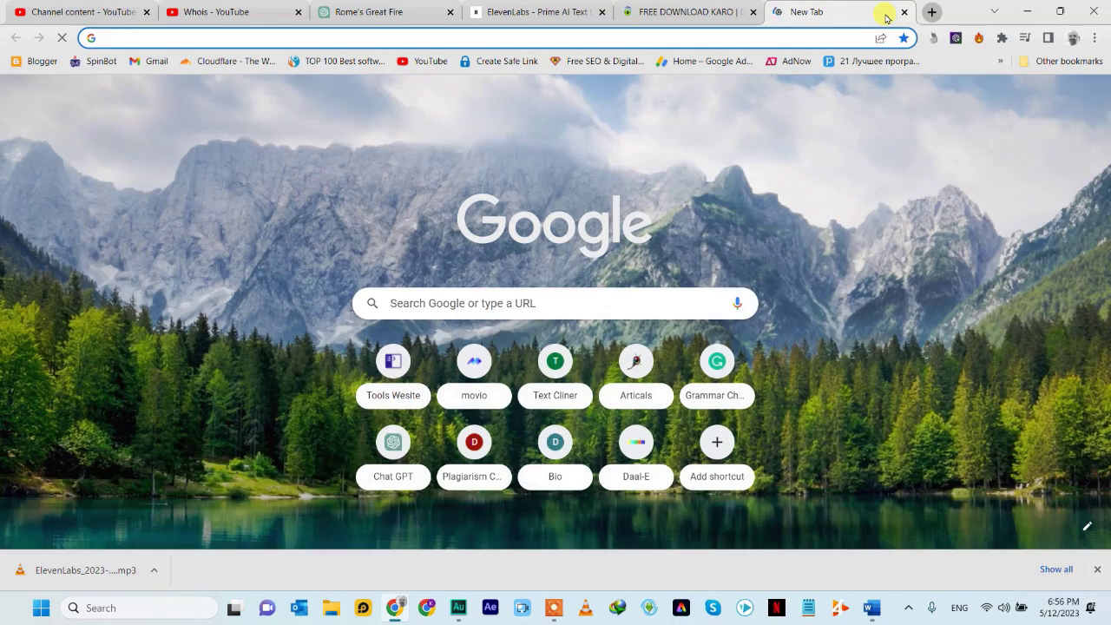
pyautogui.write('ge')
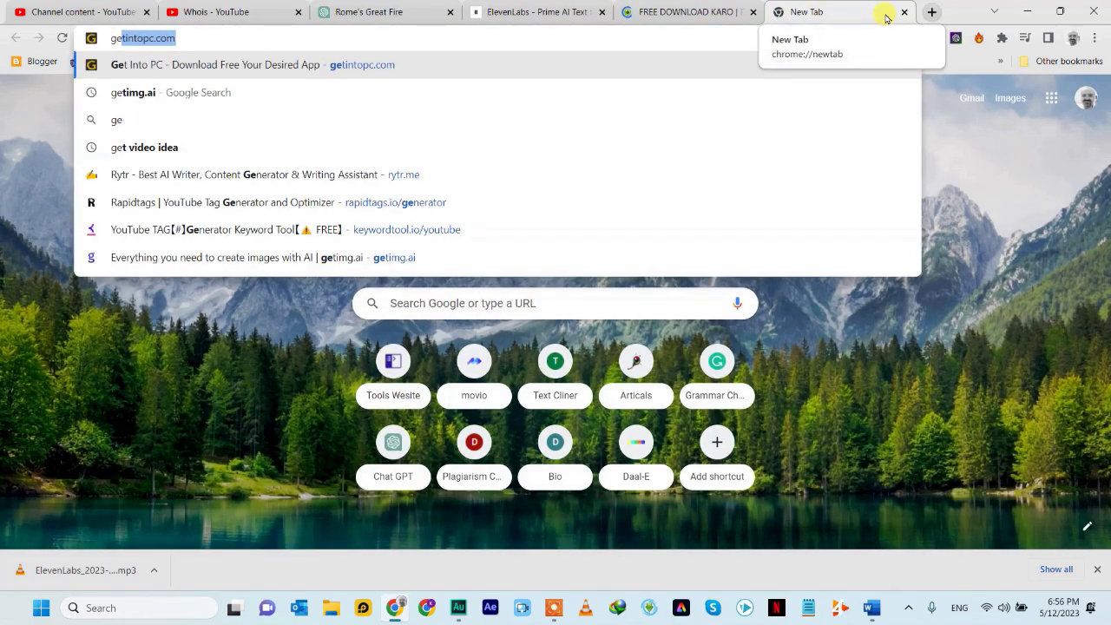
pyautogui.press('Return')
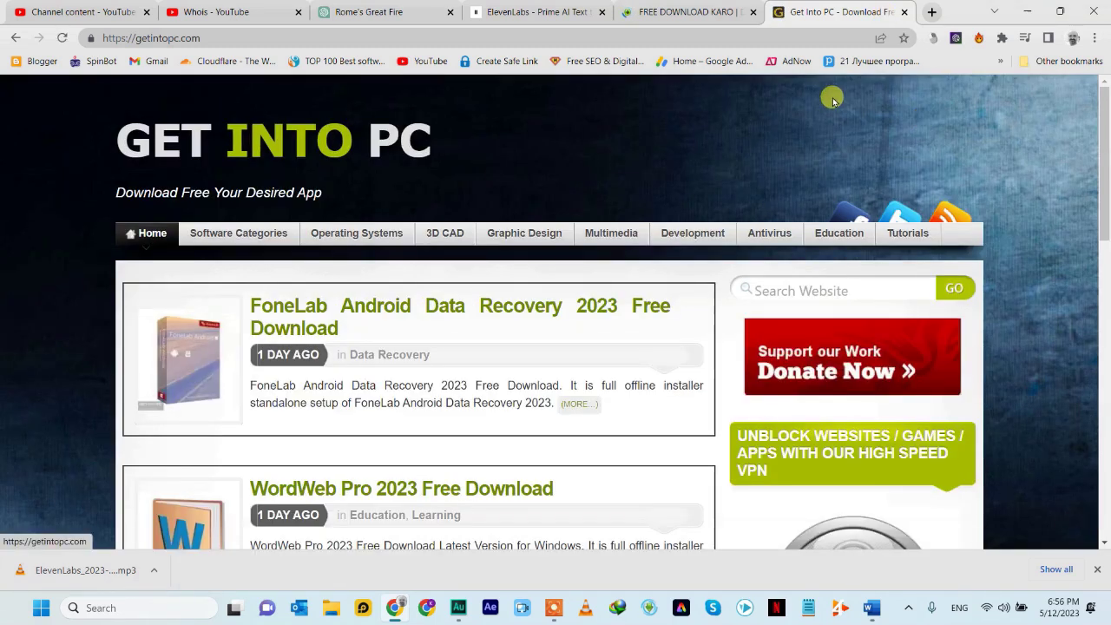
# Search the Get Into PC site for "adobe aud" and open the Adobe Audition 2023 Free Download page.
pyautogui.click(834, 287)
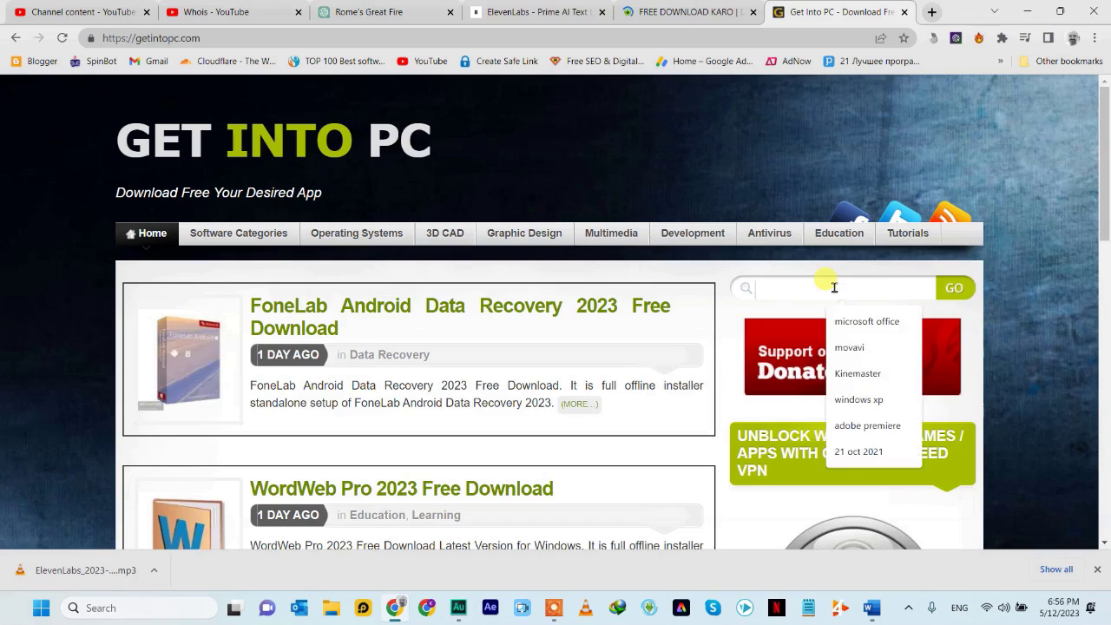
pyautogui.write('a')
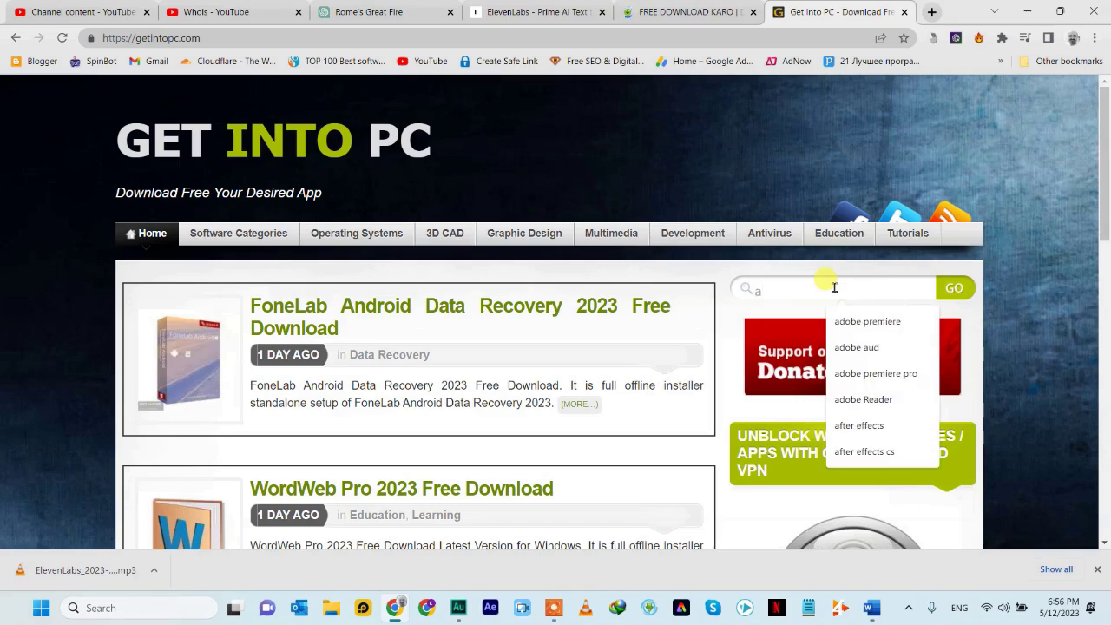
pyautogui.write('dobe a')
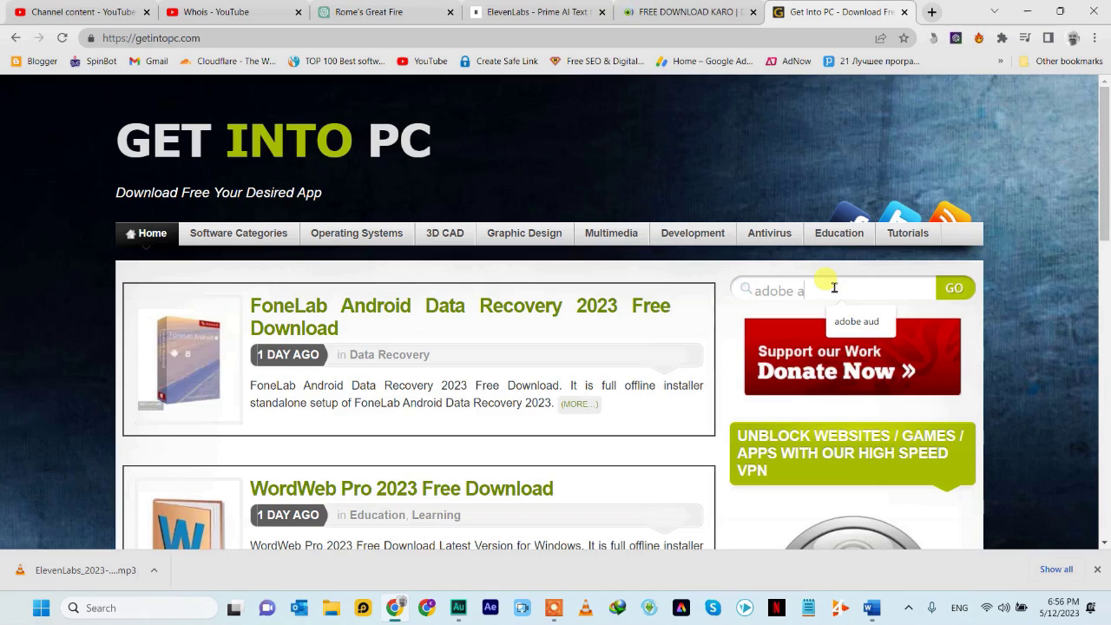
pyautogui.write('ud')
pyautogui.press('Return')
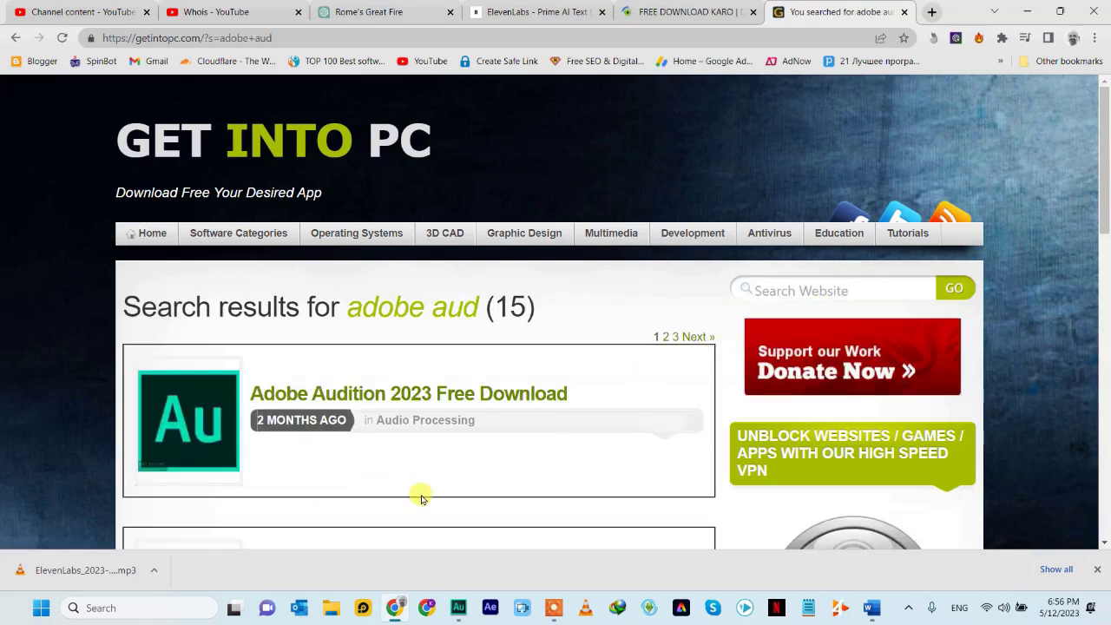
pyautogui.scroll(-2, 412, 483)
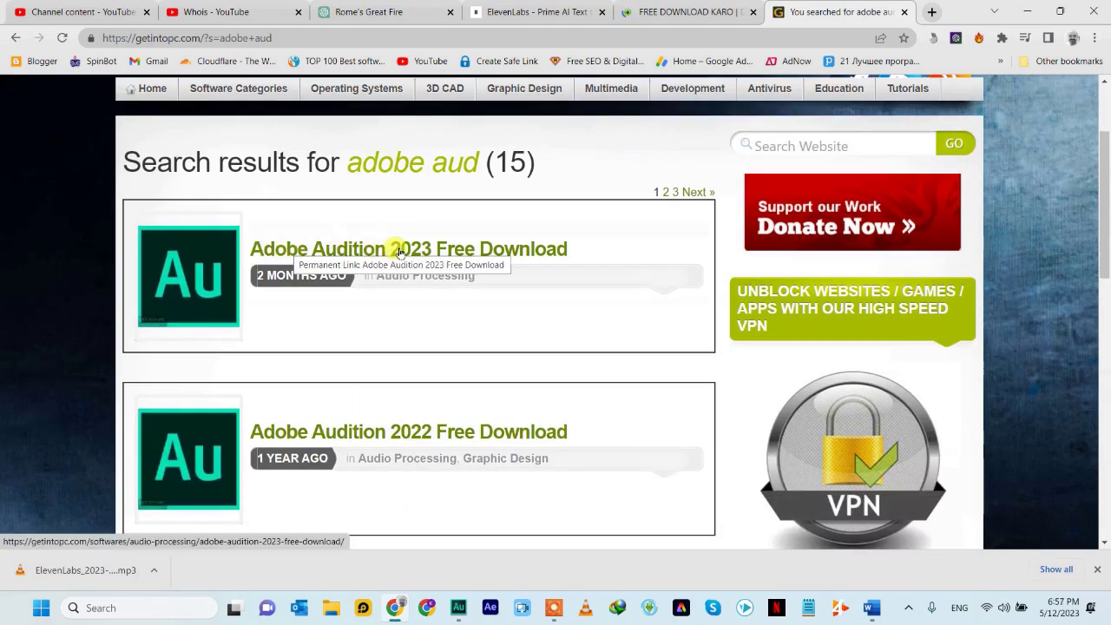
pyautogui.click(428, 253)
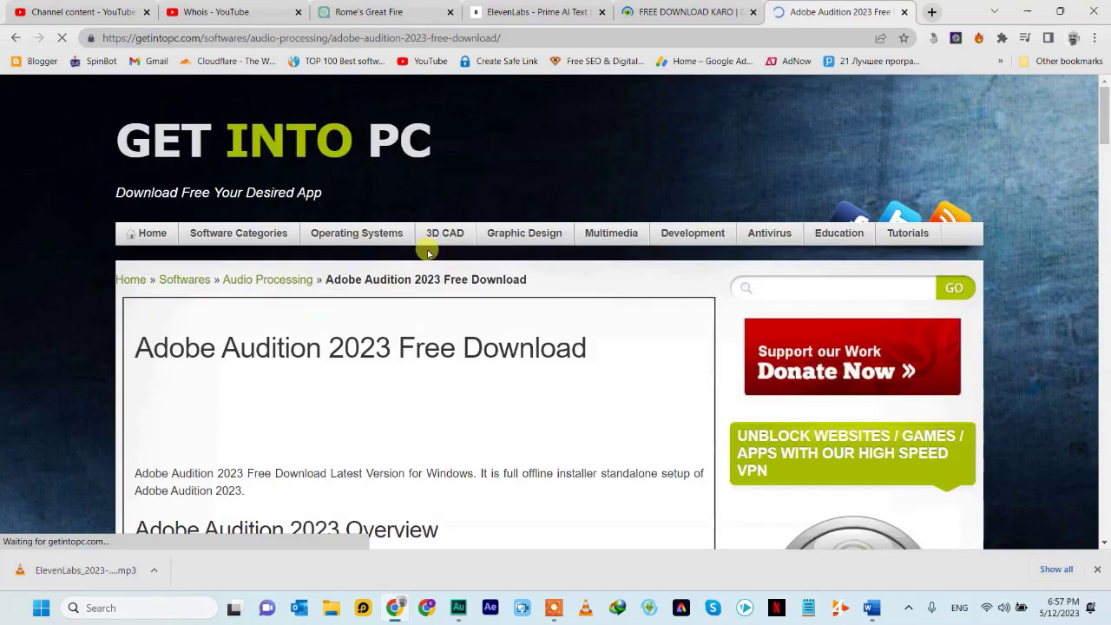
# Examine the Adobe Audition 2023 page's overview, features, technical setup details, system requirements and download section.
pyautogui.scroll(-3, 510, 391)
pyautogui.scroll(-15, 512, 393)
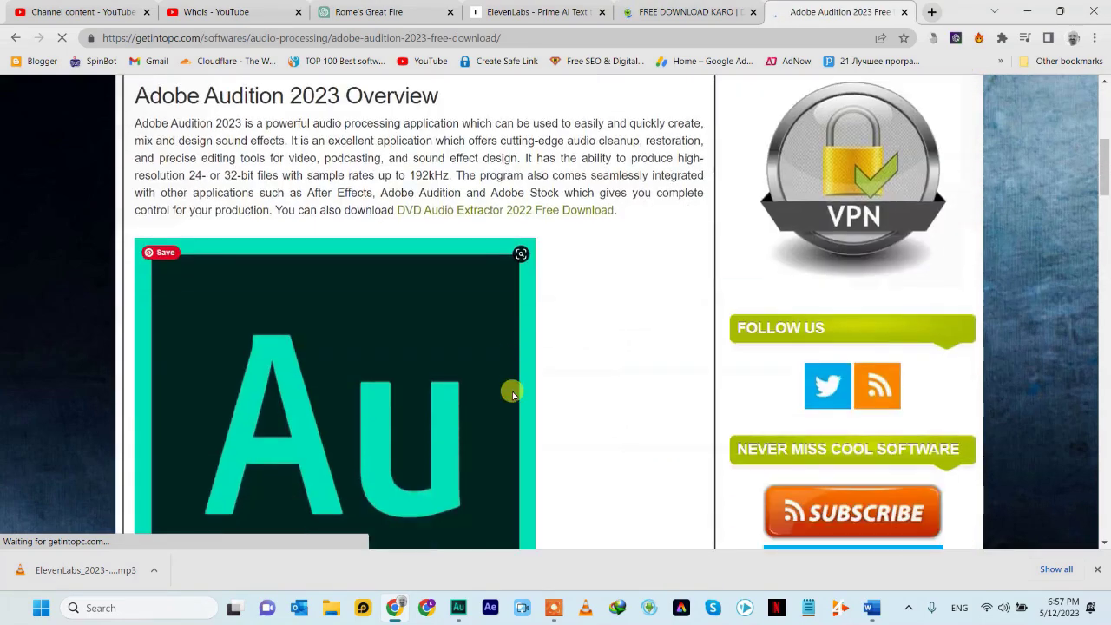
pyautogui.scroll(-10, 512, 395)
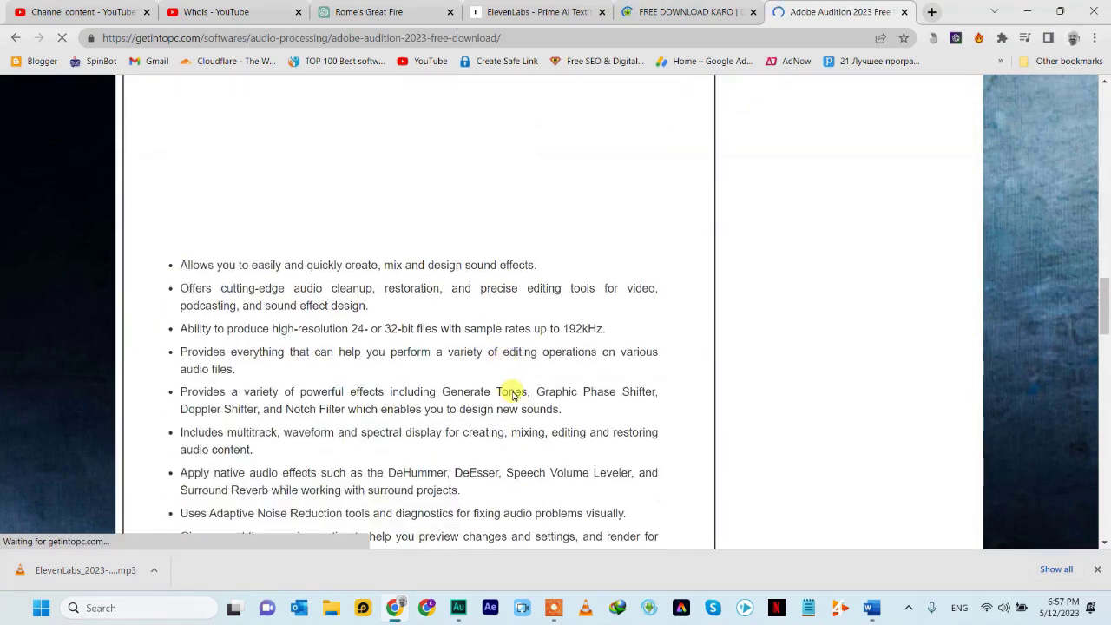
pyautogui.scroll(-15, 513, 395)
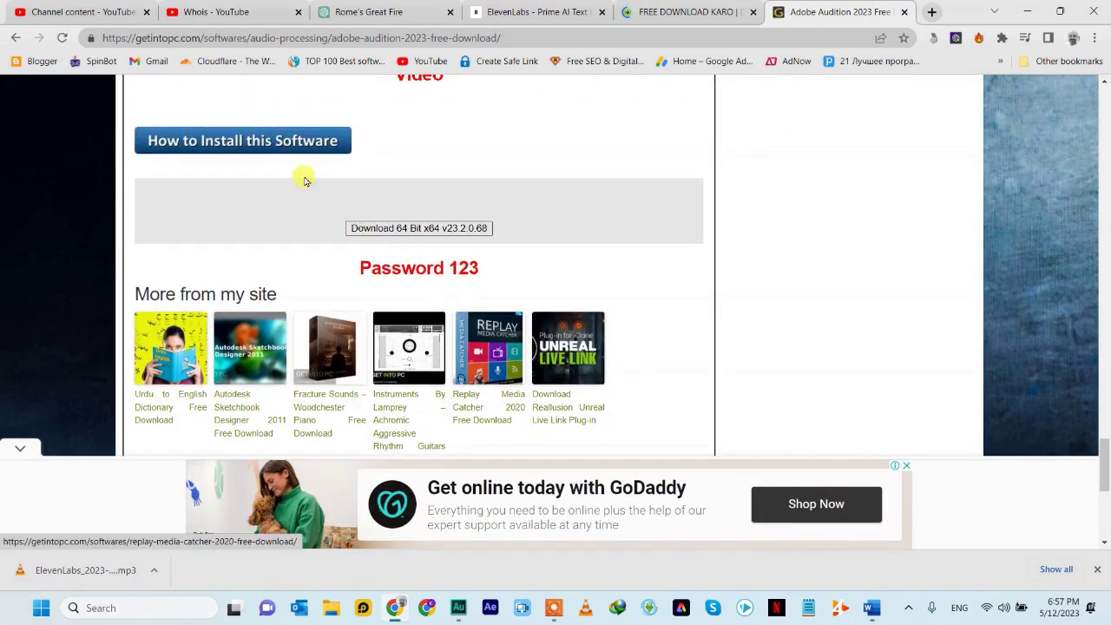
pyautogui.scroll(1, 404, 297)
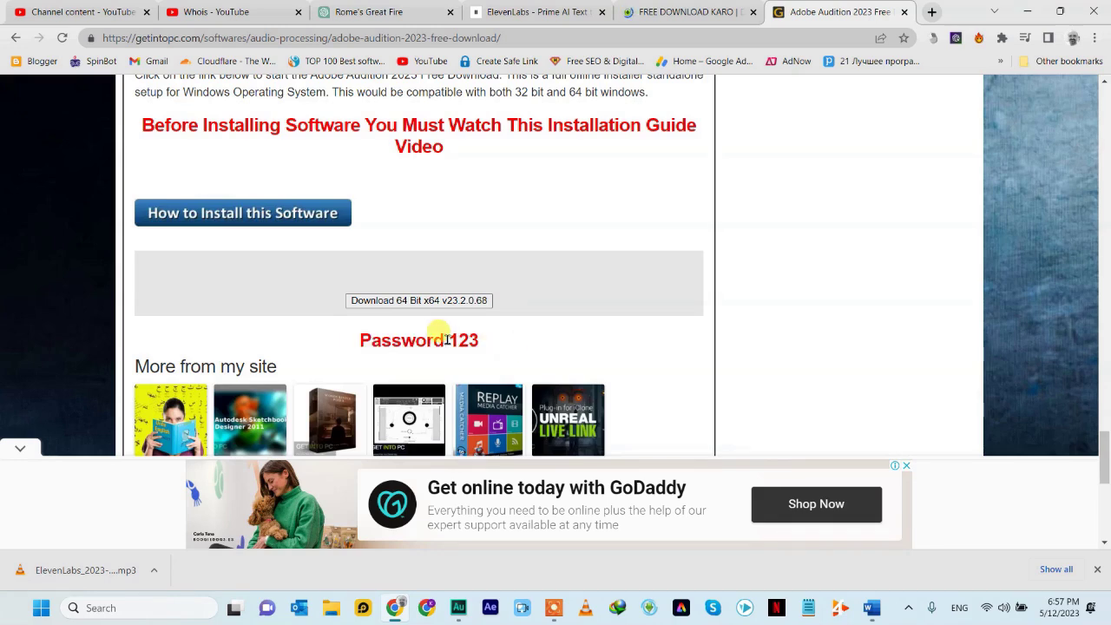
pyautogui.scroll(2, 553, 341)
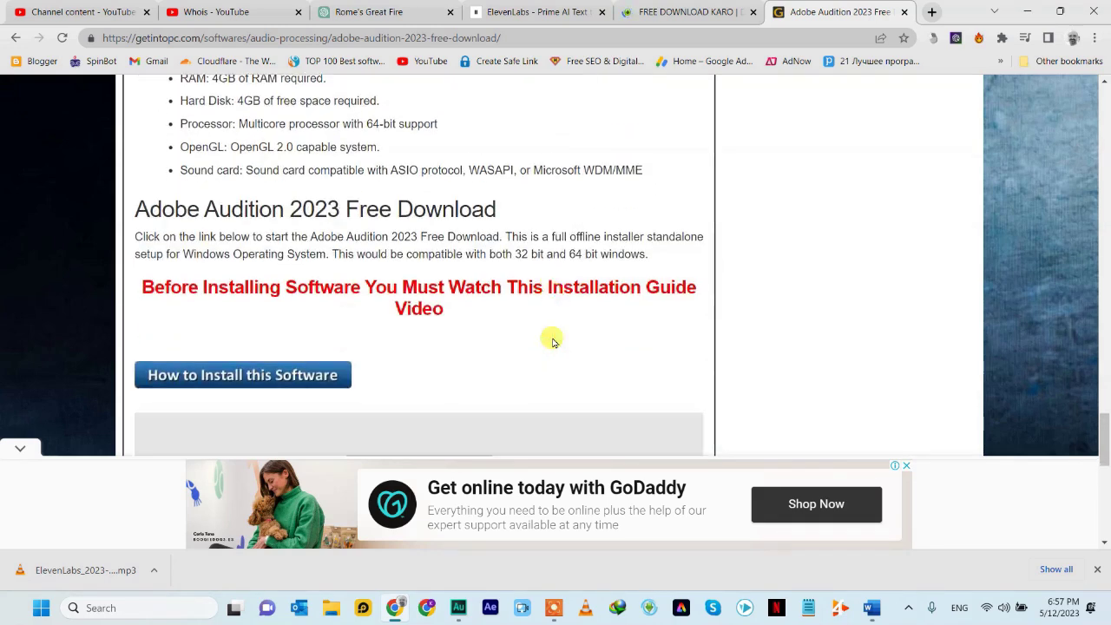
pyautogui.scroll(-6, 553, 341)
pyautogui.scroll(10, 553, 342)
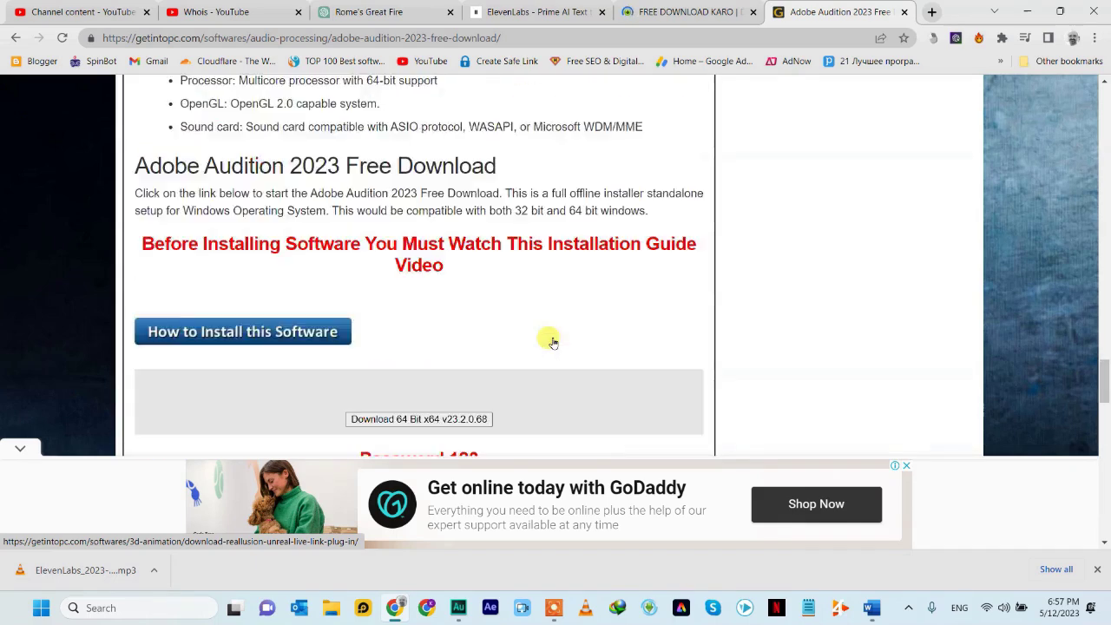
pyautogui.scroll(-3, 553, 341)
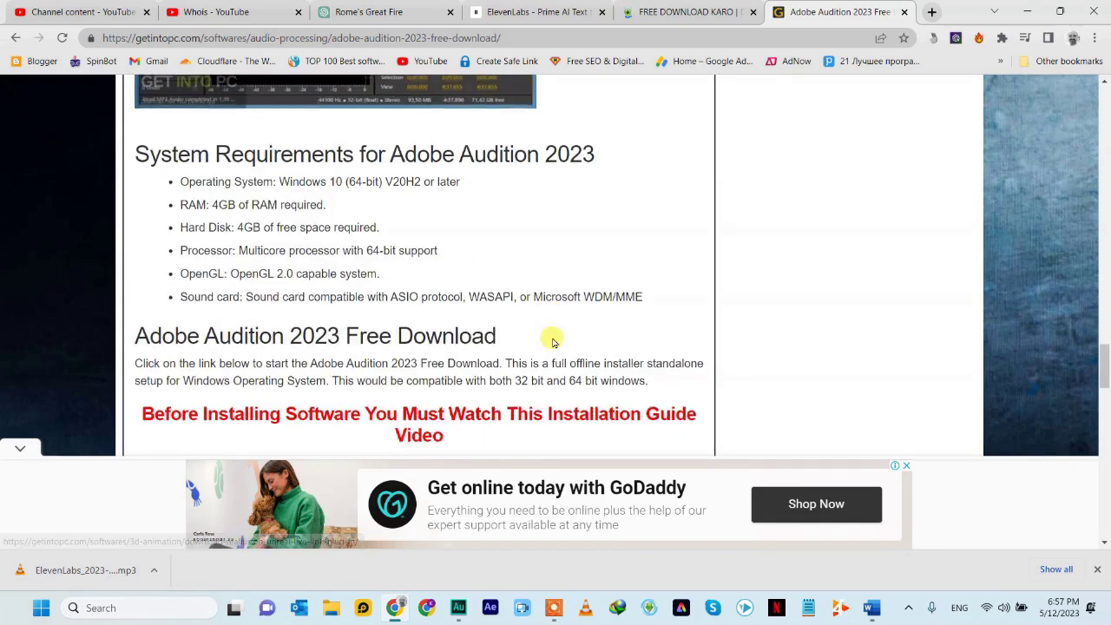
pyautogui.scroll(-2, 547, 335)
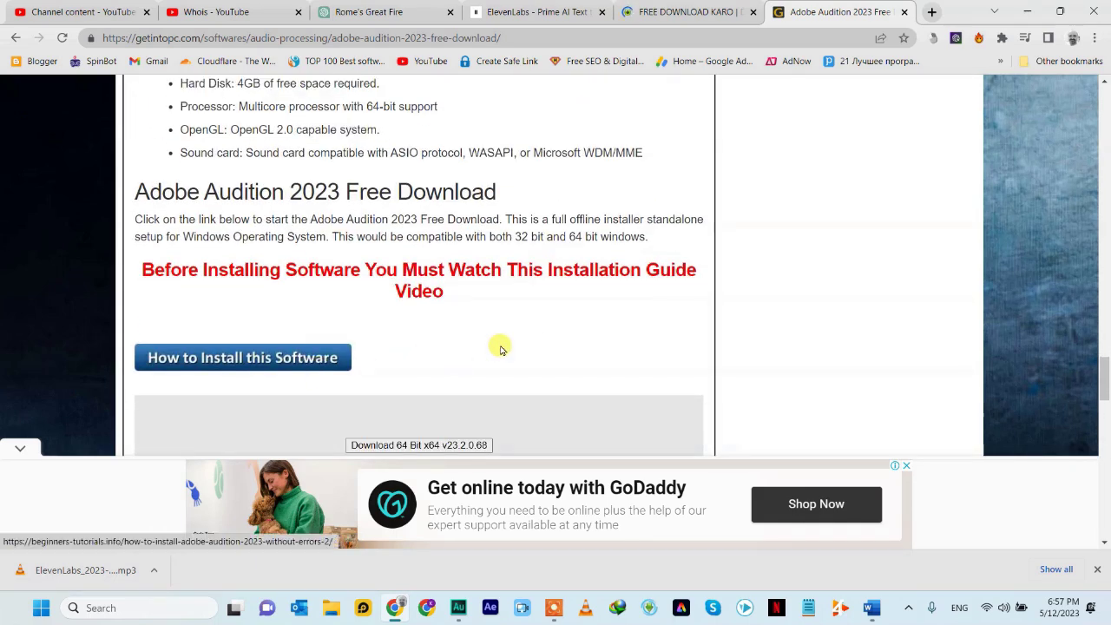
pyautogui.scroll(3, 498, 347)
pyautogui.scroll(8, 500, 349)
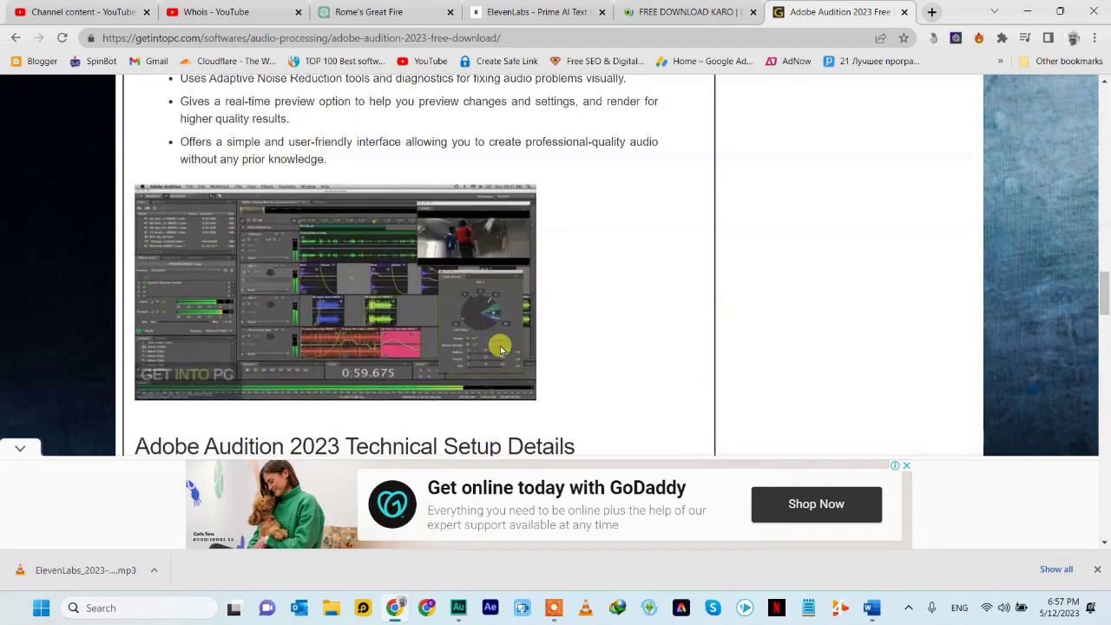
pyautogui.scroll(-12, 500, 349)
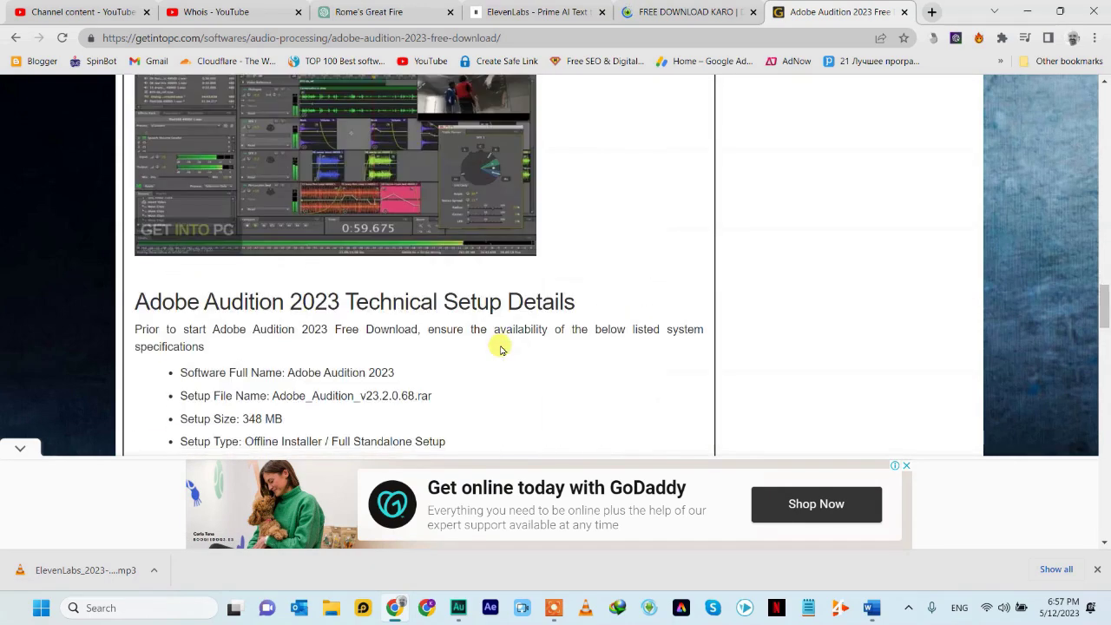
pyautogui.scroll(-2, 500, 349)
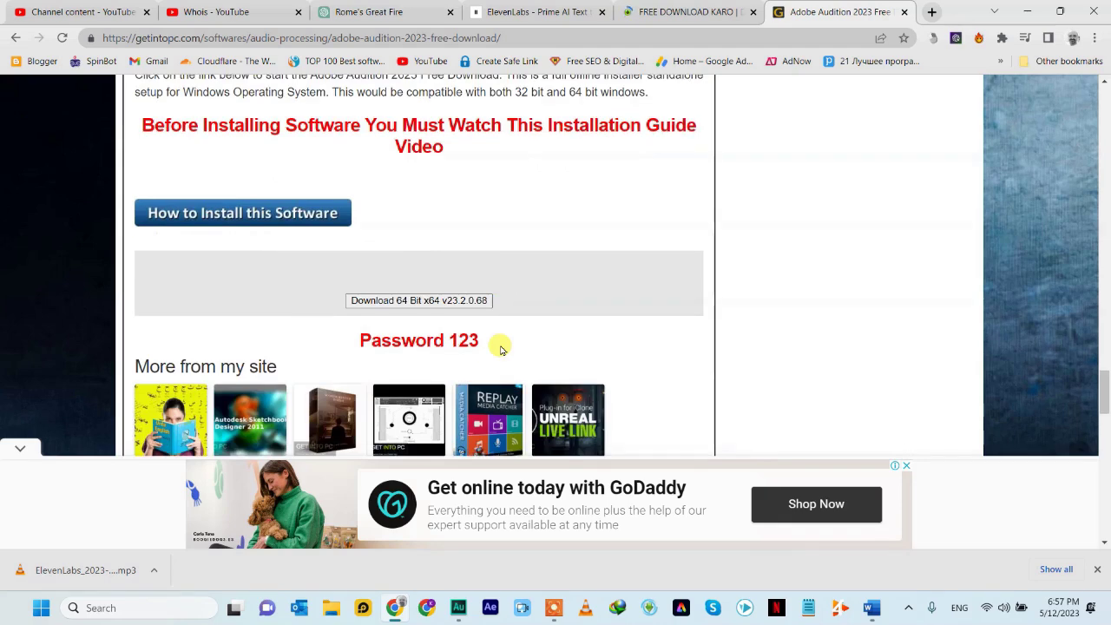
# Start the 64-bit x64 v23.2.0.68 download of Adobe Audition 2023 and dismiss the finished downloads list.
pyautogui.click(477, 304)
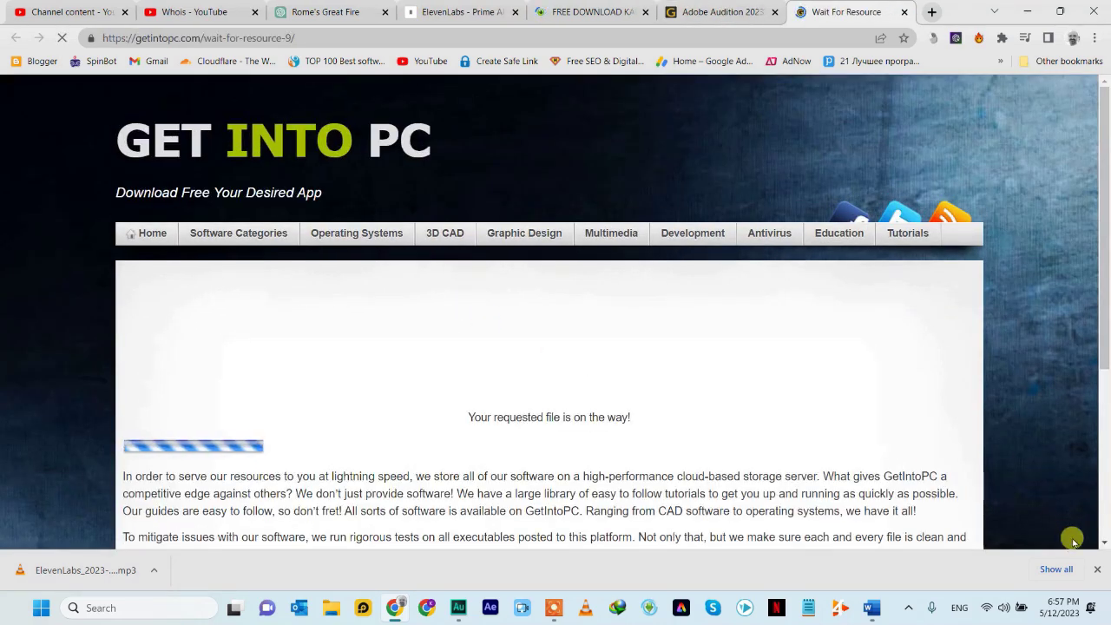
pyautogui.click(1098, 570)
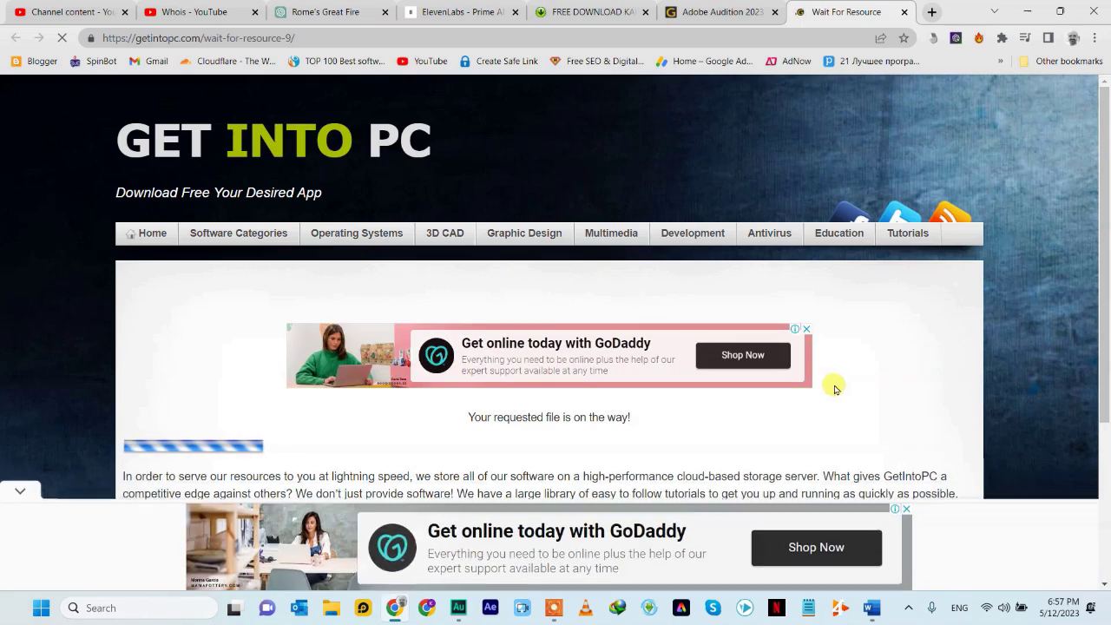
pyautogui.scroll(-3, 835, 387)
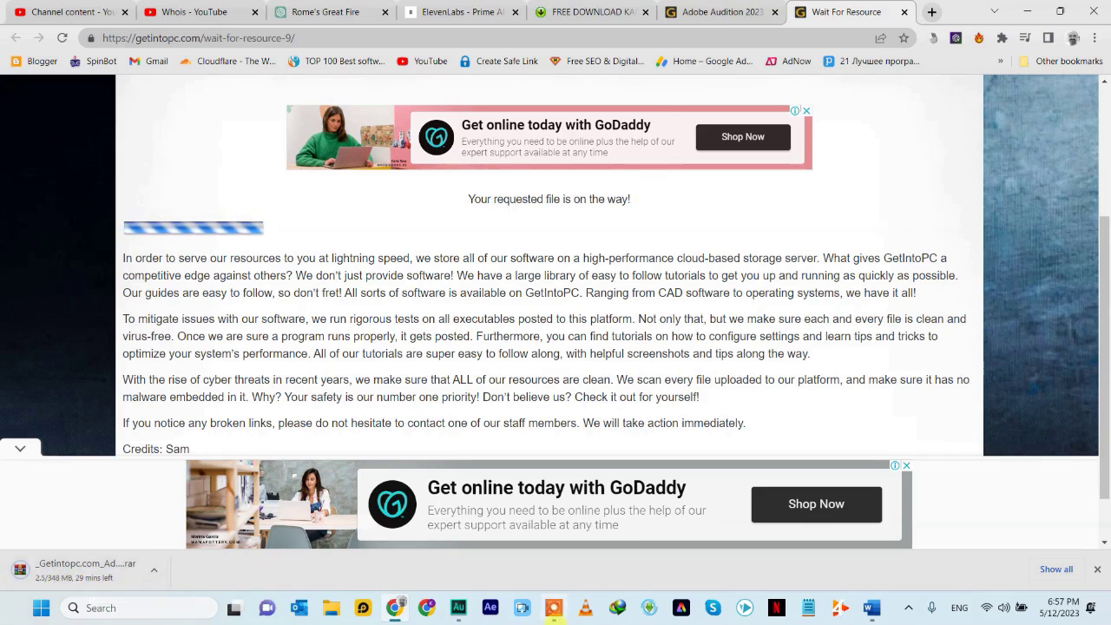
# Cancel the running download of the Adobe Audition RAR archive.
pyautogui.moveTo(460, 618)
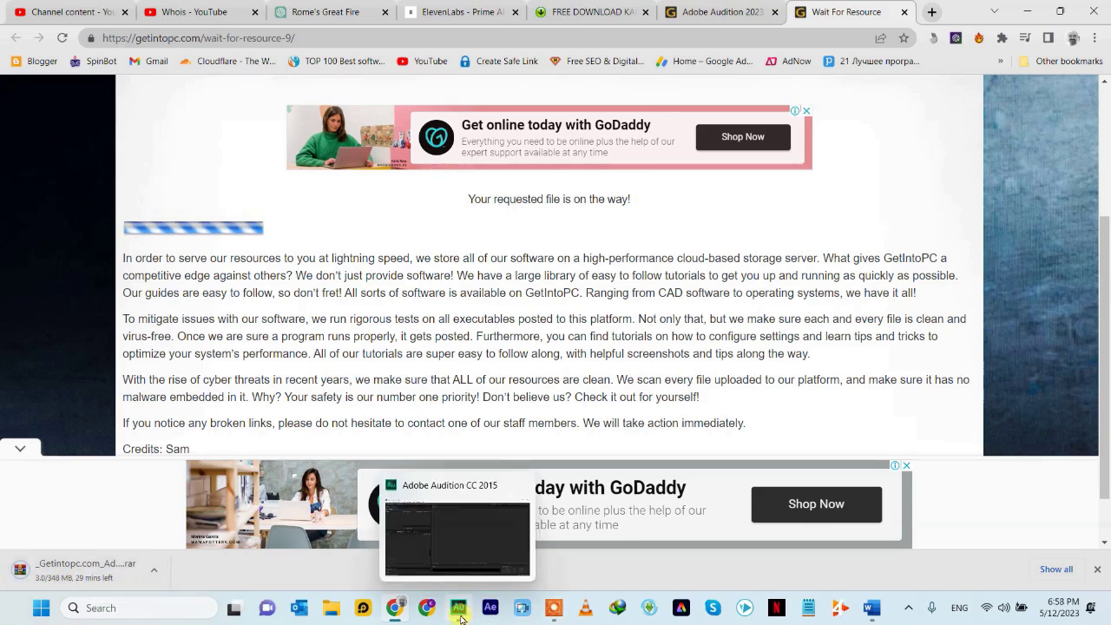
pyautogui.click(154, 570)
pyautogui.click(173, 540)
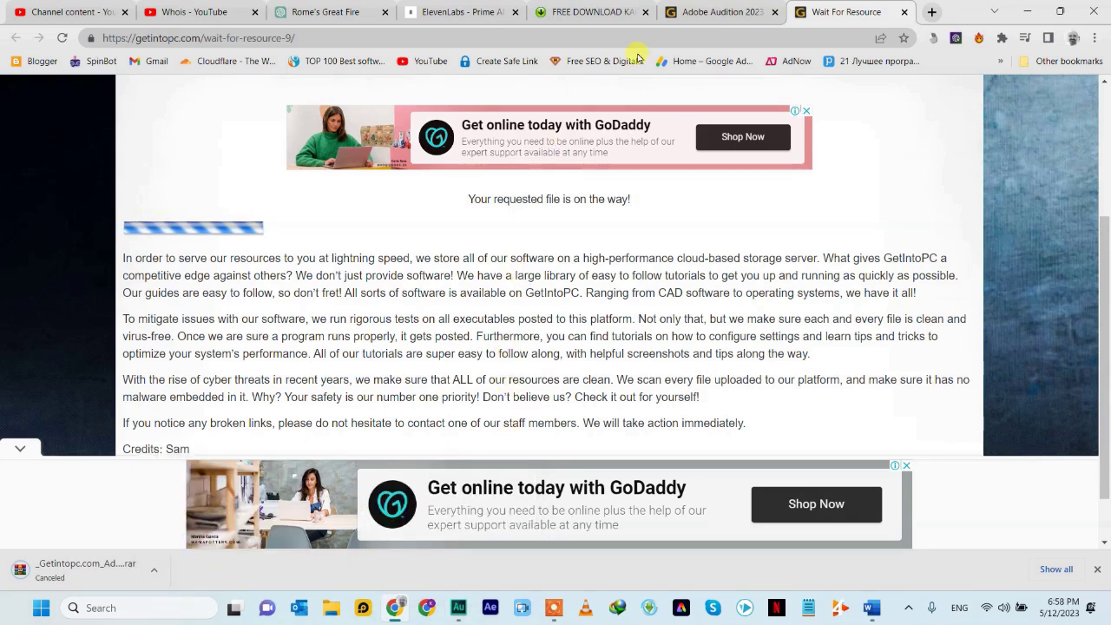
# Examine the installation guide notice and technical setup details on the Adobe Audition 2023 download page.
pyautogui.click(698, 12)
pyautogui.scroll(1, 622, 295)
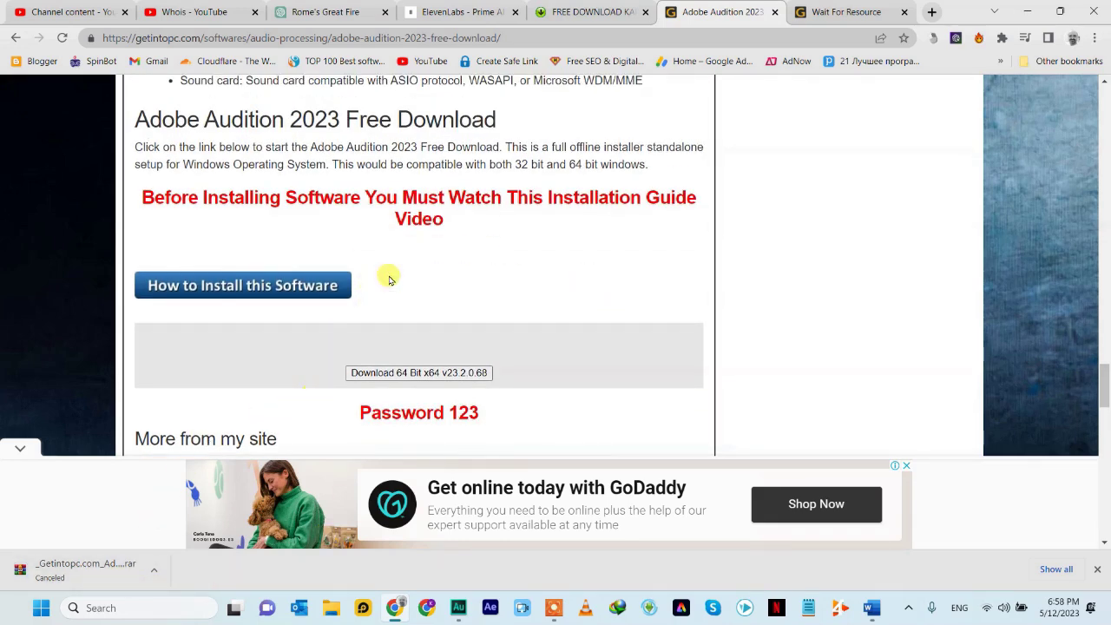
pyautogui.moveTo(406, 217); pyautogui.dragTo(134, 199)
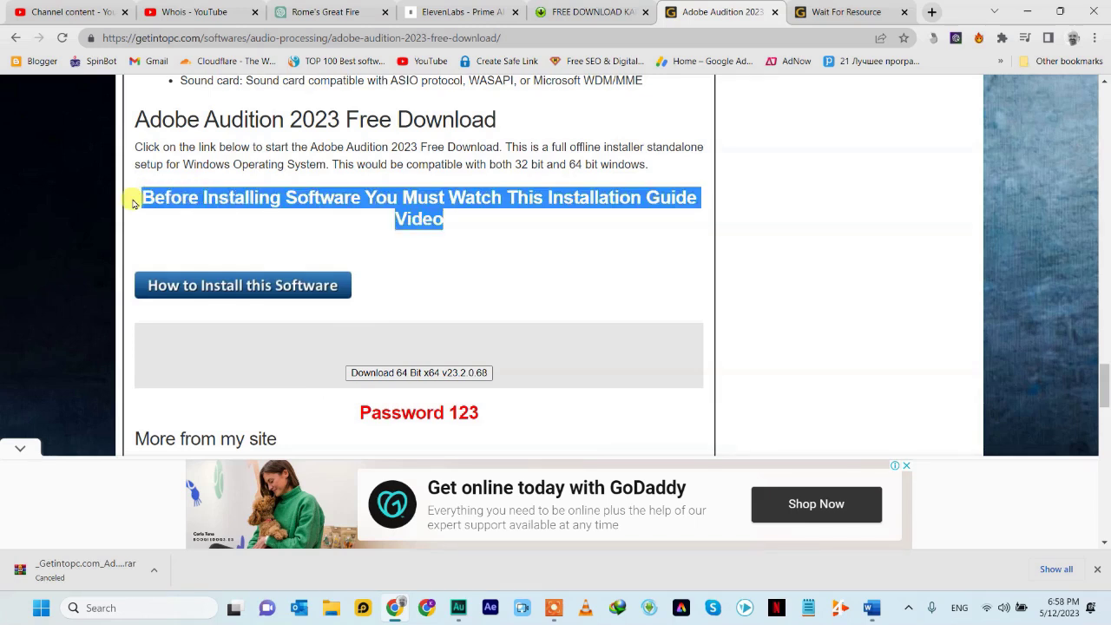
pyautogui.click(558, 261)
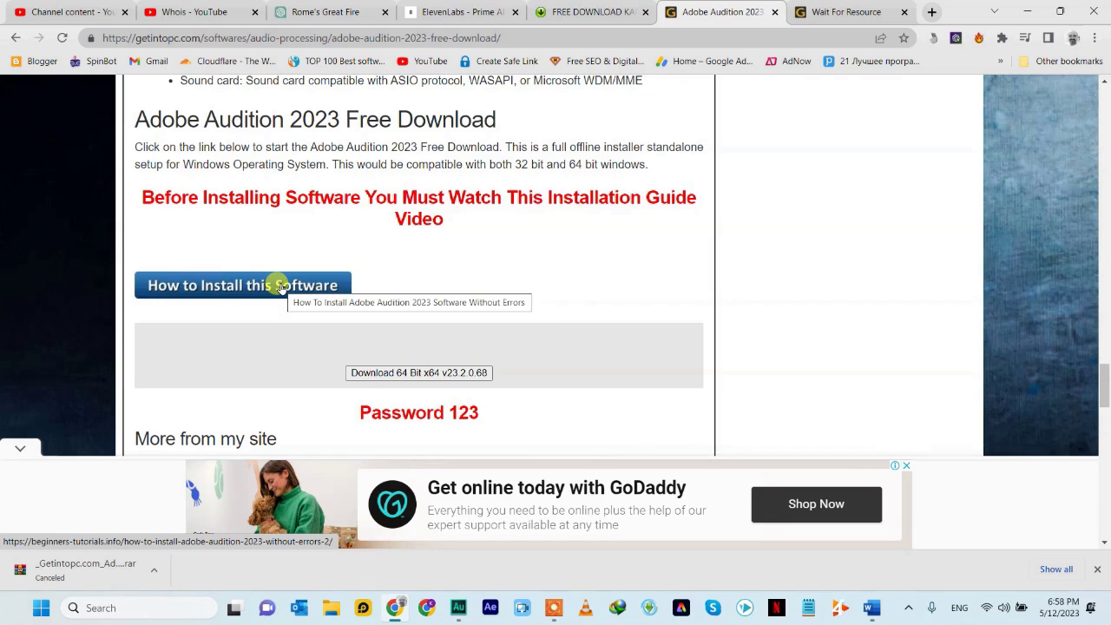
pyautogui.scroll(8, 632, 343)
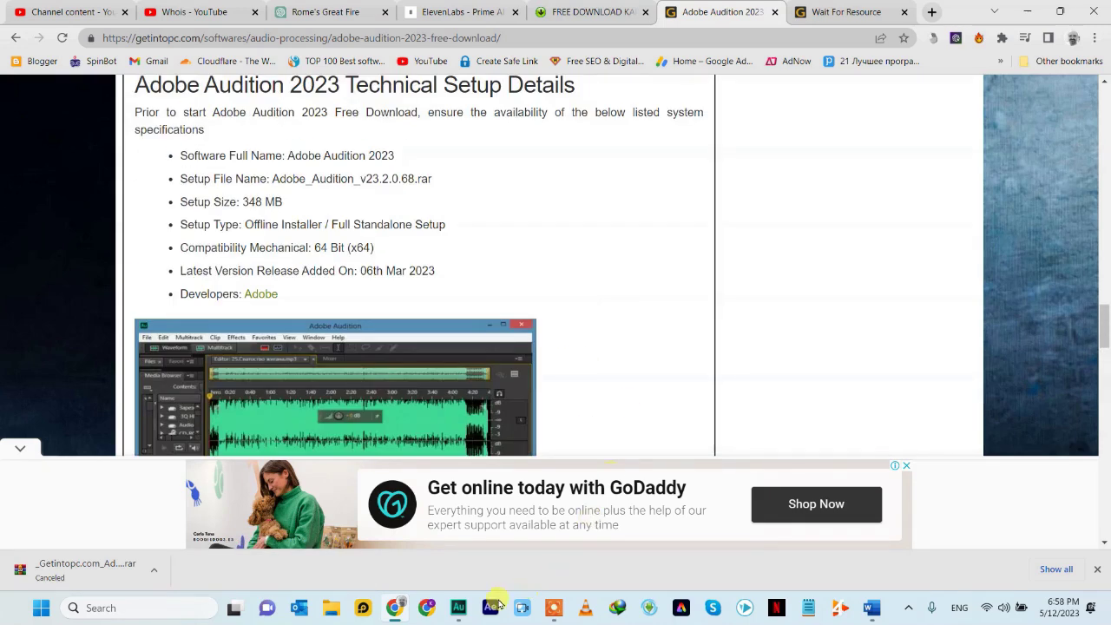
# Switch to Adobe Audition, import the ElevenLabs Bella MP3 from the Downloads folder and preview its opening seconds.
pyautogui.click(464, 616)
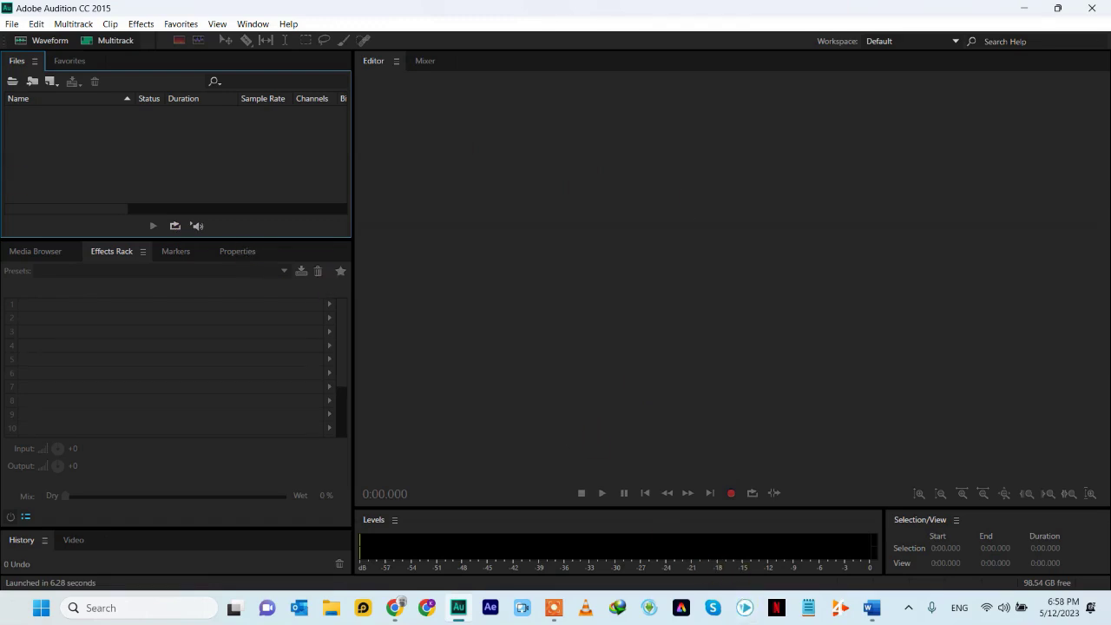
pyautogui.rightClick(57, 145)
pyautogui.rightClick(18, 125)
pyautogui.rightClick(18, 127)
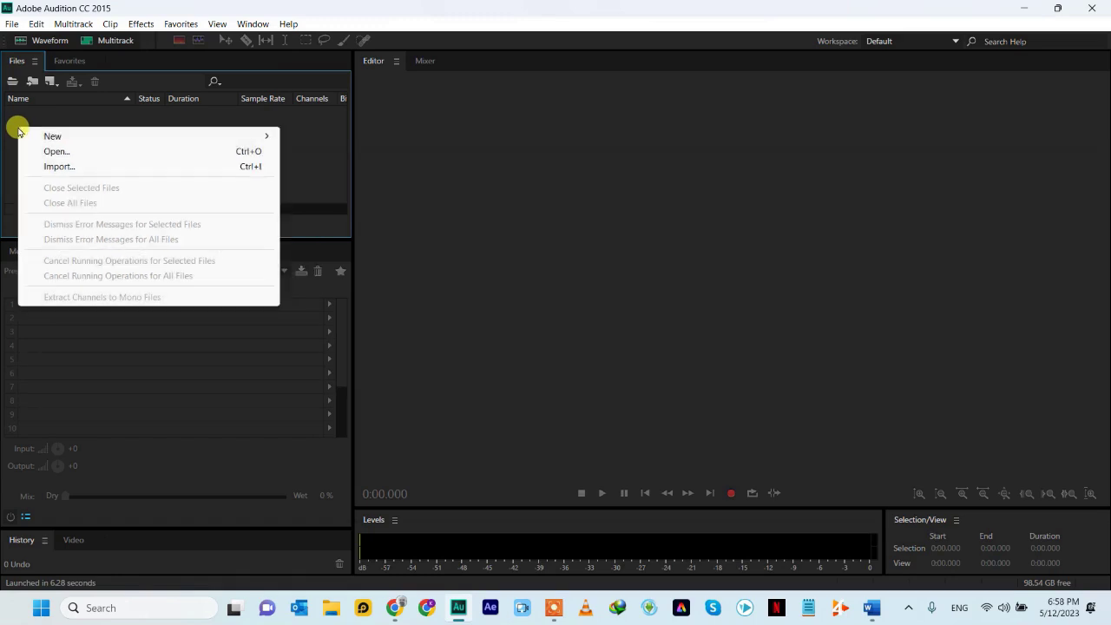
pyautogui.click(80, 168)
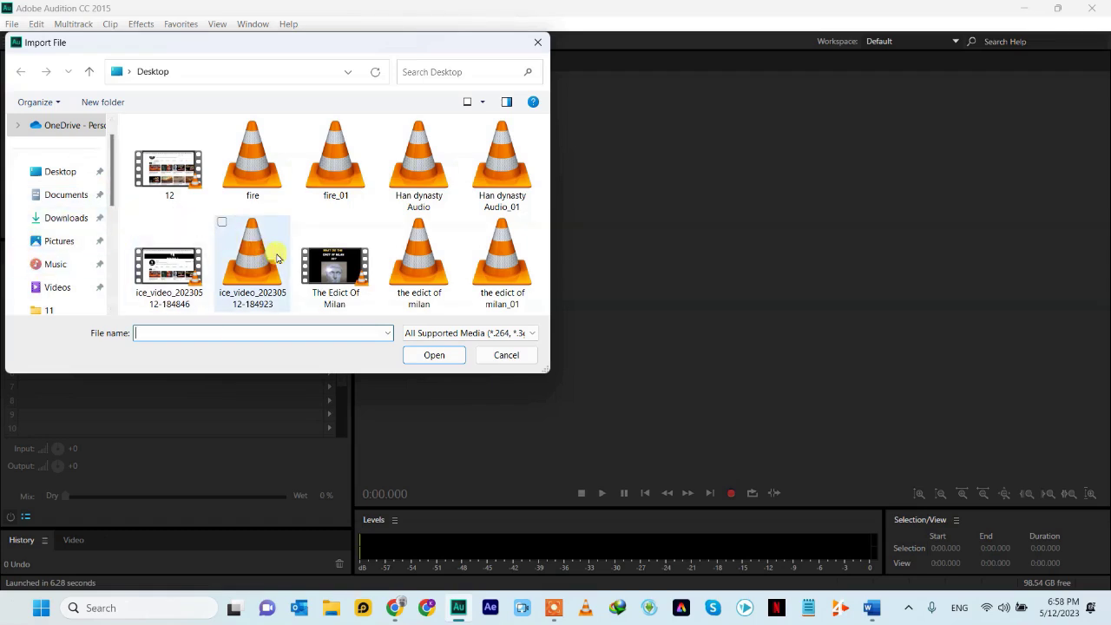
pyautogui.click(66, 217)
pyautogui.doubleClick(153, 200)
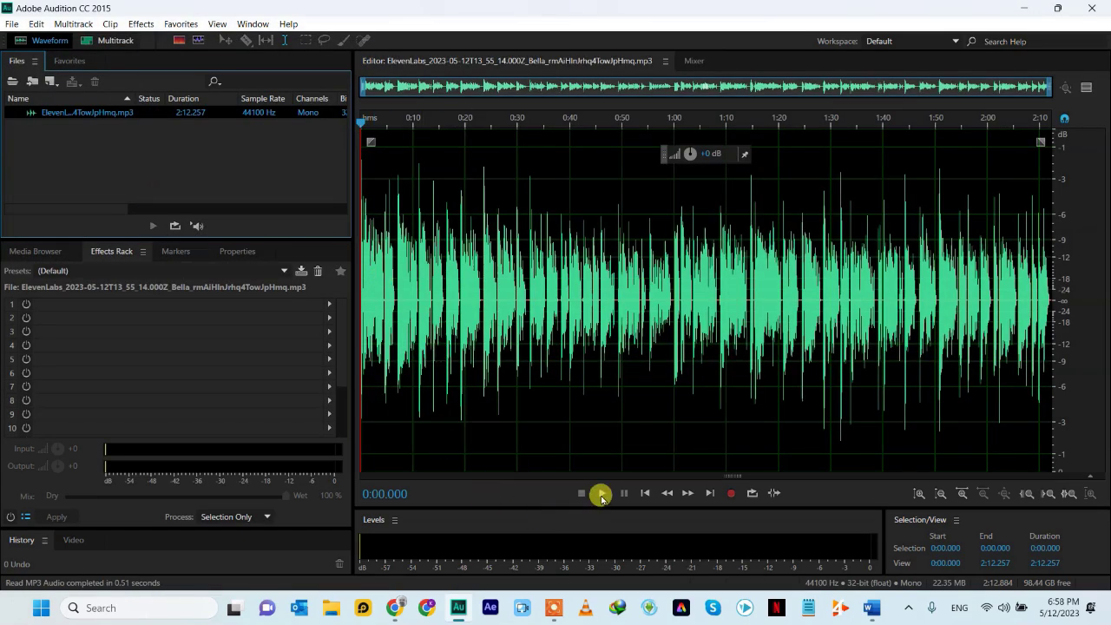
pyautogui.click(602, 494)
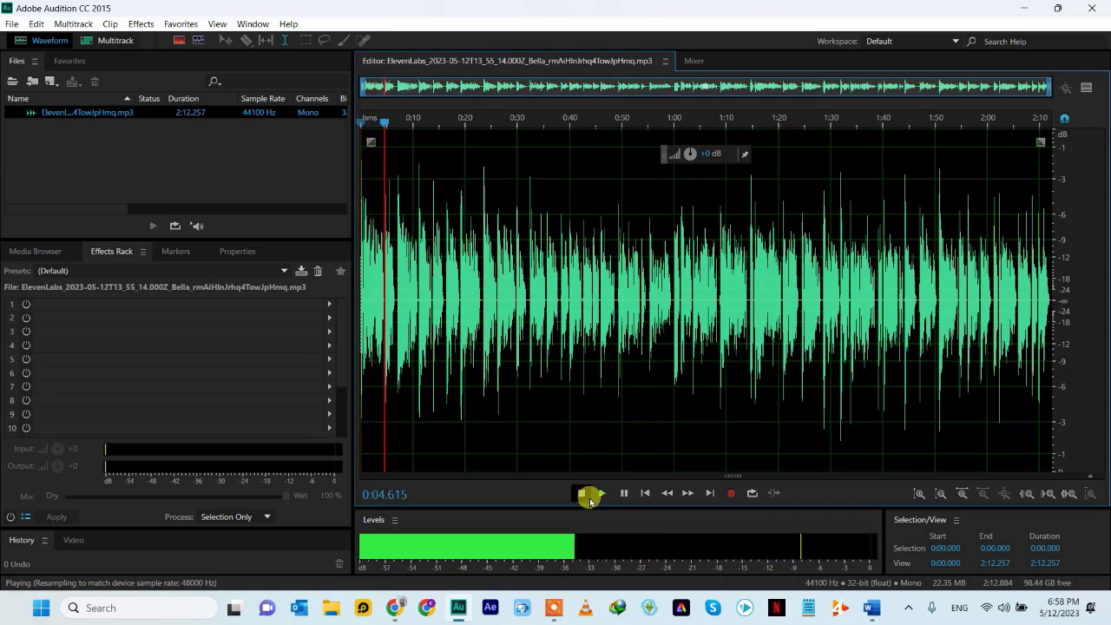
pyautogui.click(587, 497)
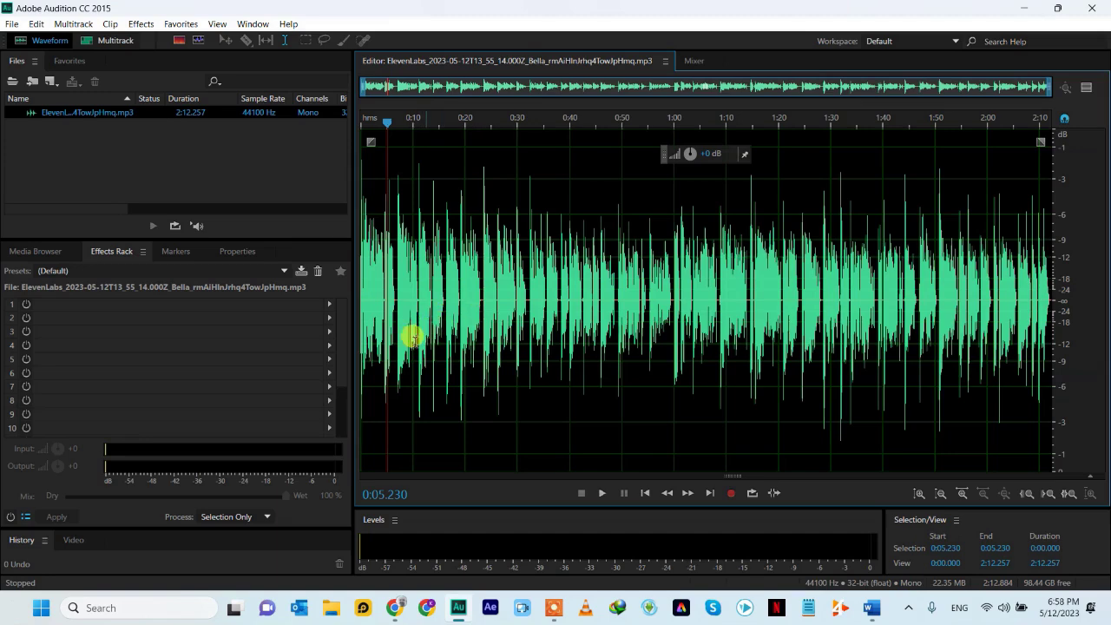
# Select the entire voice-over waveform and apply the Podcast Voice effects rack preset to it.
pyautogui.click(533, 291)
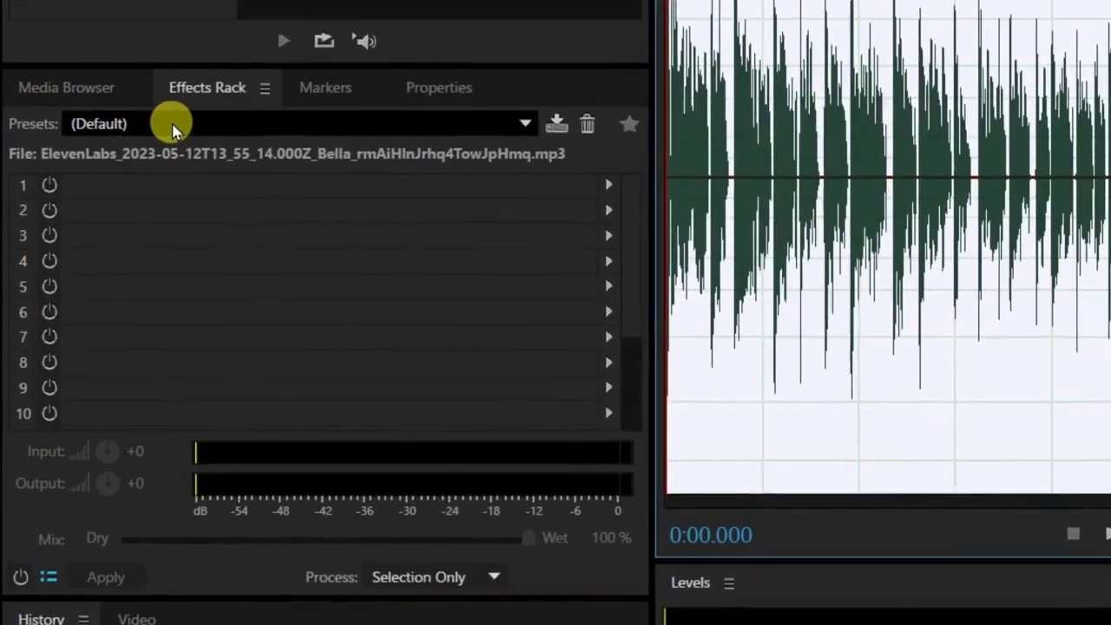
pyautogui.click(165, 144)
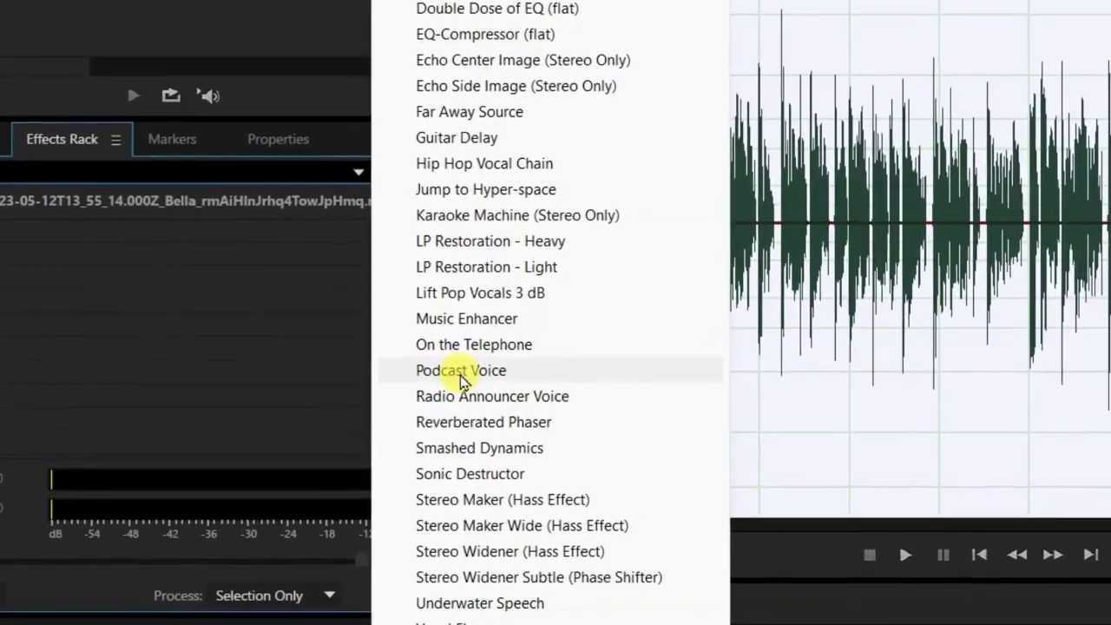
pyautogui.click(462, 382)
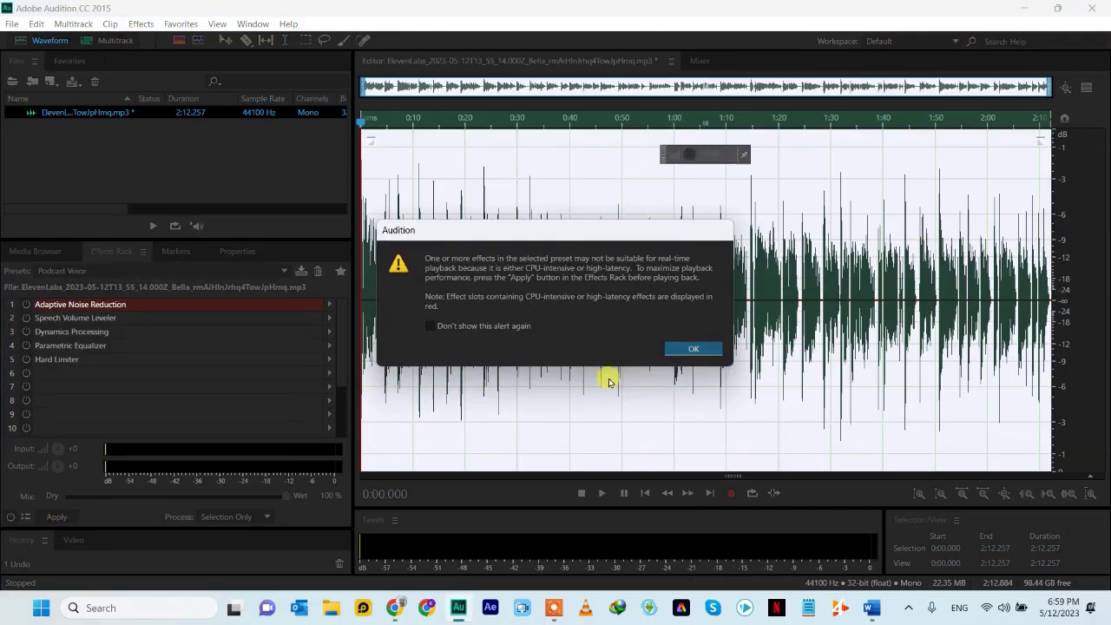
pyautogui.click(677, 346)
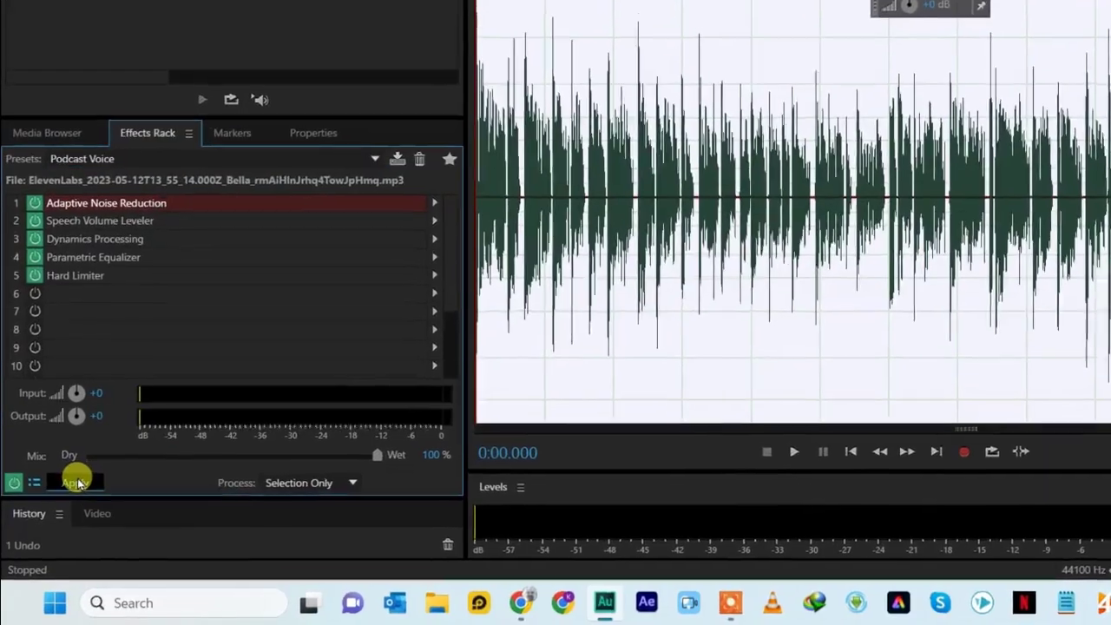
pyautogui.click(68, 497)
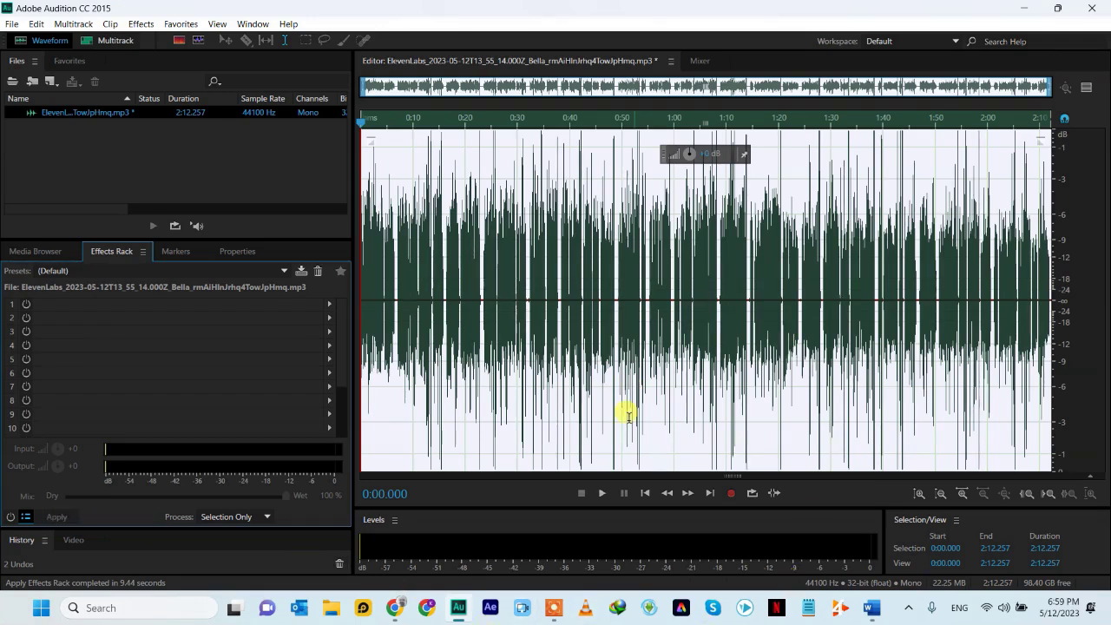
# Play the opening seconds of the processed voice-over, stop playback and clear the waveform selection.
pyautogui.click(601, 497)
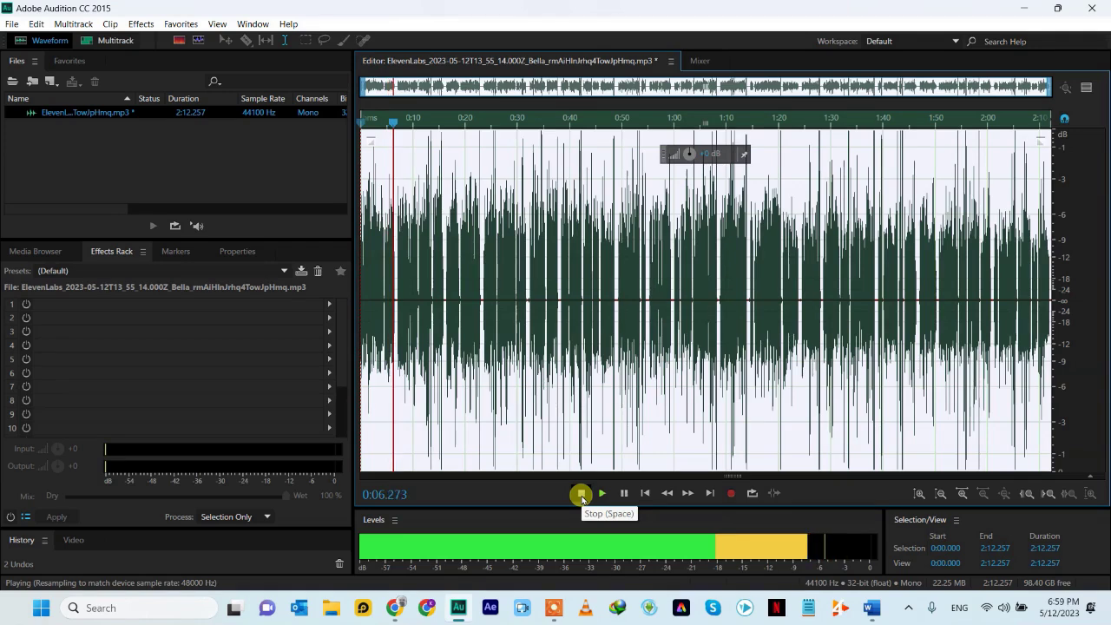
pyautogui.click(582, 495)
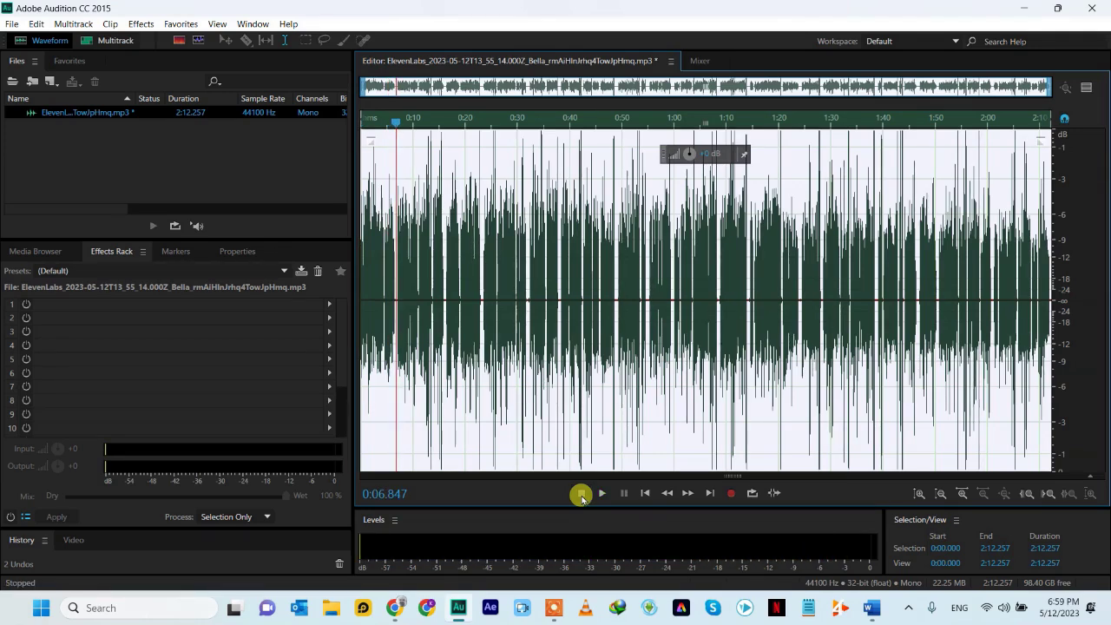
pyautogui.click(589, 343)
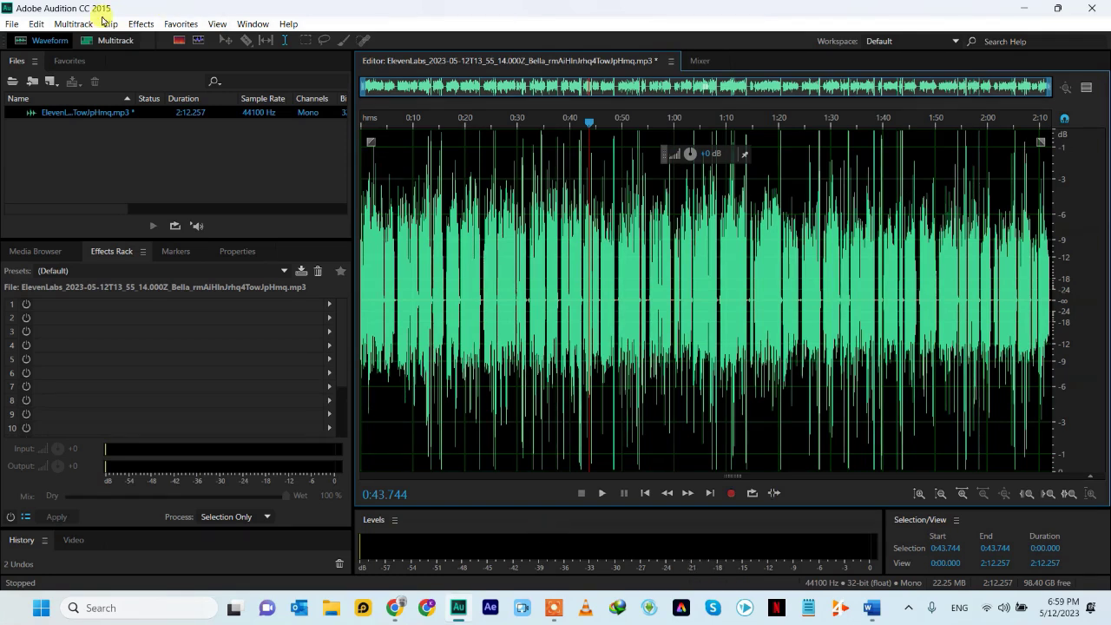
# Export the processed voice-over as an MP3 Audio file to the Desktop, keeping the suggested file name.
pyautogui.click(11, 24)
pyautogui.moveTo(59, 290)
pyautogui.click(270, 294)
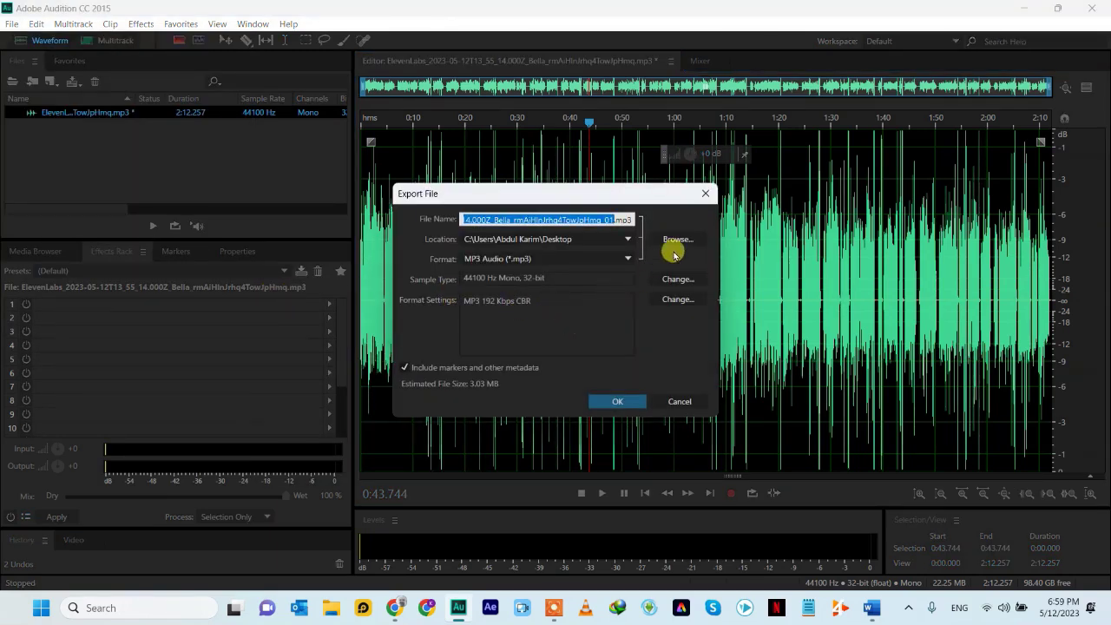
pyautogui.click(675, 240)
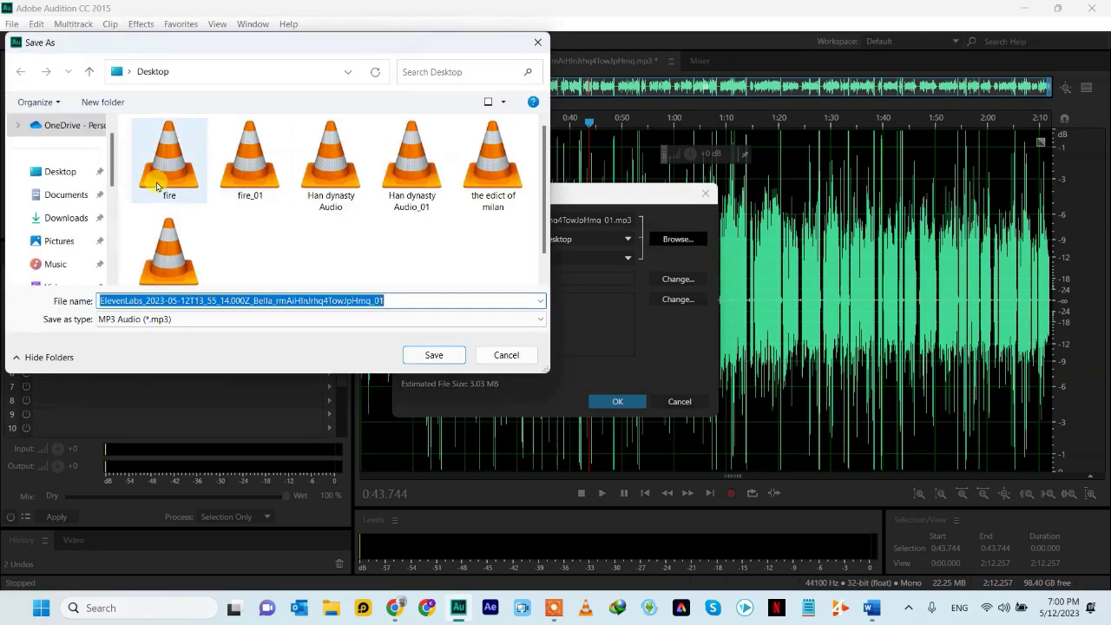
pyautogui.click(69, 172)
pyautogui.click(434, 356)
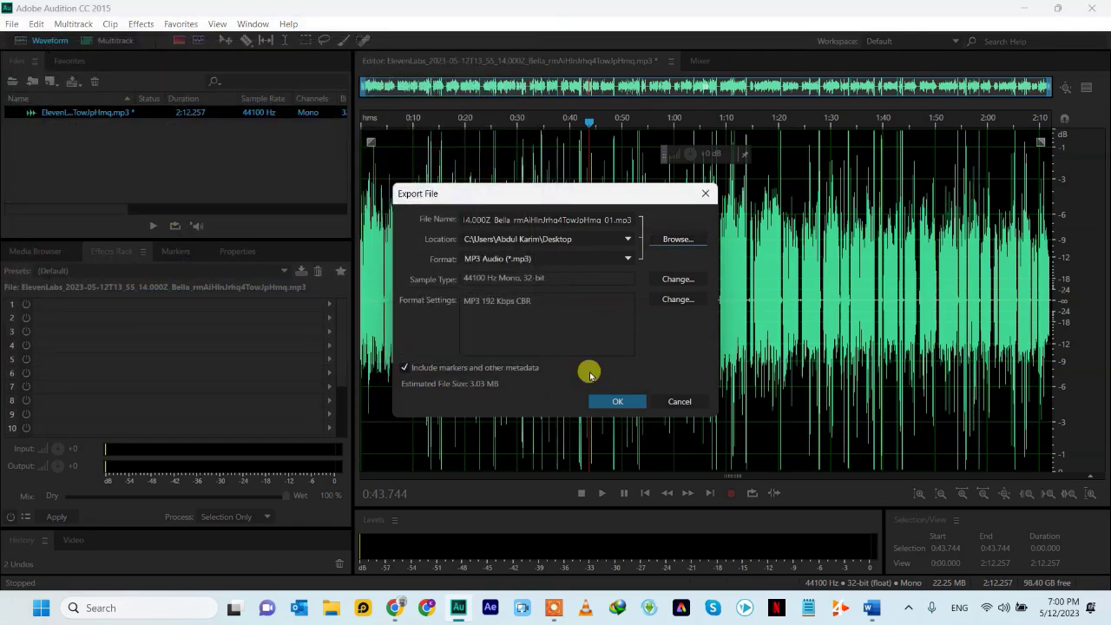
pyautogui.click(619, 402)
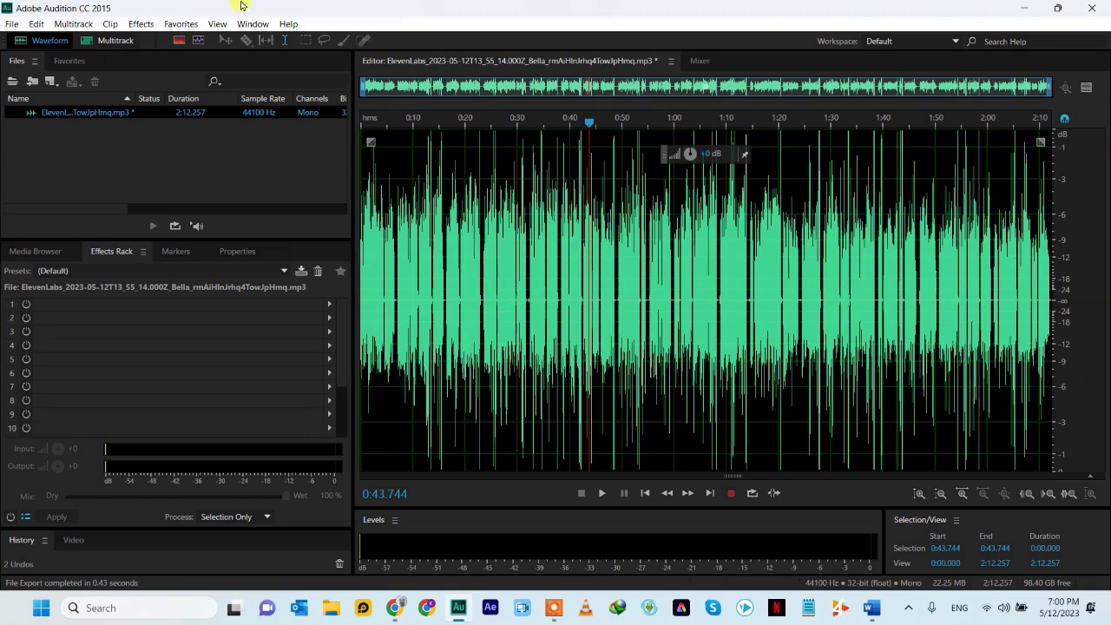
# Close Adobe Audition and close the software download, ElevenLabs and ChatGPT tabs in the browser.
pyautogui.click(1096, 11)
pyautogui.click(634, 325)
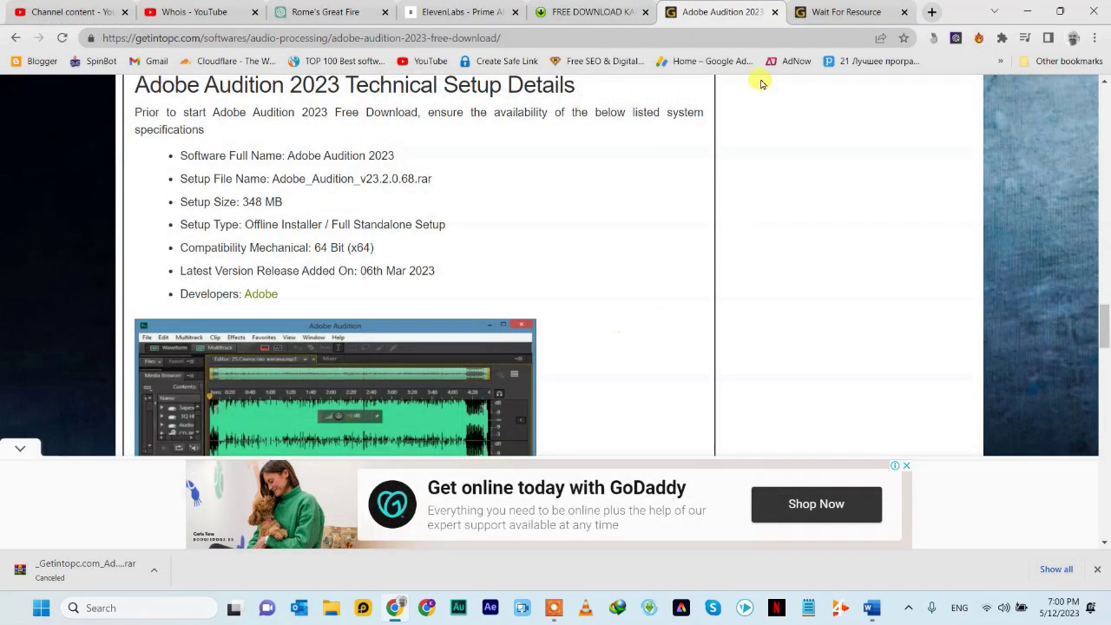
pyautogui.click(777, 13)
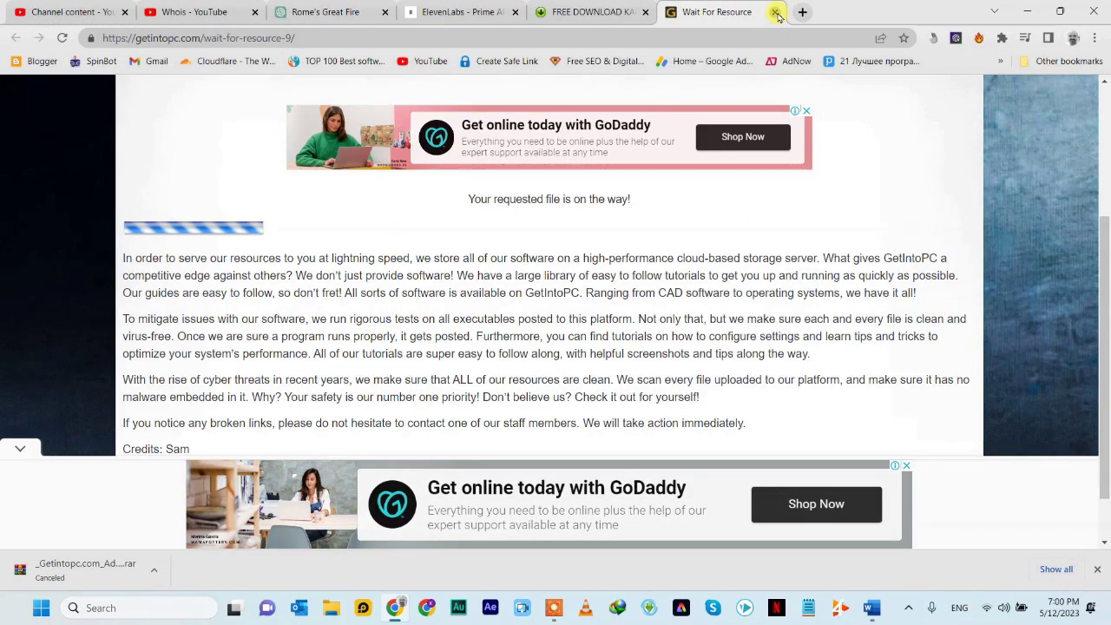
pyautogui.click(775, 12)
pyautogui.click(859, 12)
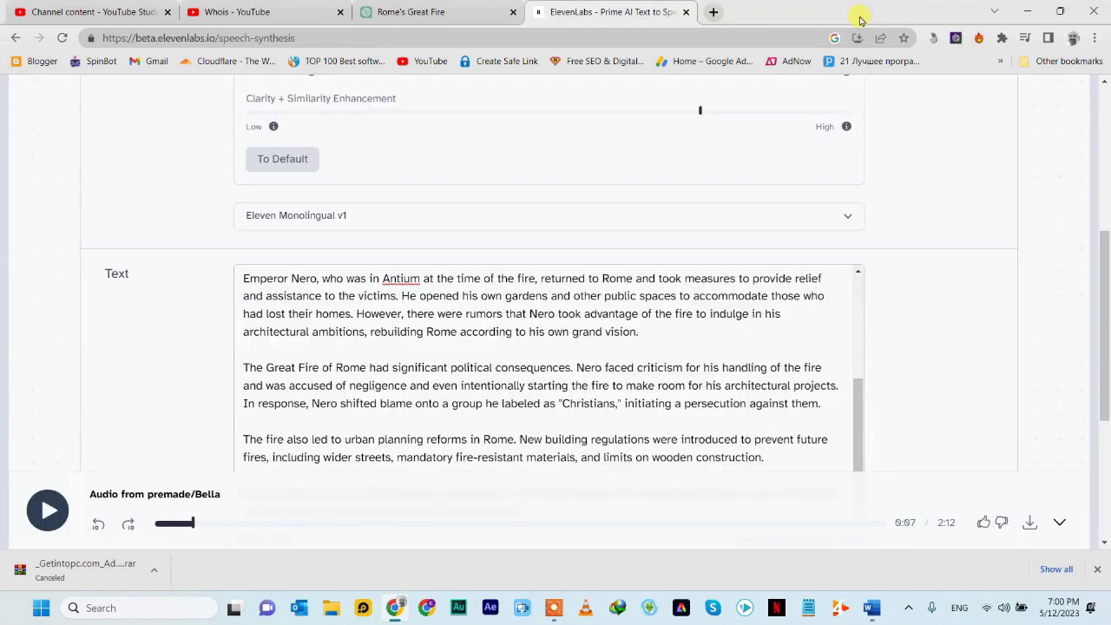
pyautogui.scroll(2, 683, 201)
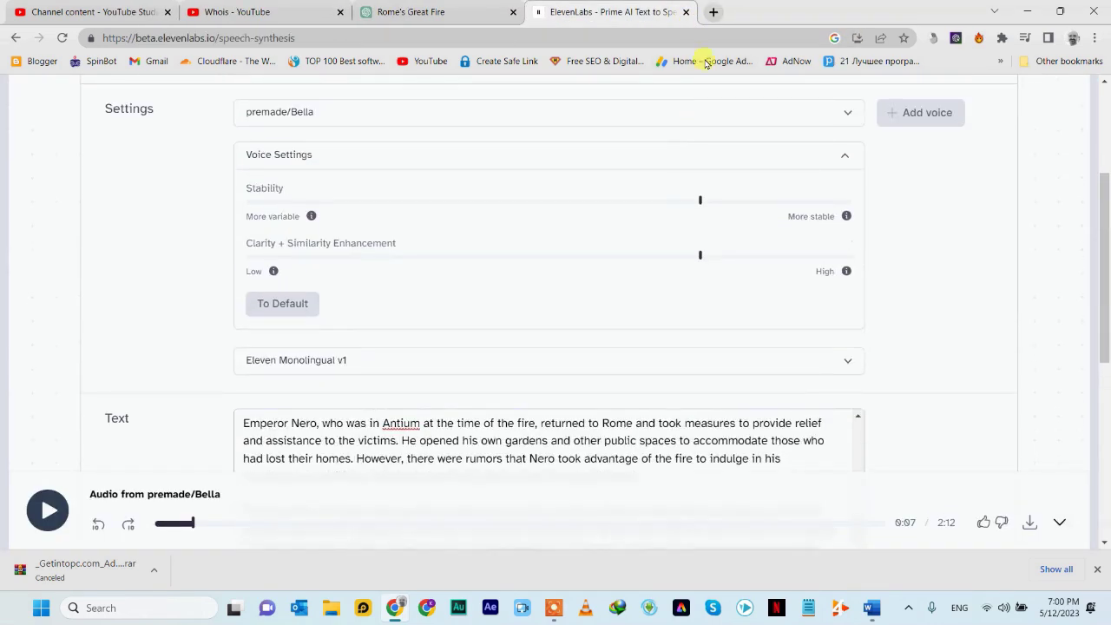
pyautogui.click(687, 13)
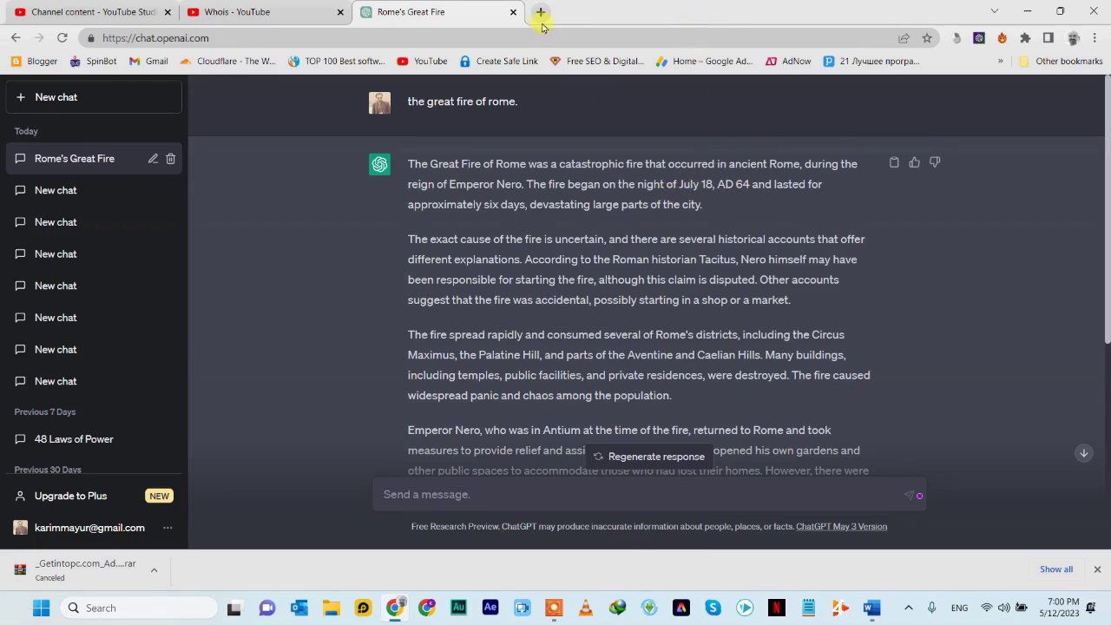
pyautogui.click(513, 13)
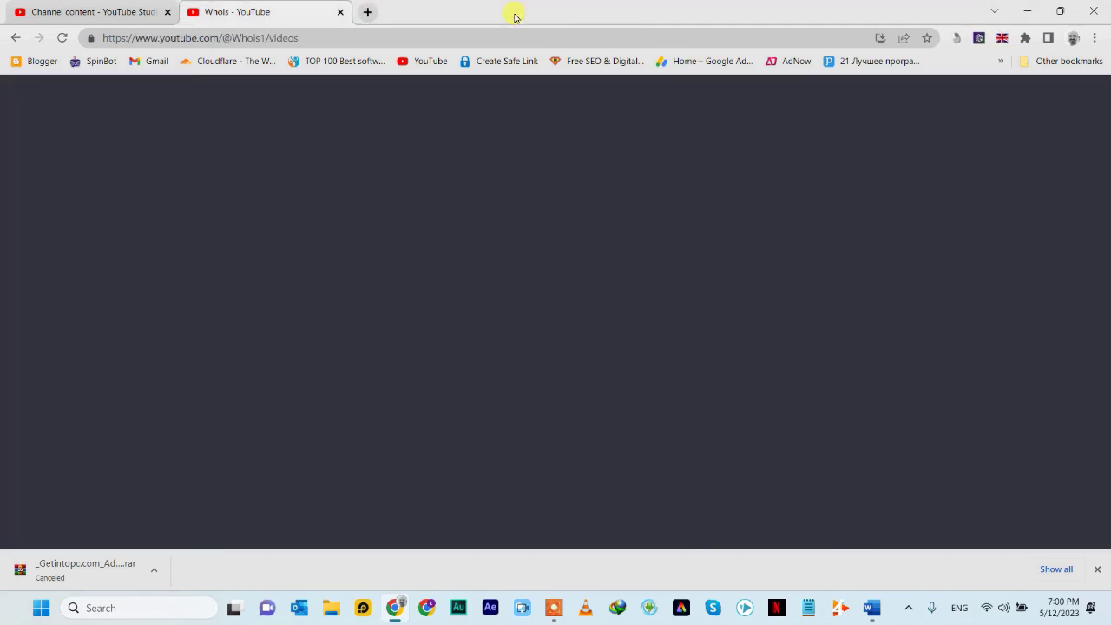
# Open a new browser tab, and copy the phrase "The Great Fire of Rome" from the script in Word.
pyautogui.click(367, 12)
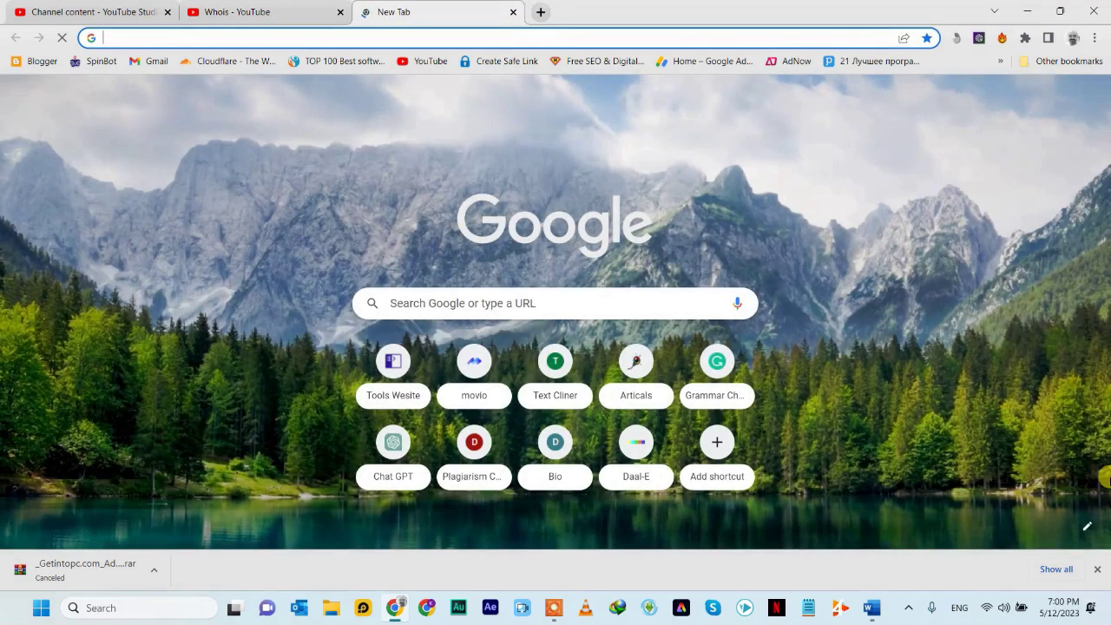
pyautogui.click(865, 613)
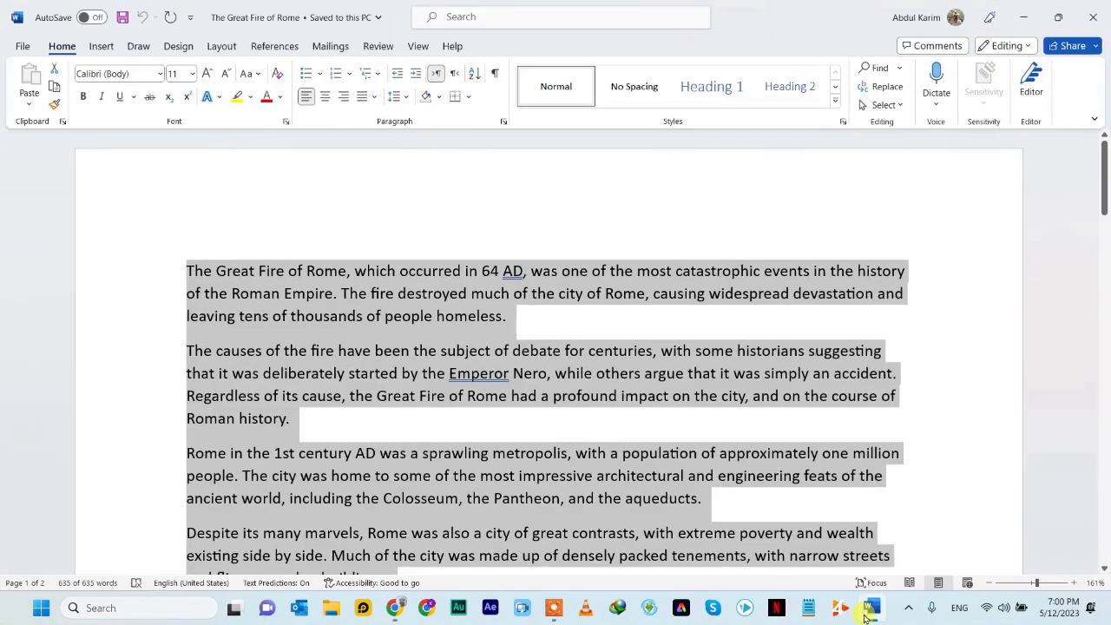
pyautogui.click(409, 349)
pyautogui.doubleClick(337, 270)
pyautogui.moveTo(269, 270); pyautogui.dragTo(191, 269)
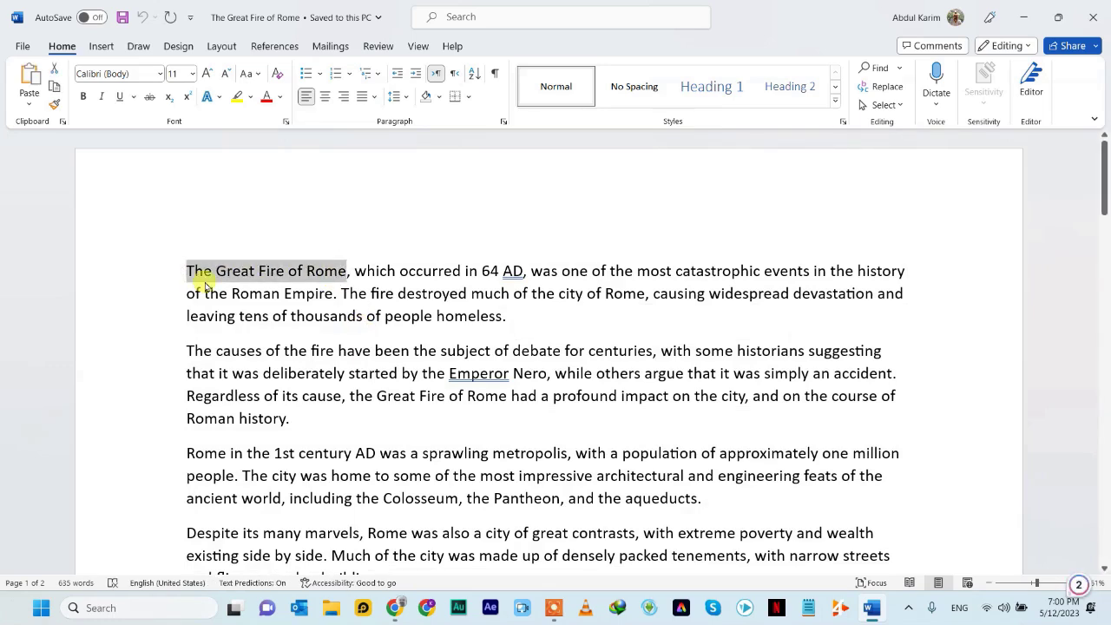
pyautogui.rightClick(207, 284)
pyautogui.click(242, 336)
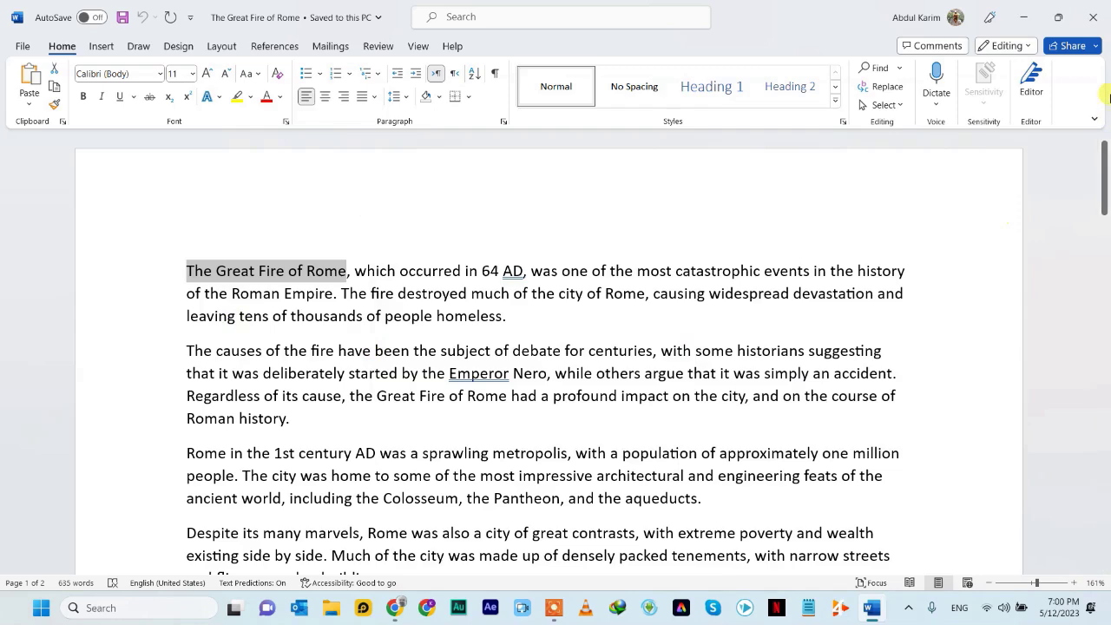
# Return to the browser, search Google for "The Great Fire of Rome" and show the image results.
pyautogui.click(1025, 17)
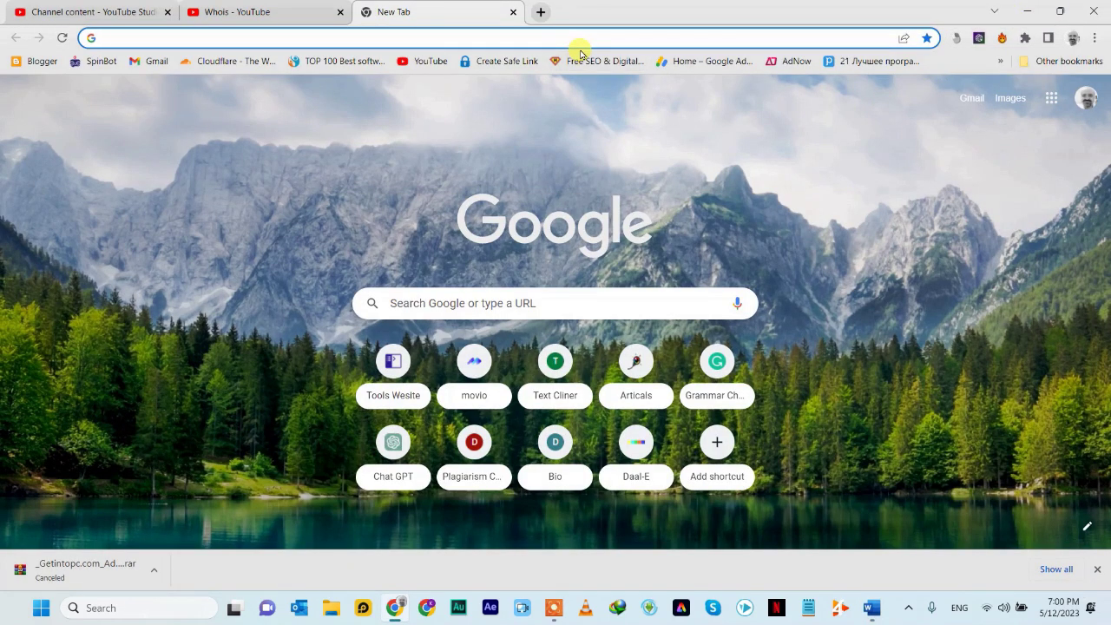
pyautogui.hotkey('ctrl', 'v')
pyautogui.press('Return')
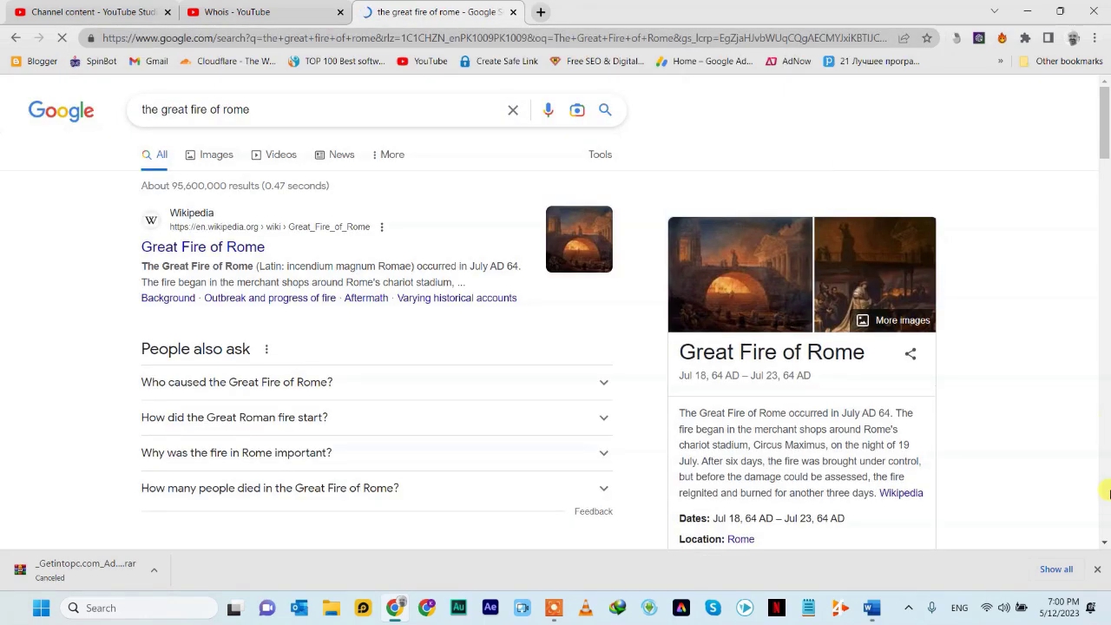
pyautogui.click(217, 156)
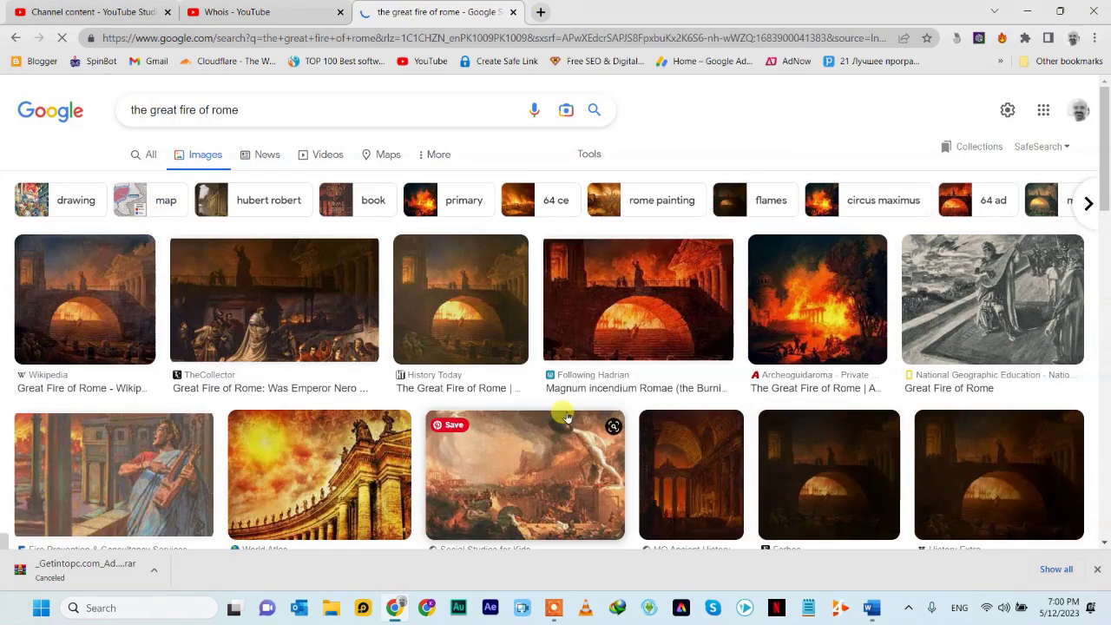
# Look through the image results for "the great fire of rome" for pictures that suit the video.
pyautogui.scroll(-4, 566, 418)
pyautogui.scroll(-4, 566, 417)
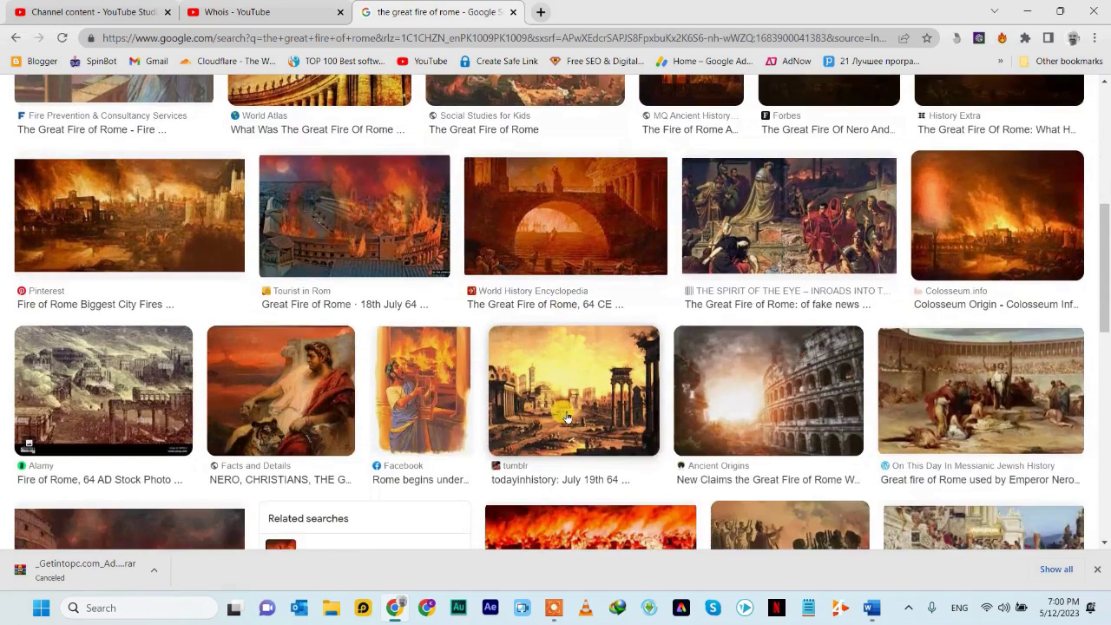
pyautogui.scroll(6, 566, 418)
pyautogui.scroll(-2, 566, 418)
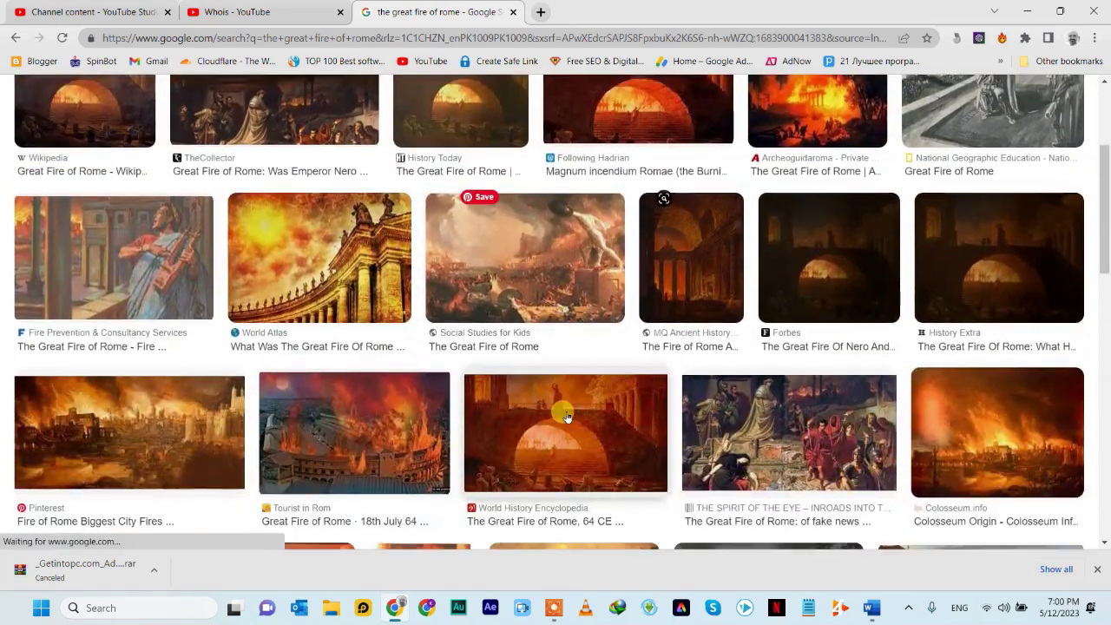
pyautogui.scroll(4, 566, 417)
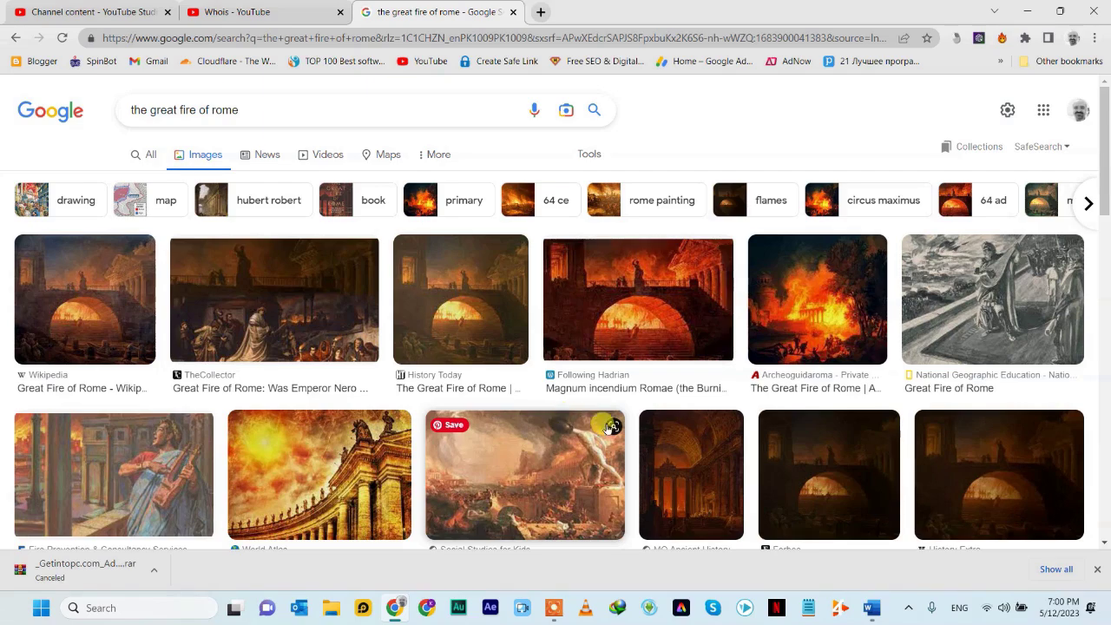
pyautogui.scroll(-5, 239, 465)
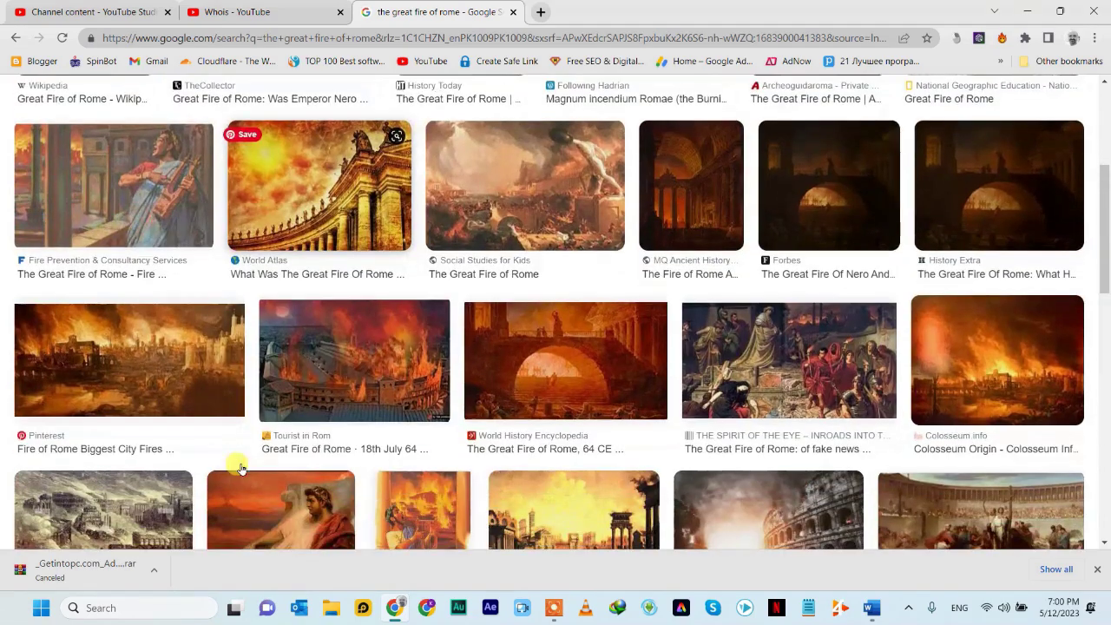
pyautogui.scroll(-8, 241, 469)
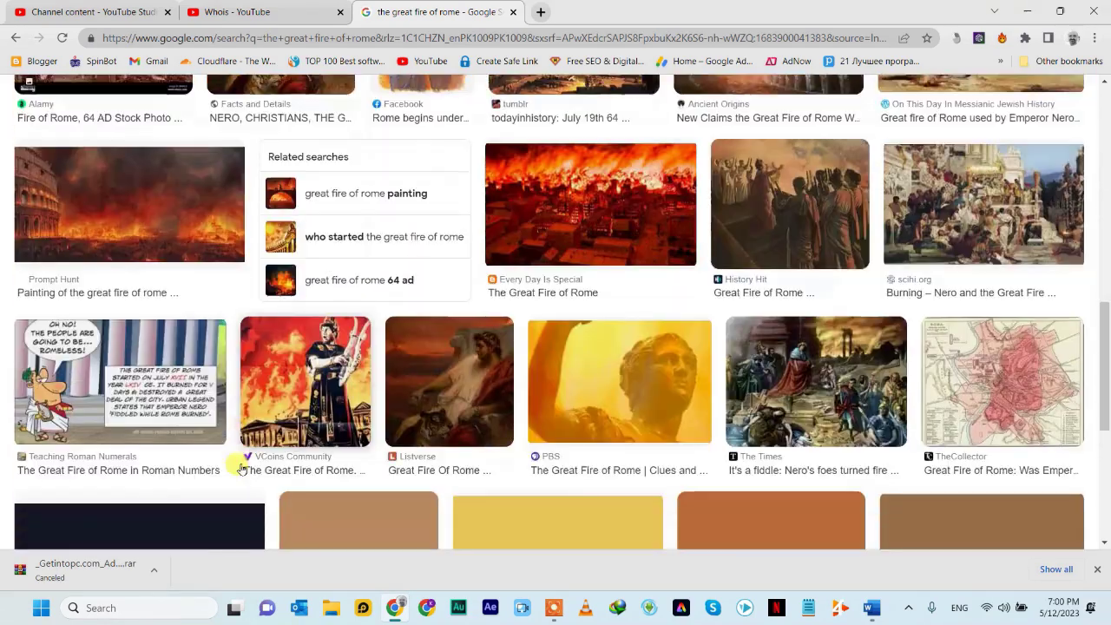
pyautogui.scroll(-4, 241, 467)
pyautogui.scroll(5, 242, 467)
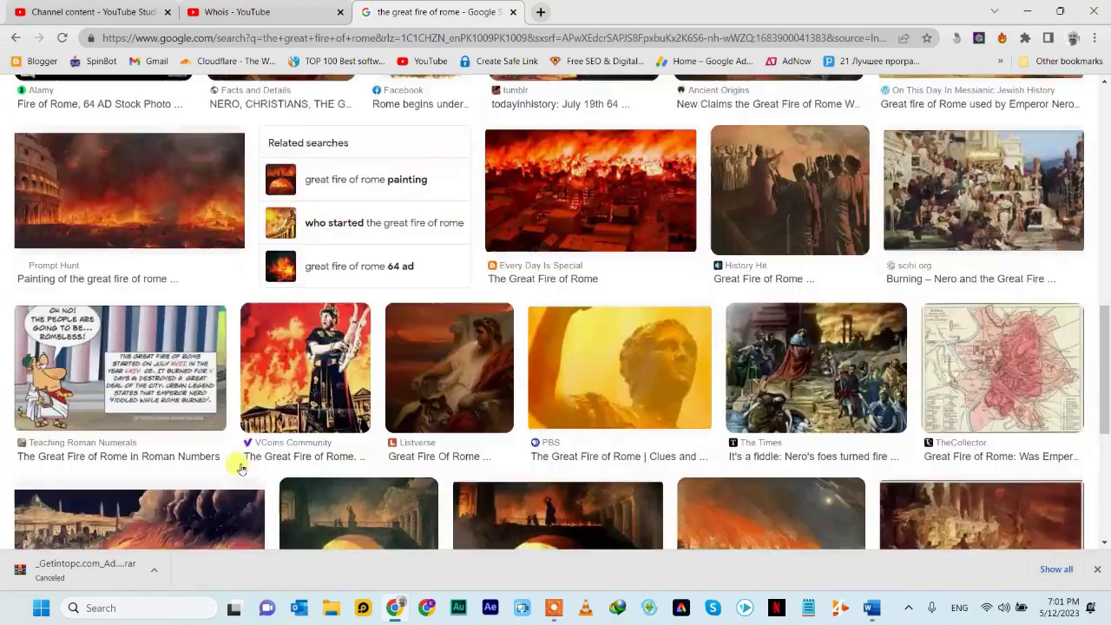
pyautogui.scroll(9, 241, 469)
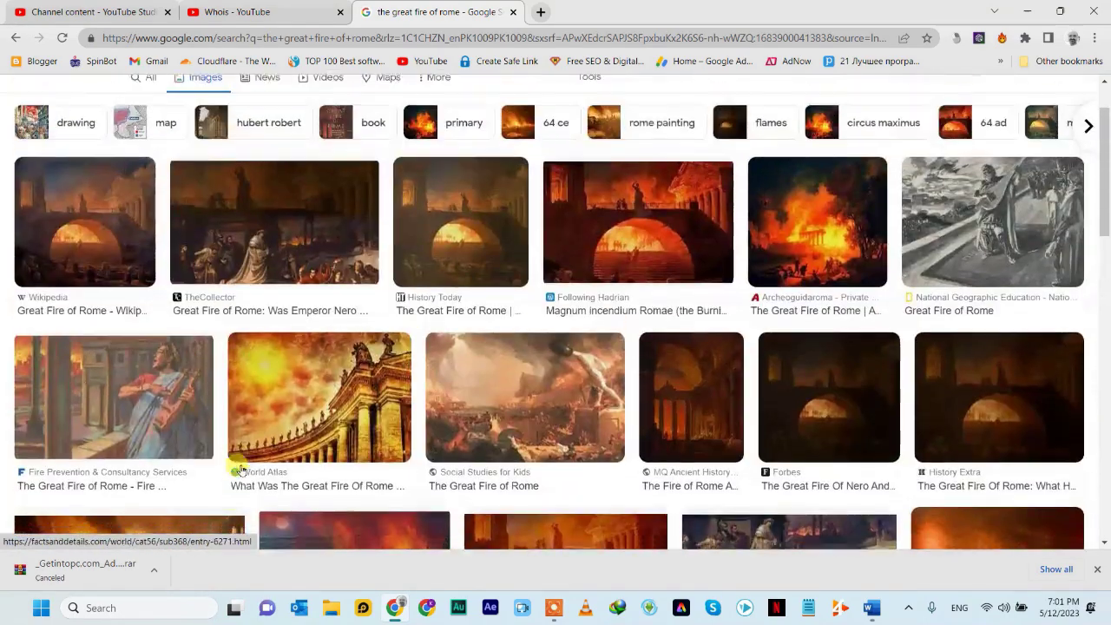
pyautogui.scroll(1, 242, 469)
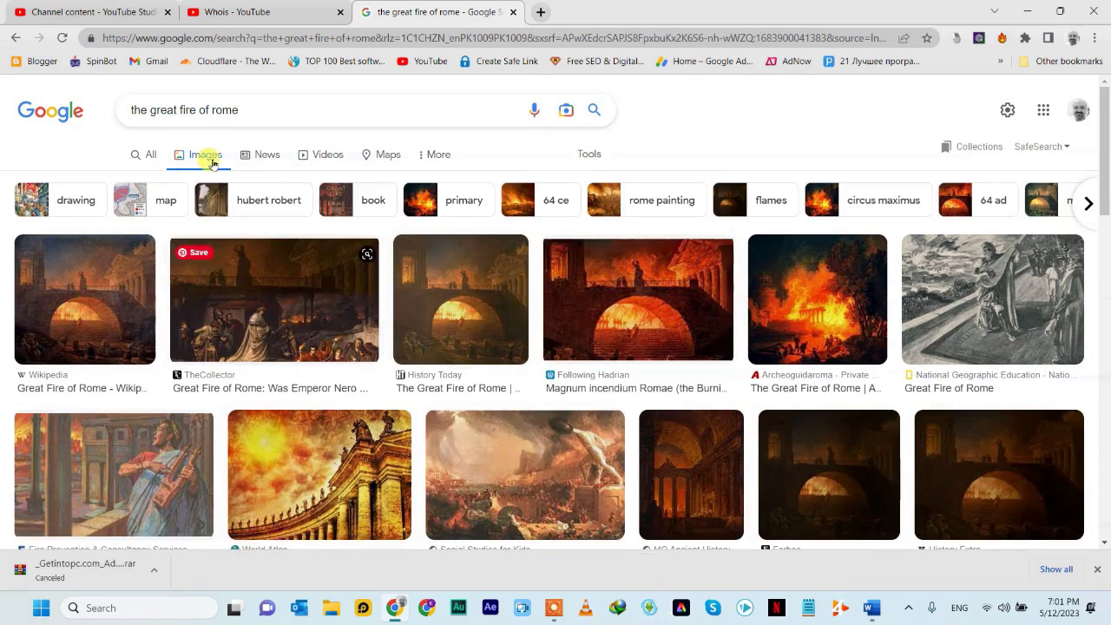
# Copy the search phrase "the great fire of rome" from the Google search box.
pyautogui.click(112, 107)
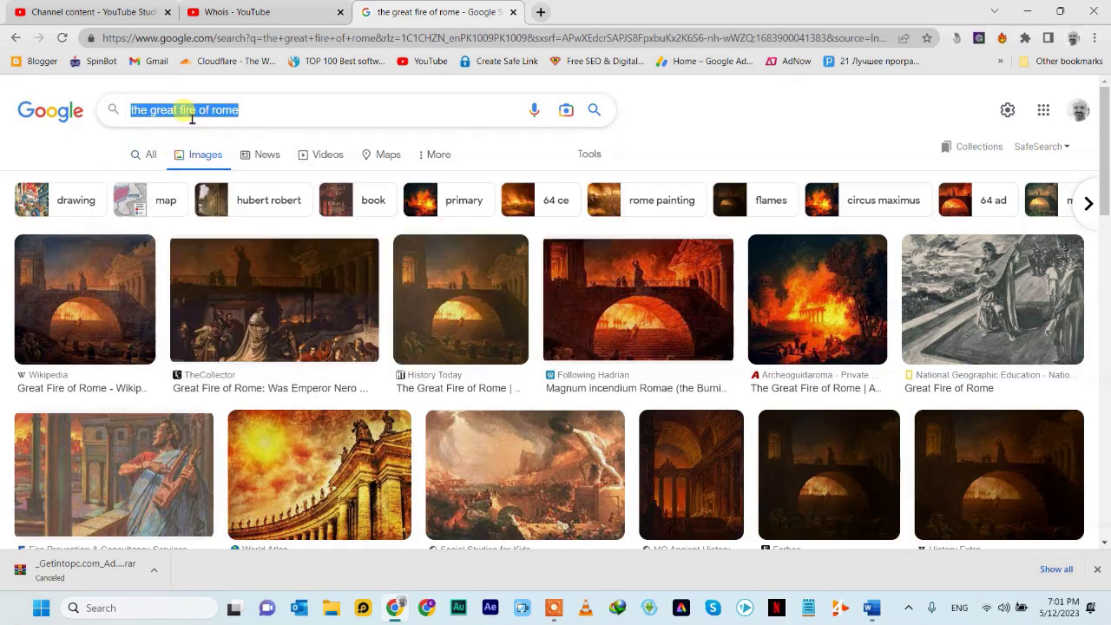
pyautogui.rightClick(191, 117)
pyautogui.click(248, 178)
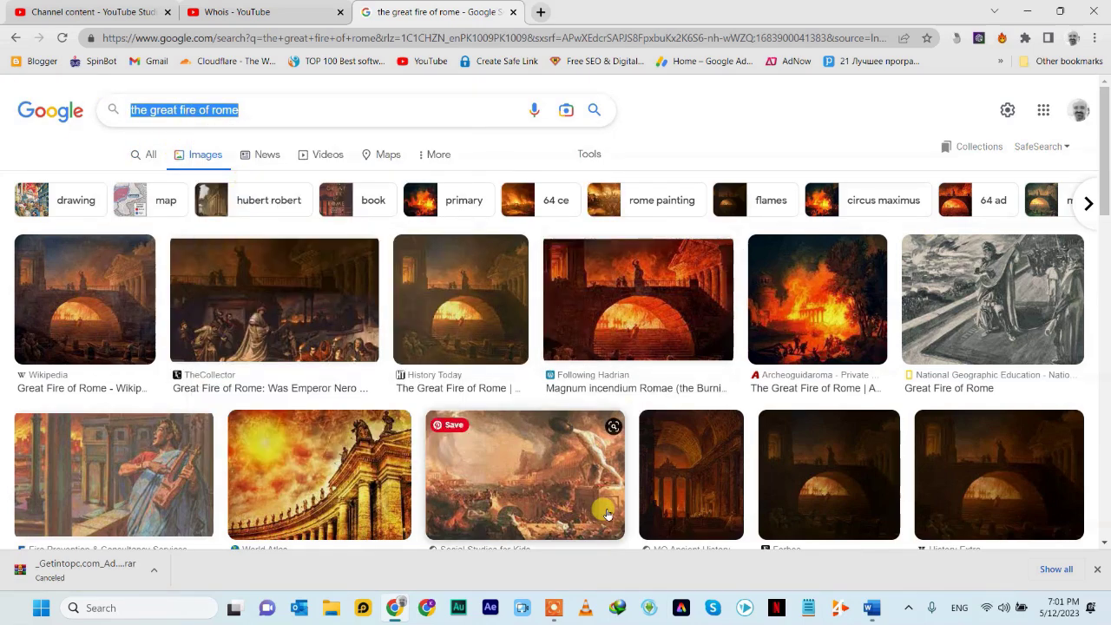
# Open getimg.ai in a new browser tab, start its free text-to-image generator and dismiss the introduction.
pyautogui.click(540, 13)
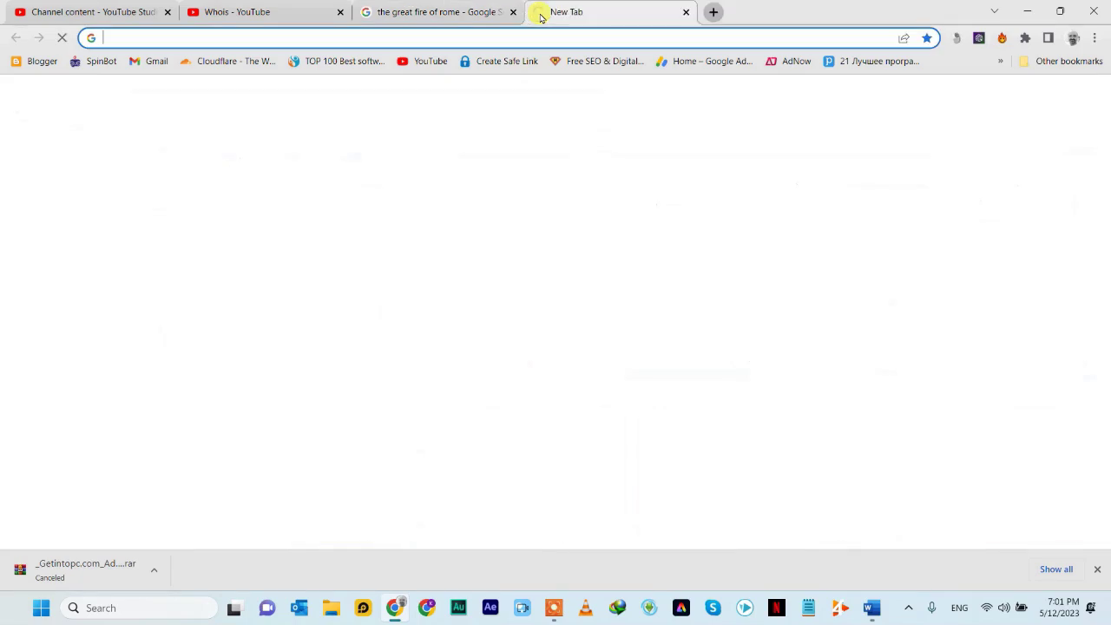
pyautogui.write('ge')
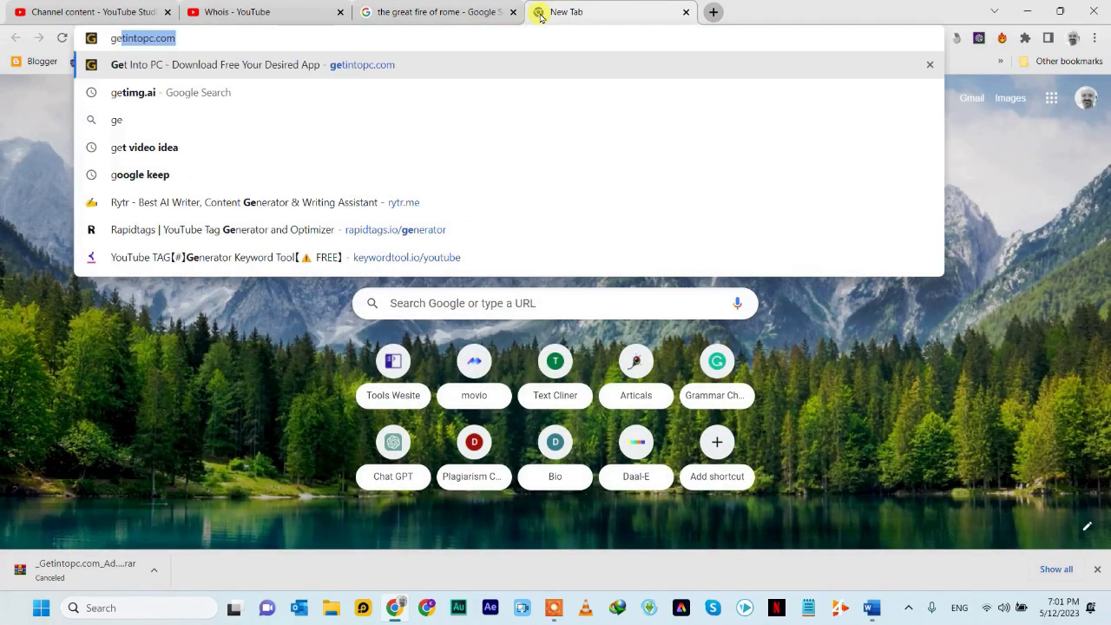
pyautogui.write('tim')
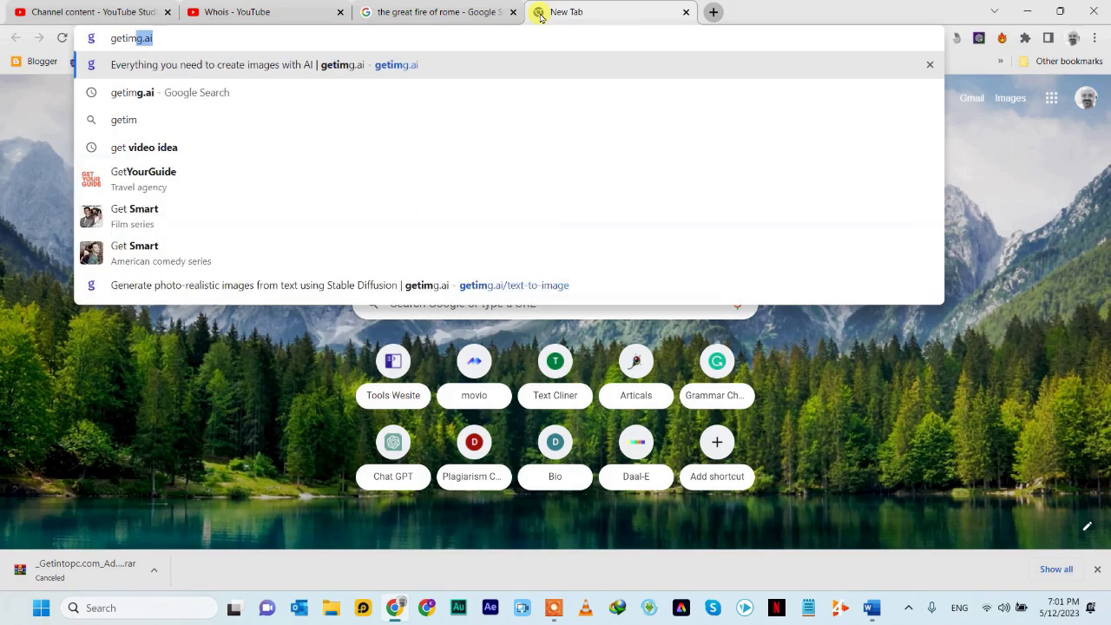
pyautogui.write('g.ai')
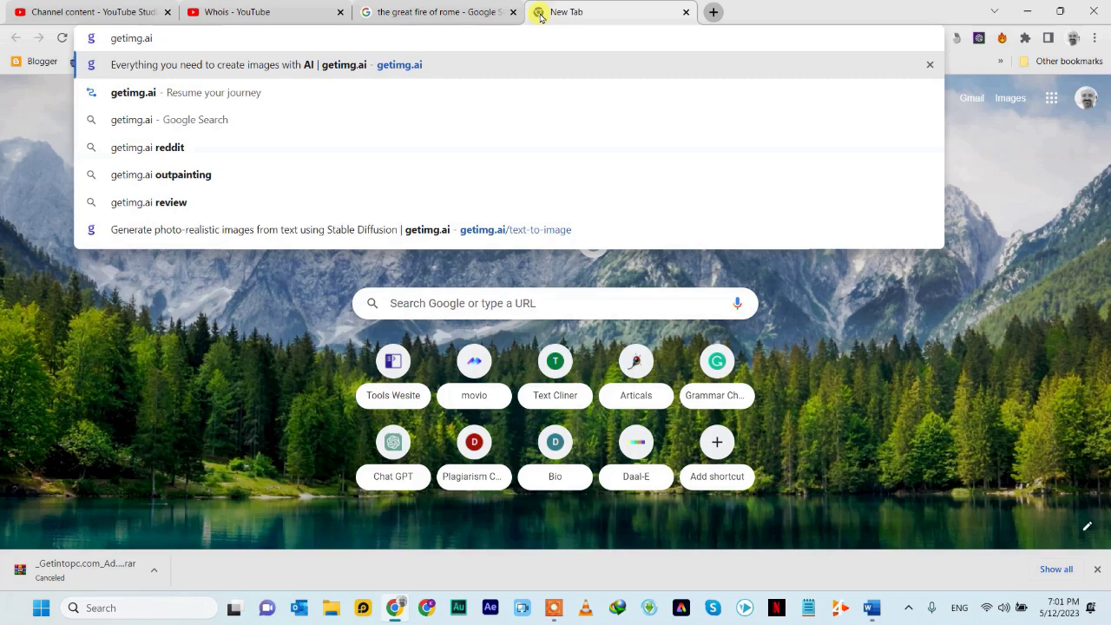
pyautogui.press('Return')
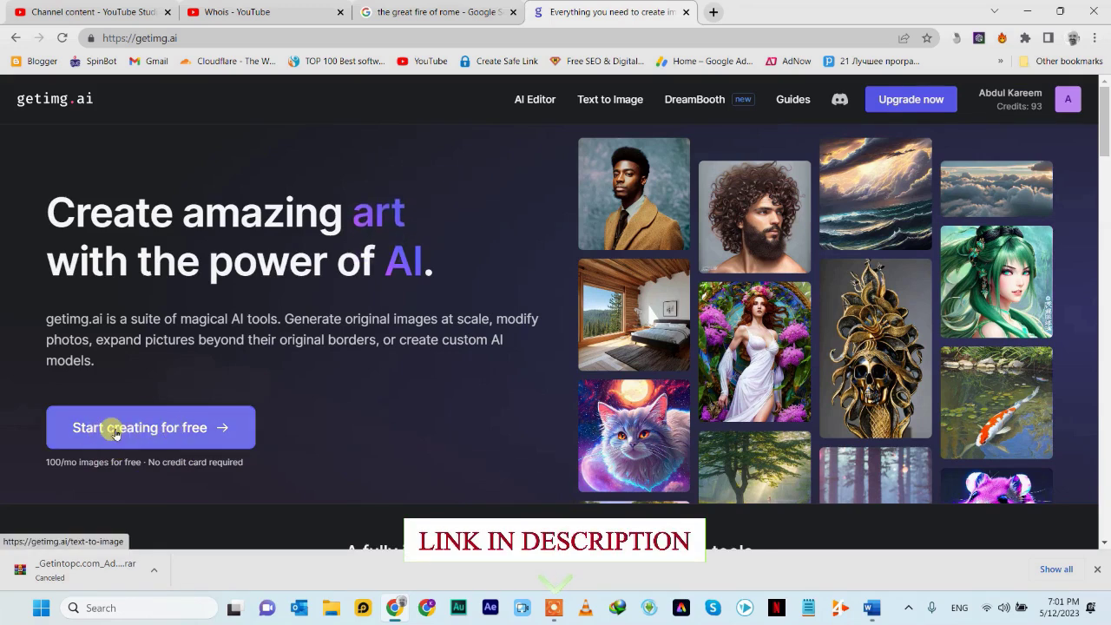
pyautogui.click(180, 432)
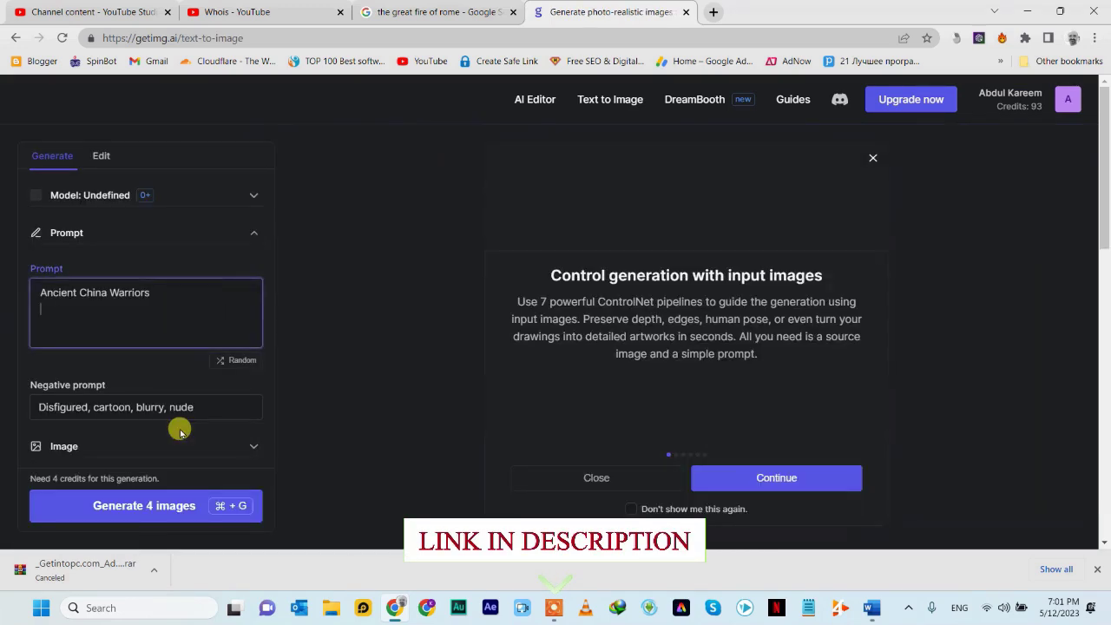
pyautogui.click(552, 484)
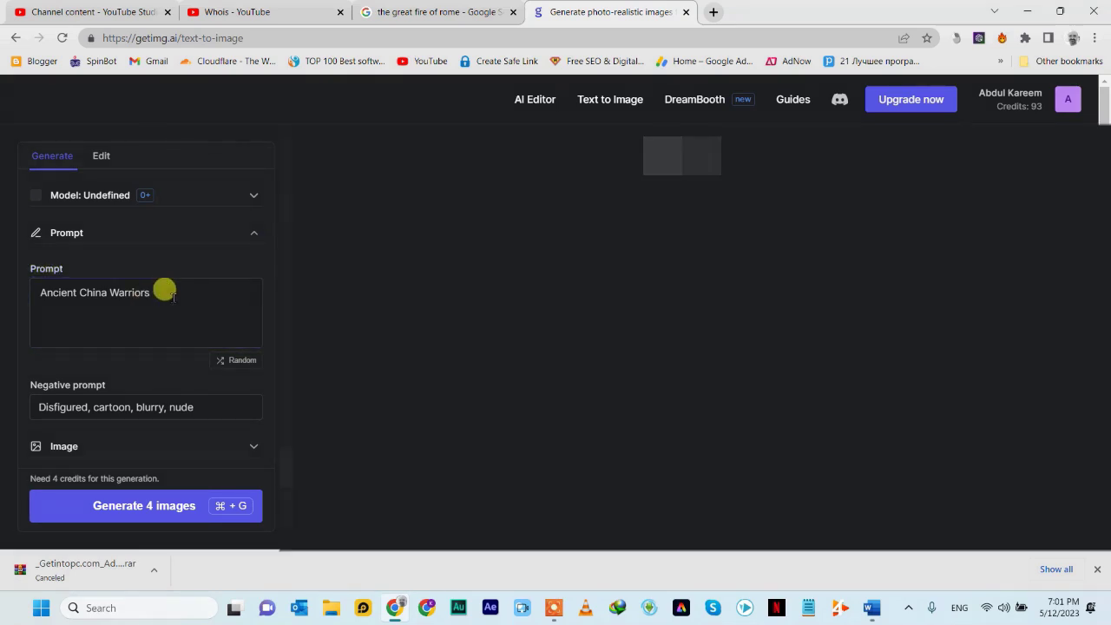
# Replace the prompt with the copied phrase "the great fire of rome" and generate 4 images.
pyautogui.moveTo(154, 292); pyautogui.dragTo(25, 294)
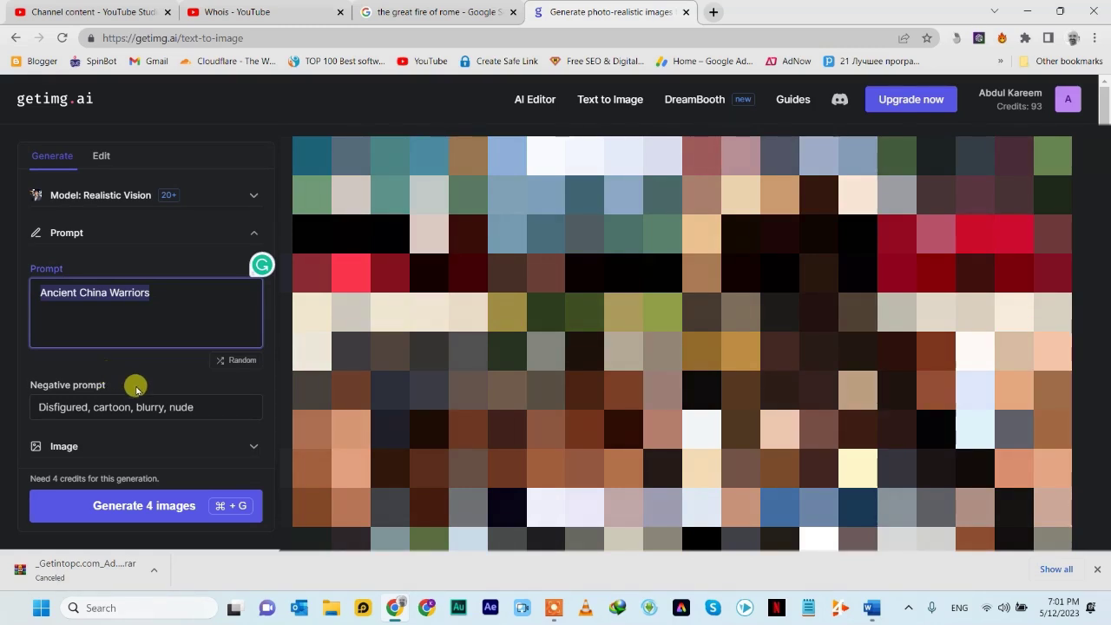
pyautogui.hotkey('ctrl', 'v')
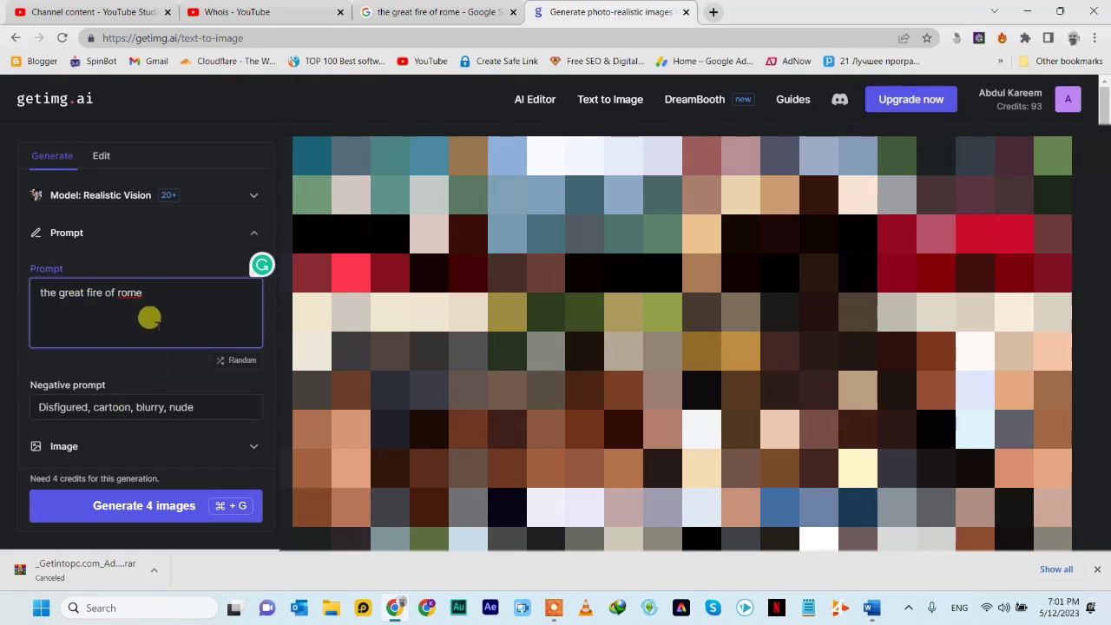
pyautogui.click(169, 512)
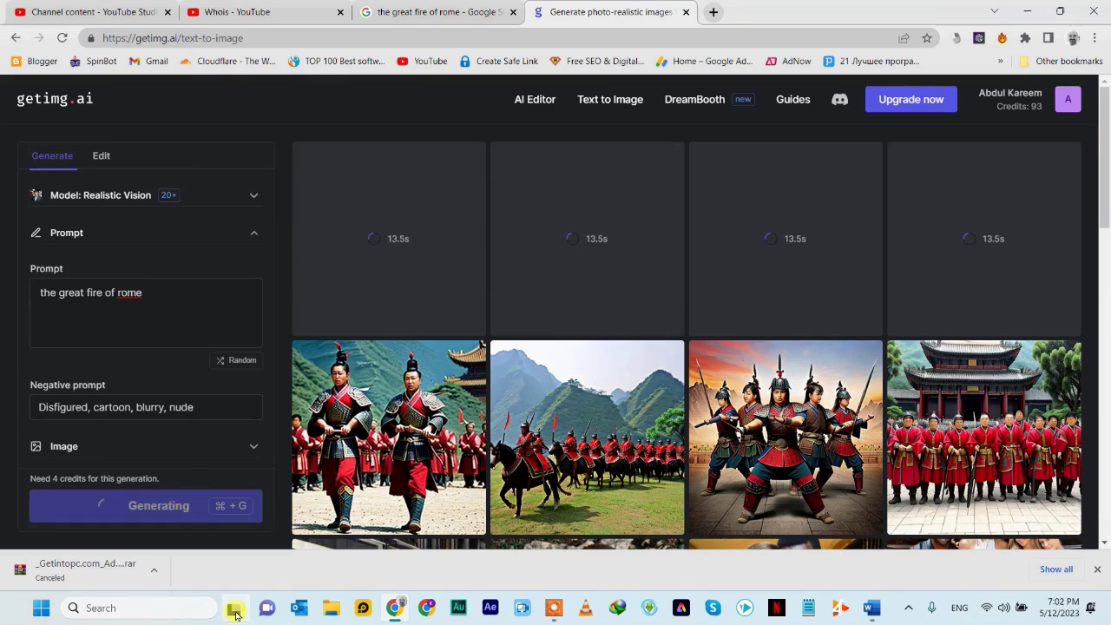
pyautogui.moveTo(590, 438)
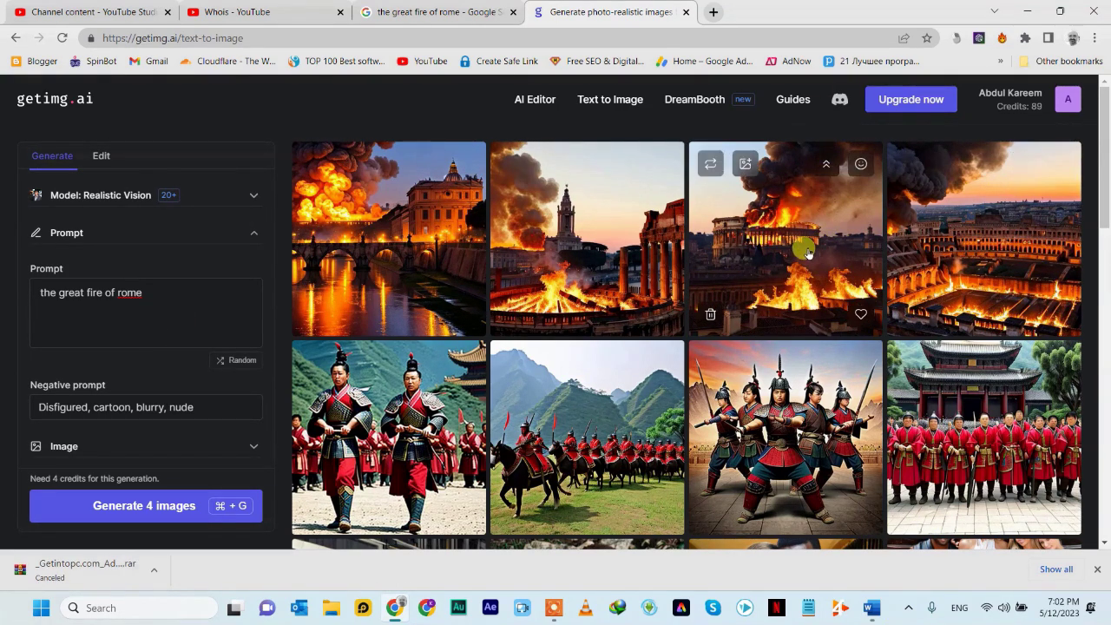
# Download the generated image of the fire beside the river bridge and close its preview.
pyautogui.click(451, 256)
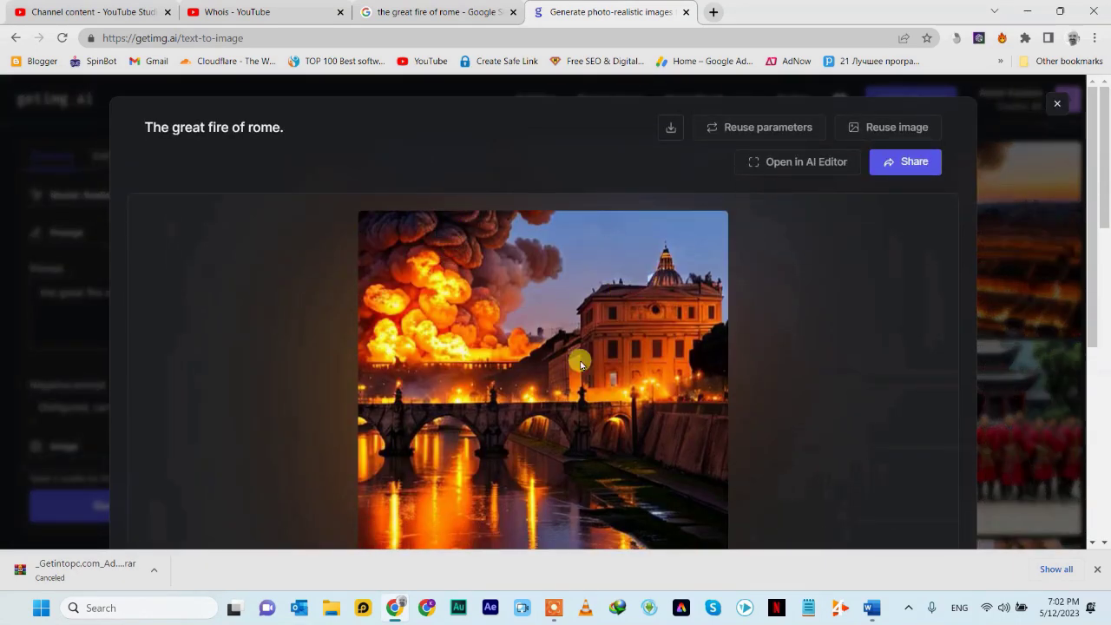
pyautogui.click(664, 129)
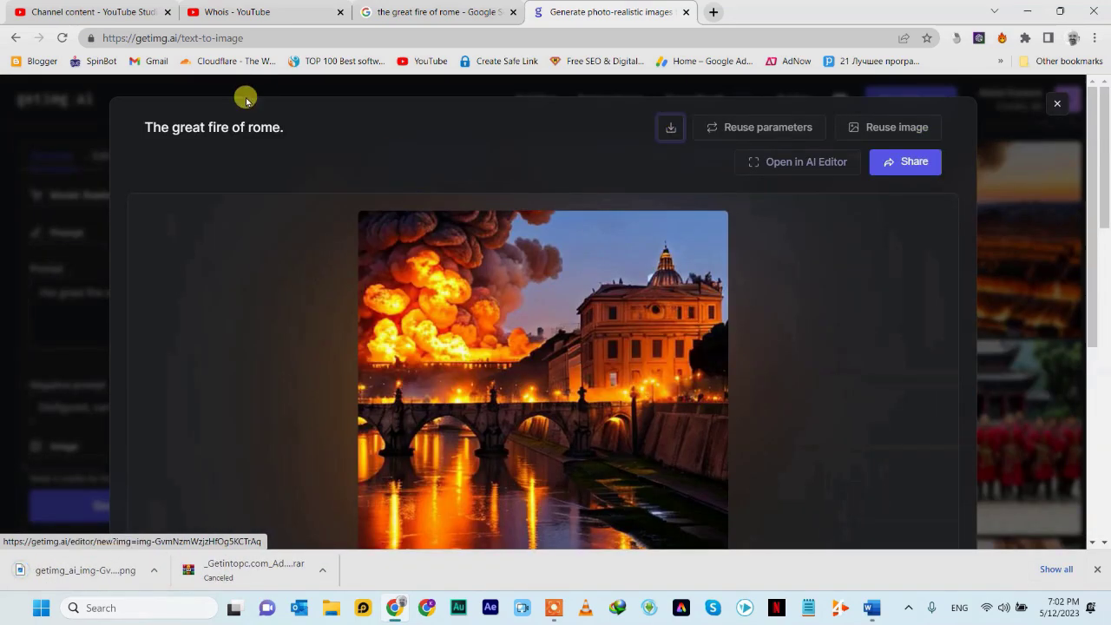
pyautogui.click(1059, 104)
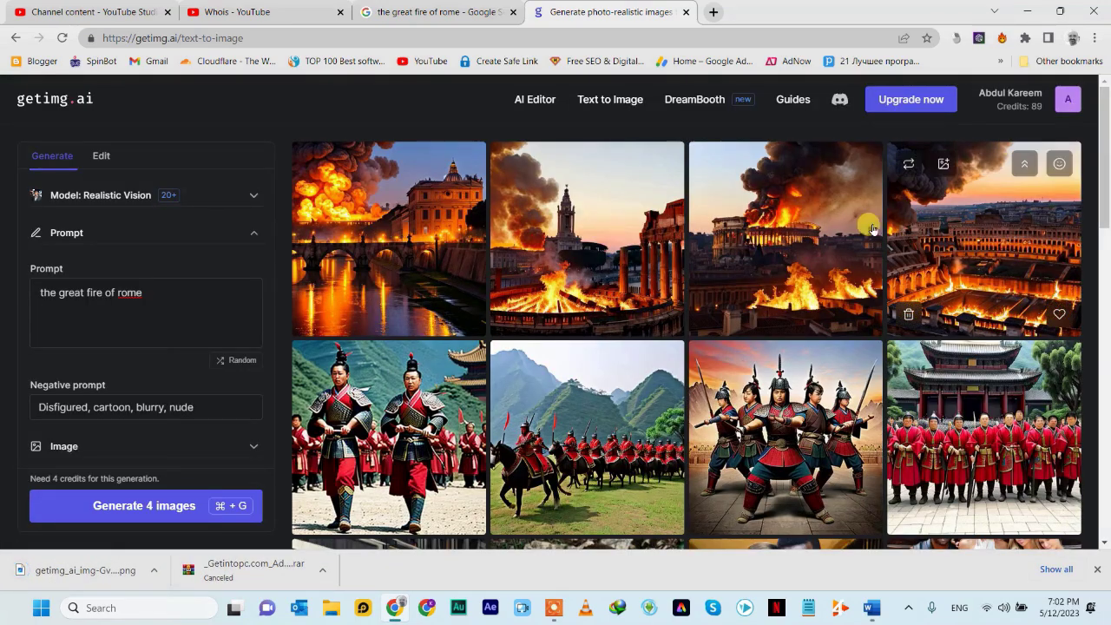
# Download the generated image of the burning Colosseum-like building under black smoke and close its preview.
pyautogui.click(768, 252)
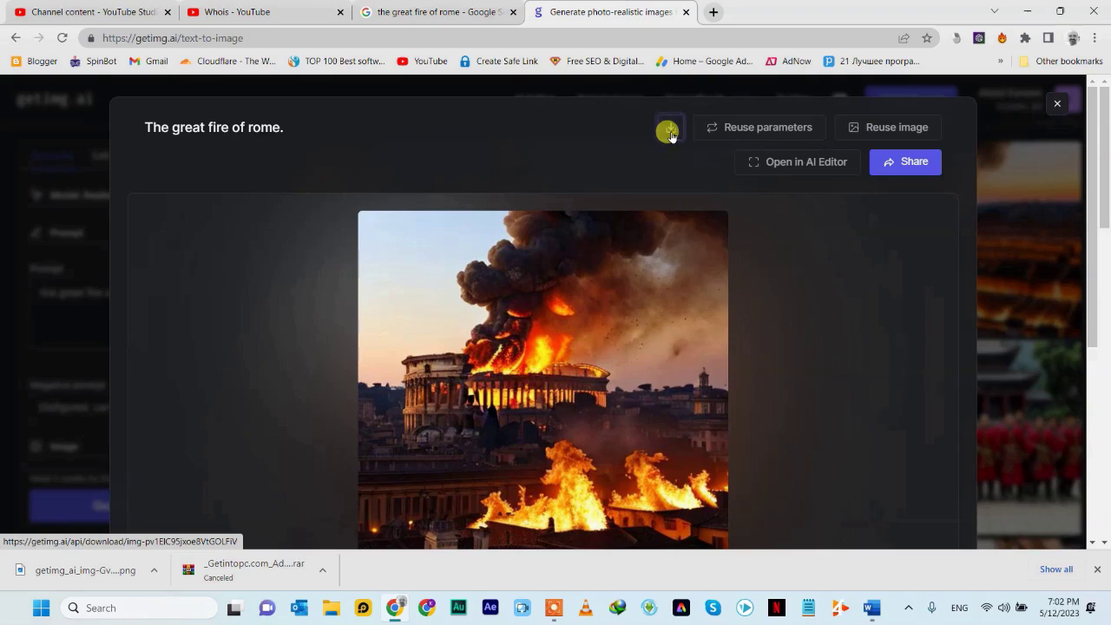
pyautogui.click(670, 132)
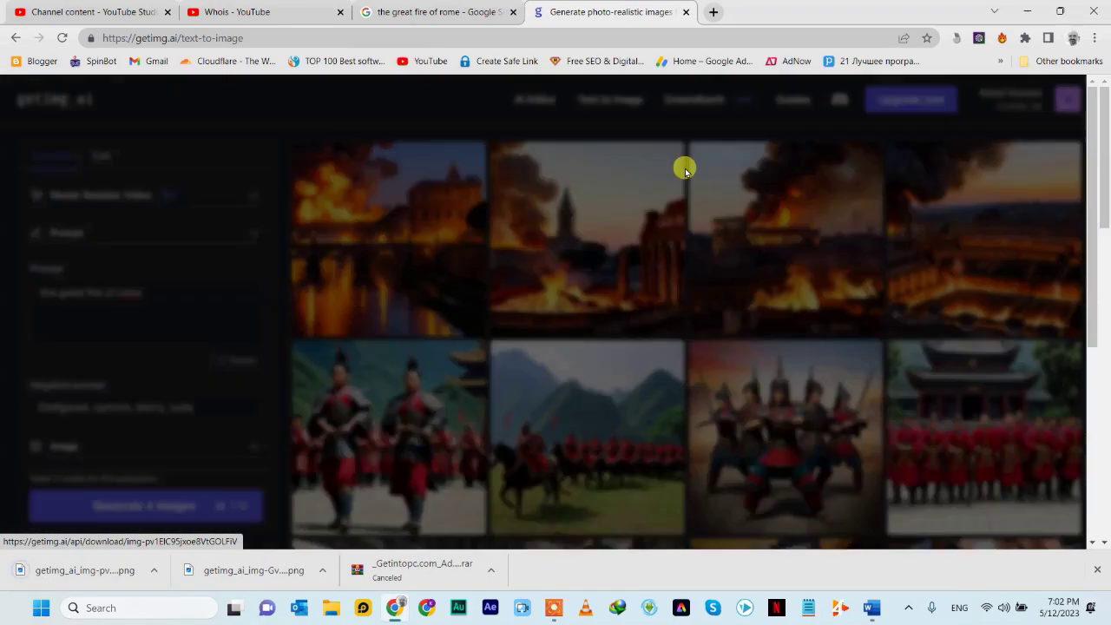
pyautogui.click(764, 160)
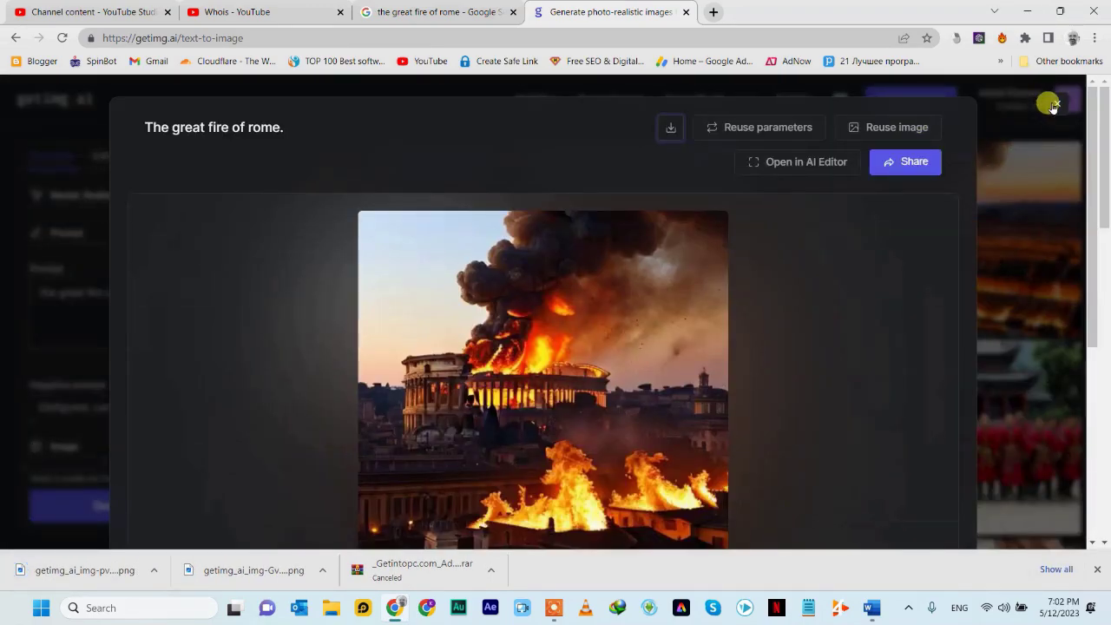
pyautogui.click(1054, 105)
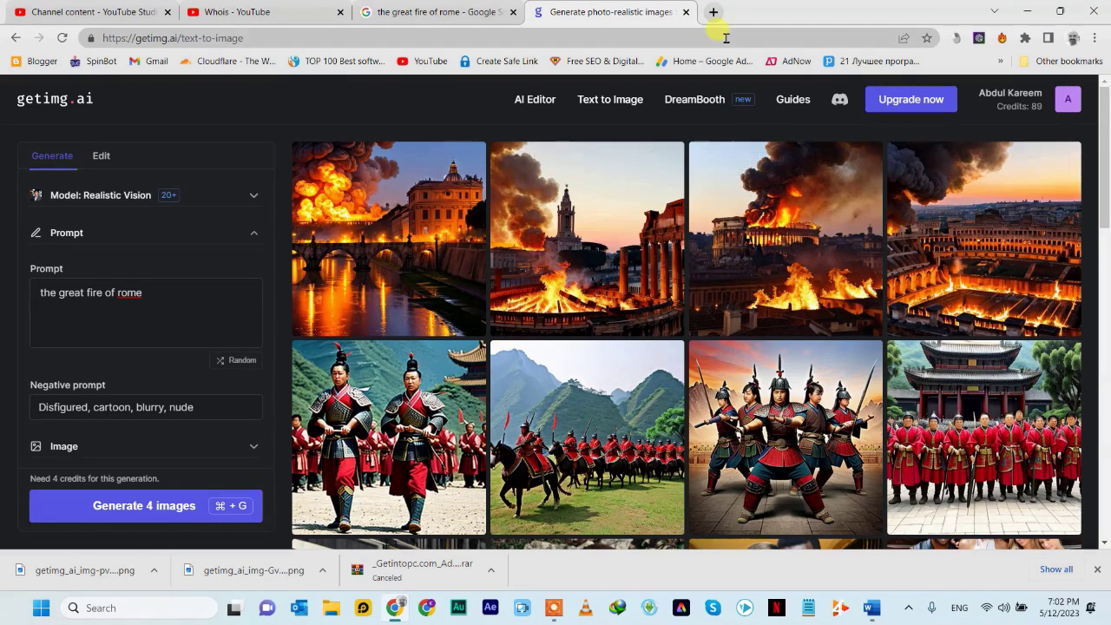
pyautogui.click(712, 12)
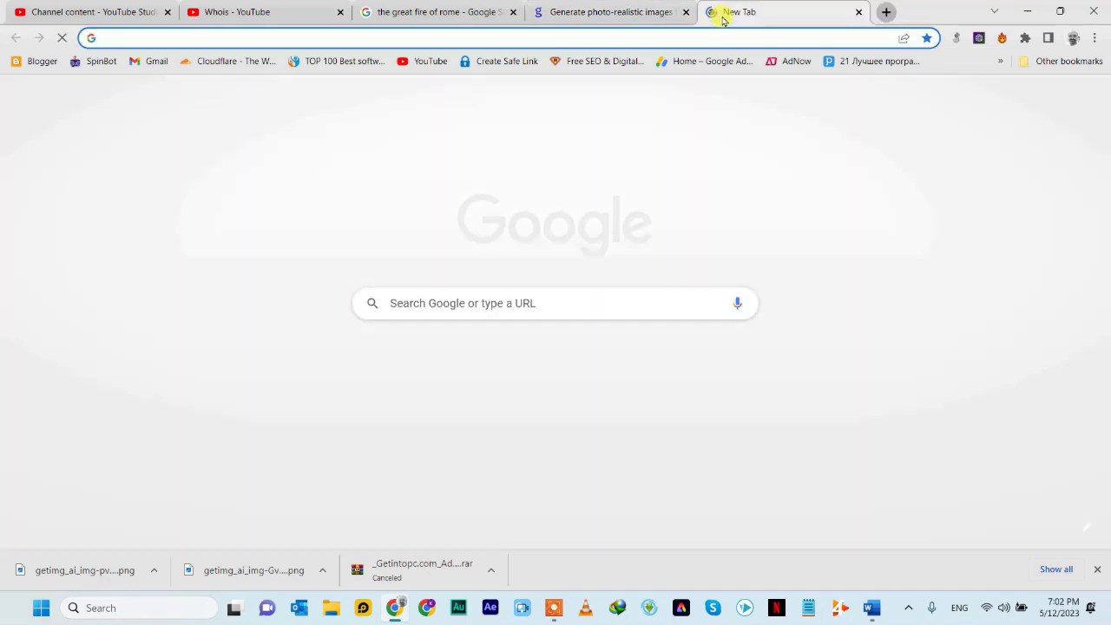
pyautogui.press('Return')
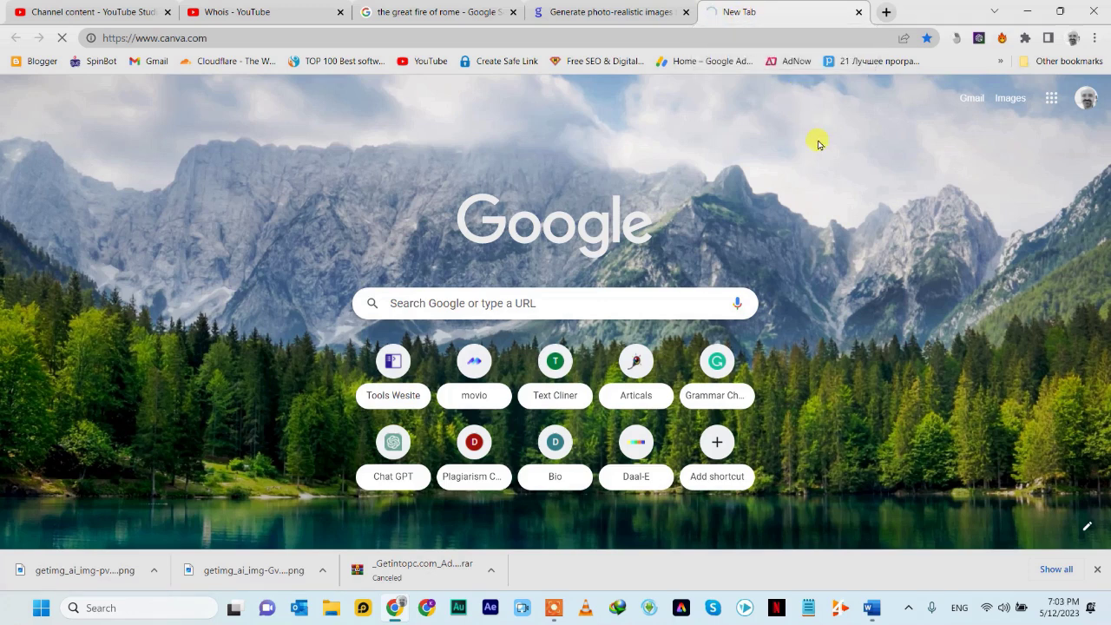
pyautogui.click(1098, 569)
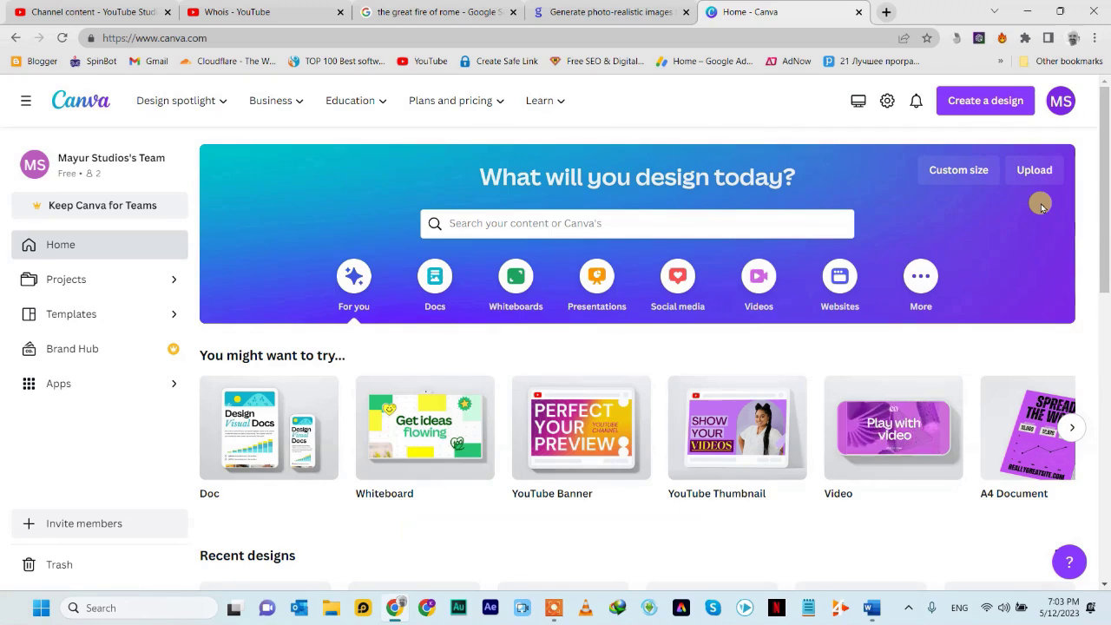
# Search Canva's templates for "youtube th" and open the YouTube Thumbnail template collection.
pyautogui.scroll(-2, 786, 389)
pyautogui.scroll(1, 779, 385)
pyautogui.scroll(-2, 780, 385)
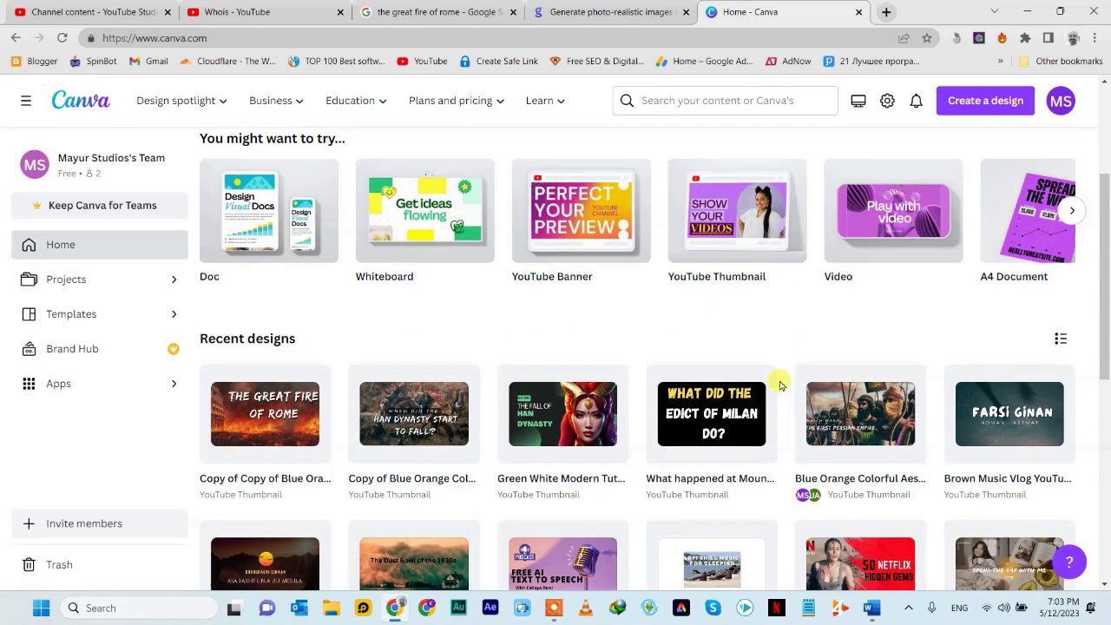
pyautogui.scroll(3, 781, 373)
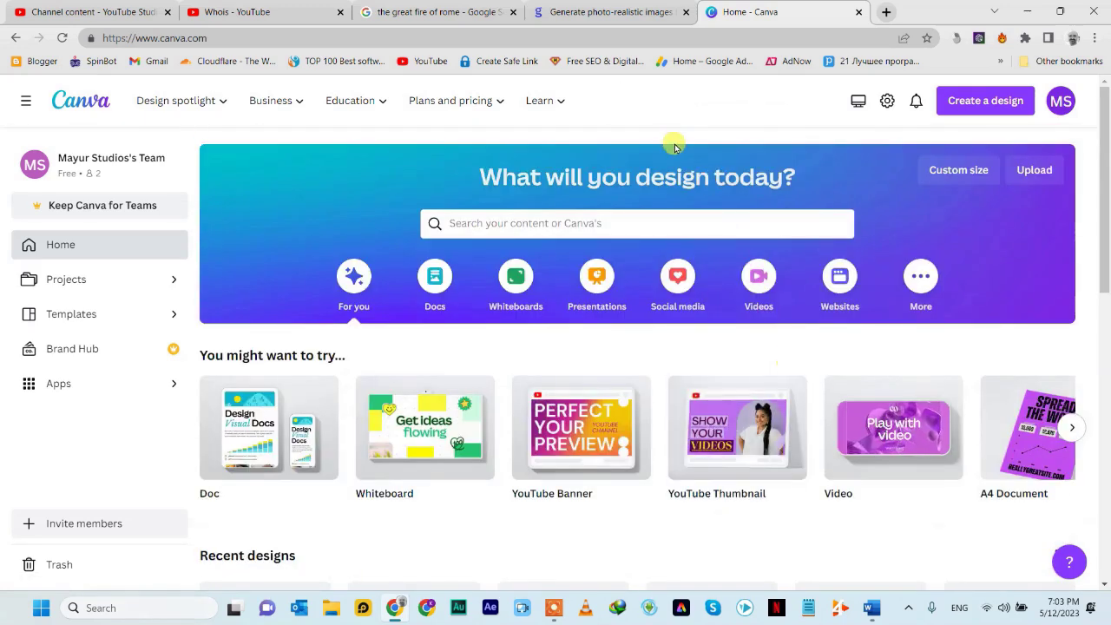
pyautogui.click(500, 222)
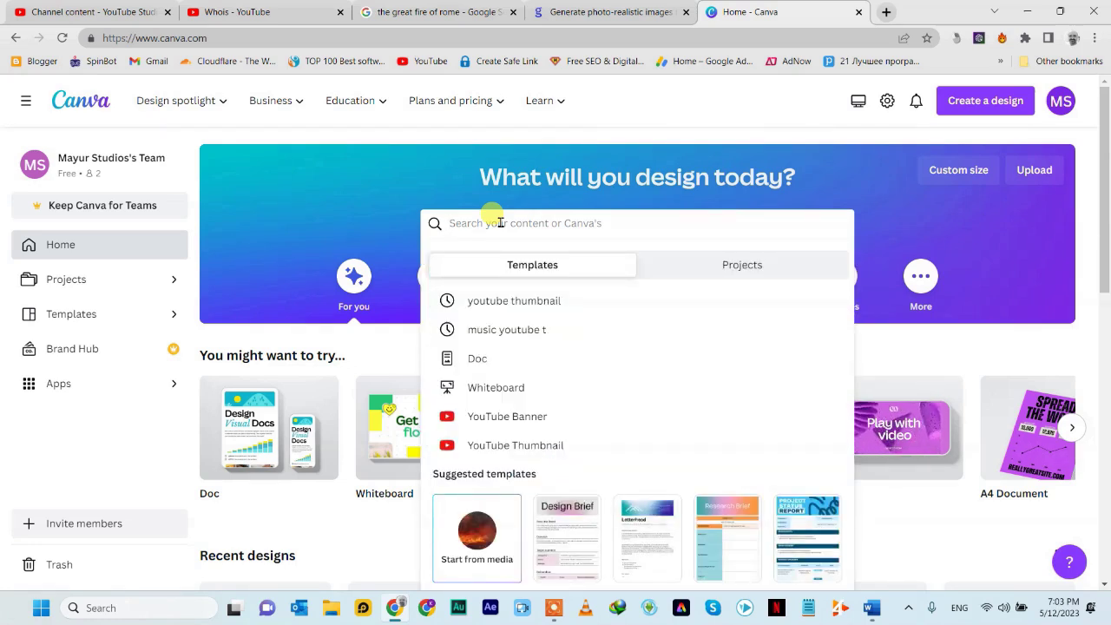
pyautogui.write('y')
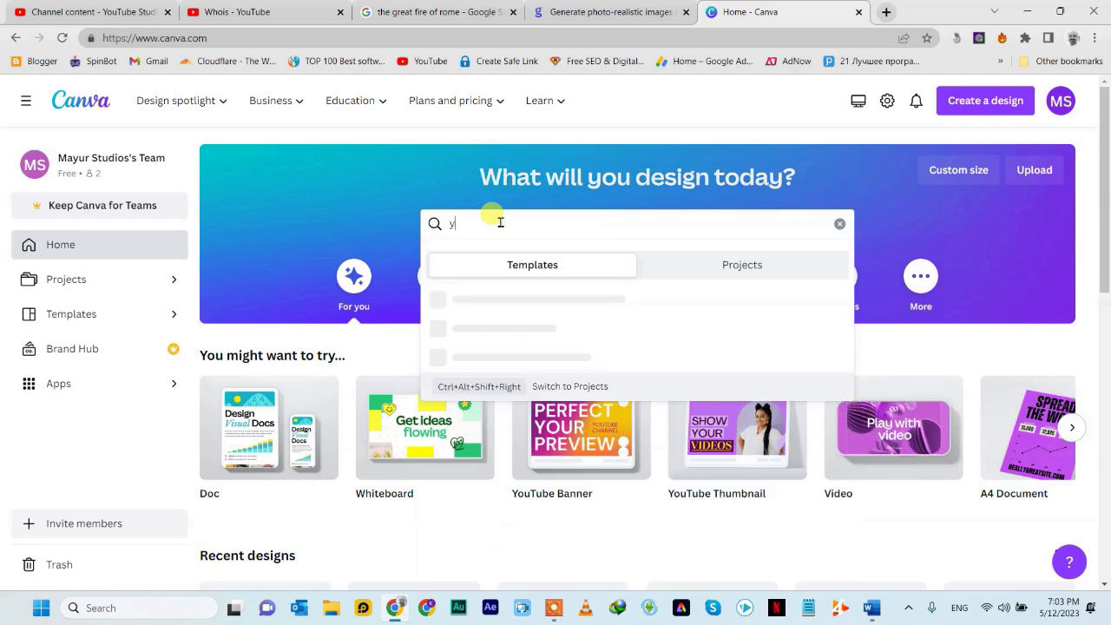
pyautogui.write('outube th')
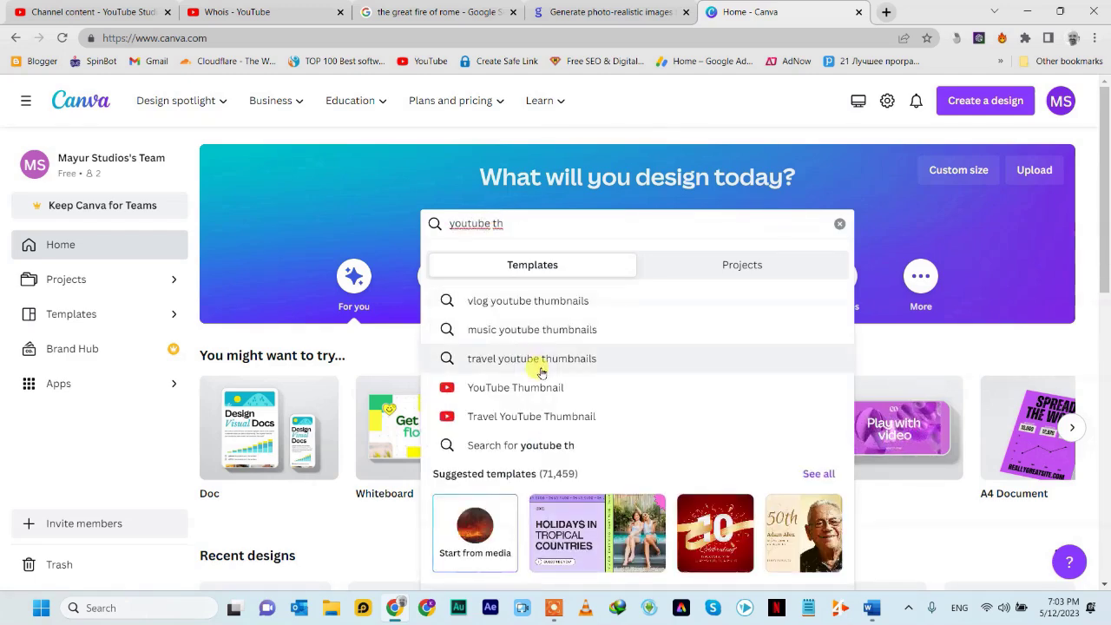
pyautogui.click(538, 382)
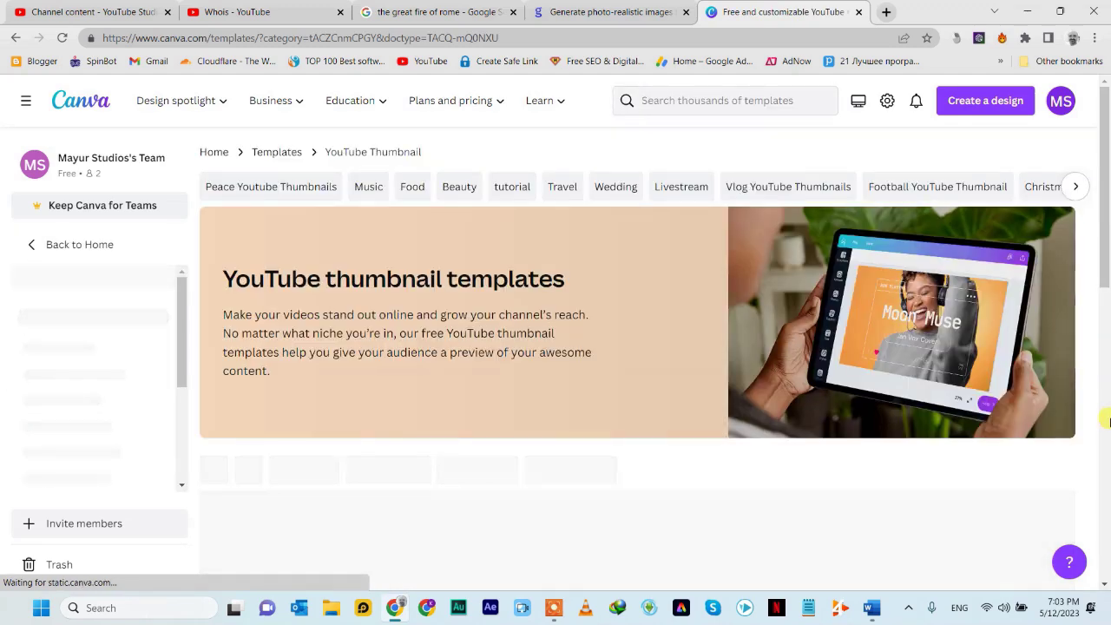
# Customise the Blue Orange Colorful Aesthetic Minimalist Lofi Music YouTube Thumbnail template and delete its sunset background photo.
pyautogui.scroll(-2, 699, 332)
pyautogui.scroll(-3, 700, 334)
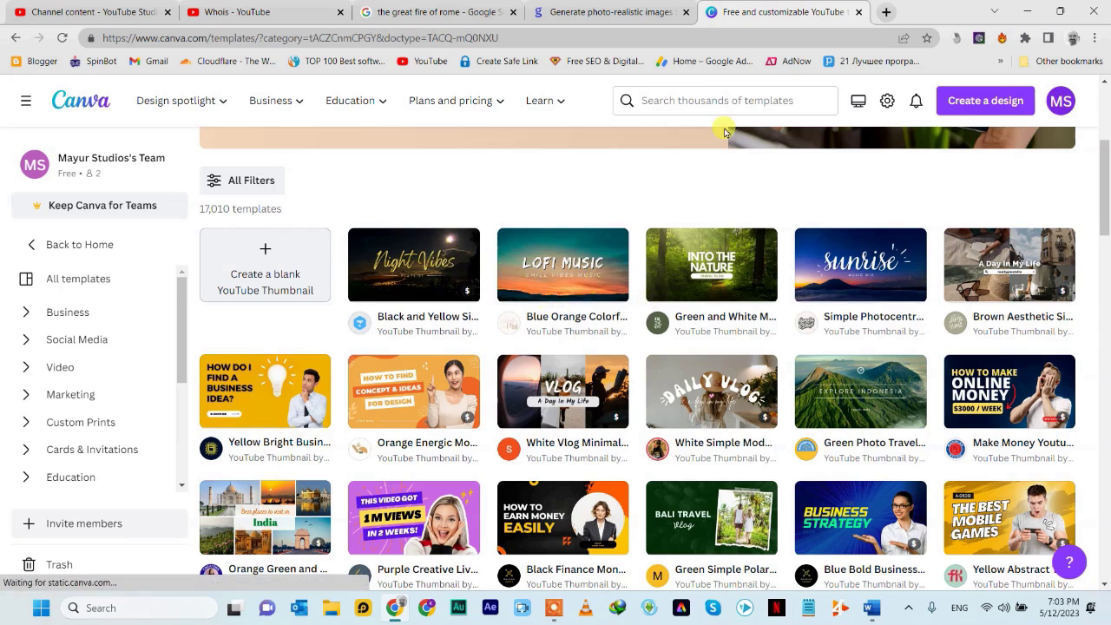
pyautogui.click(517, 282)
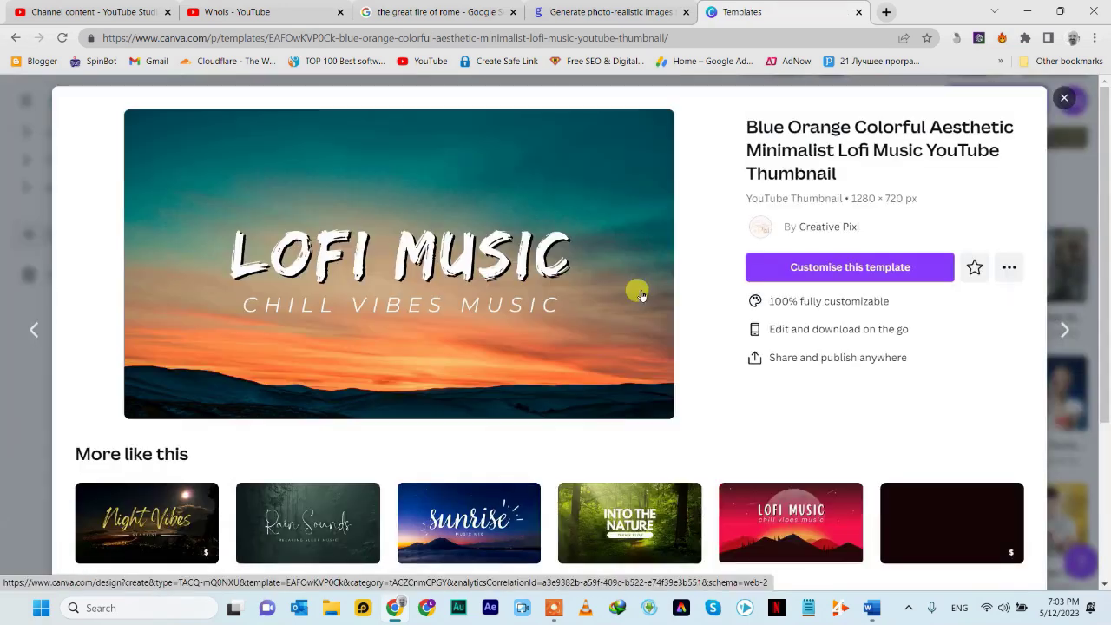
pyautogui.click(827, 271)
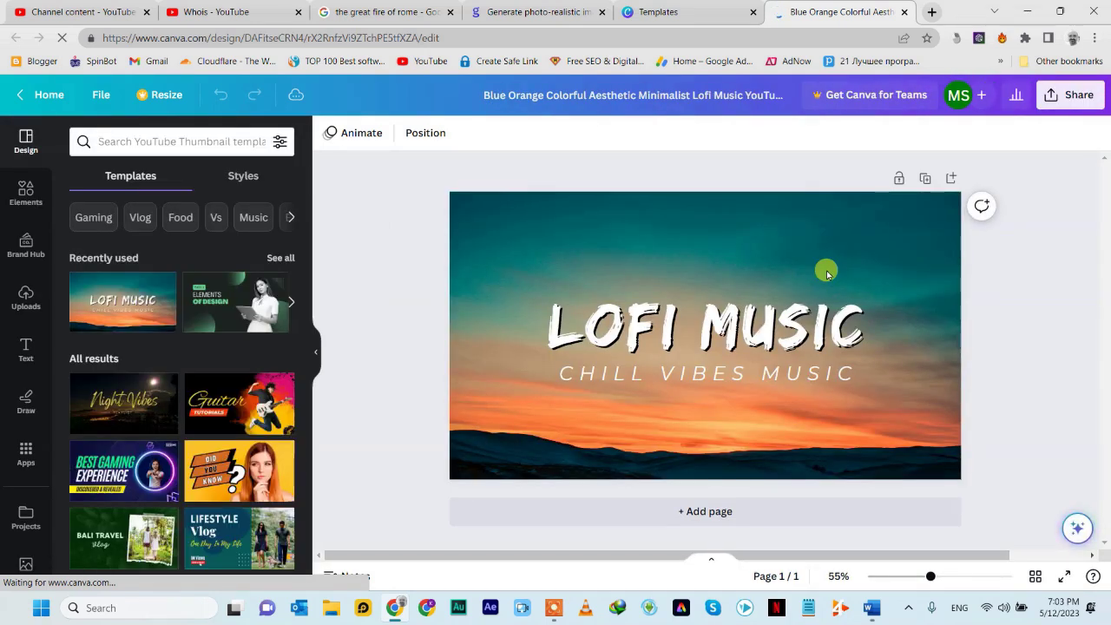
pyautogui.click(639, 272)
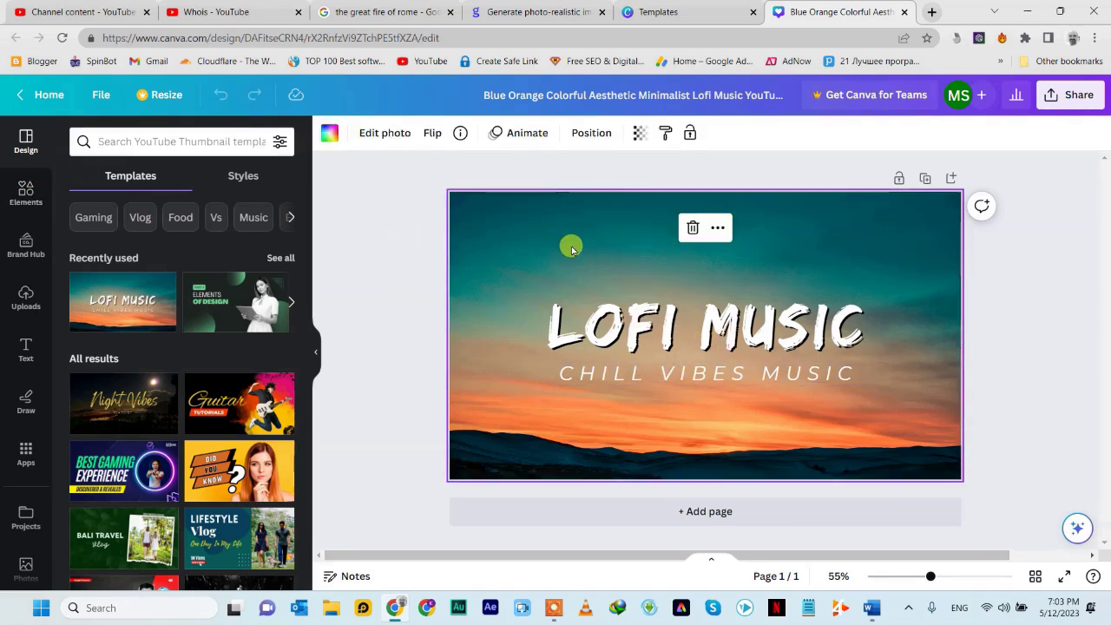
pyautogui.press('Delete')
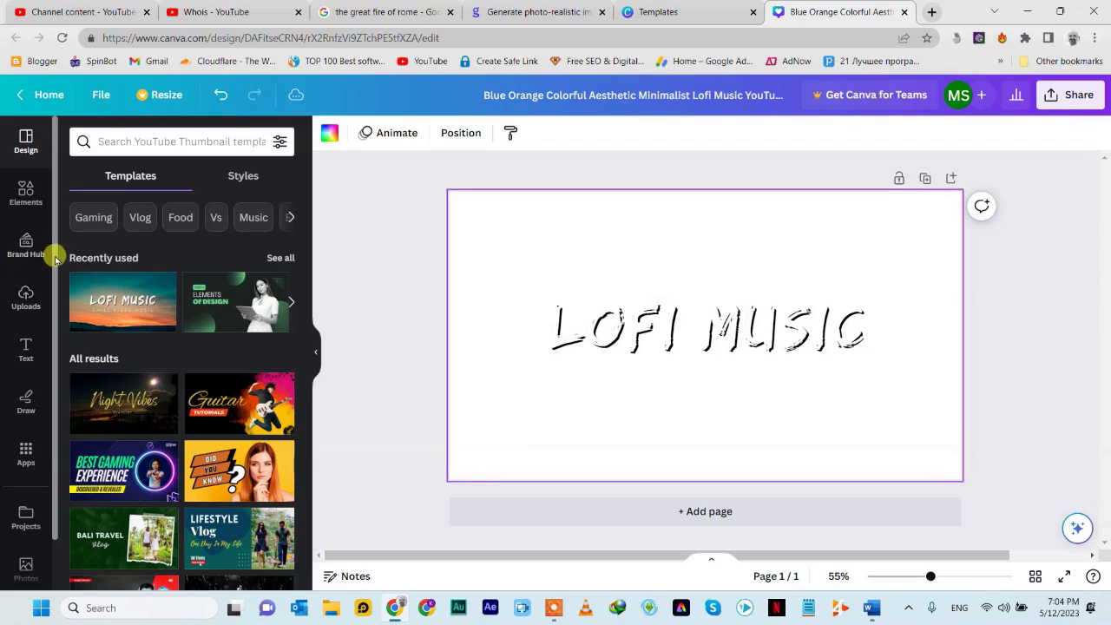
# Upload the two getimg_ai fire images from the Downloads folder to the design's uploads.
pyautogui.click(26, 295)
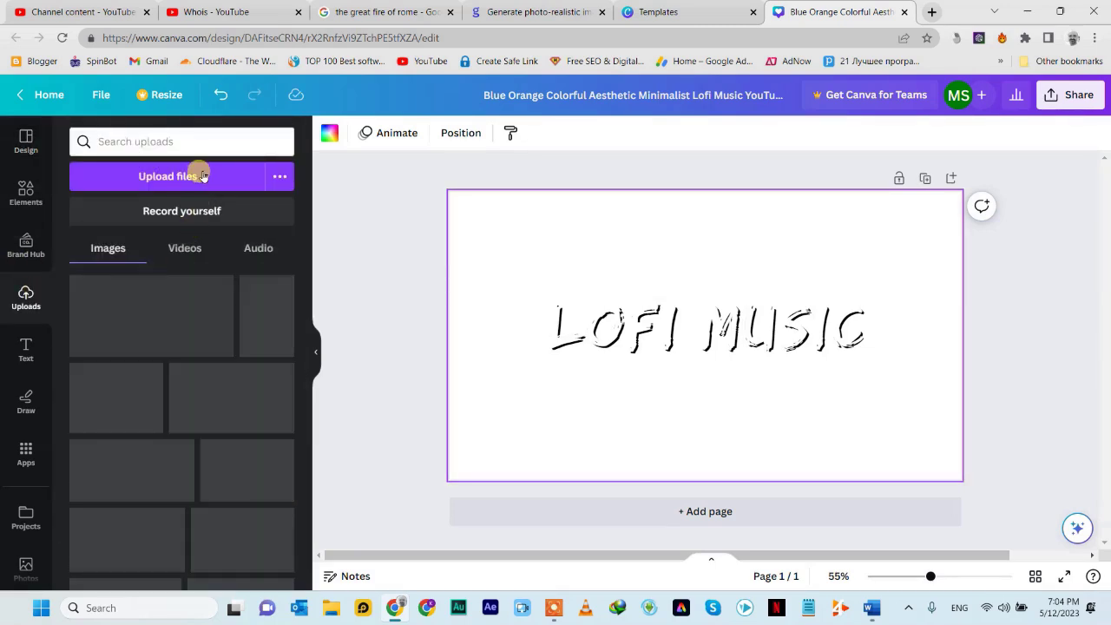
pyautogui.click(202, 176)
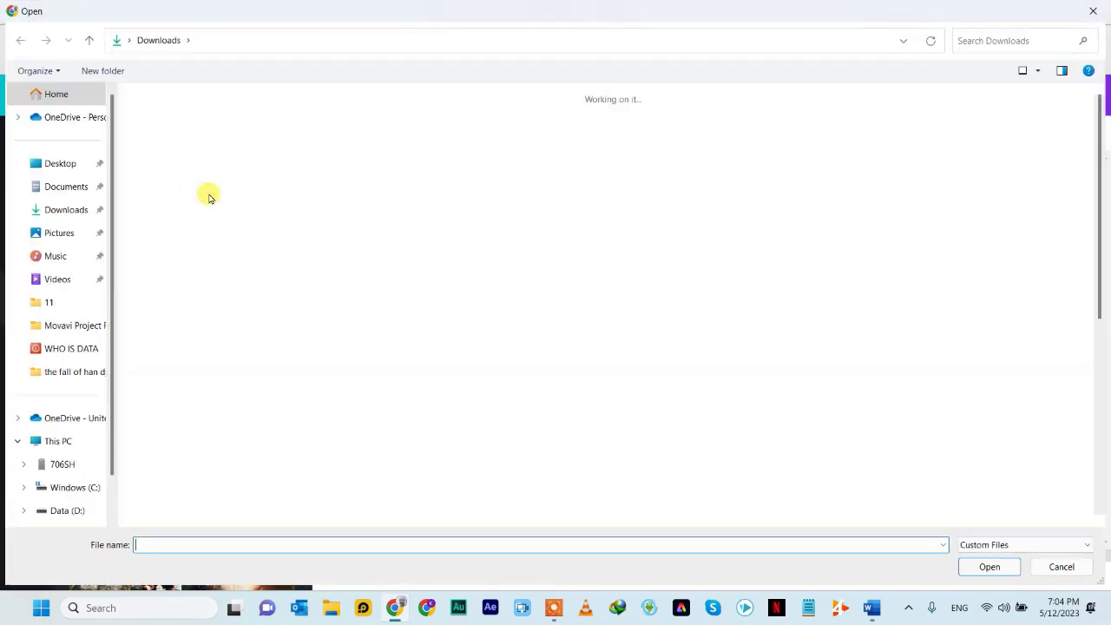
pyautogui.click(236, 148)
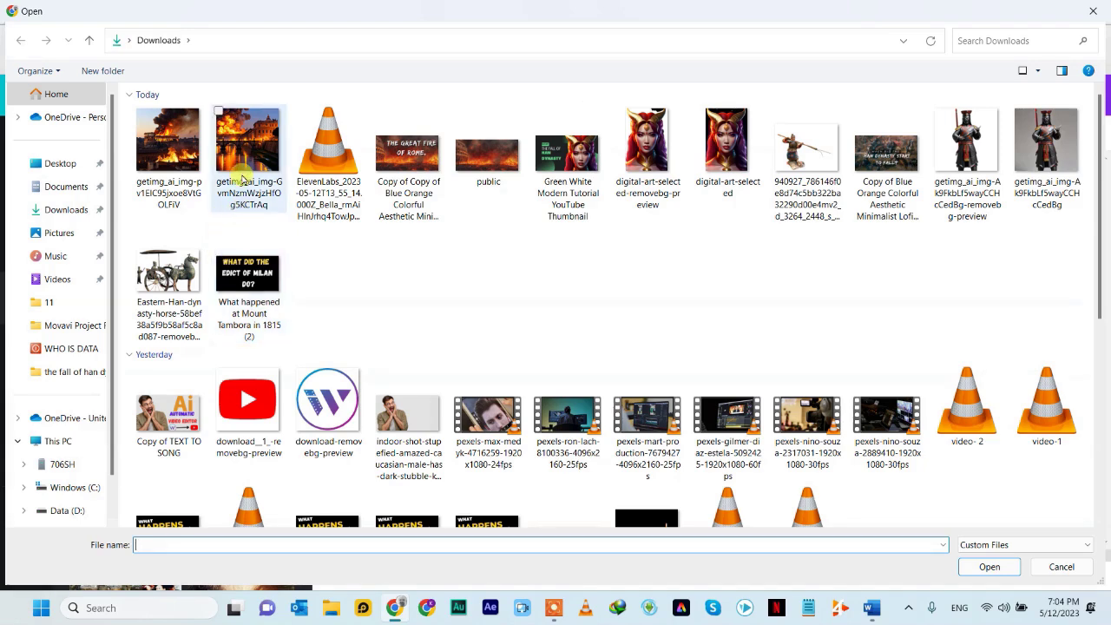
pyautogui.keyDown('ctrl'); pyautogui.click(173, 178); pyautogui.keyUp('ctrl')
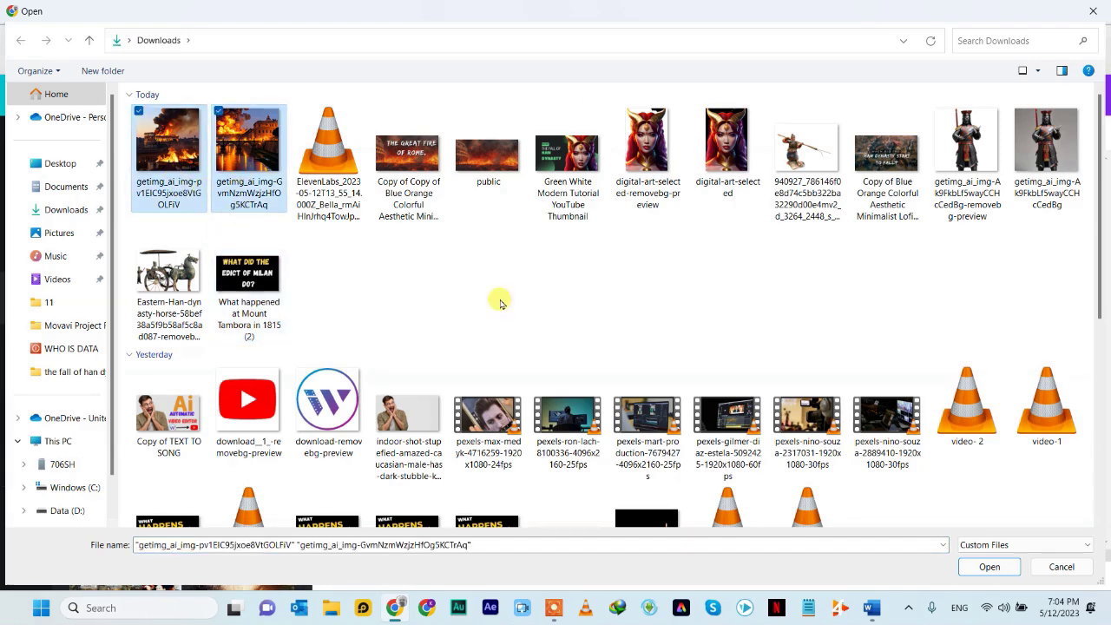
pyautogui.click(977, 576)
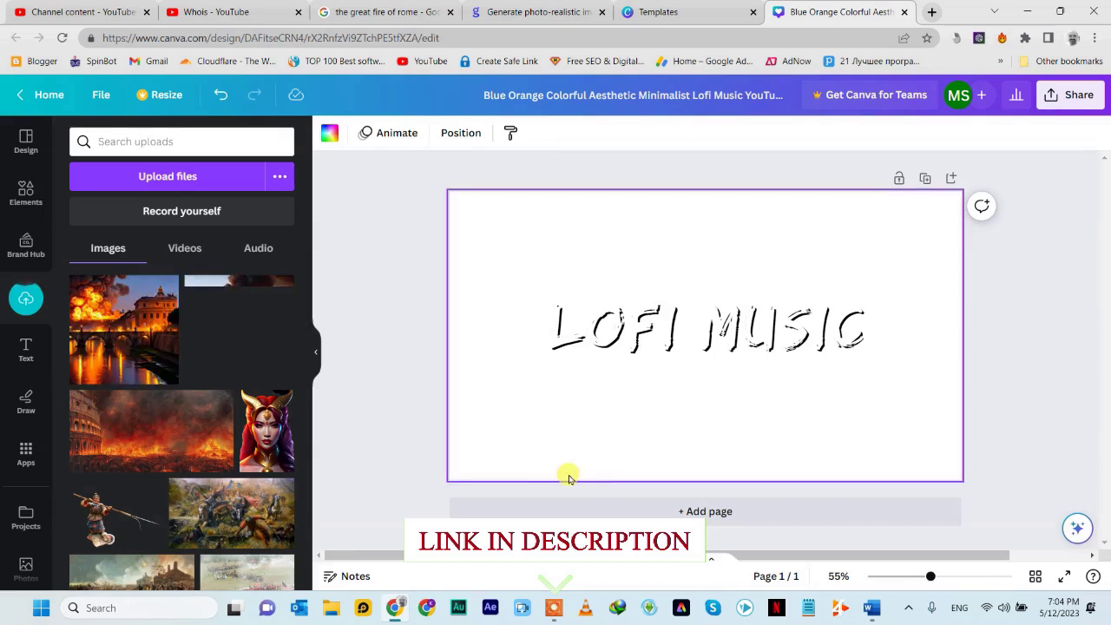
# Add the river bridge fire image at the page's left edge and enlarge it to cover the page height.
pyautogui.click(149, 334)
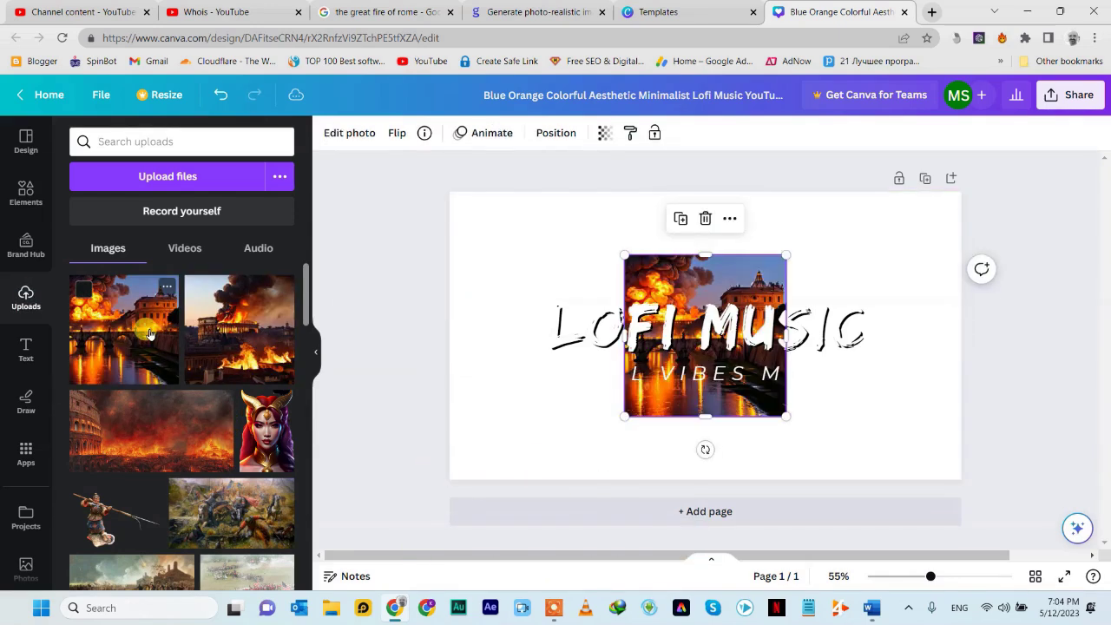
pyautogui.moveTo(649, 396); pyautogui.dragTo(430, 290)
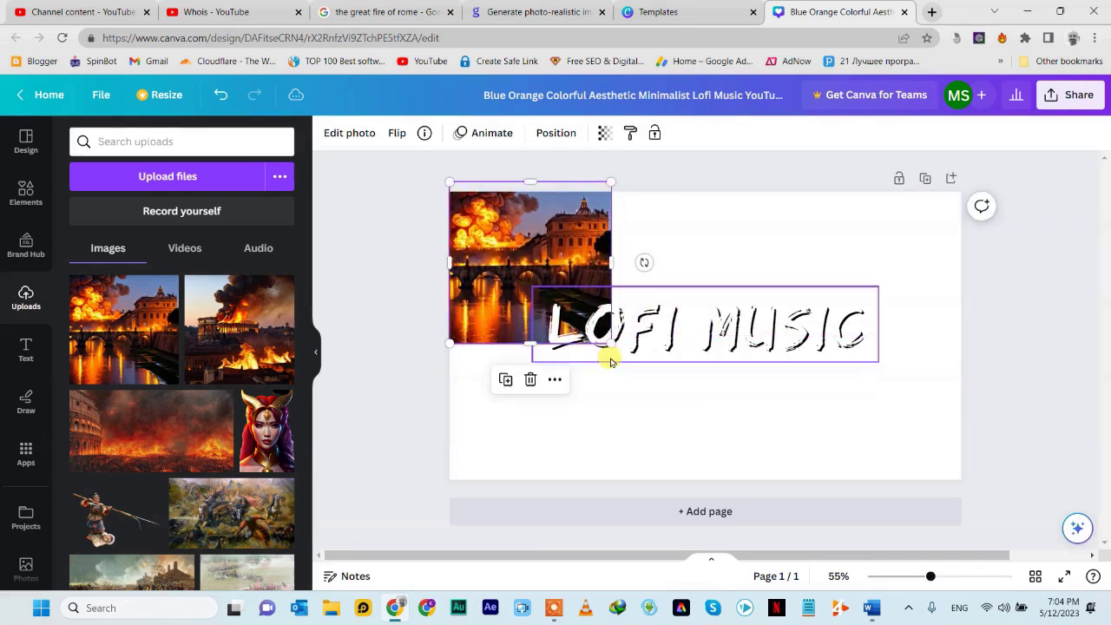
pyautogui.moveTo(611, 347); pyautogui.dragTo(717, 516)
# Place the burning building image over the page's right side at full height and shift the bridge image left beside it.
pyautogui.click(244, 329)
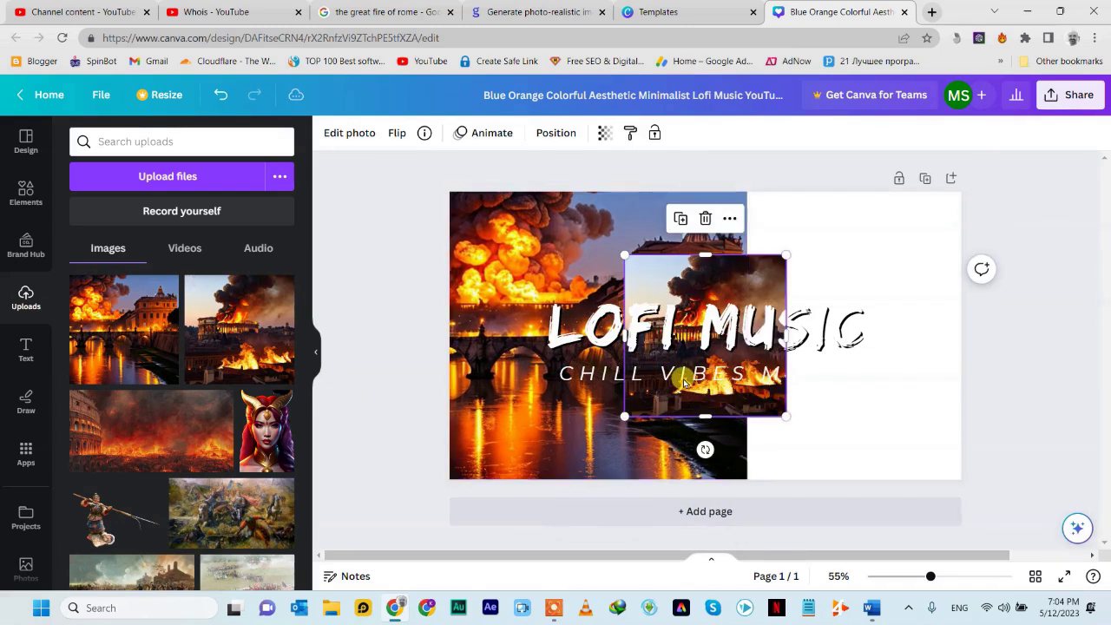
pyautogui.moveTo(770, 274); pyautogui.dragTo(940, 179)
pyautogui.moveTo(810, 352); pyautogui.dragTo(731, 535)
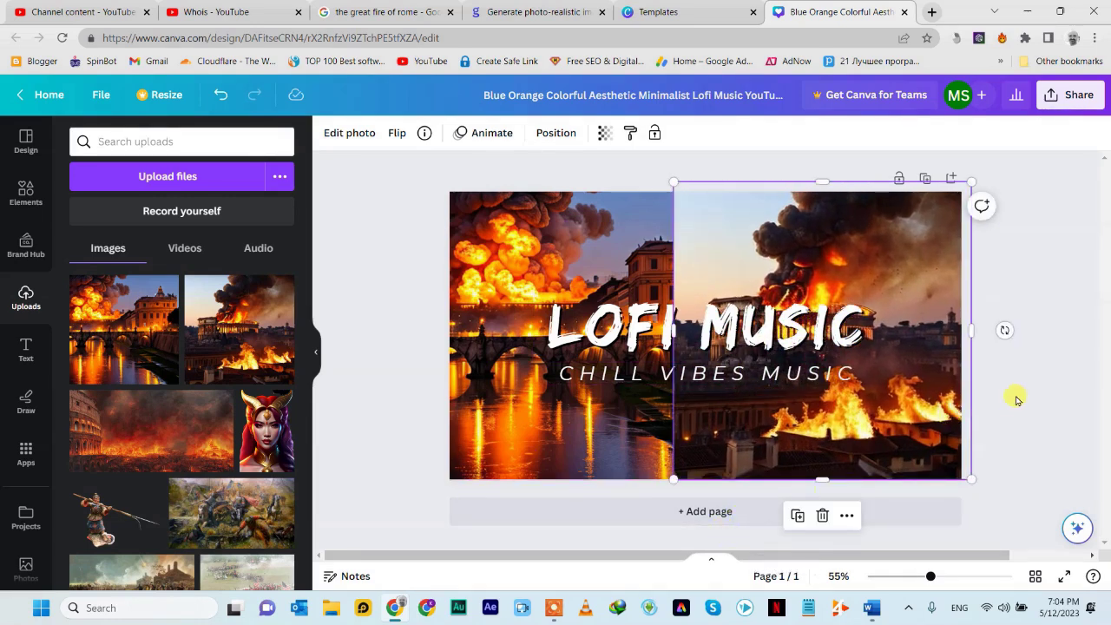
pyautogui.click(620, 436)
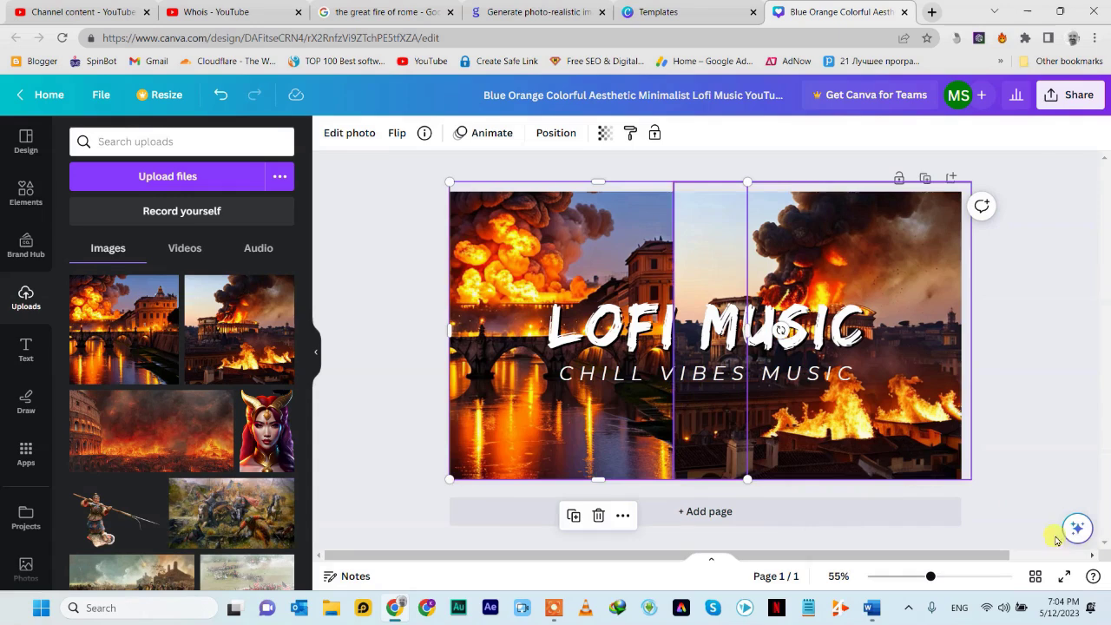
pyautogui.moveTo(714, 341); pyautogui.dragTo(633, 331)
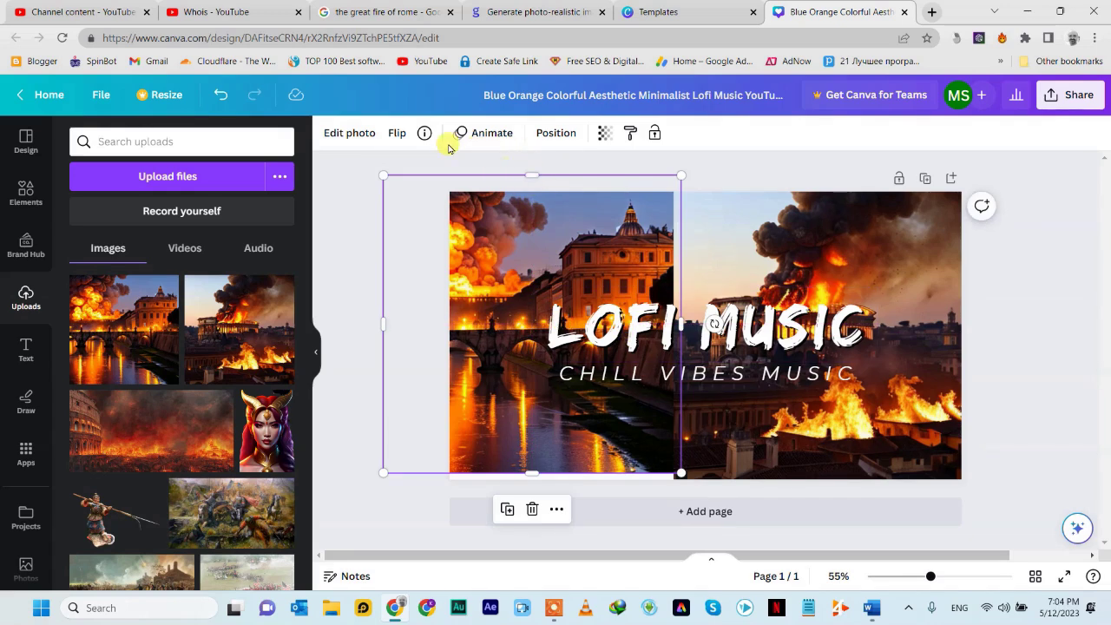
# Lower the bridge photo's brightness and set the burning building photo's brightness to -33.
pyautogui.click(368, 140)
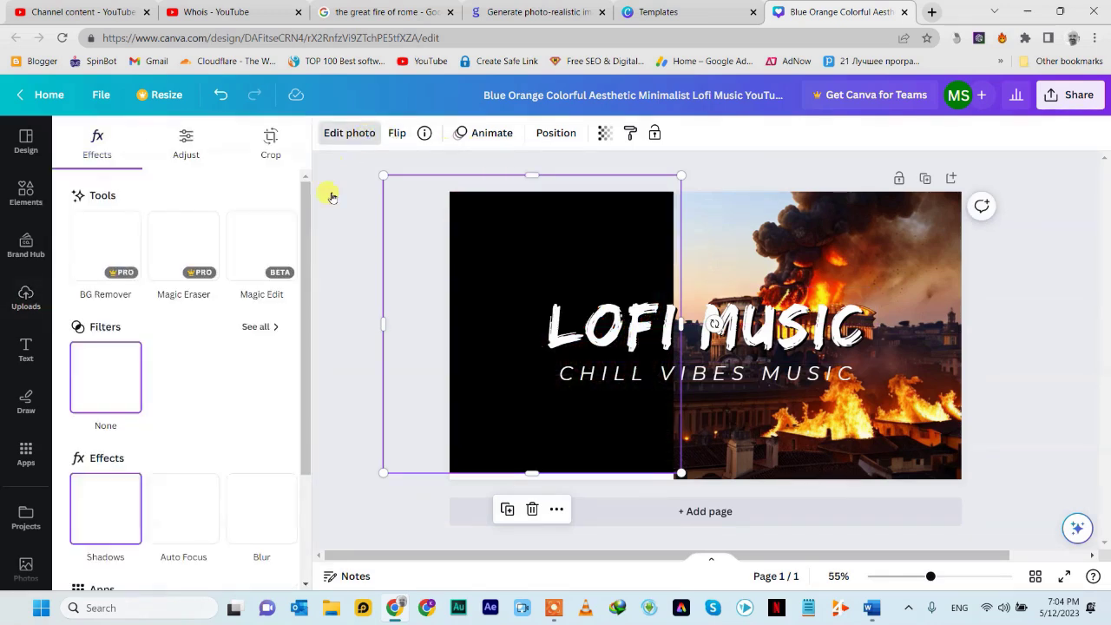
pyautogui.click(185, 144)
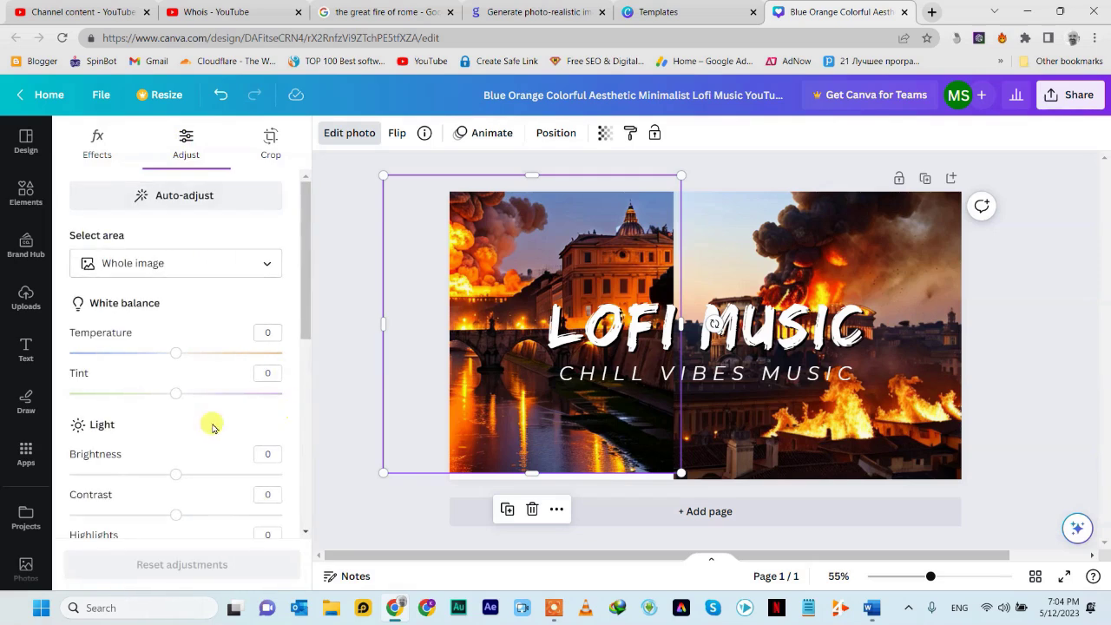
pyautogui.moveTo(170, 483); pyautogui.dragTo(127, 492)
pyautogui.click(744, 265)
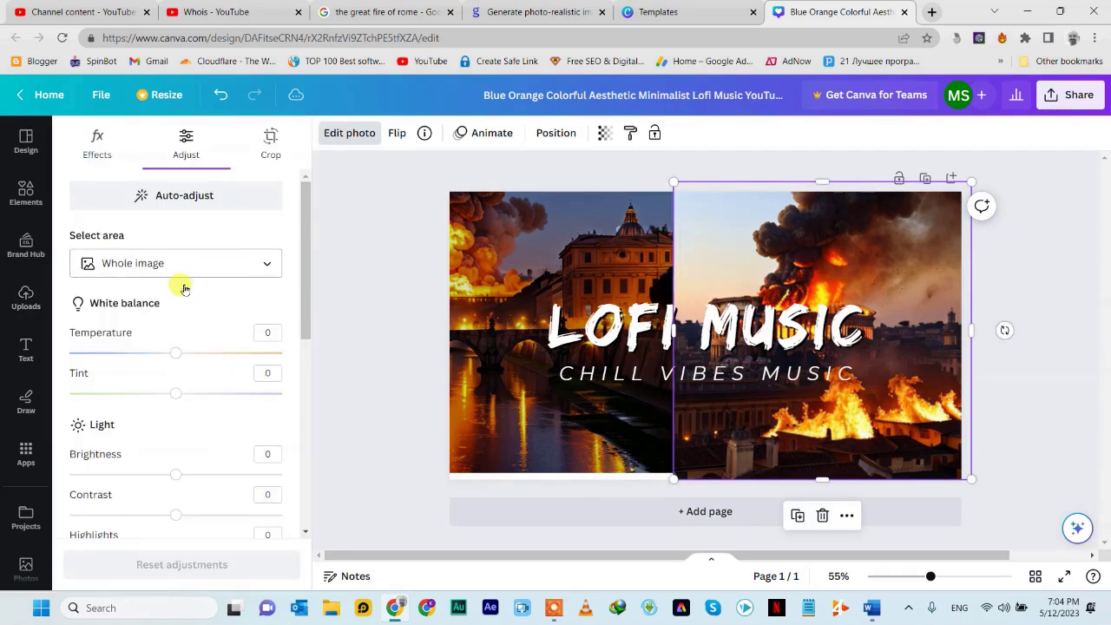
pyautogui.moveTo(172, 479); pyautogui.dragTo(145, 480)
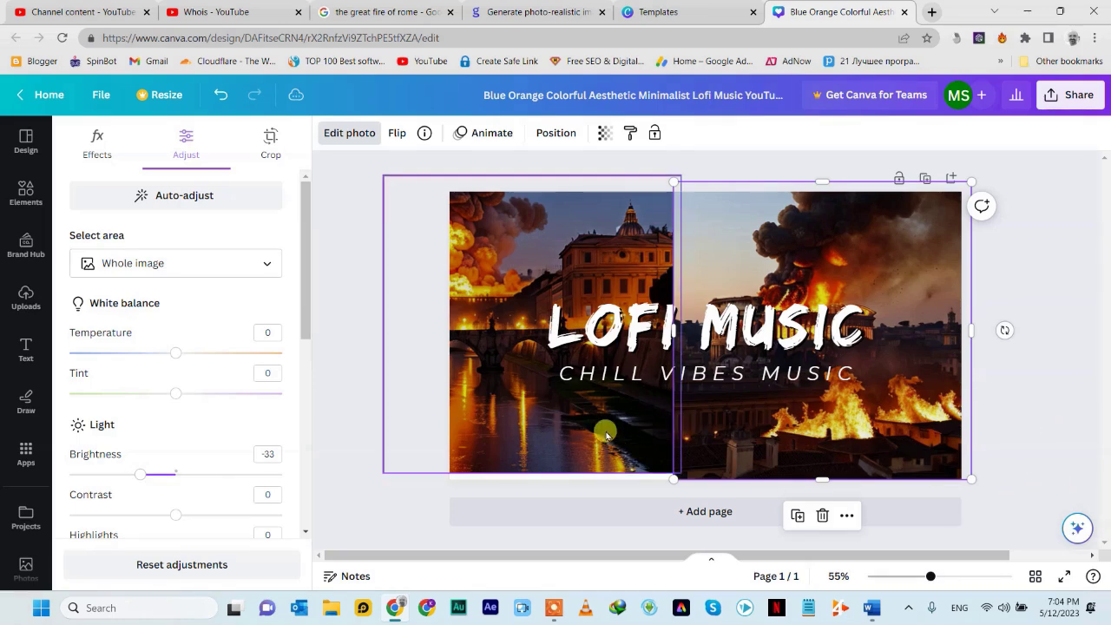
# Undo the last two changes and redo them to compare the photos' brightness.
pyautogui.hotkey('ctrl', 'z')
pyautogui.hotkey('ctrl', 'z')
pyautogui.hotkey('ctrl', 'y')
pyautogui.hotkey('ctrl', 'y')
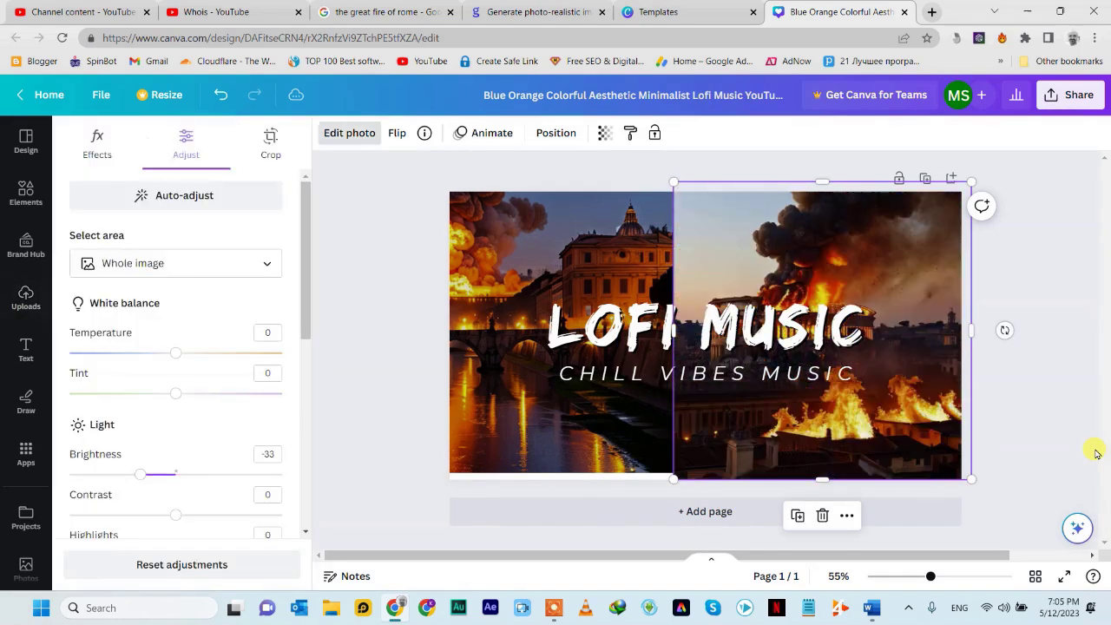
# Nudge the LOFI MUSIC title slightly up and left and delete the CHILL VIBES MUSIC subtitle.
pyautogui.click(610, 334)
pyautogui.moveTo(745, 343)
pyautogui.mouseDown()
pyautogui.moveTo(739, 275)
pyautogui.moveTo(726, 330)
pyautogui.moveTo(736, 335)
pyautogui.mouseUp()
pyautogui.click(707, 380)
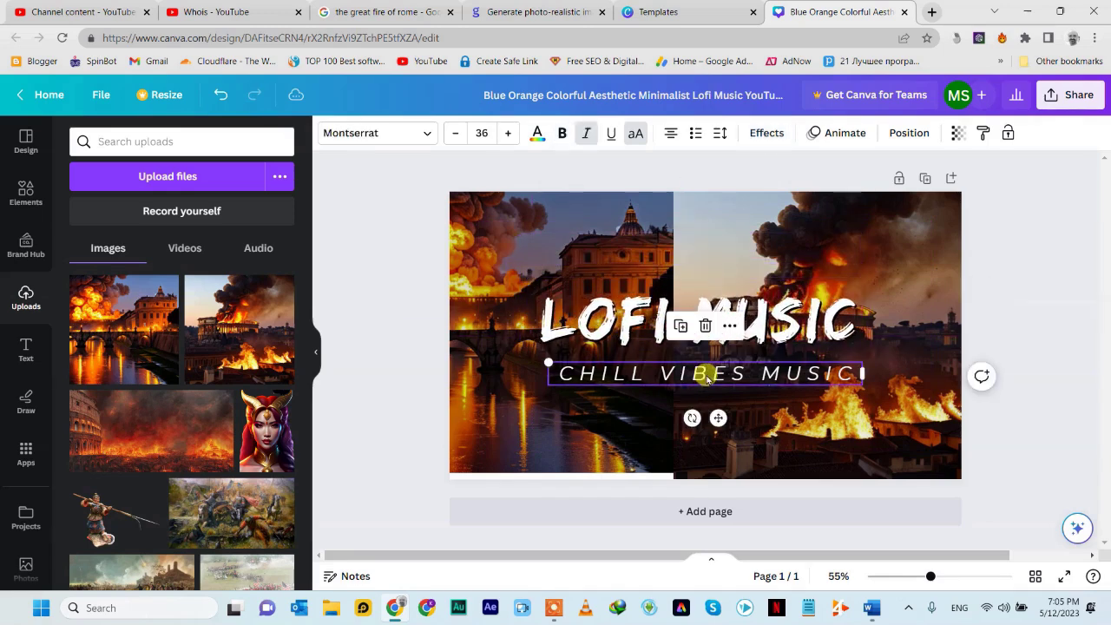
pyautogui.press('Delete')
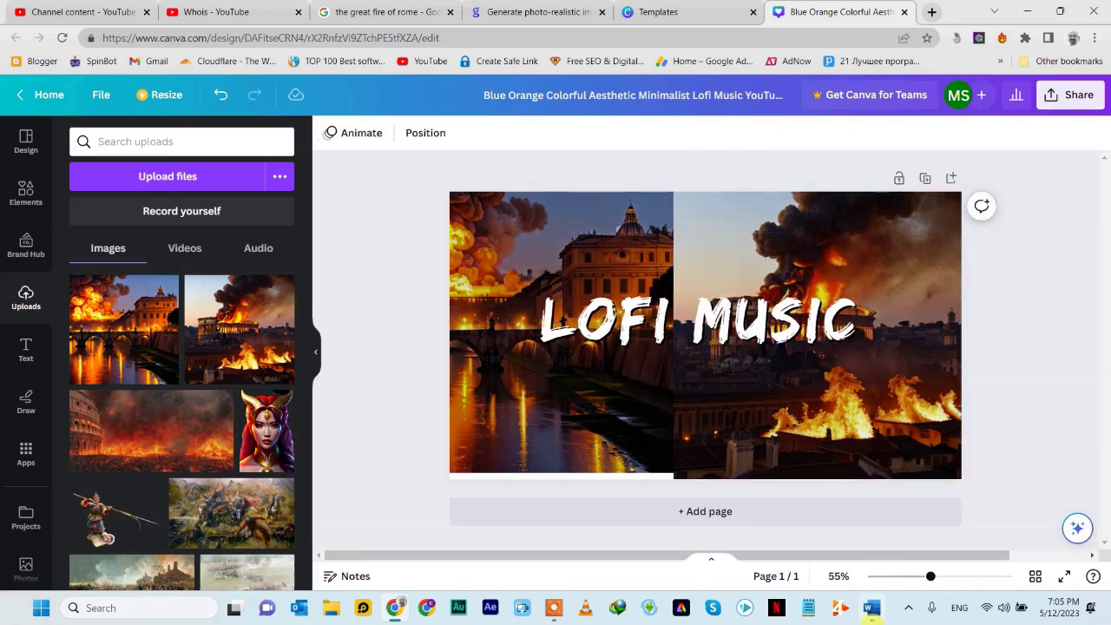
# Replace the title with "THE GREAT FIRE OF ROME", widen its text box to fit two lines, and move it toward the page centre.
pyautogui.click(712, 308)
pyautogui.doubleClick(712, 308)
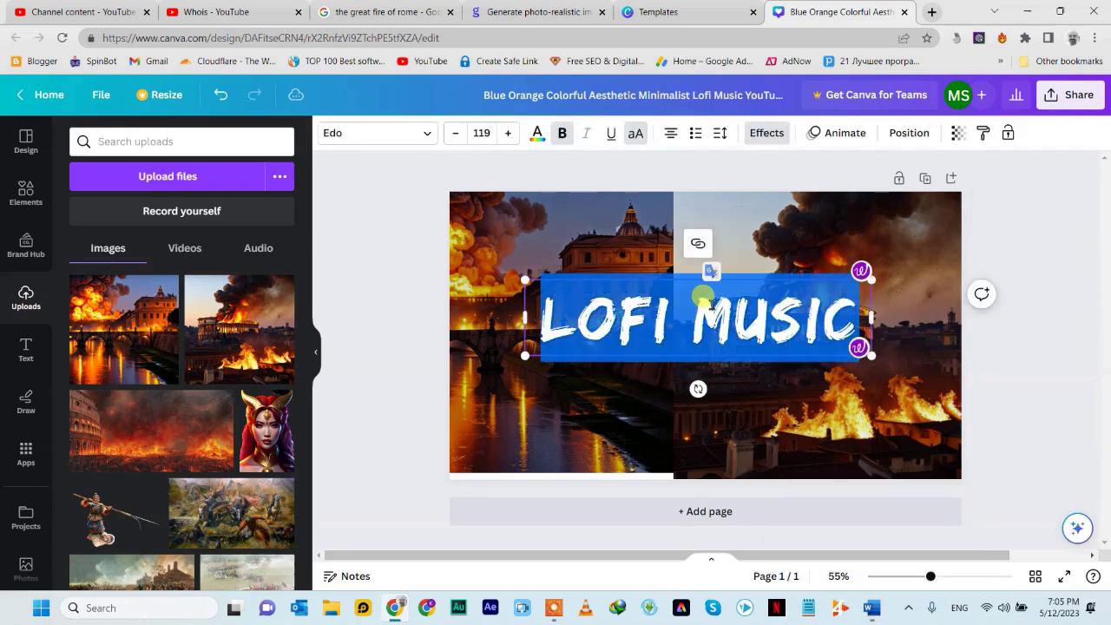
pyautogui.write('THE GREAT FIRE OF ROME')
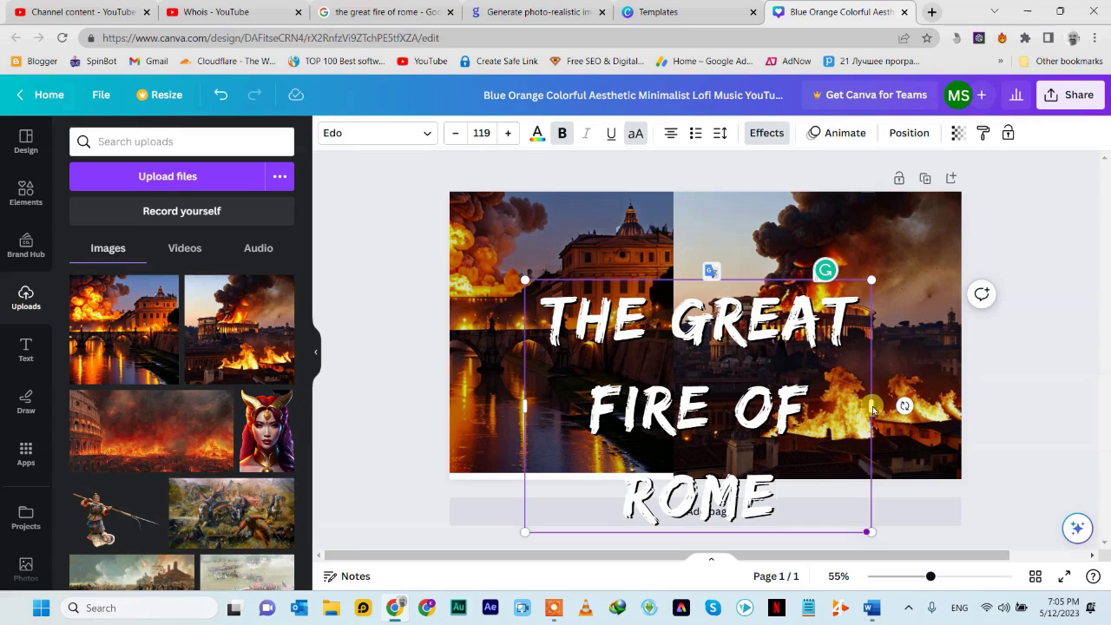
pyautogui.moveTo(872, 405); pyautogui.dragTo(1001, 369)
pyautogui.moveTo(797, 262); pyautogui.dragTo(800, 369)
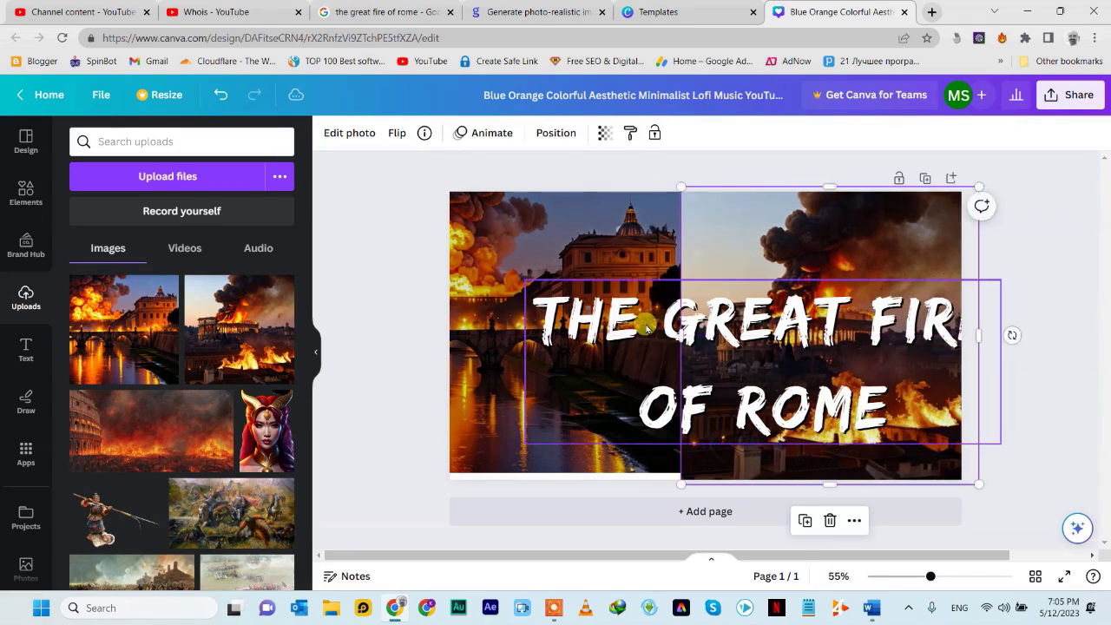
pyautogui.click(587, 335)
pyautogui.moveTo(587, 336); pyautogui.dragTo(601, 317)
# Extend the bridge photo downward to cover the white strip along the page's bottom edge.
pyautogui.click(524, 454)
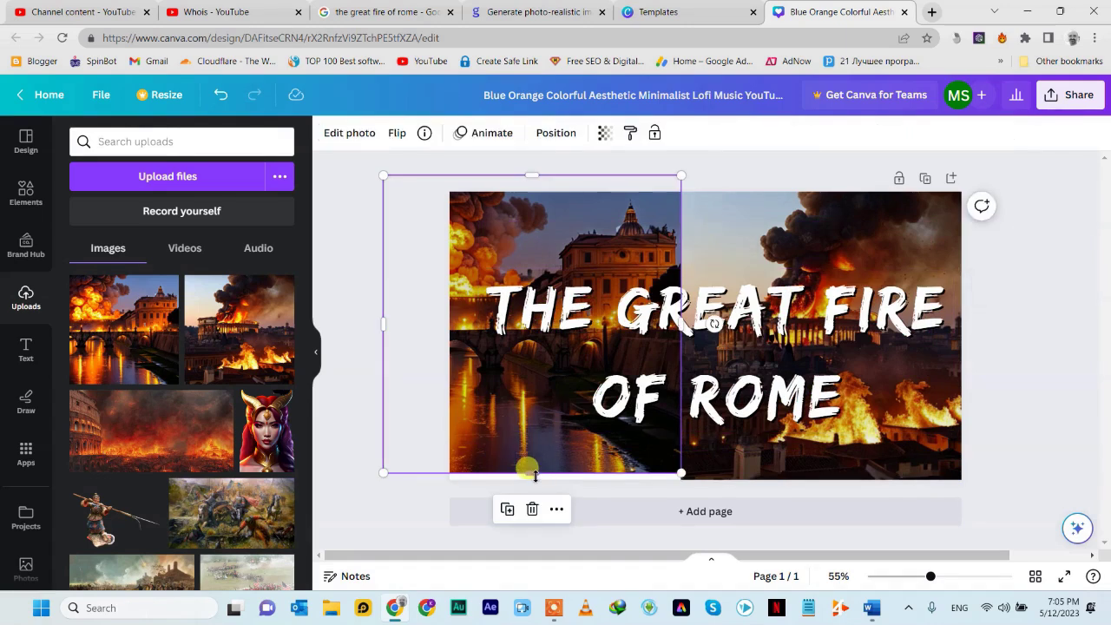
pyautogui.moveTo(535, 498); pyautogui.dragTo(528, 489)
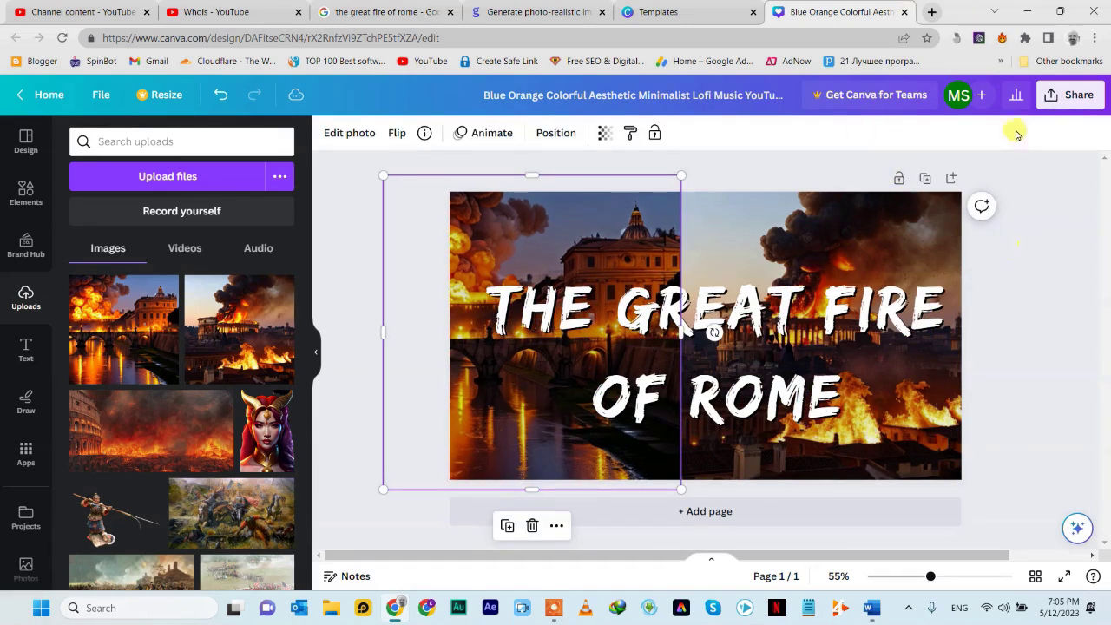
# Download the finished thumbnail design as a PNG at 1,280 × 720 px and dismiss the download notice.
pyautogui.click(1066, 101)
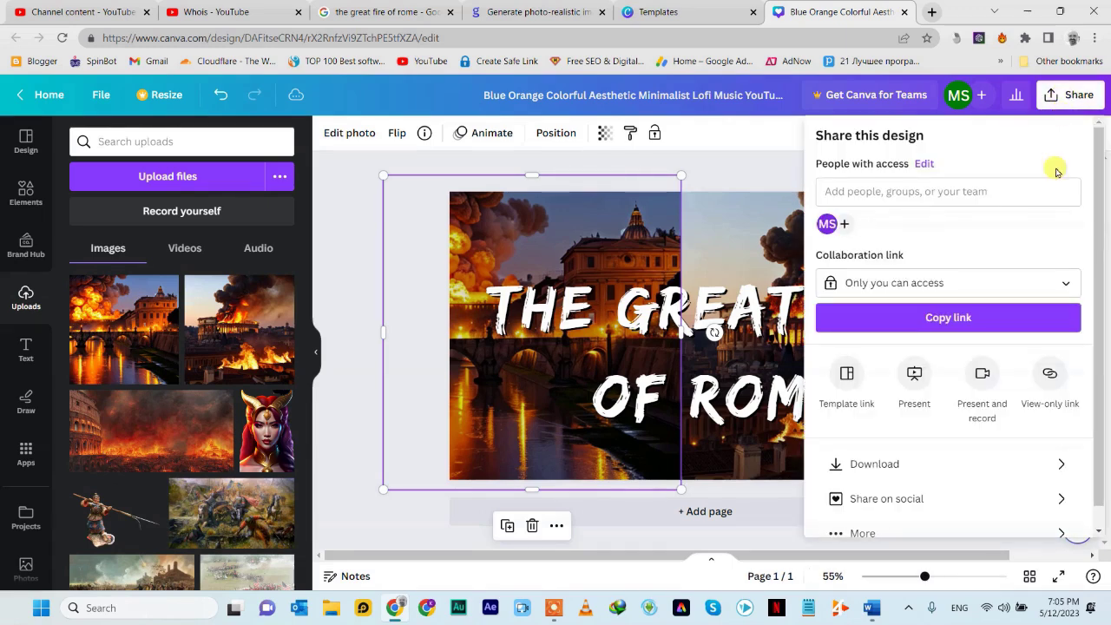
pyautogui.scroll(-1, 871, 308)
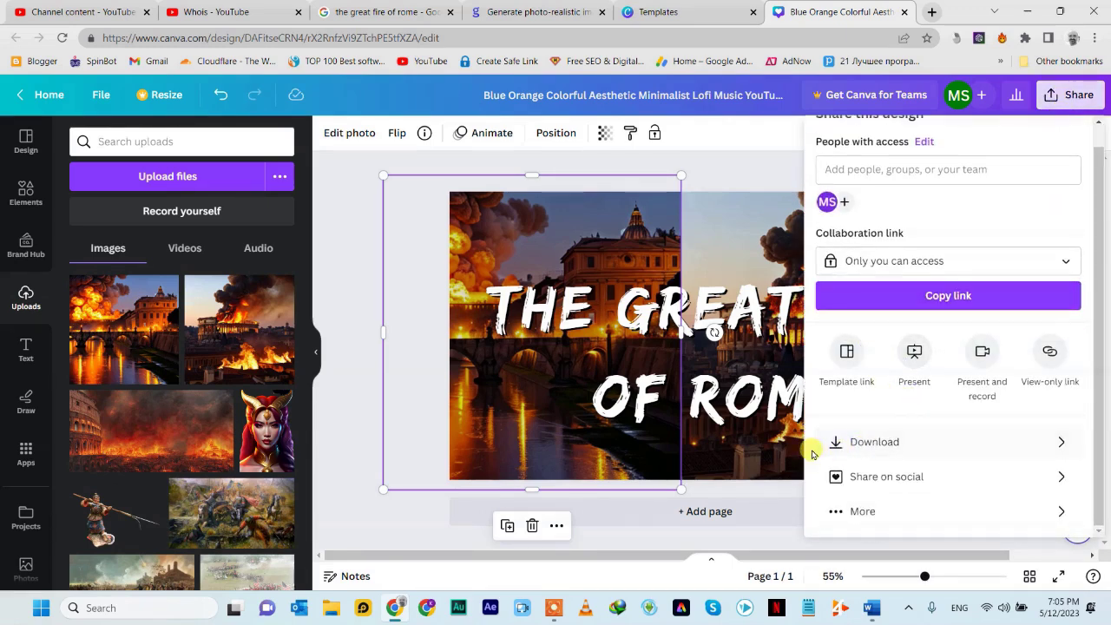
pyautogui.click(901, 442)
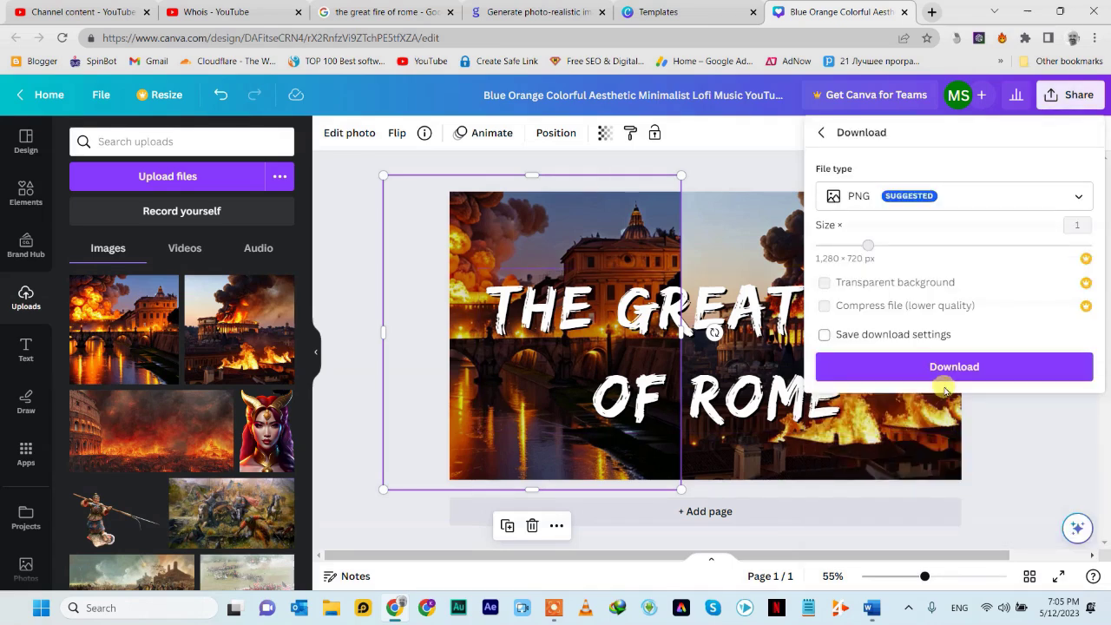
pyautogui.click(942, 367)
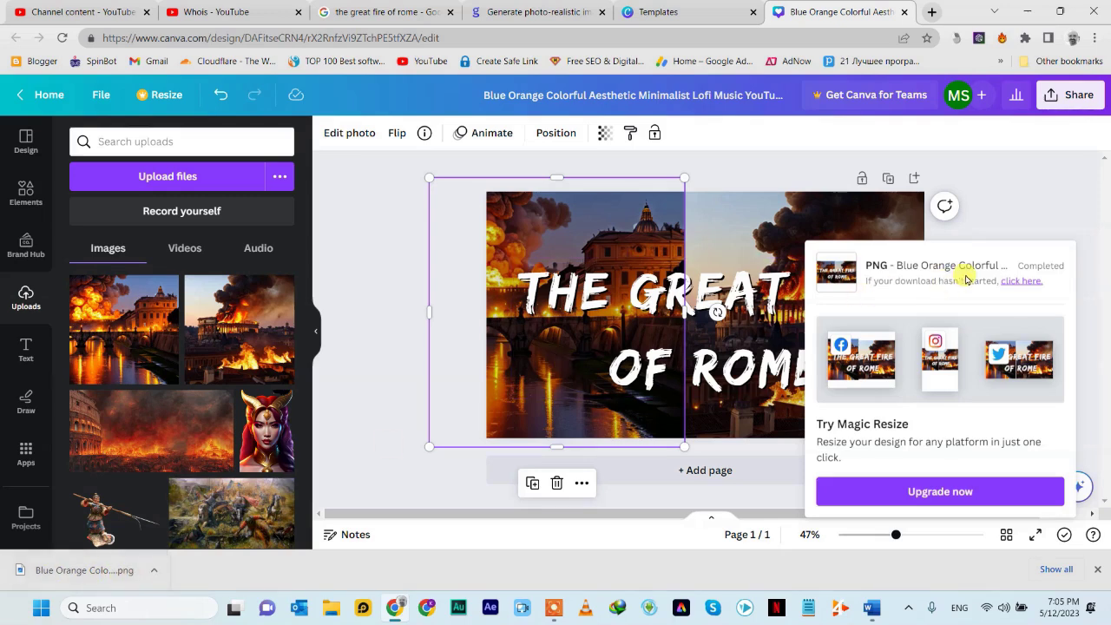
pyautogui.click(1070, 214)
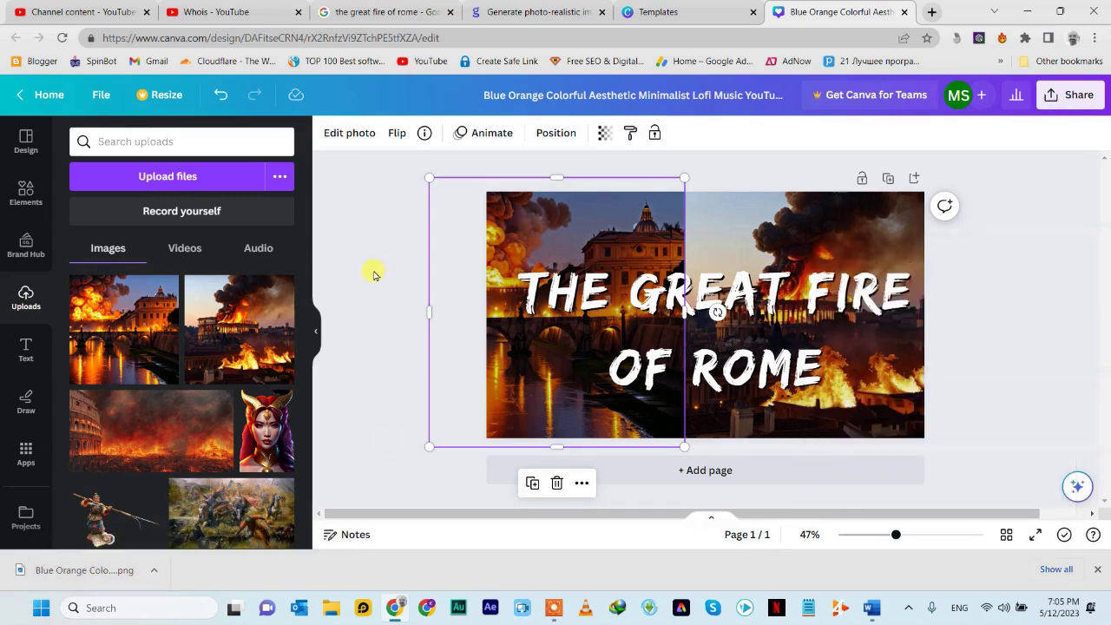
# Leave the design for the Canva home page and close the browser's downloads bar.
pyautogui.click(40, 94)
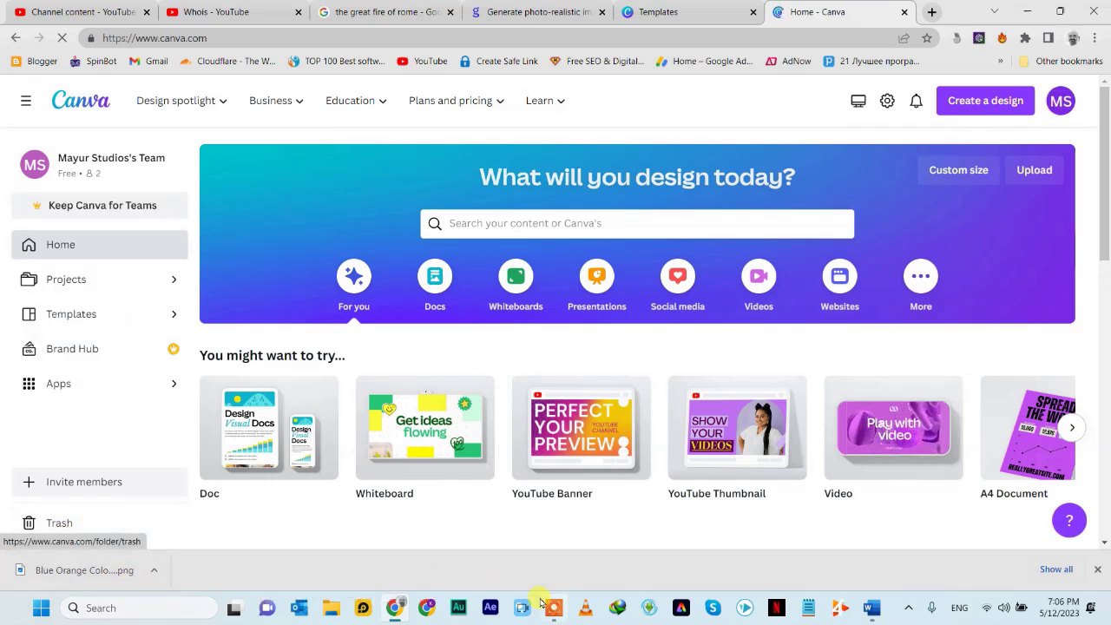
pyautogui.moveTo(540, 601)
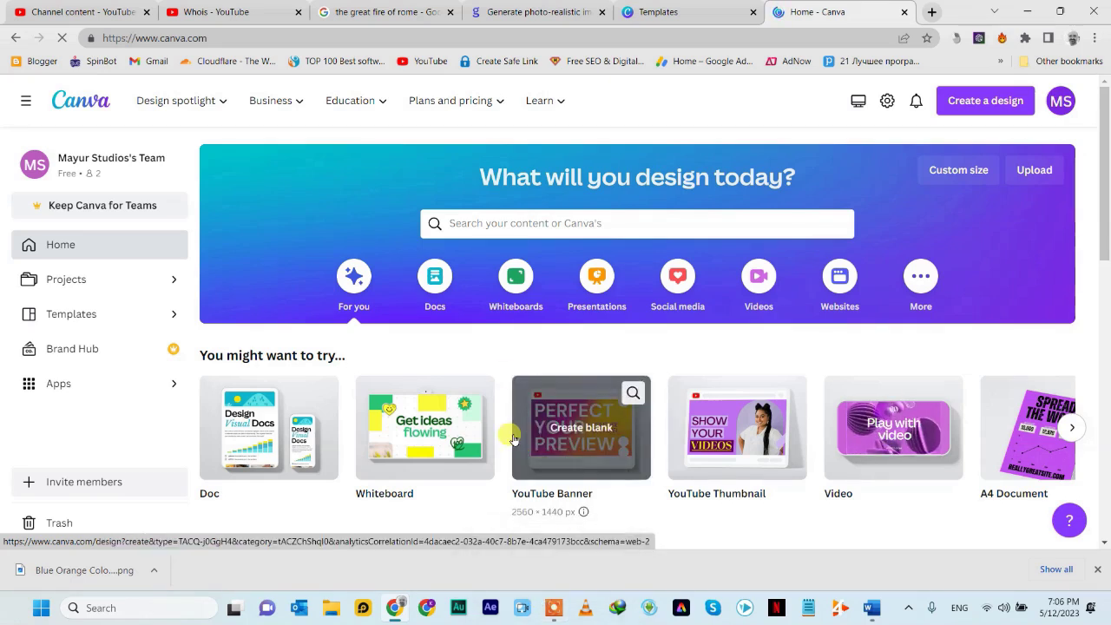
pyautogui.click(1099, 571)
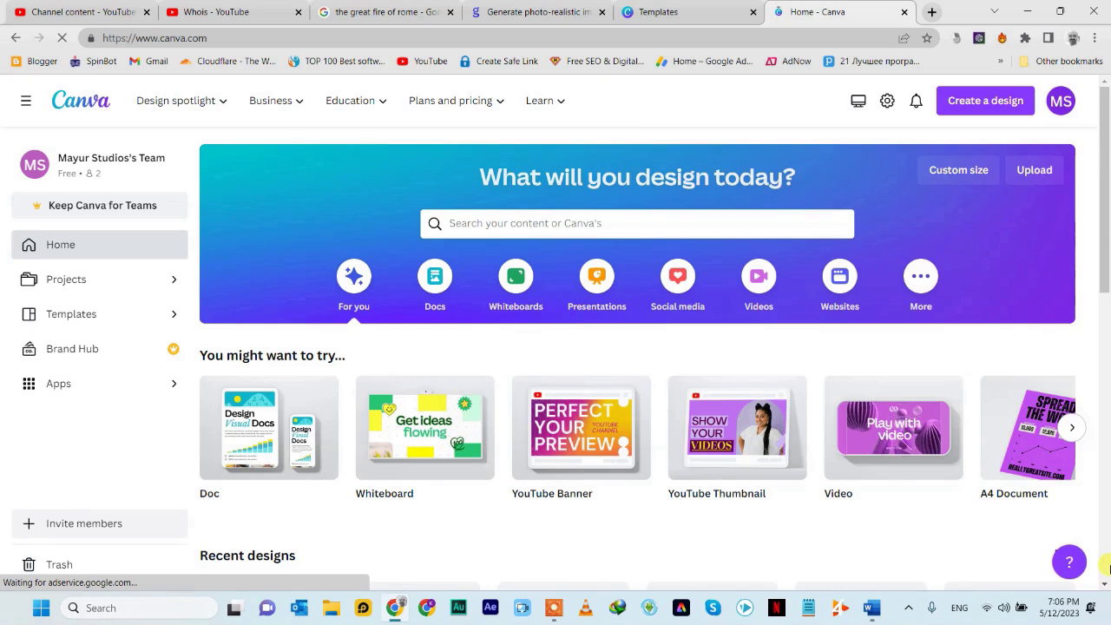
# Launch Movavi Video Editor Plus and minimize its new project window to return to the browser.
pyautogui.click(524, 612)
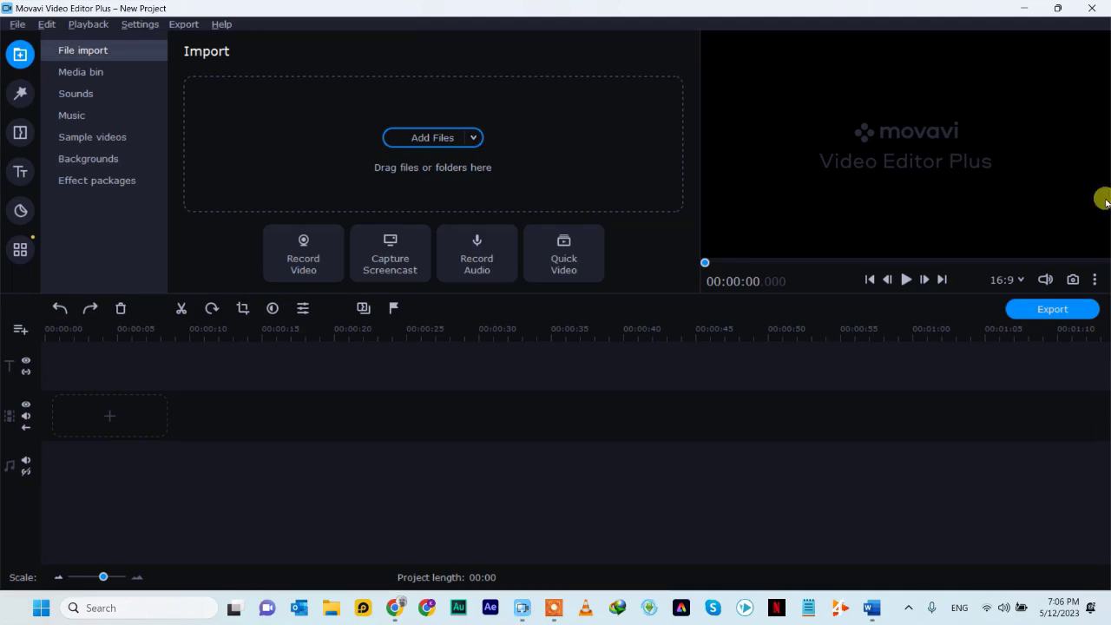
pyautogui.click(1026, 10)
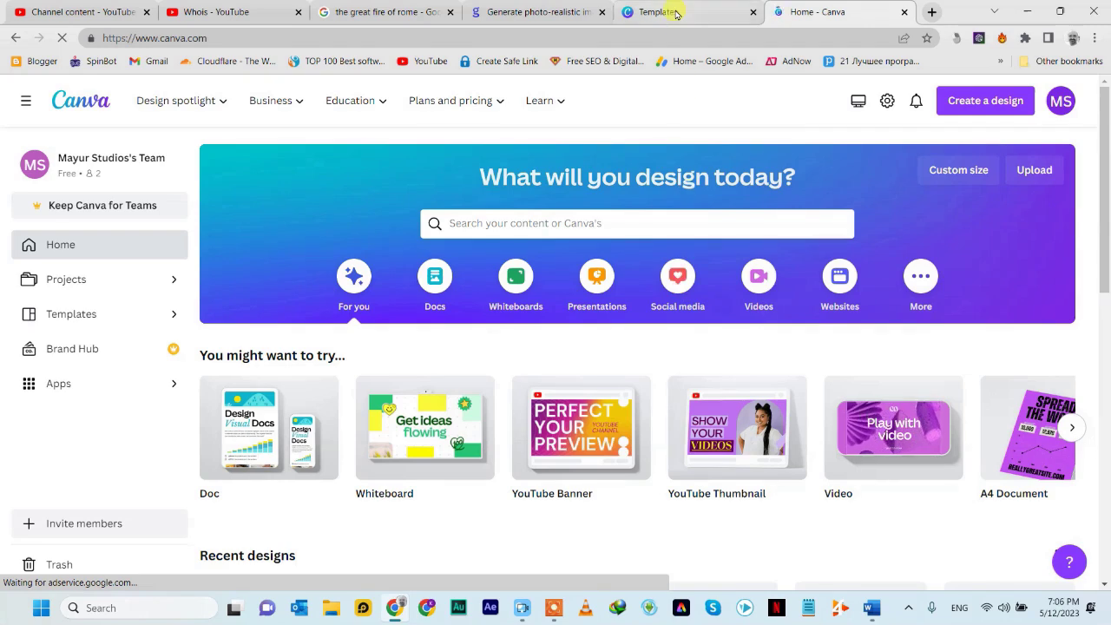
# Open getintopc.com in a new browser tab.
pyautogui.click(932, 12)
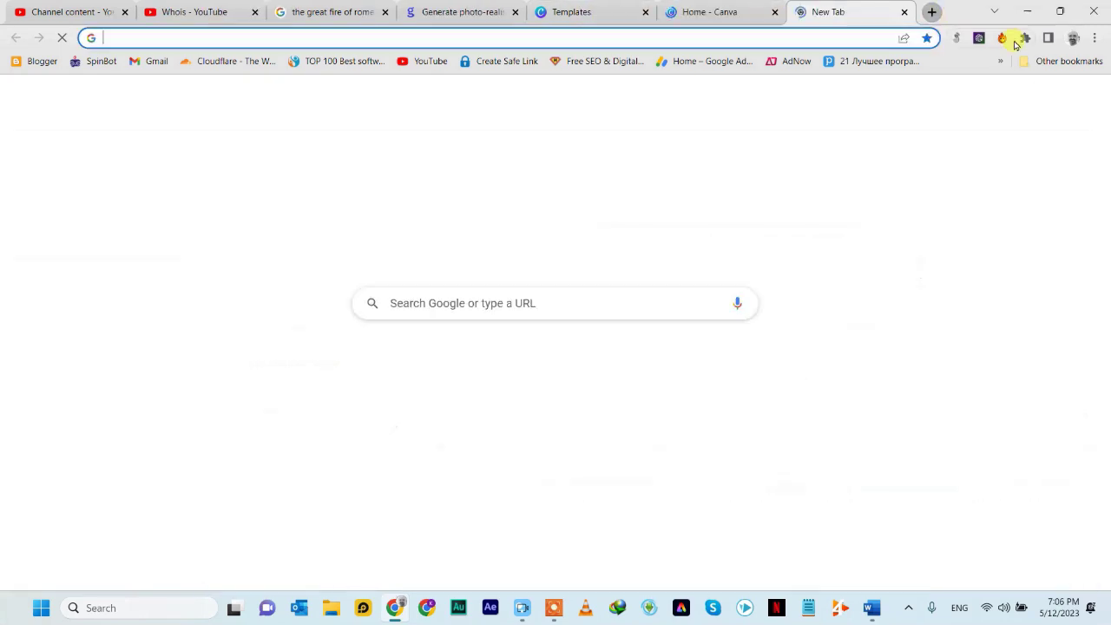
pyautogui.write('get')
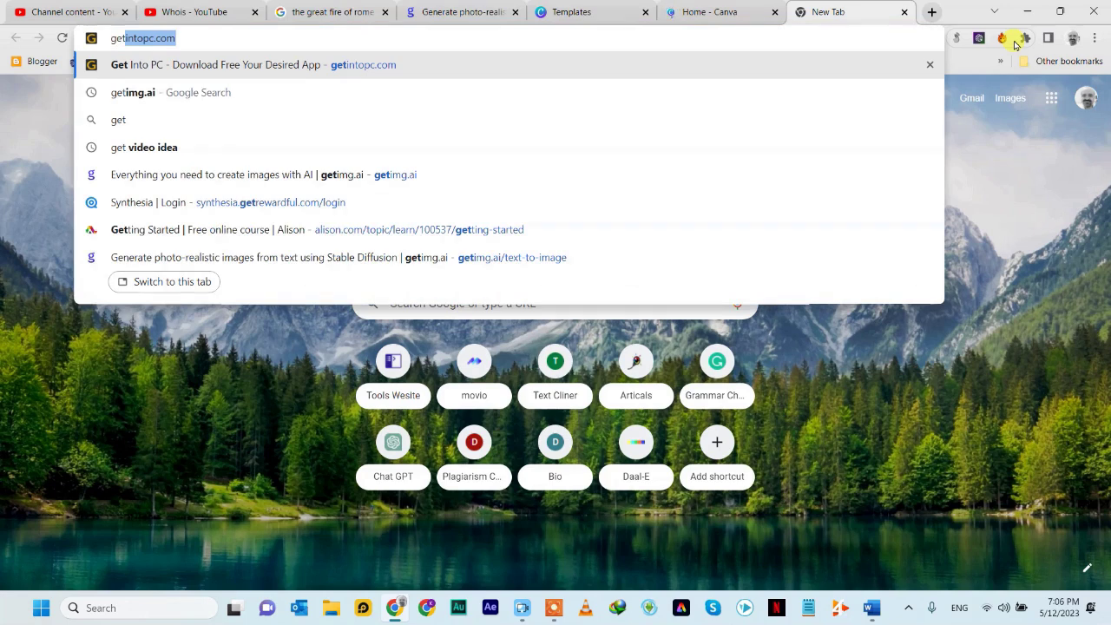
pyautogui.press('Return')
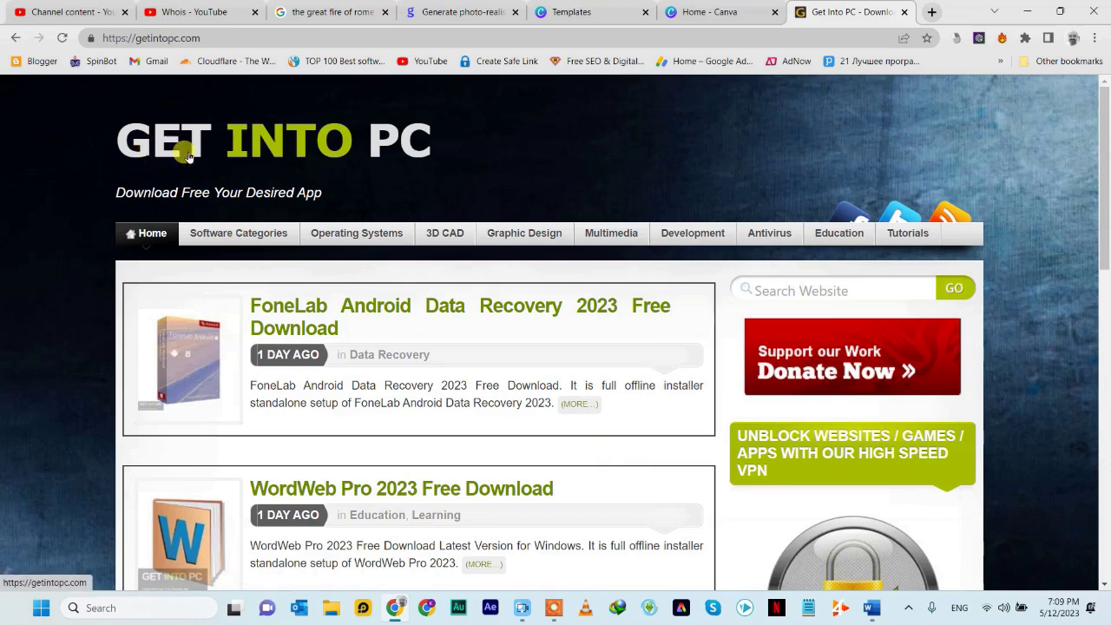
# Search the Get Into PC site for movavi.
pyautogui.click(764, 285)
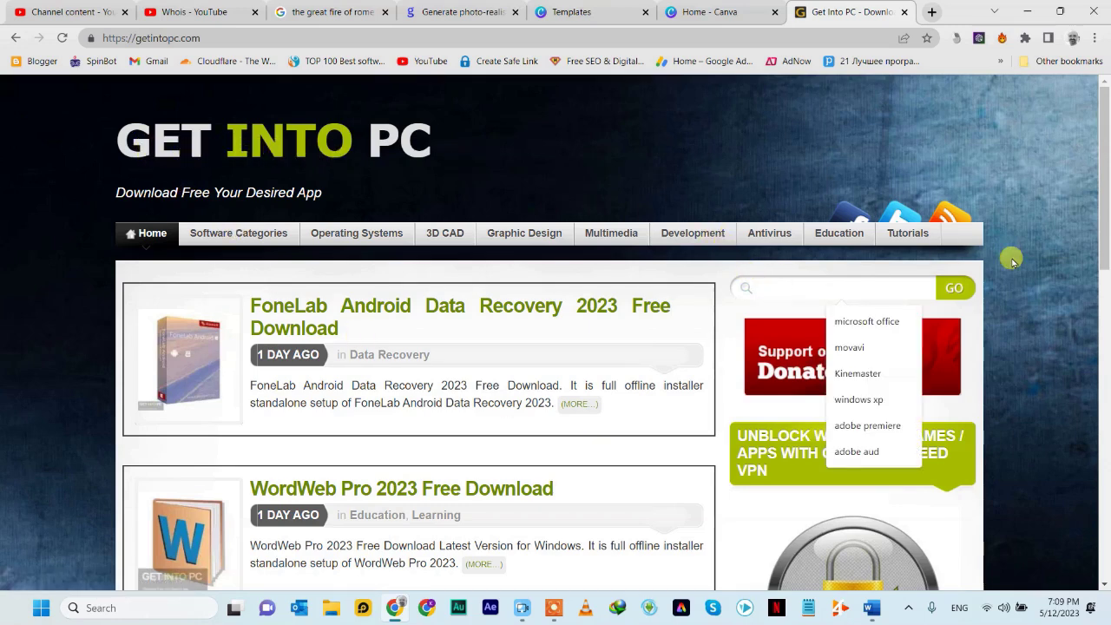
pyautogui.write('Mo')
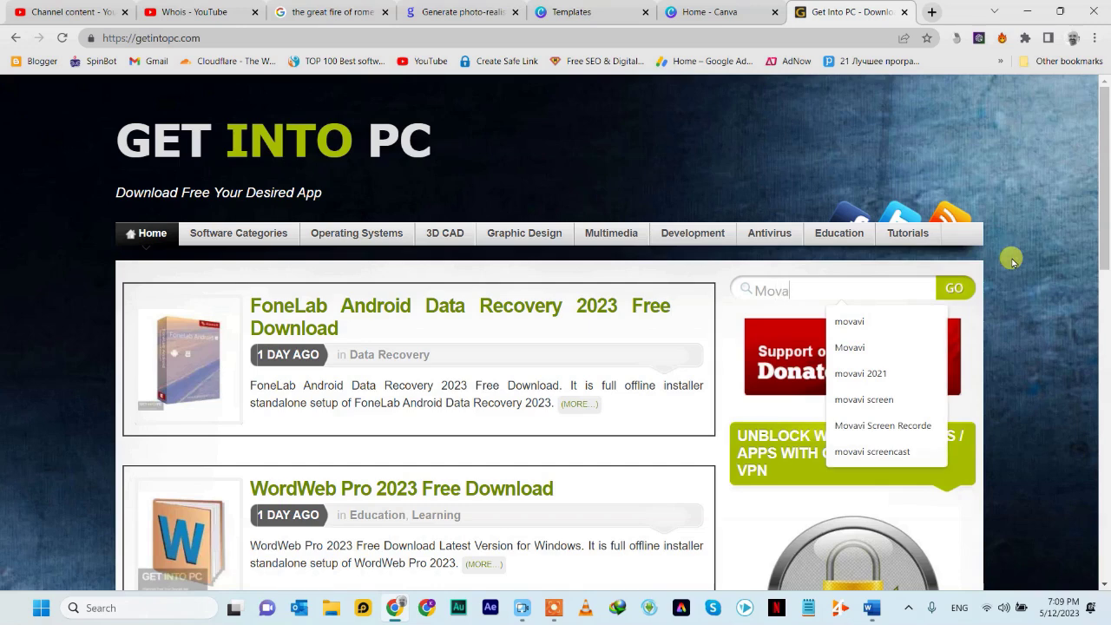
pyautogui.write('va')
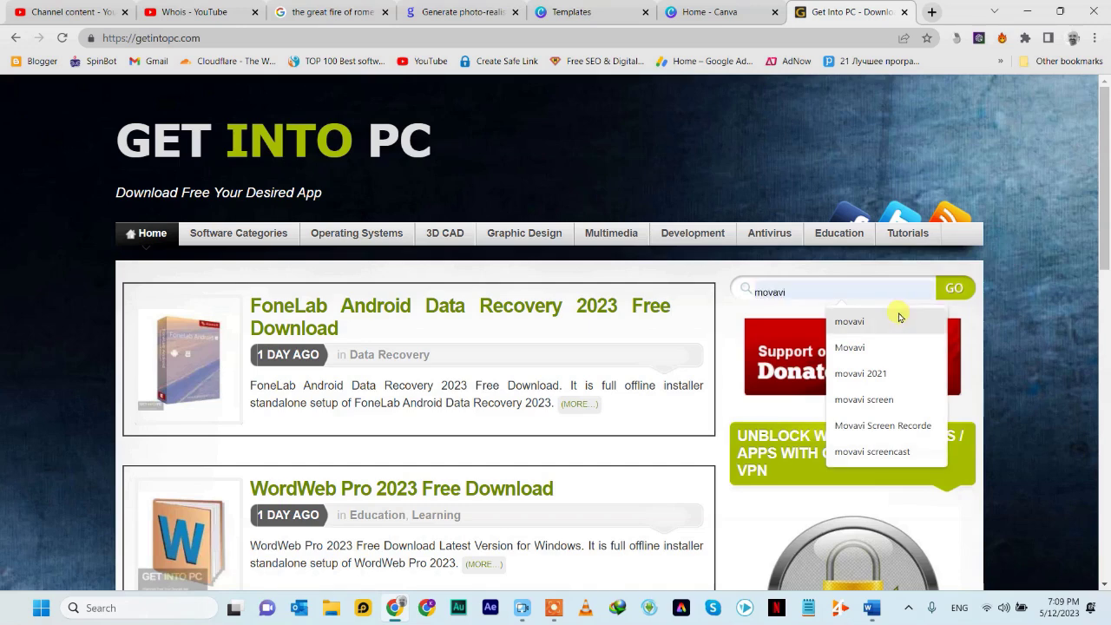
pyautogui.click(899, 318)
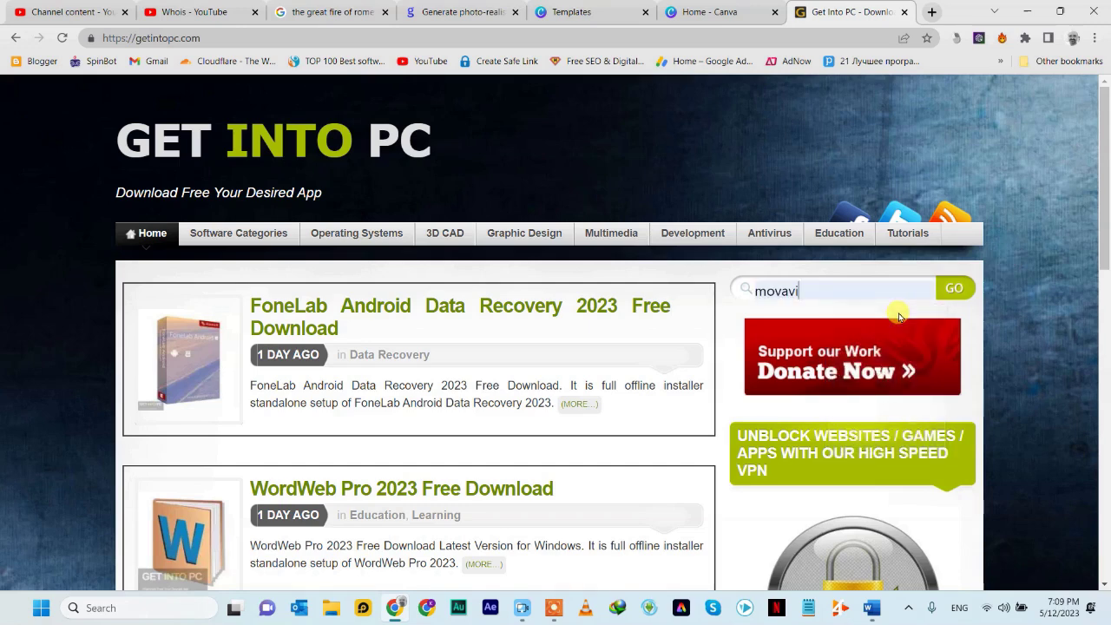
pyautogui.click(955, 288)
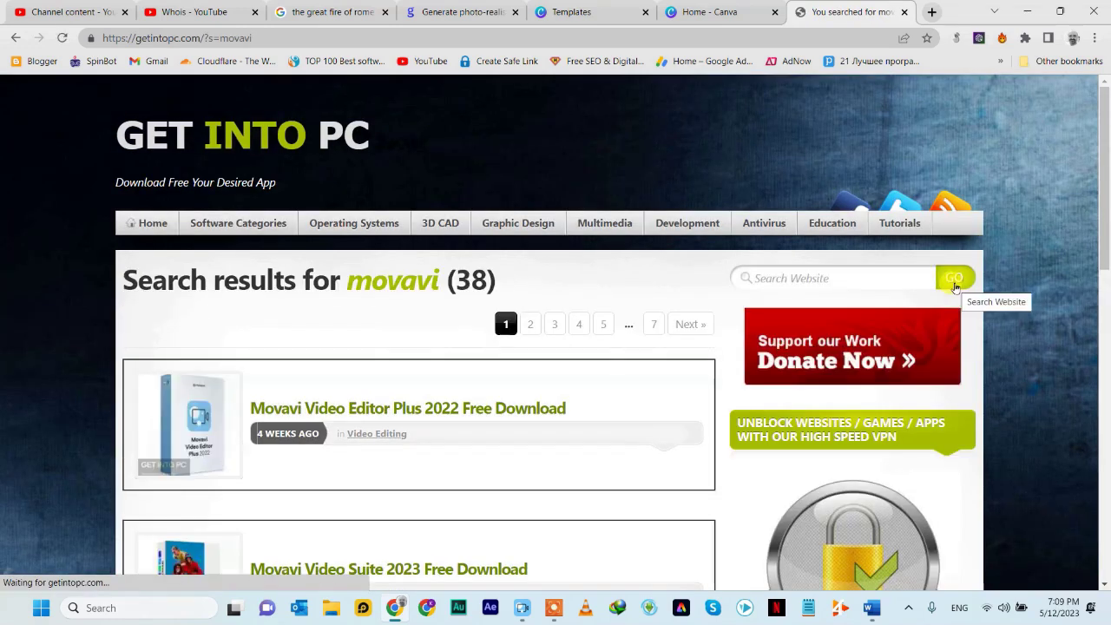
# Open the Movavi Video Editor Plus 2022 Free Download page and examine its overview, screenshots and features.
pyautogui.scroll(-1, 689, 322)
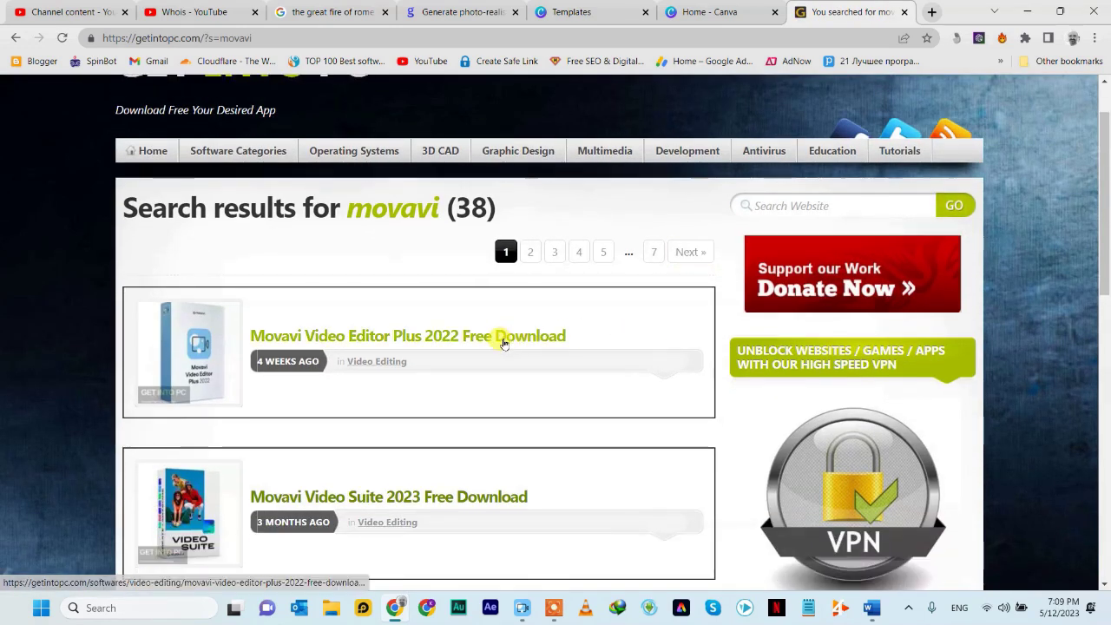
pyautogui.click(397, 345)
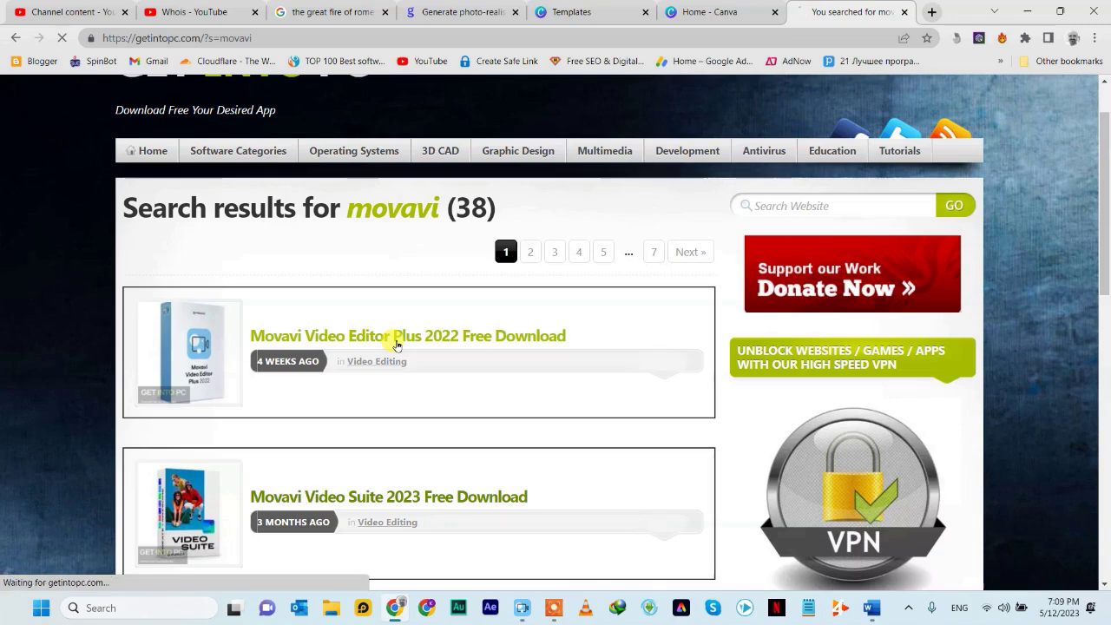
pyautogui.scroll(-5, 494, 424)
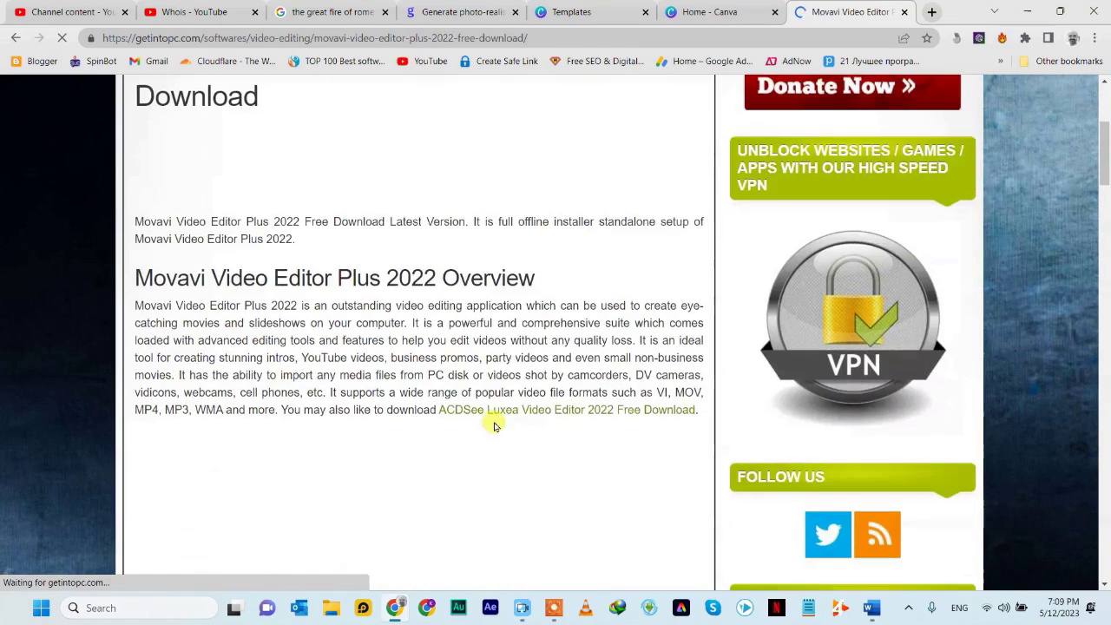
pyautogui.scroll(-4, 493, 423)
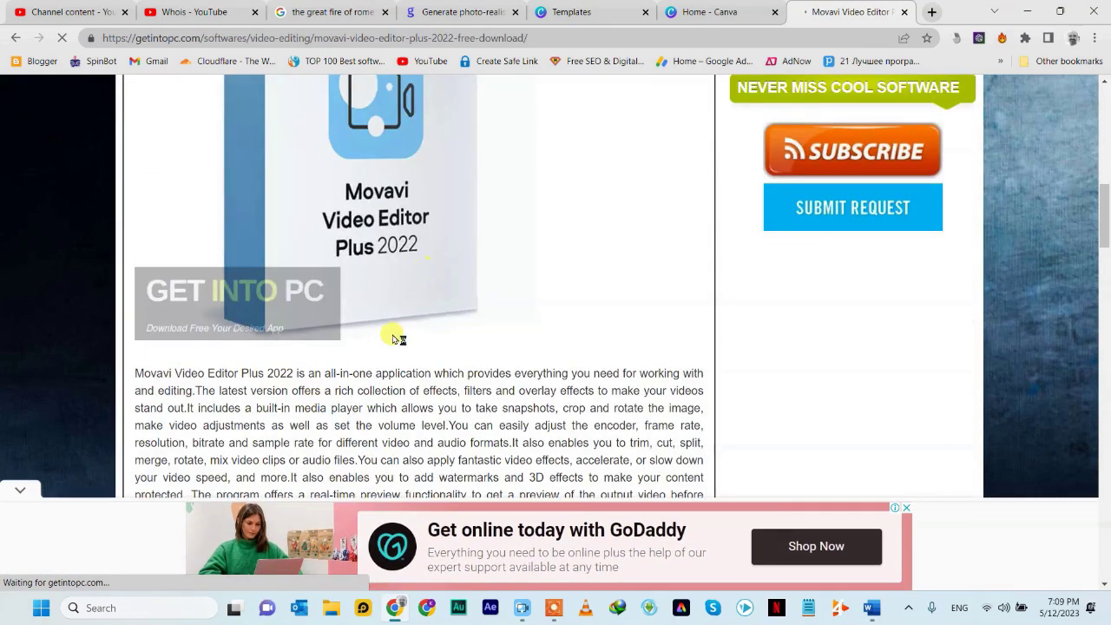
pyautogui.scroll(-2, 391, 333)
pyautogui.scroll(-3, 391, 334)
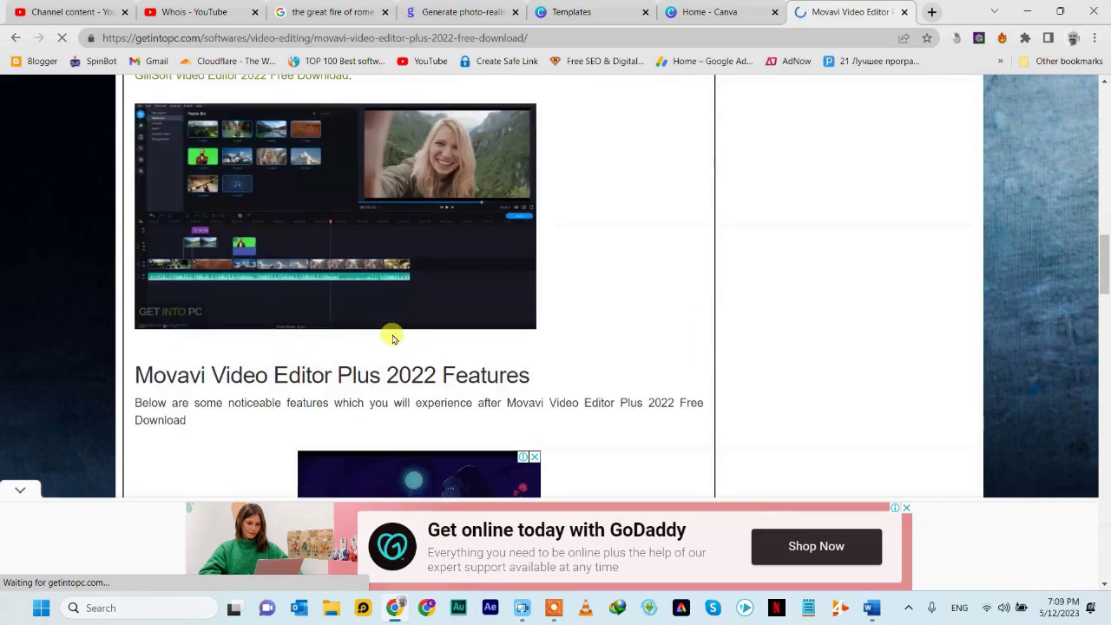
pyautogui.scroll(-2, 392, 337)
pyautogui.scroll(-1, 416, 349)
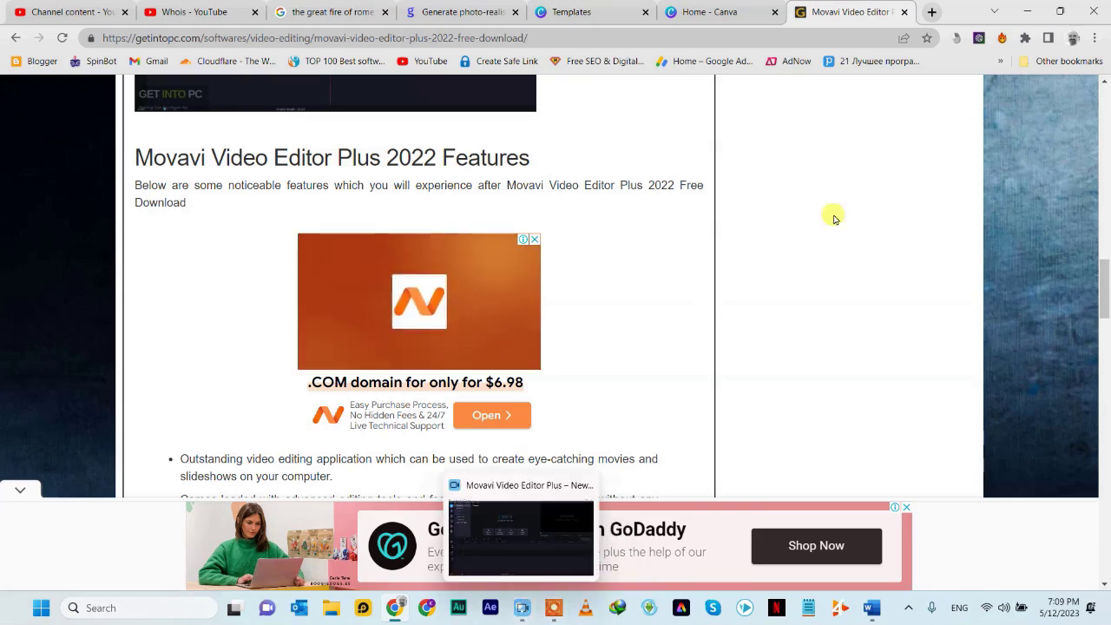
# Minimize the browser and switch to the new Movavi Video Editor Plus project.
pyautogui.click(1027, 11)
pyautogui.click(521, 611)
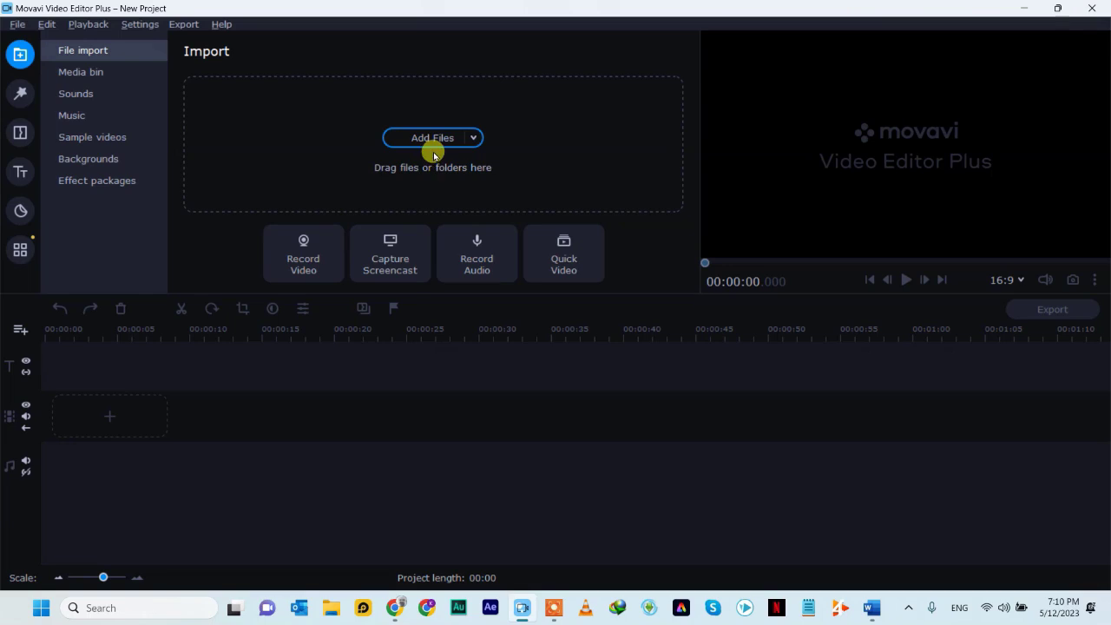
# Switch back to Chrome, show the Whois YouTube channel and dismiss the Hola VPN pop-up.
pyautogui.moveTo(391, 612)
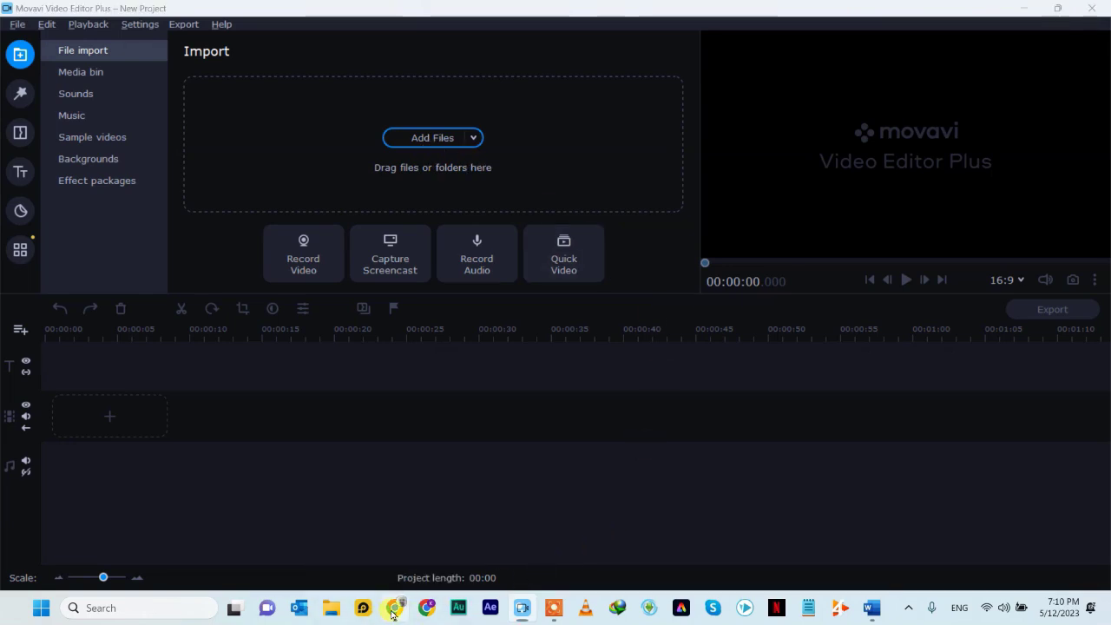
pyautogui.click(382, 534)
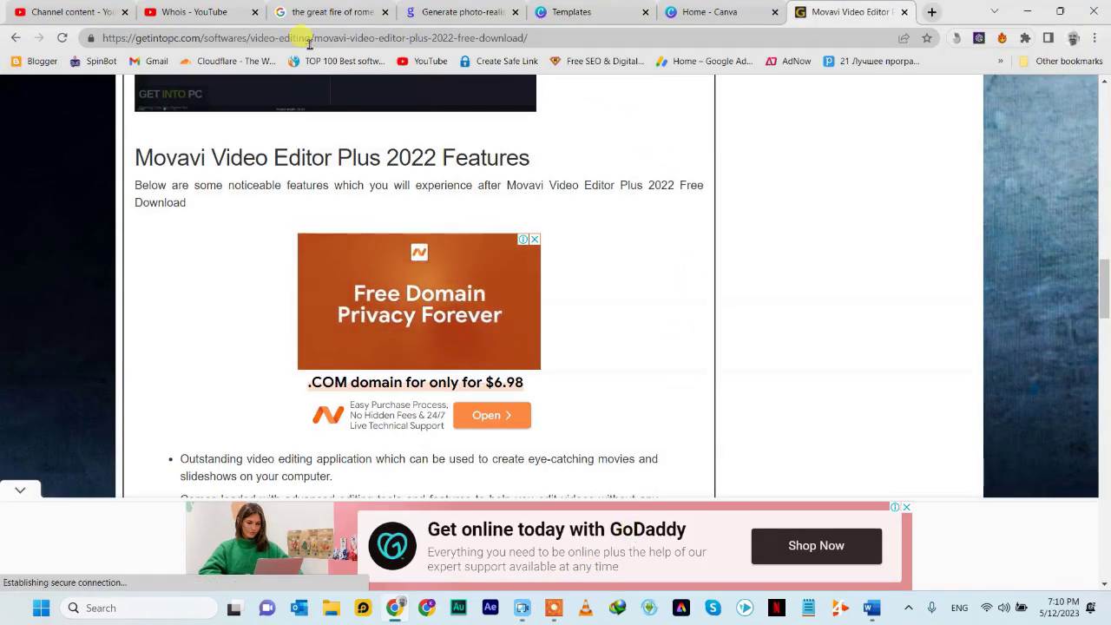
pyautogui.click(218, 11)
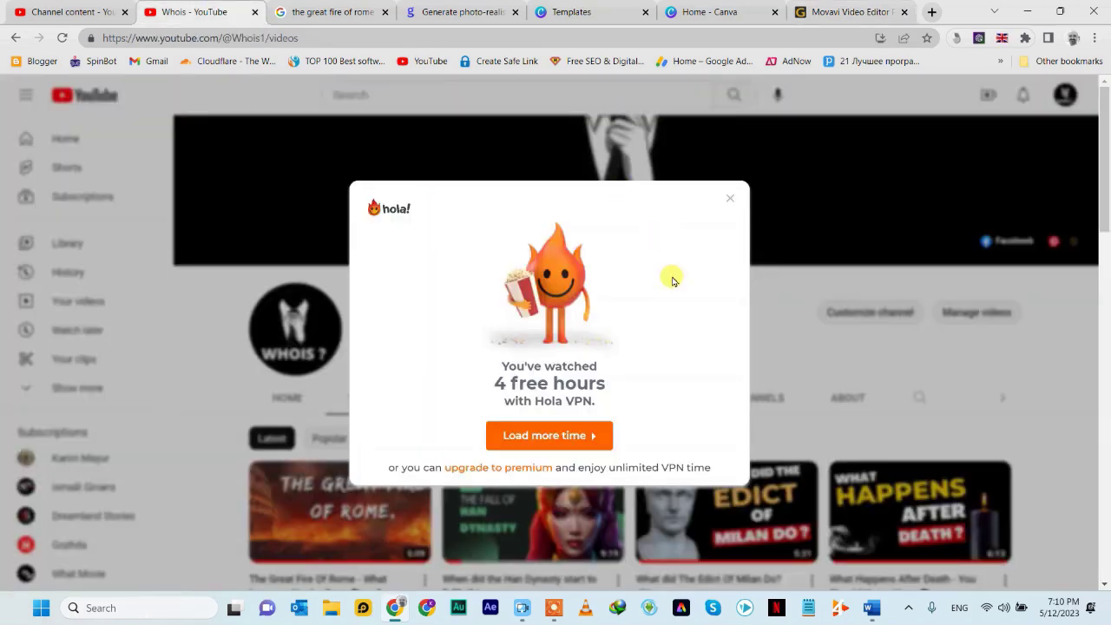
pyautogui.click(593, 434)
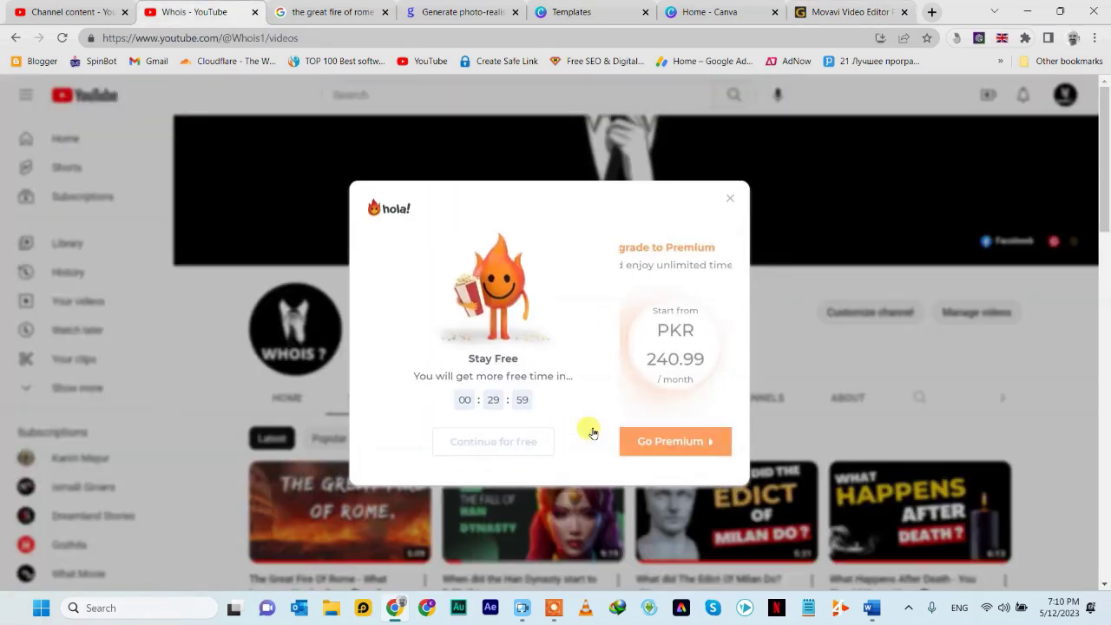
pyautogui.click(728, 200)
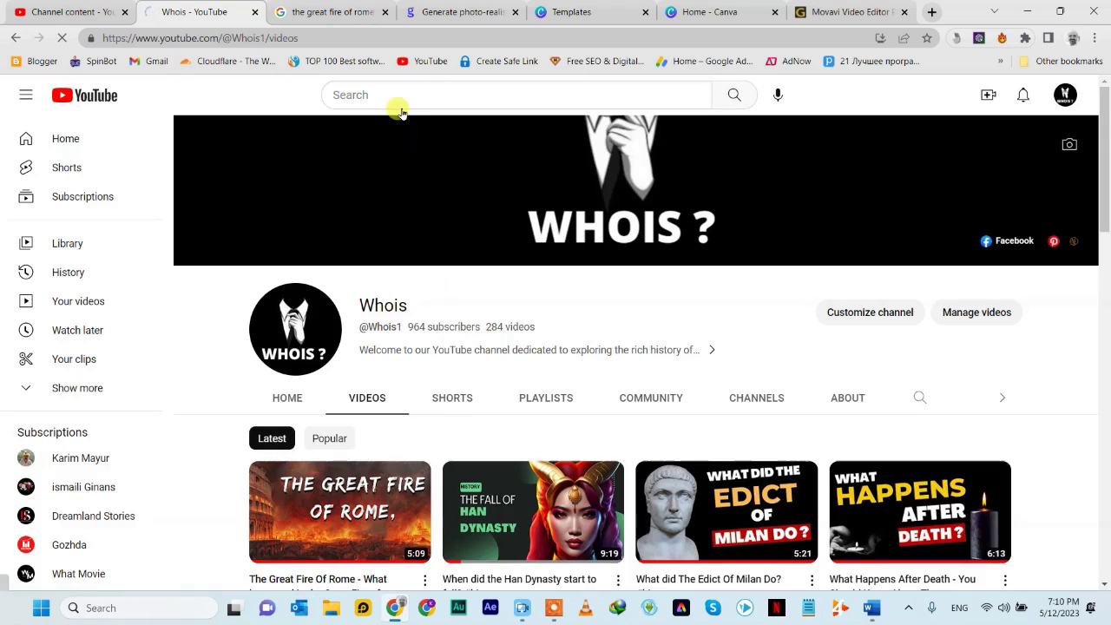
# Search YouTube for the creator's channel by name.
pyautogui.click(400, 97)
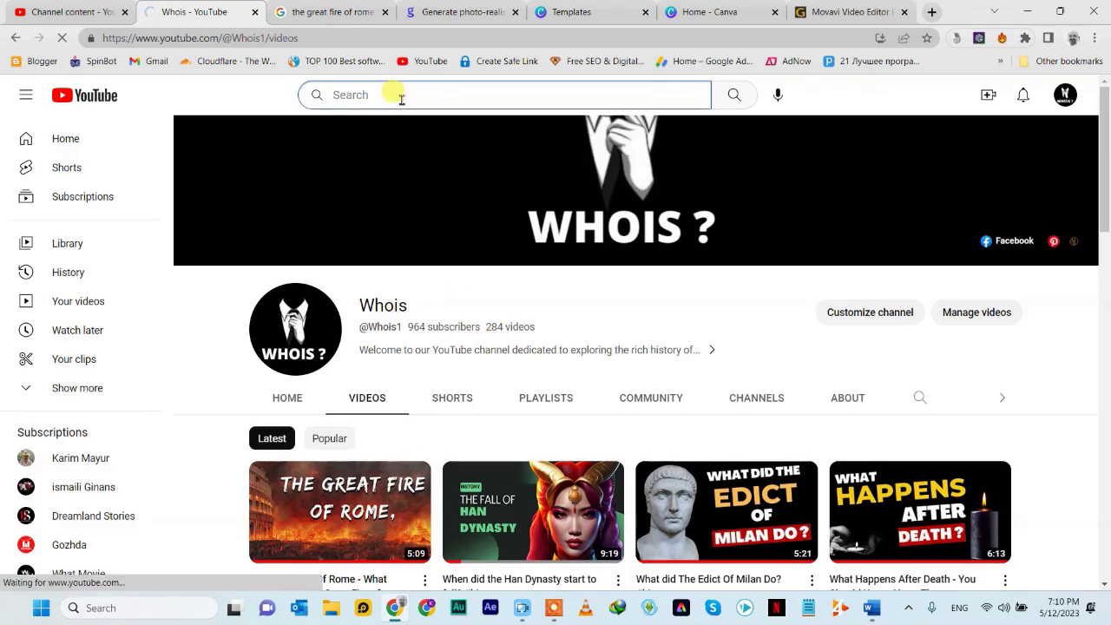
pyautogui.write('karim mayur')
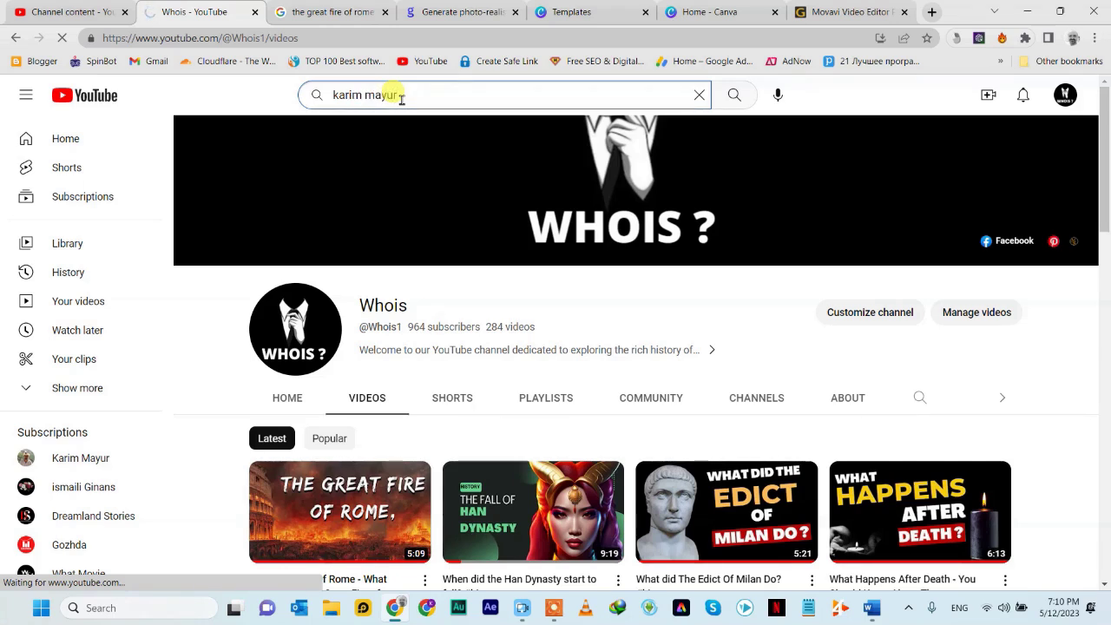
pyautogui.press('Return')
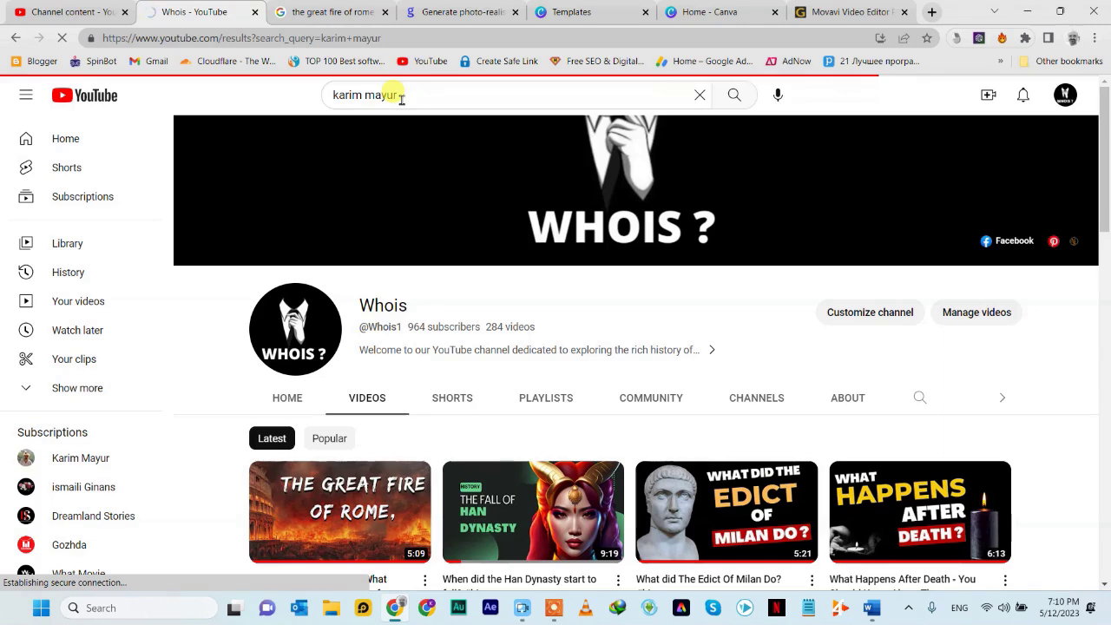
pyautogui.scroll(-2, 611, 413)
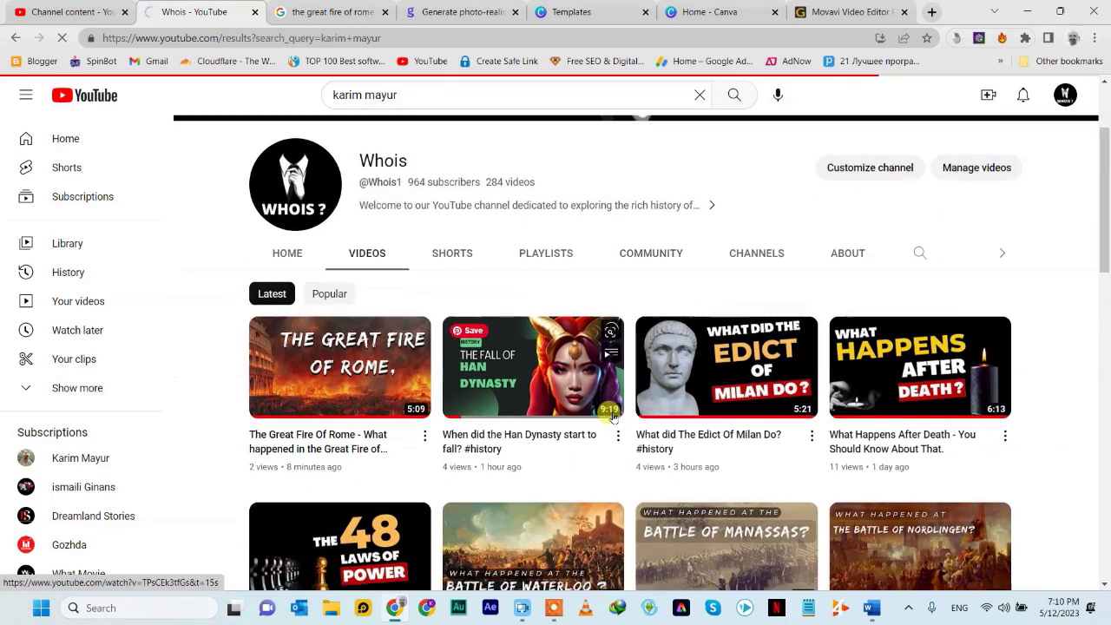
pyautogui.scroll(-2, 611, 413)
pyautogui.scroll(3, 990, 132)
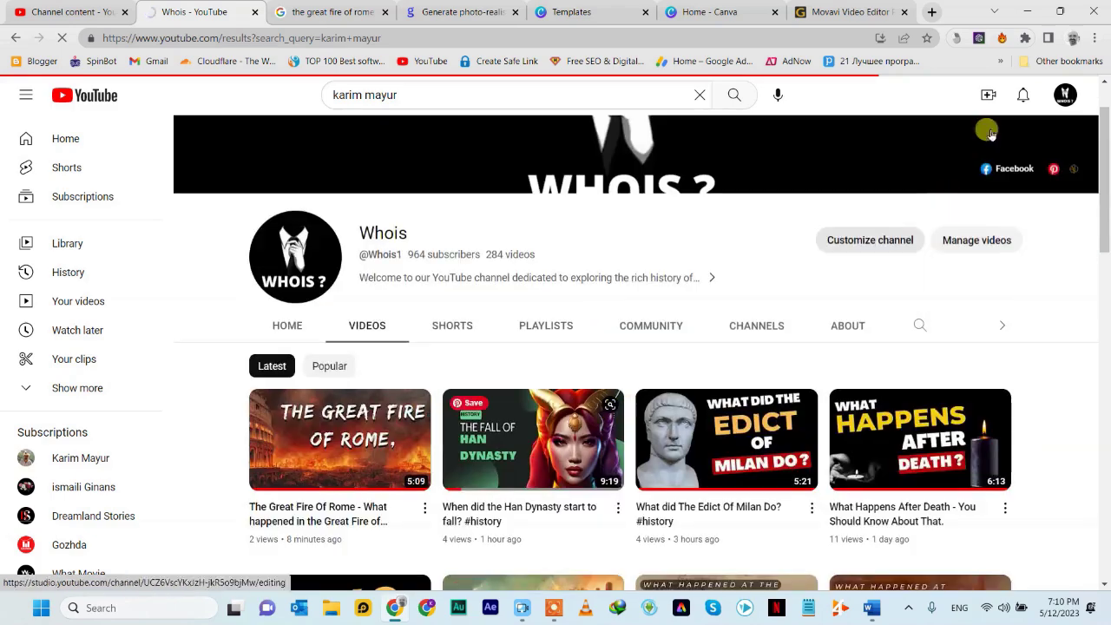
# Check the browser's extensions list and try to reload the Whois channel's videos page.
pyautogui.click(1025, 39)
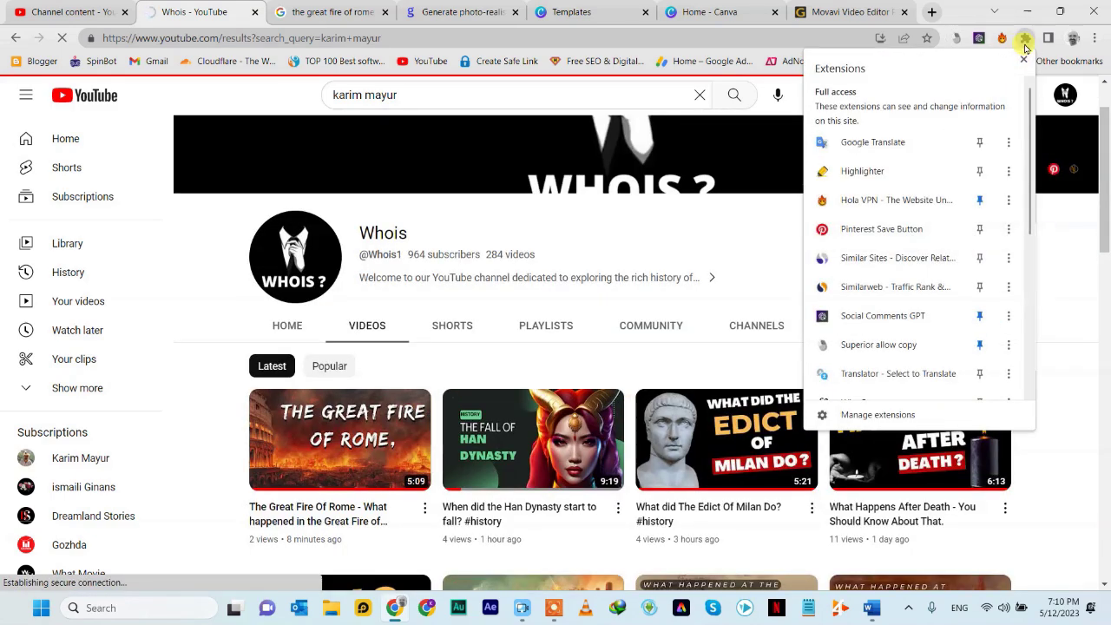
pyautogui.click(1092, 283)
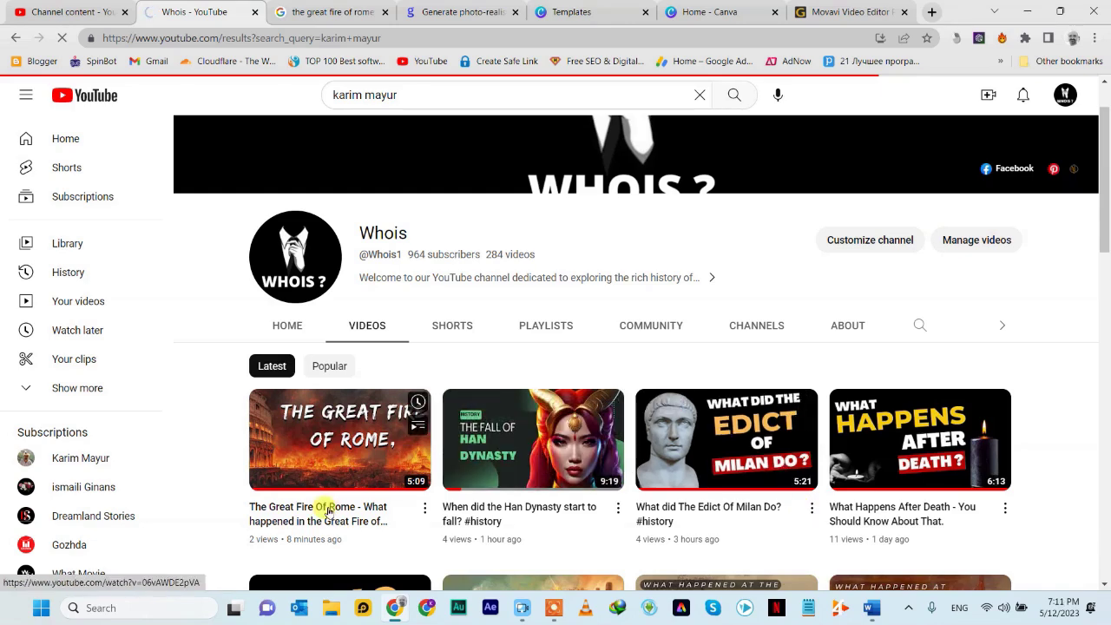
pyautogui.press('F5')
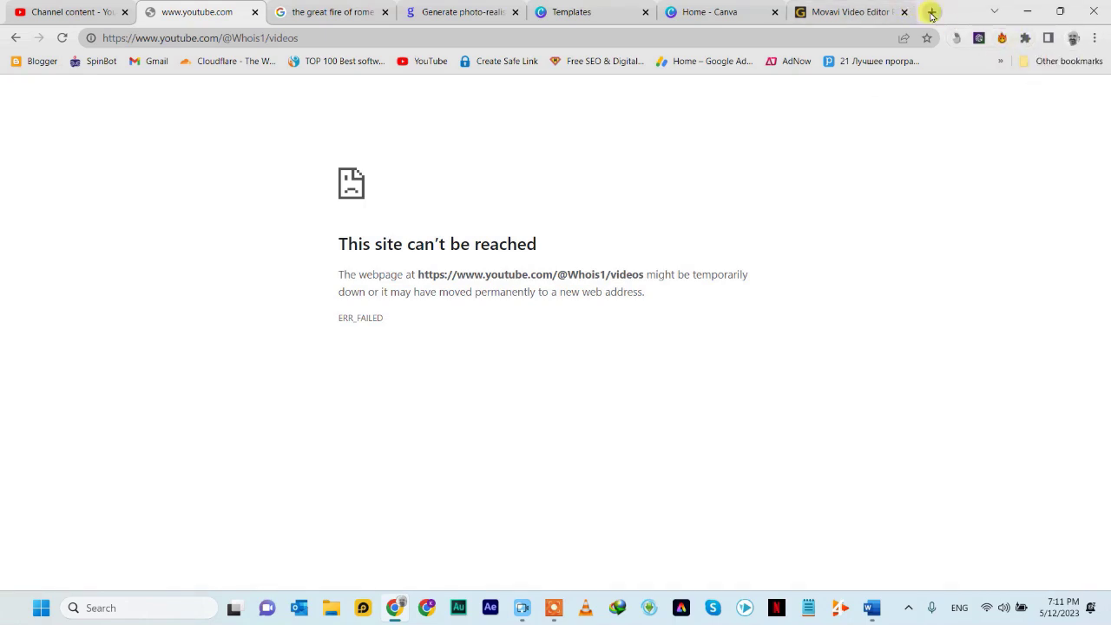
# Open the YouTube home page and search for the creator's channel by name again.
pyautogui.click(410, 61)
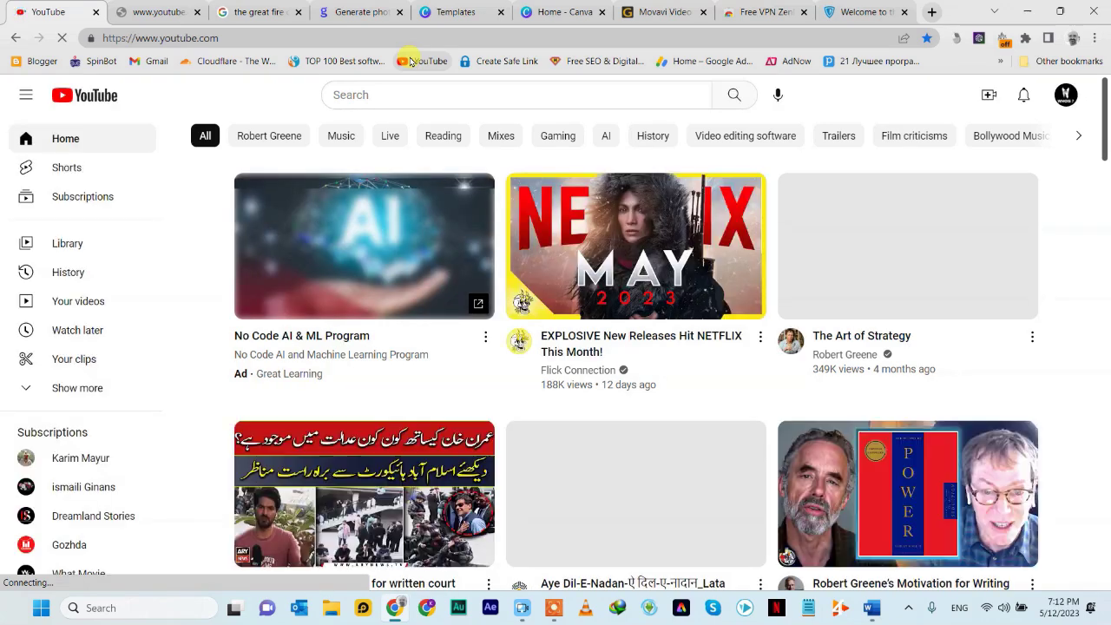
pyautogui.click(515, 95)
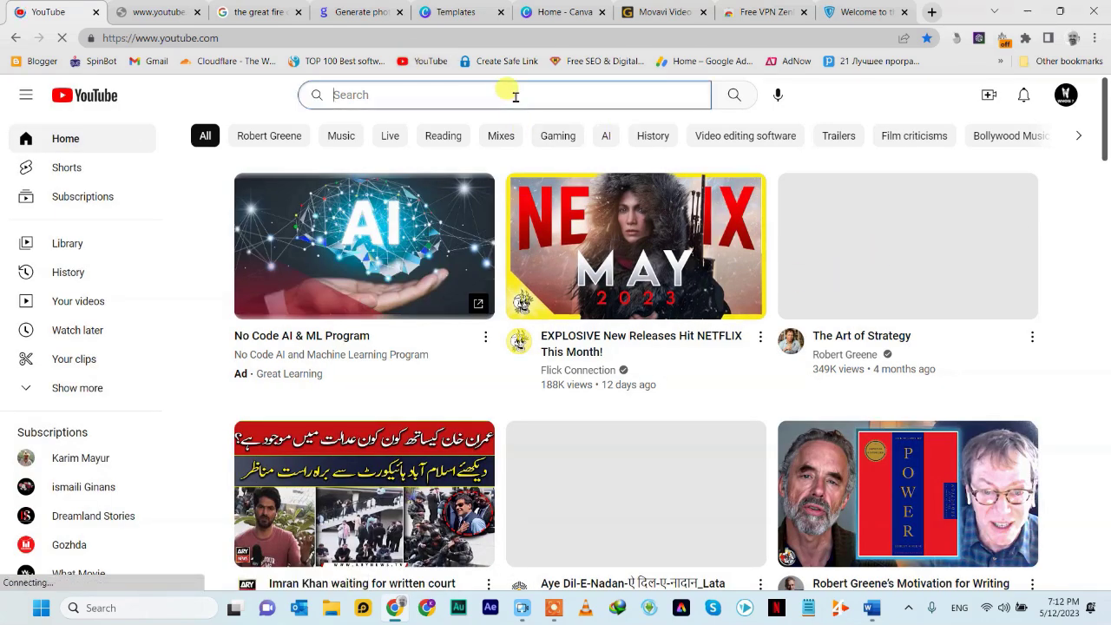
pyautogui.write('k')
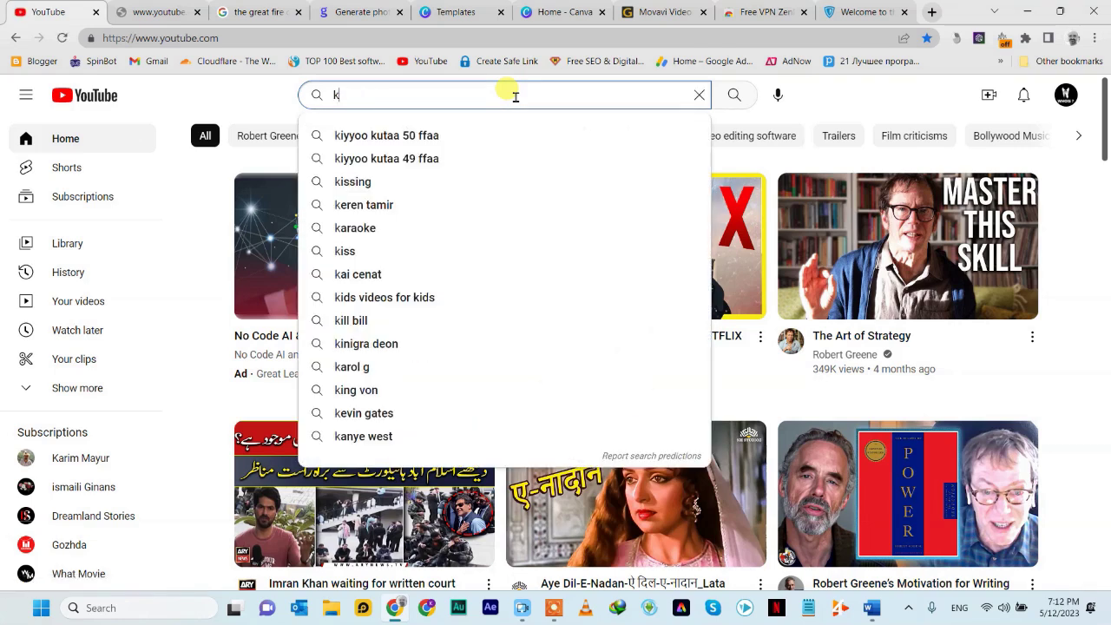
pyautogui.write('arim ')
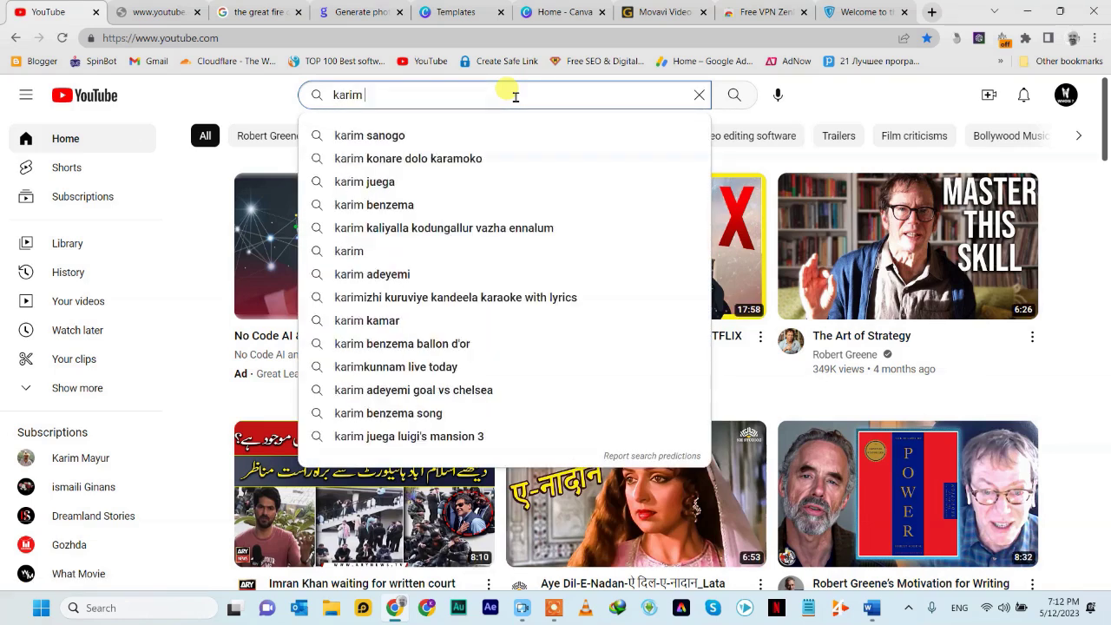
pyautogui.write('may')
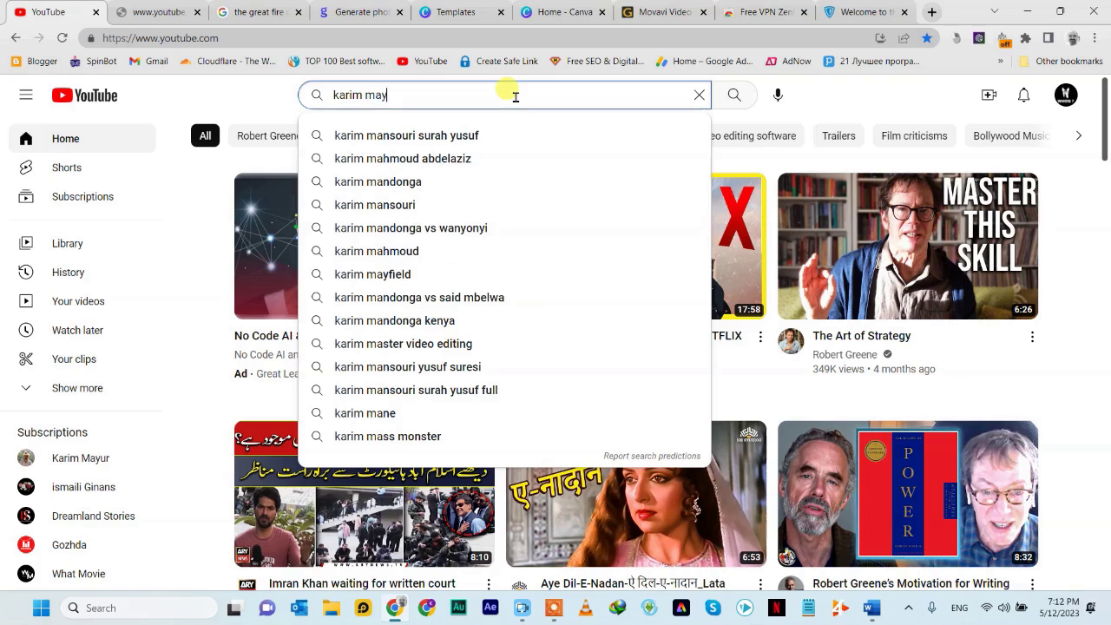
pyautogui.write('ur')
pyautogui.press('Return')
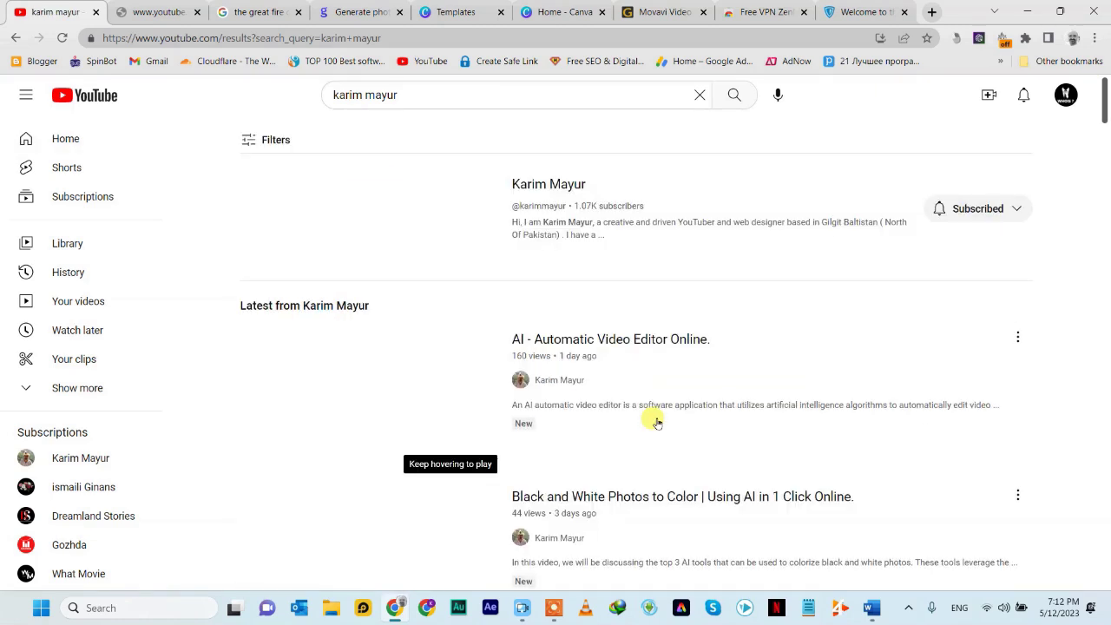
# Open the creator's channel and look through its playlists for the Movavi Complete Video Editing Course For Beginners 2023.
pyautogui.click(550, 186)
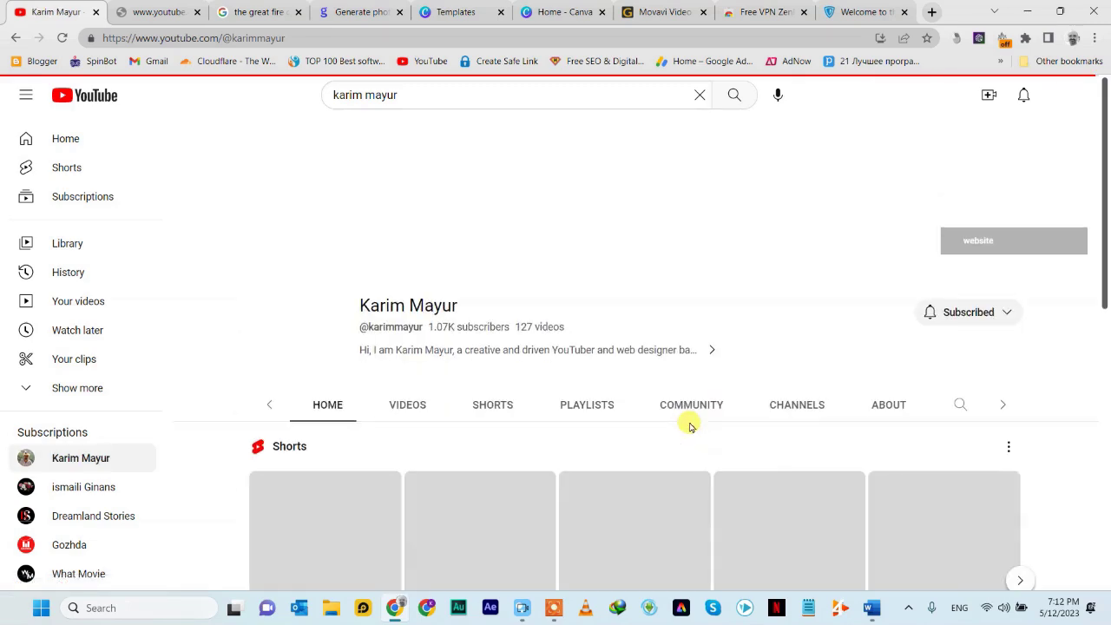
pyautogui.click(556, 403)
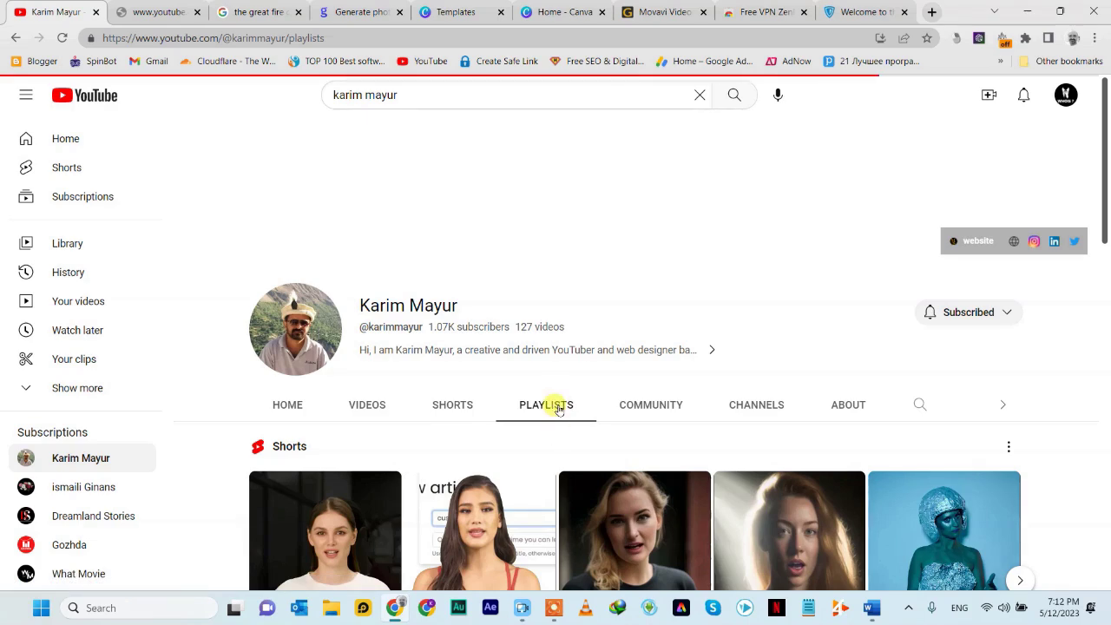
pyautogui.scroll(-2, 603, 404)
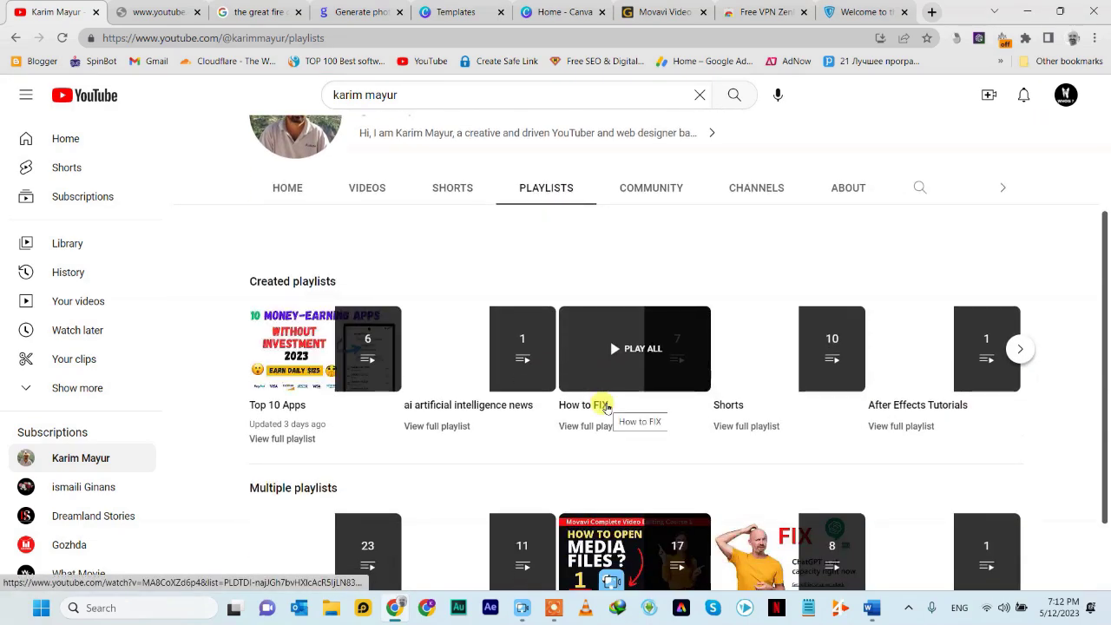
pyautogui.scroll(-1, 764, 467)
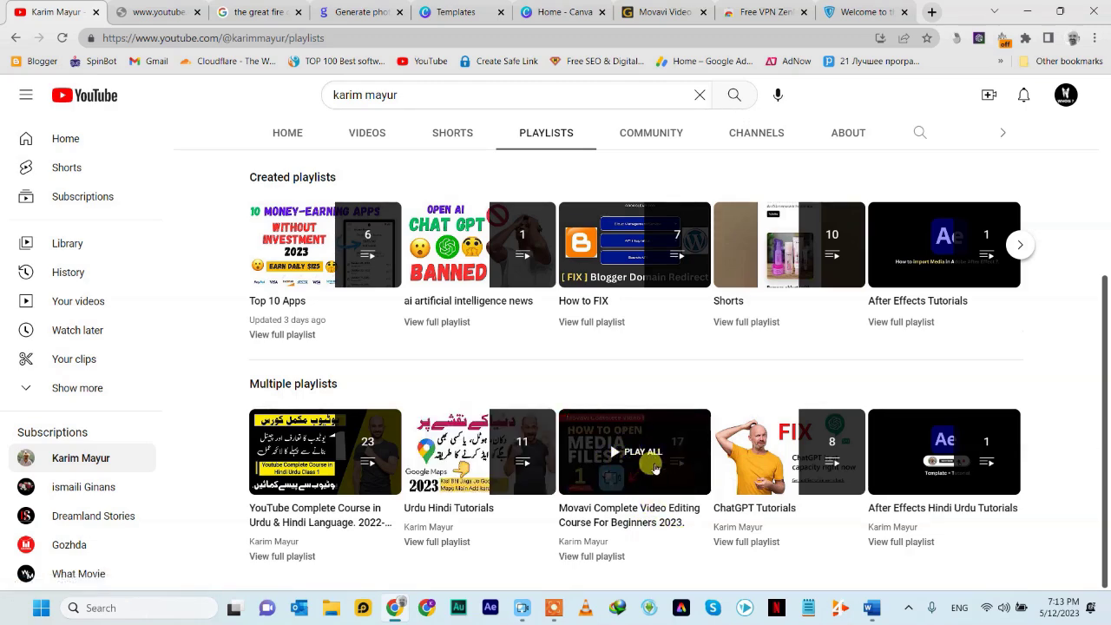
# Switch to Movavi Video Editor Plus and import the Great Fire of Rome thumbnail image from the Downloads folder.
pyautogui.click(525, 610)
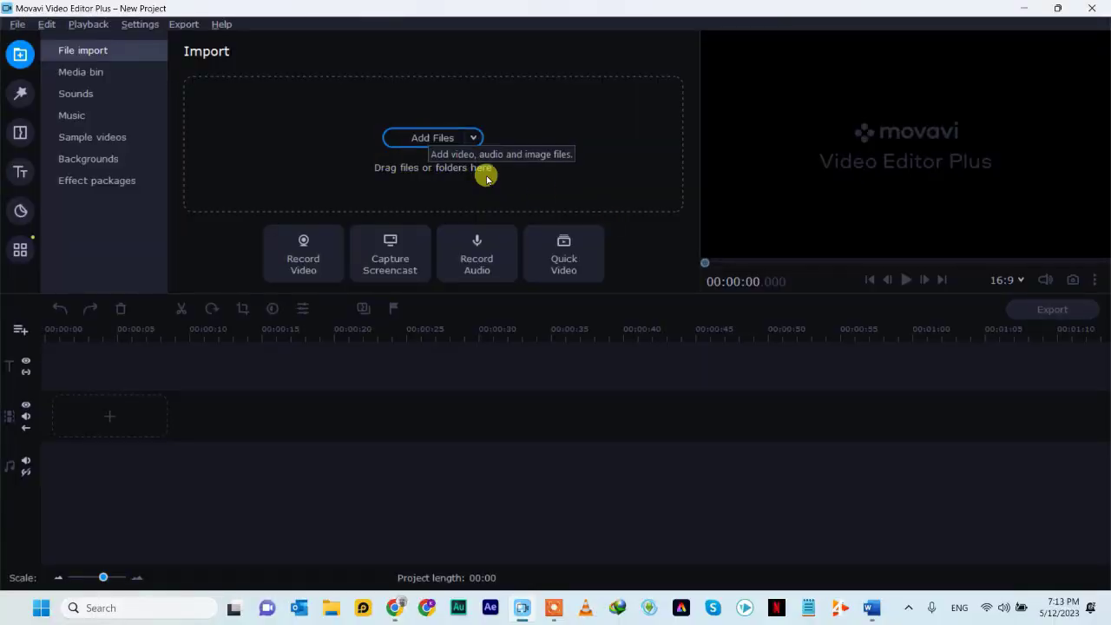
pyautogui.click(428, 141)
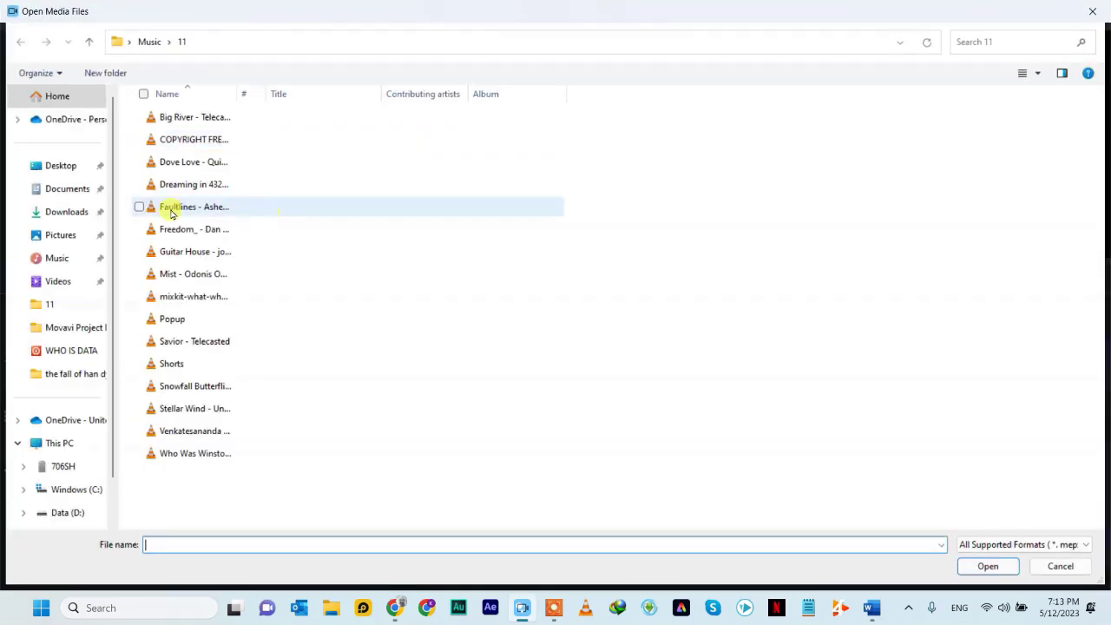
pyautogui.click(84, 212)
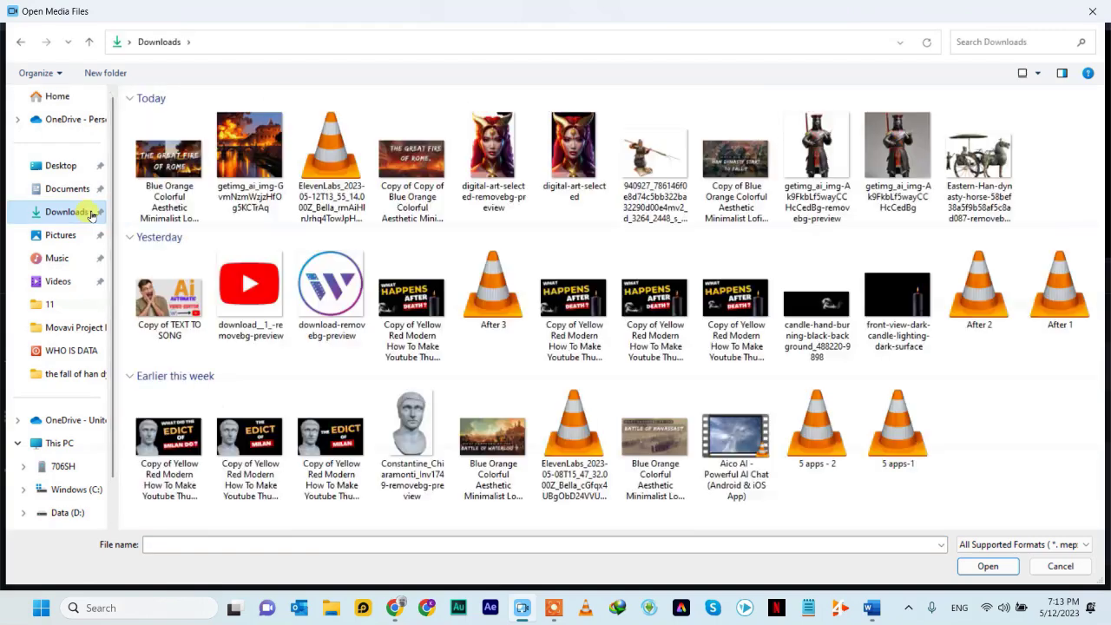
pyautogui.doubleClick(178, 198)
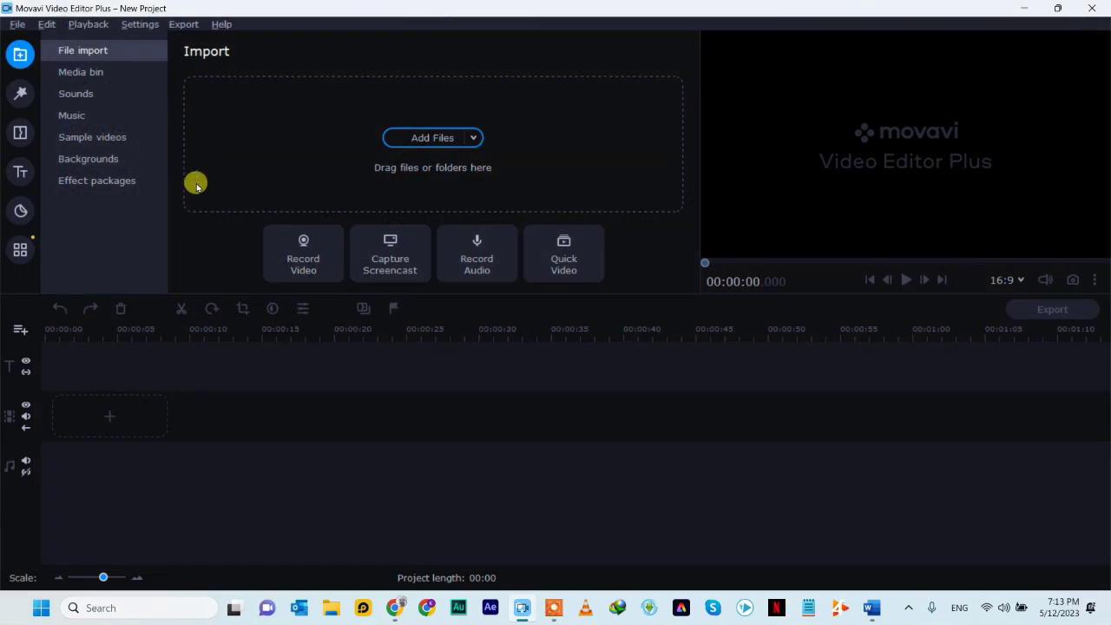
# Place the thumbnail image at the start of the video track and extend it to about 54 seconds.
pyautogui.moveTo(241, 107); pyautogui.dragTo(52, 419)
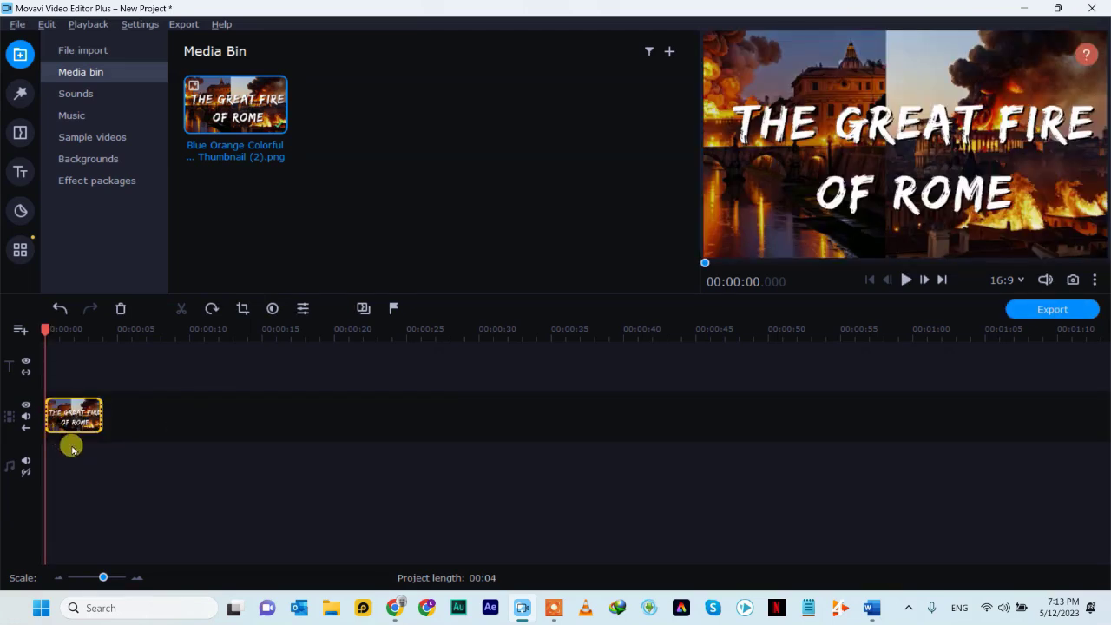
pyautogui.moveTo(101, 416); pyautogui.dragTo(838, 417)
pyautogui.click(383, 200)
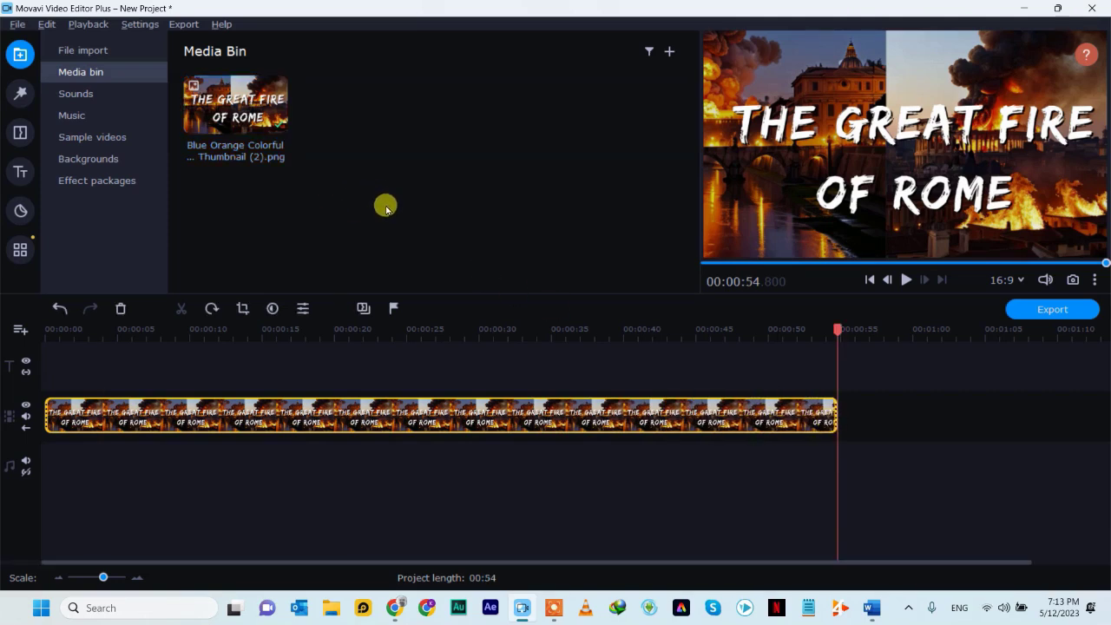
# Import the ElevenLabs voice-over MP3 from the Desktop folder and place it at the start of the audio track.
pyautogui.rightClick(281, 198)
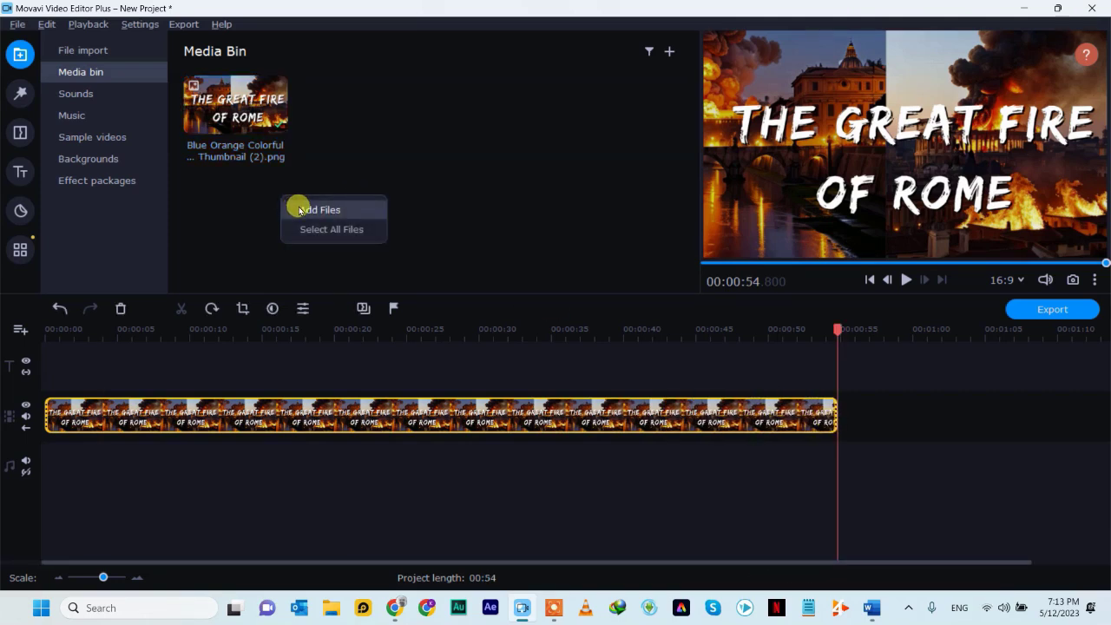
pyautogui.click(300, 210)
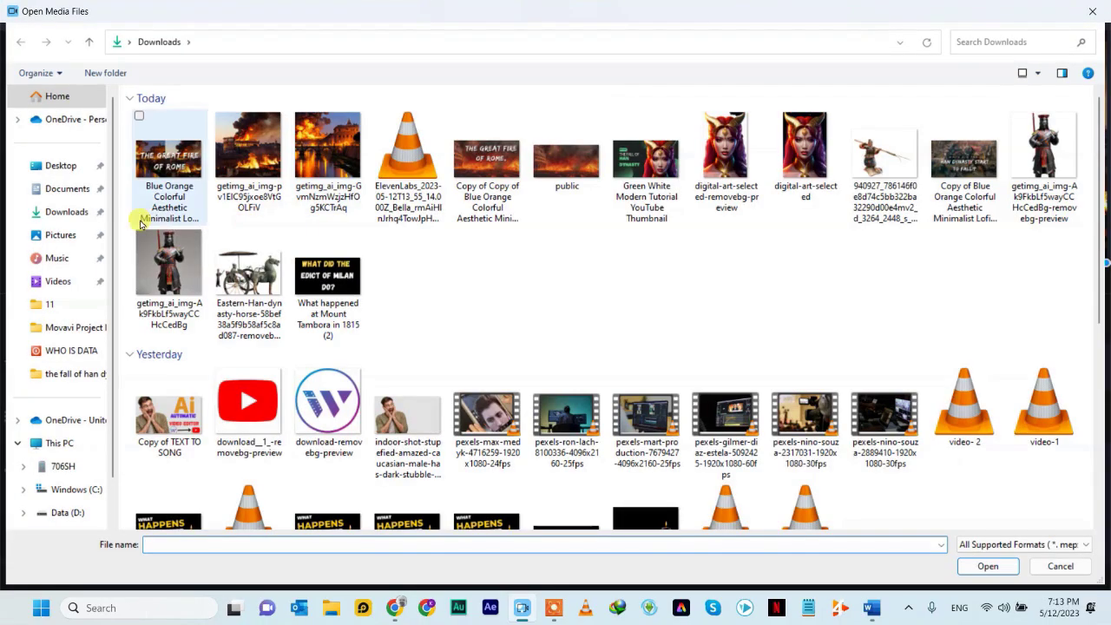
pyautogui.click(51, 259)
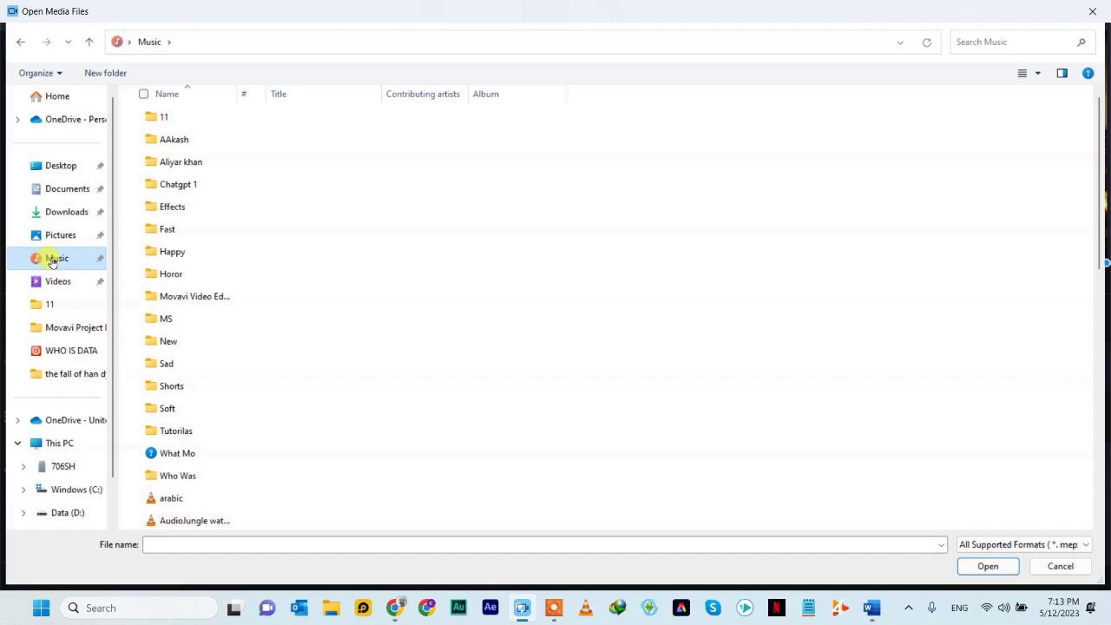
pyautogui.click(73, 218)
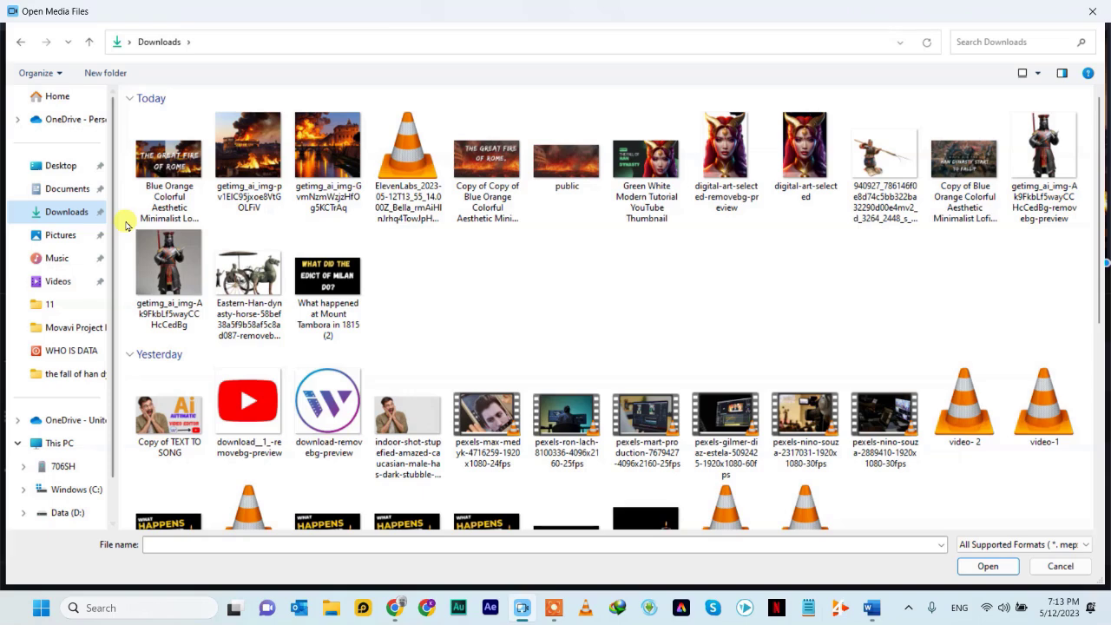
pyautogui.click(74, 167)
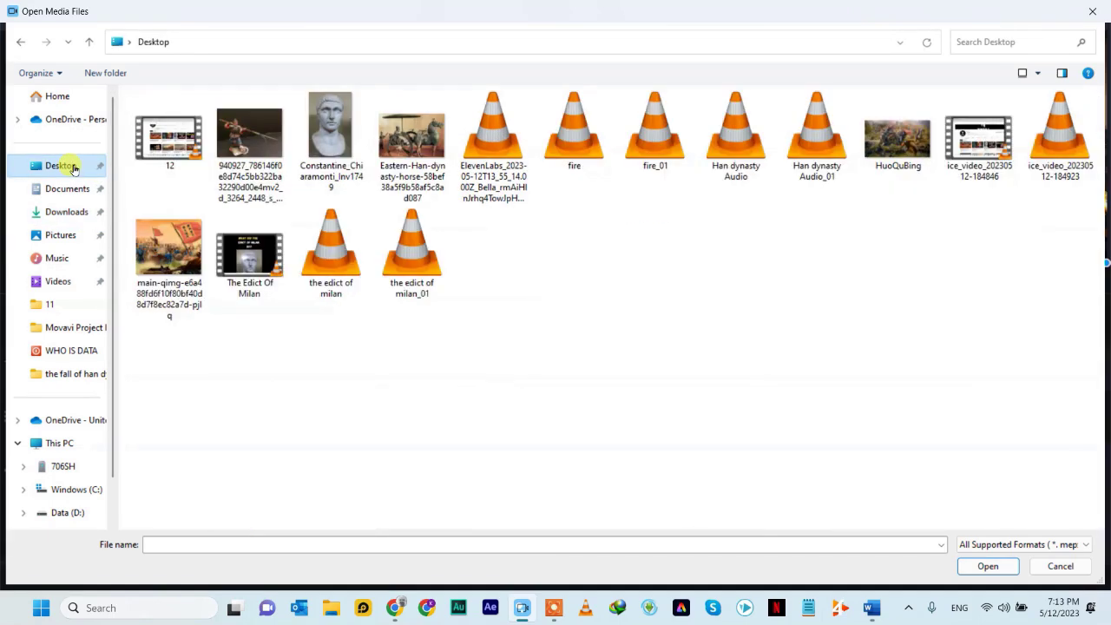
pyautogui.doubleClick(520, 187)
pyautogui.moveTo(359, 116); pyautogui.dragTo(44, 477)
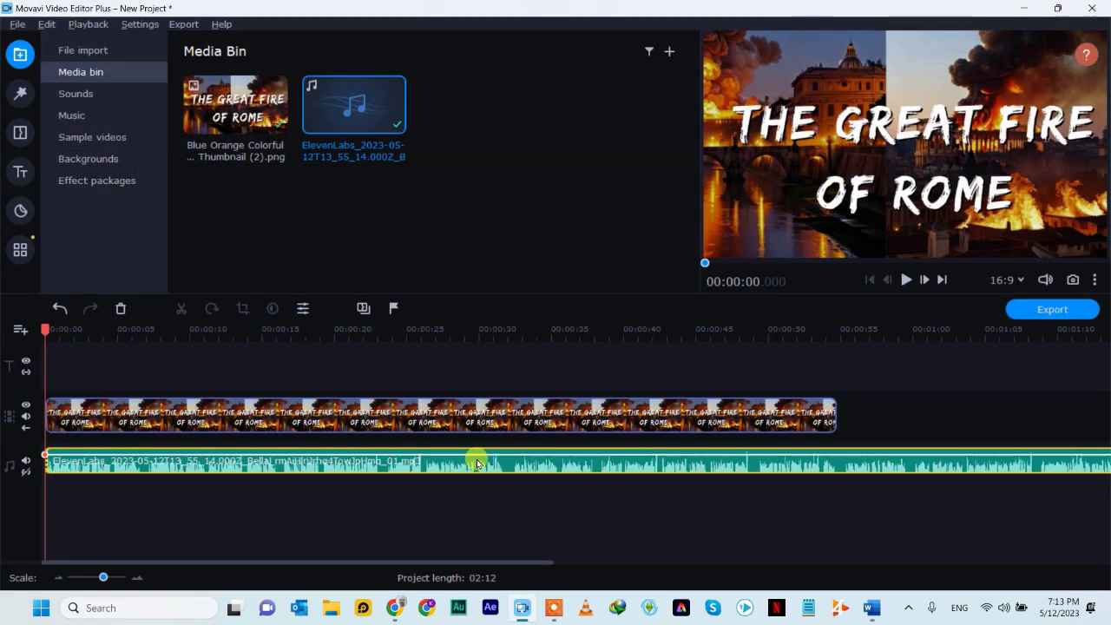
# Extend the thumbnail clip to the end of the voice-over at 02:12 and return the playhead to the start.
pyautogui.moveTo(543, 559); pyautogui.dragTo(794, 561)
pyautogui.moveTo(322, 426); pyautogui.dragTo(322, 504)
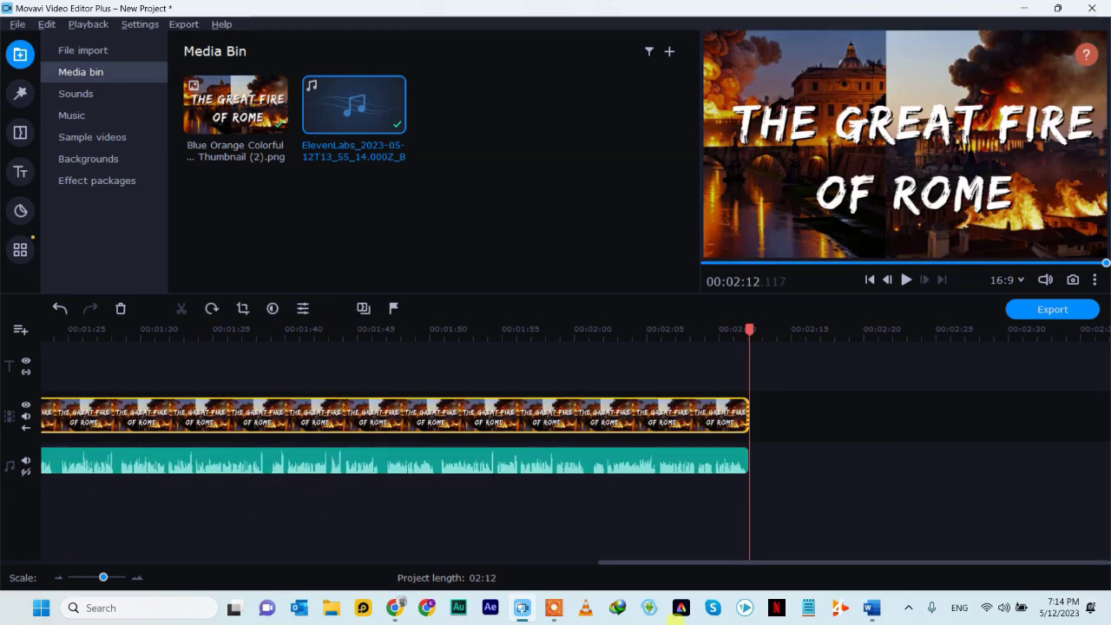
pyautogui.moveTo(708, 342); pyautogui.dragTo(185, 371)
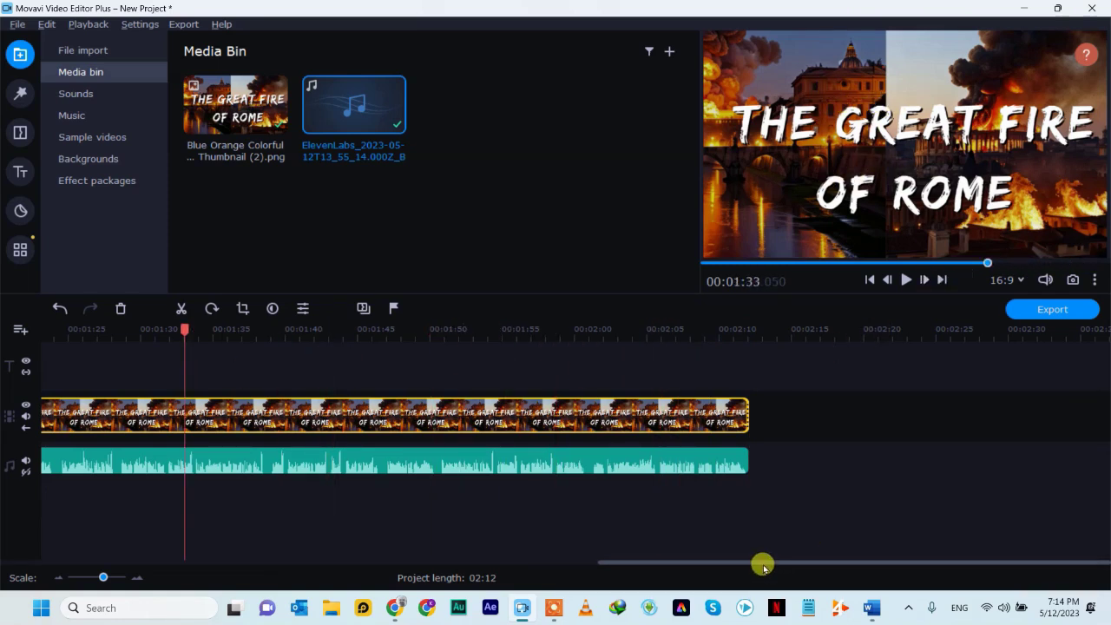
pyautogui.moveTo(753, 566); pyautogui.dragTo(44, 555)
pyautogui.moveTo(61, 333); pyautogui.dragTo(24, 329)
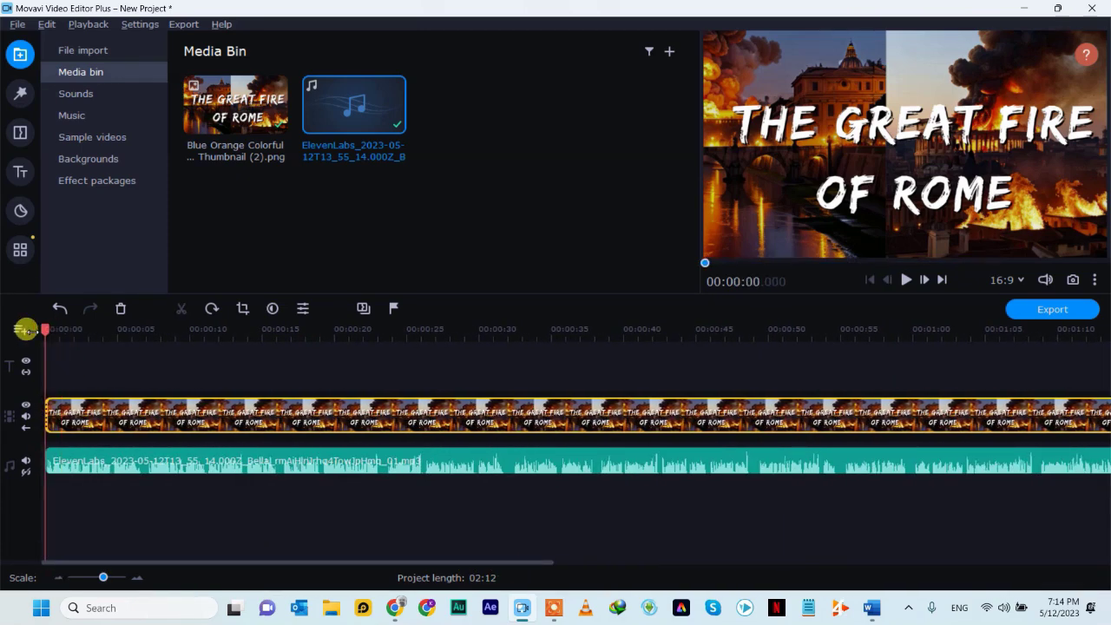
# Import the Smoke Green Screen video from the WHO IS DATA folder into the media bin.
pyautogui.rightClick(333, 216)
pyautogui.click(369, 223)
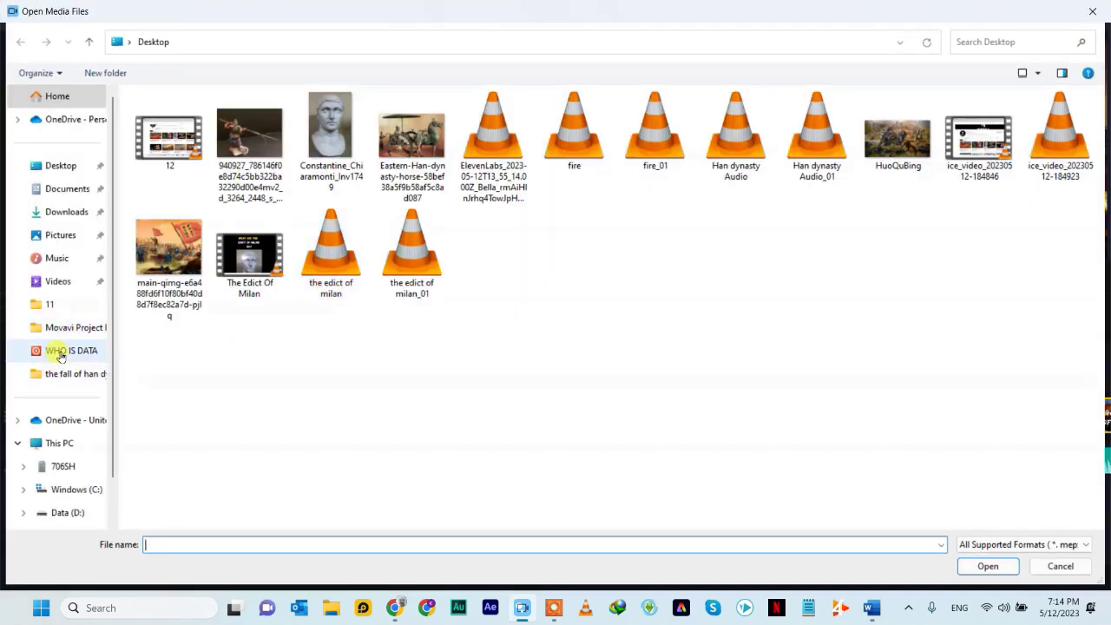
pyautogui.click(60, 354)
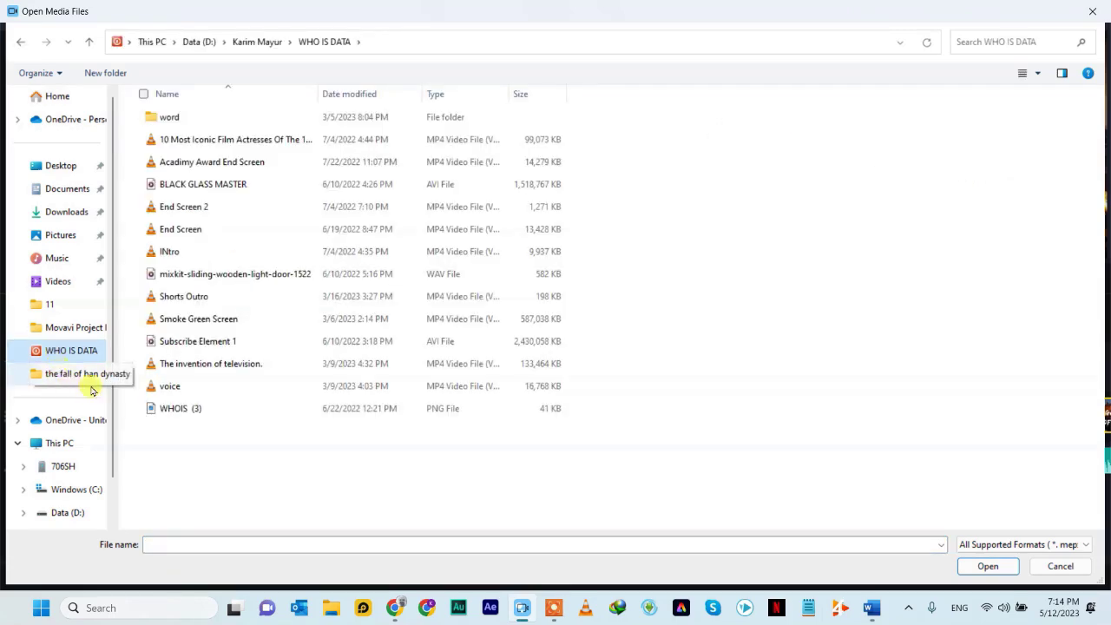
pyautogui.doubleClick(202, 321)
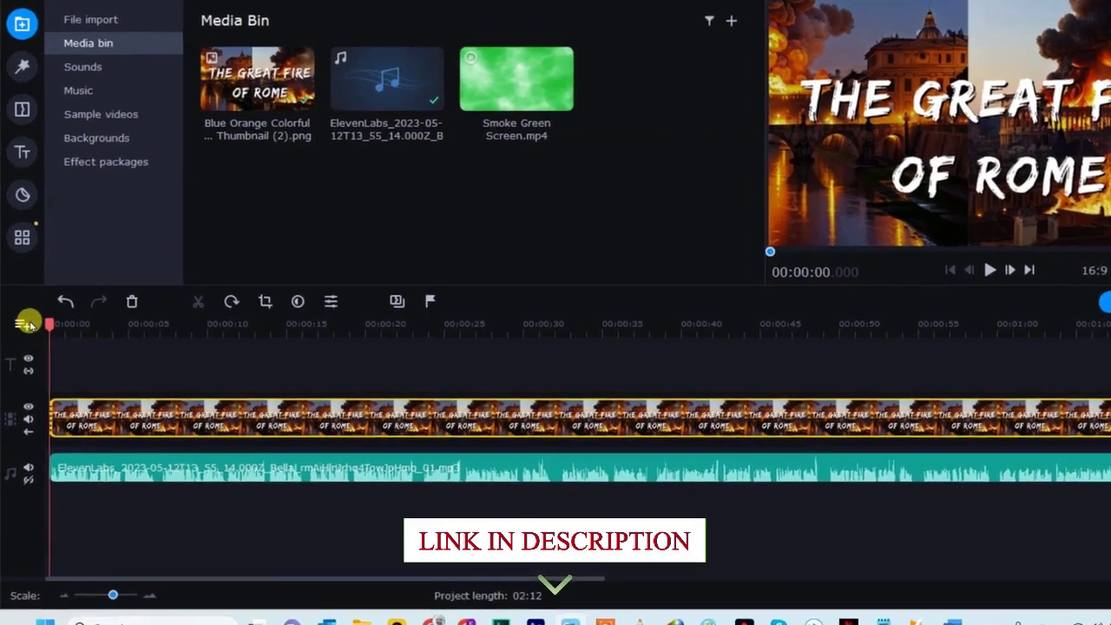
# Add a second video track above the thumbnail and place the Smoke Green Screen clip at its start.
pyautogui.click(21, 328)
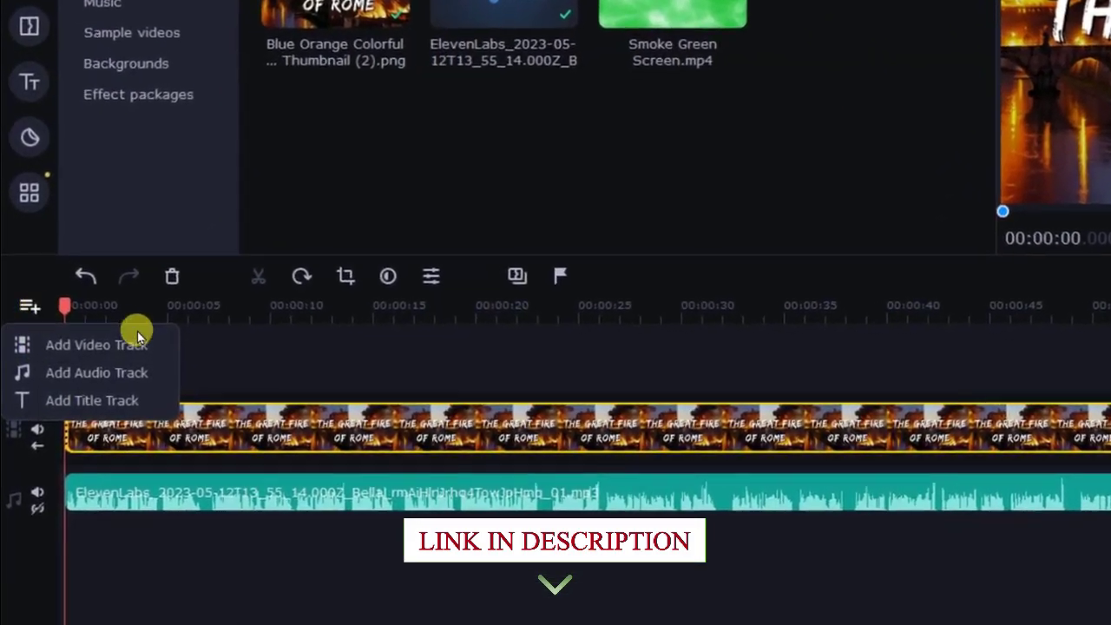
pyautogui.click(213, 377)
pyautogui.click(28, 313)
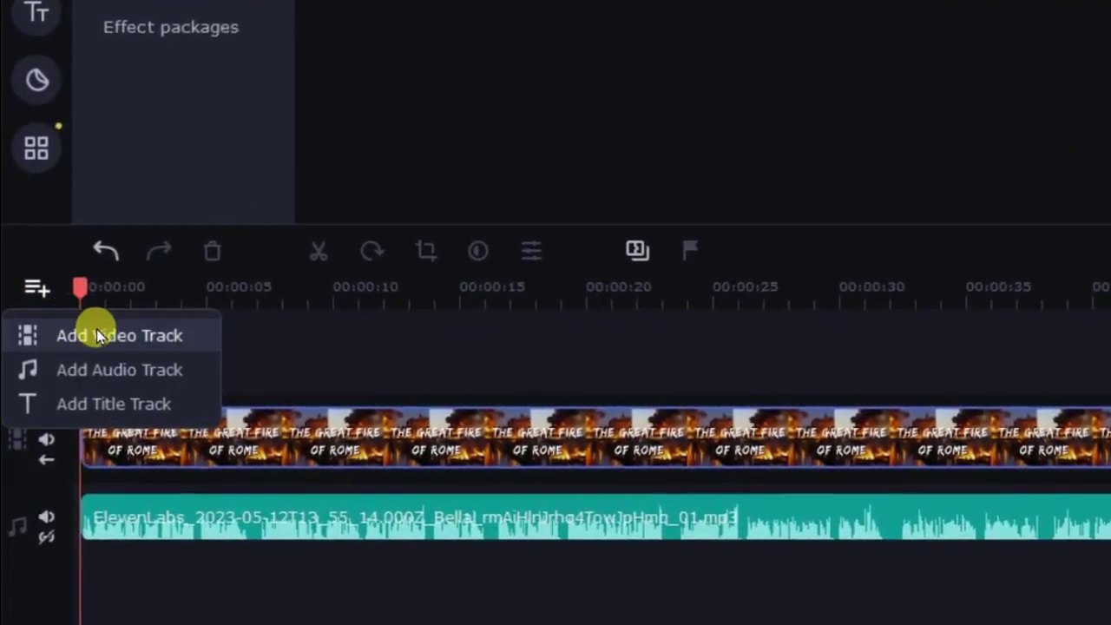
pyautogui.click(152, 338)
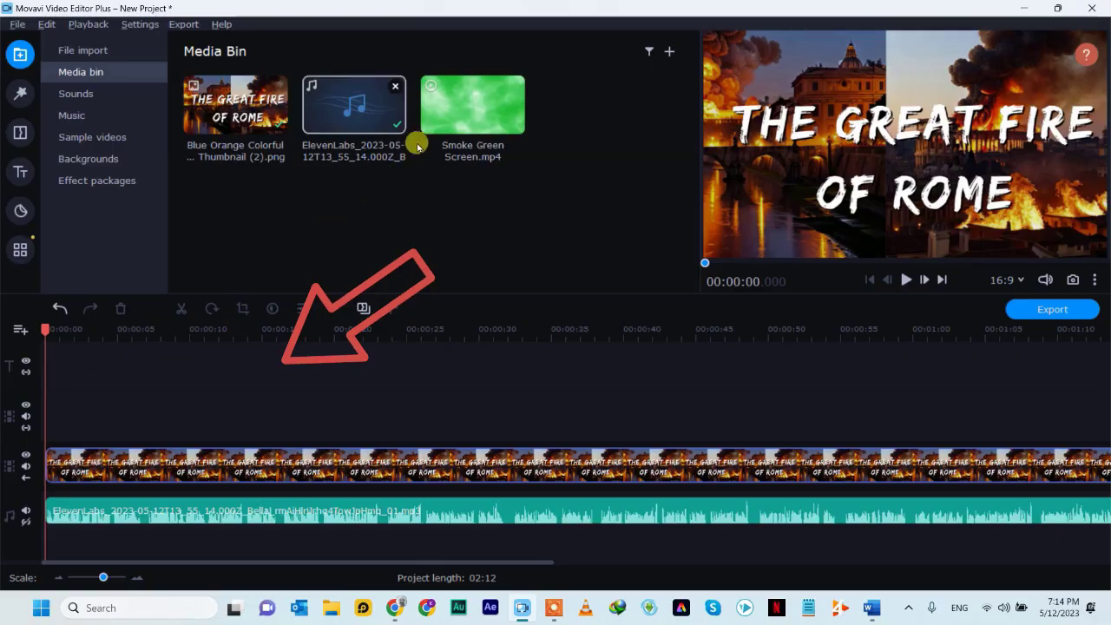
pyautogui.moveTo(491, 112); pyautogui.dragTo(34, 427)
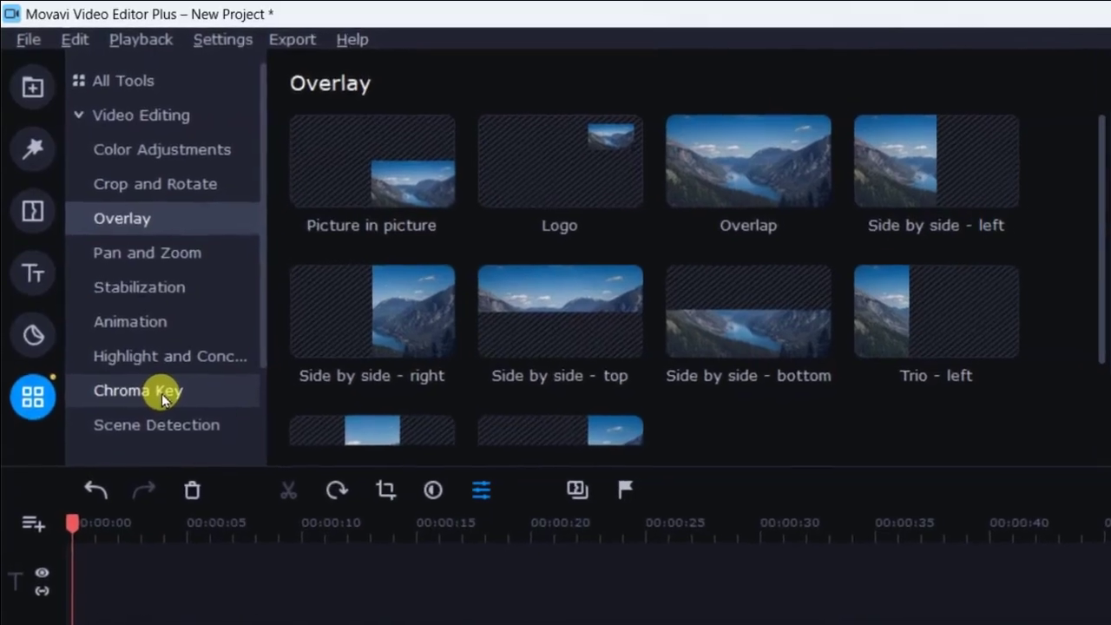
# Apply Chroma Key to the Smoke Green Screen clip to key out the green, and check the result around 00:37.
pyautogui.click(130, 328)
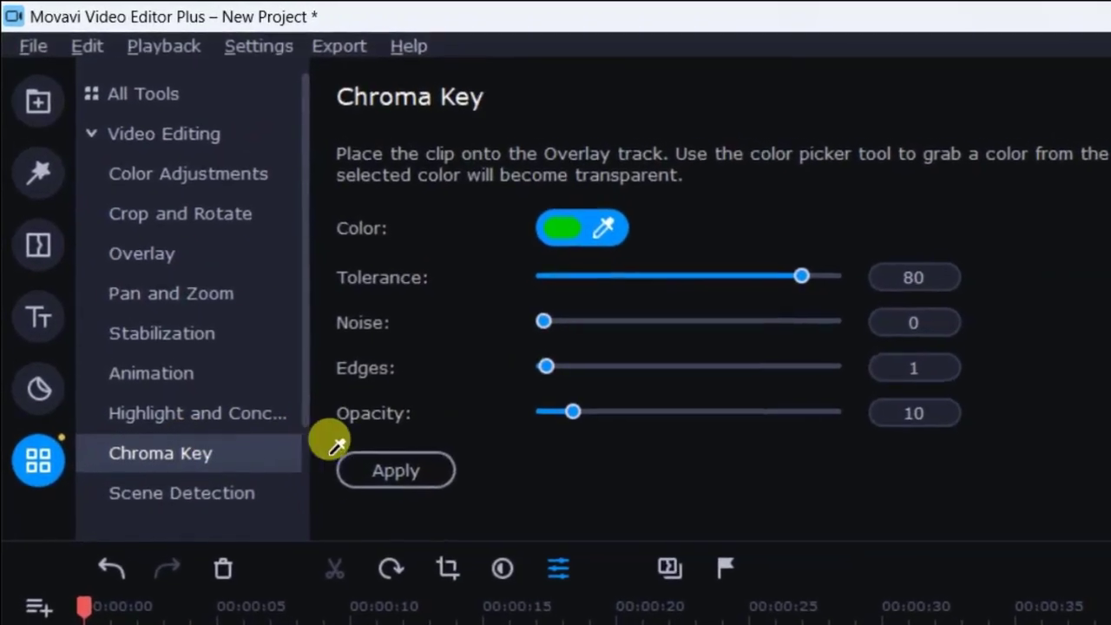
pyautogui.click(358, 426)
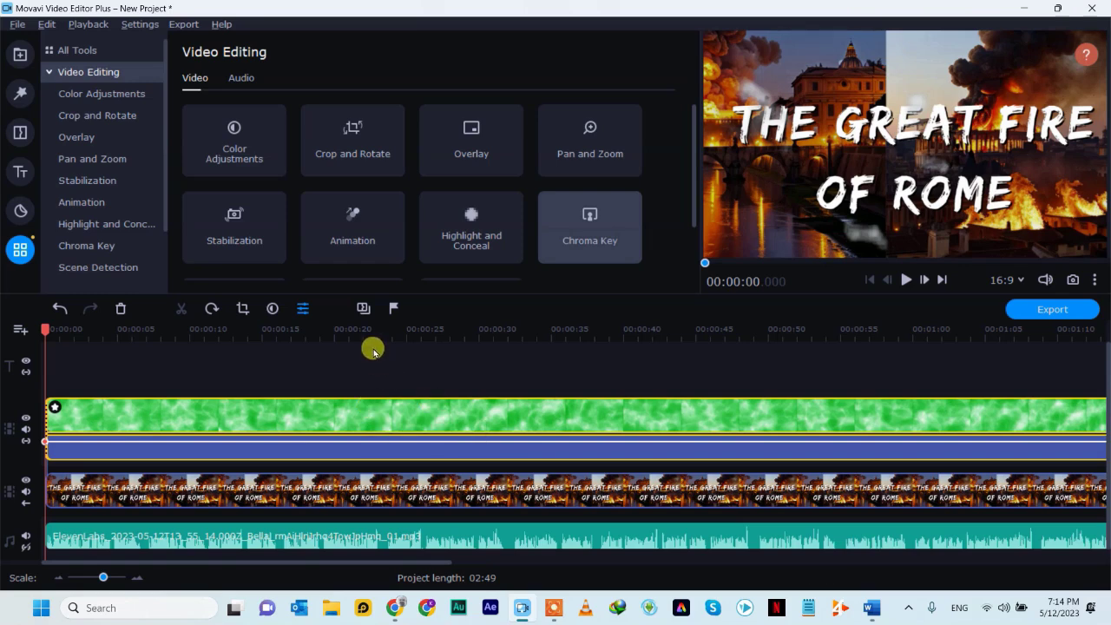
pyautogui.moveTo(368, 339); pyautogui.dragTo(582, 380)
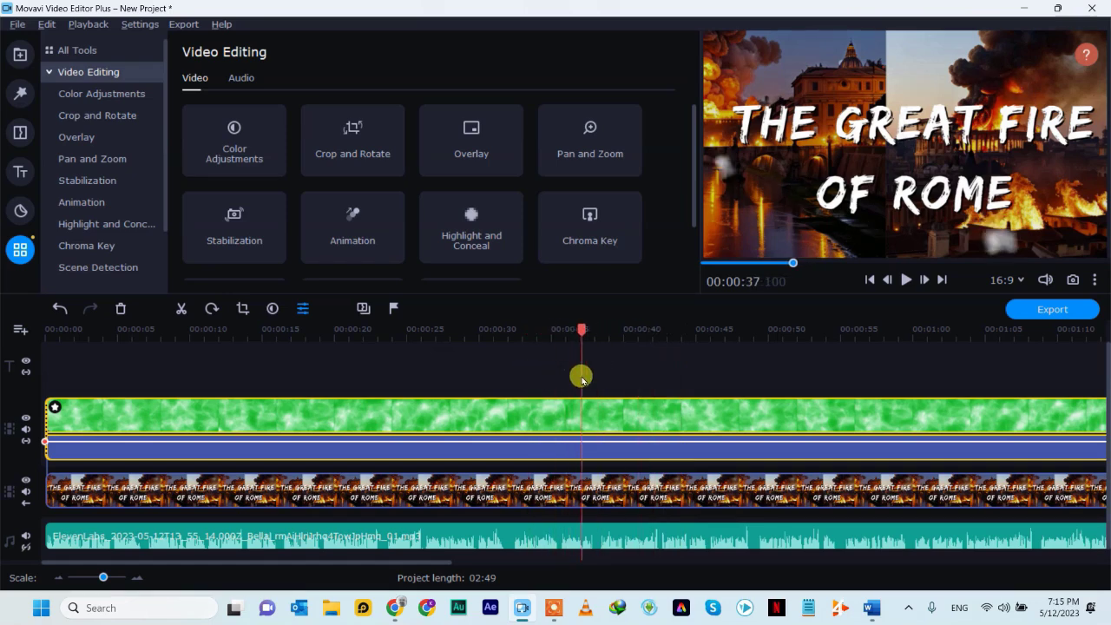
# Split the smoke clip at about 02:18, past the end of the thumbnail, and delete the remaining part.
pyautogui.moveTo(452, 562); pyautogui.dragTo(939, 557)
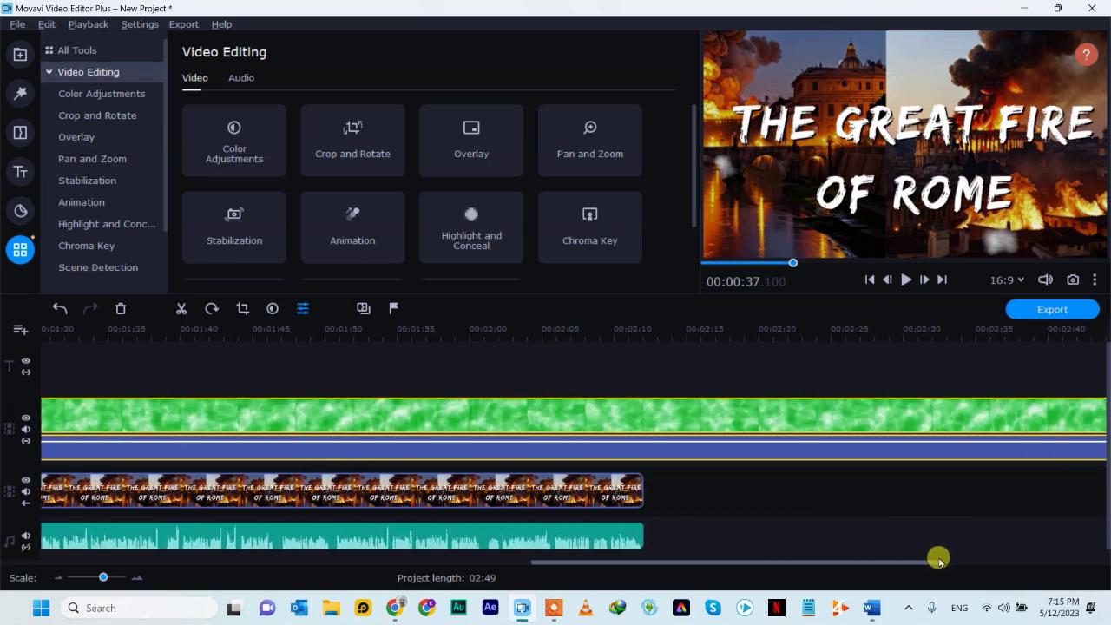
pyautogui.click(735, 402)
pyautogui.click(178, 310)
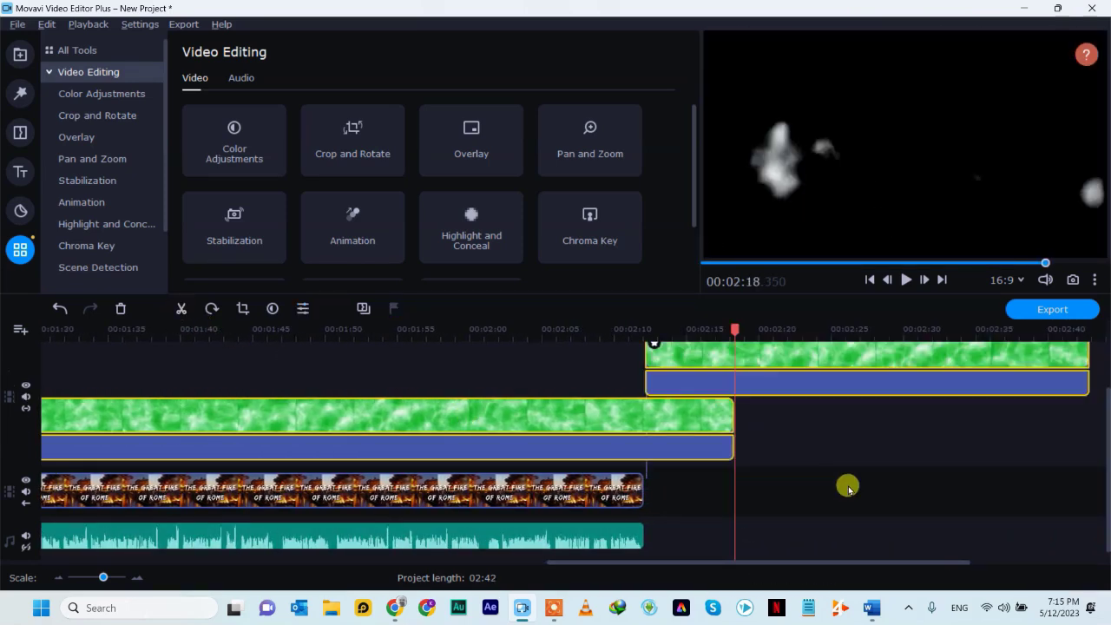
pyautogui.click(779, 401)
pyautogui.click(772, 364)
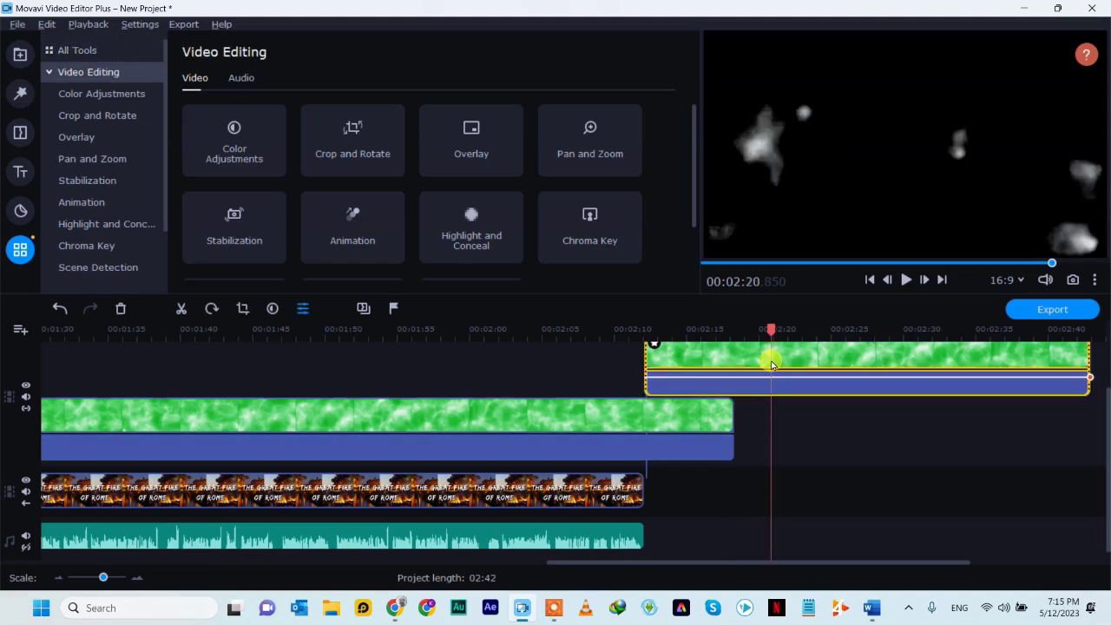
pyautogui.press('Delete')
# Trim the smoke clip's end to match the thumbnail and voice-over at 02:12, and return the playhead to the start.
pyautogui.click(699, 426)
pyautogui.moveTo(732, 422); pyautogui.dragTo(647, 426)
pyautogui.click(289, 342)
pyautogui.click(220, 332)
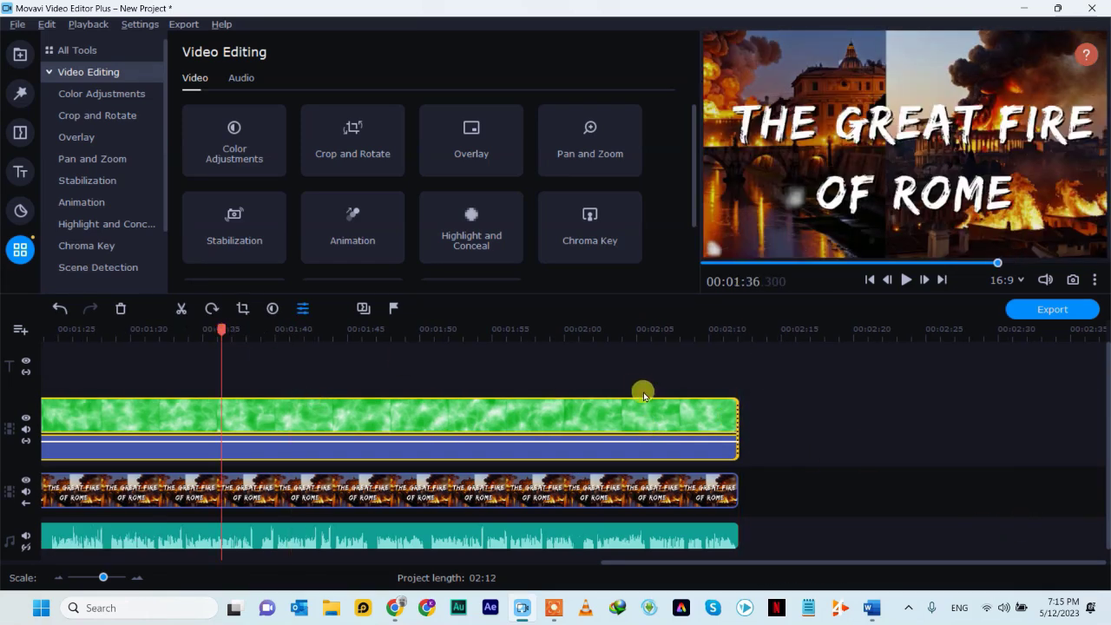
pyautogui.moveTo(781, 560); pyautogui.dragTo(212, 588)
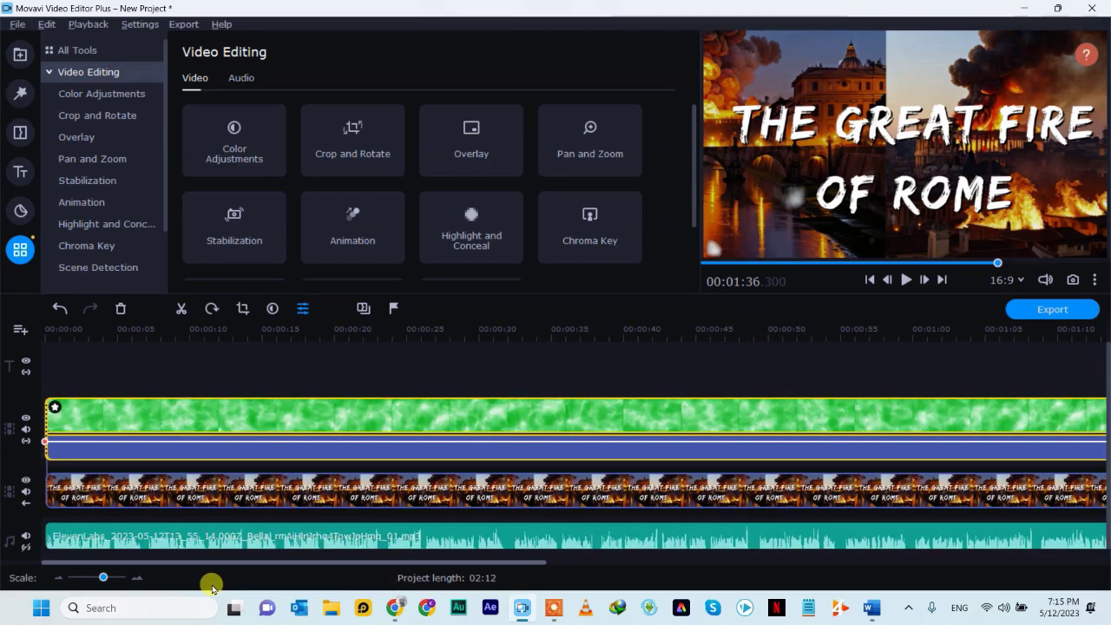
pyautogui.click(50, 335)
pyautogui.click(273, 387)
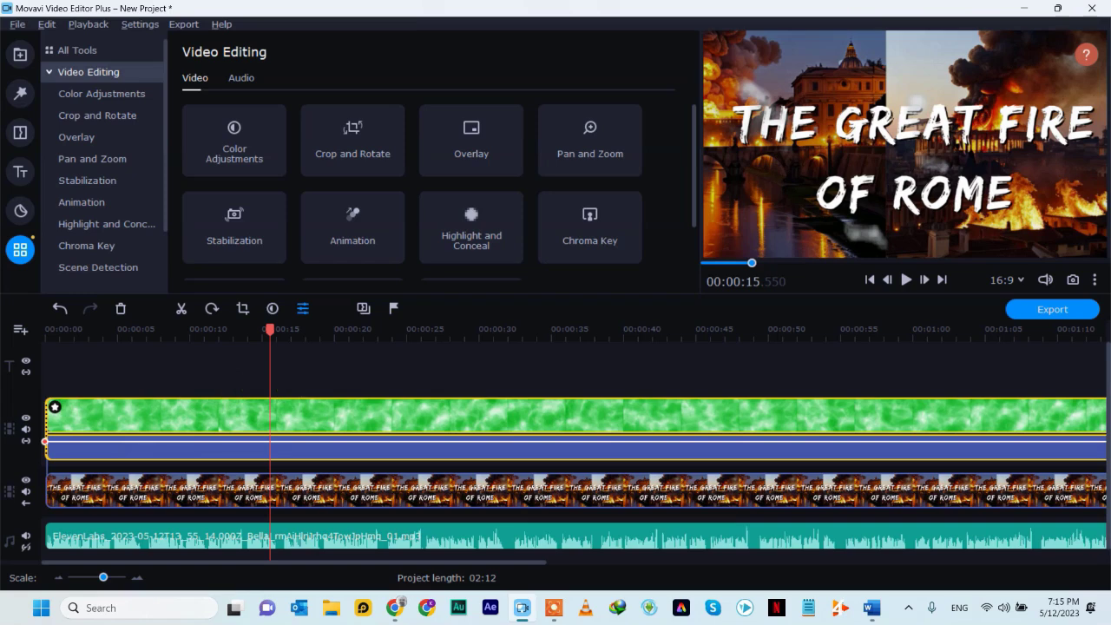
pyautogui.press('Home')
pyautogui.click(346, 446)
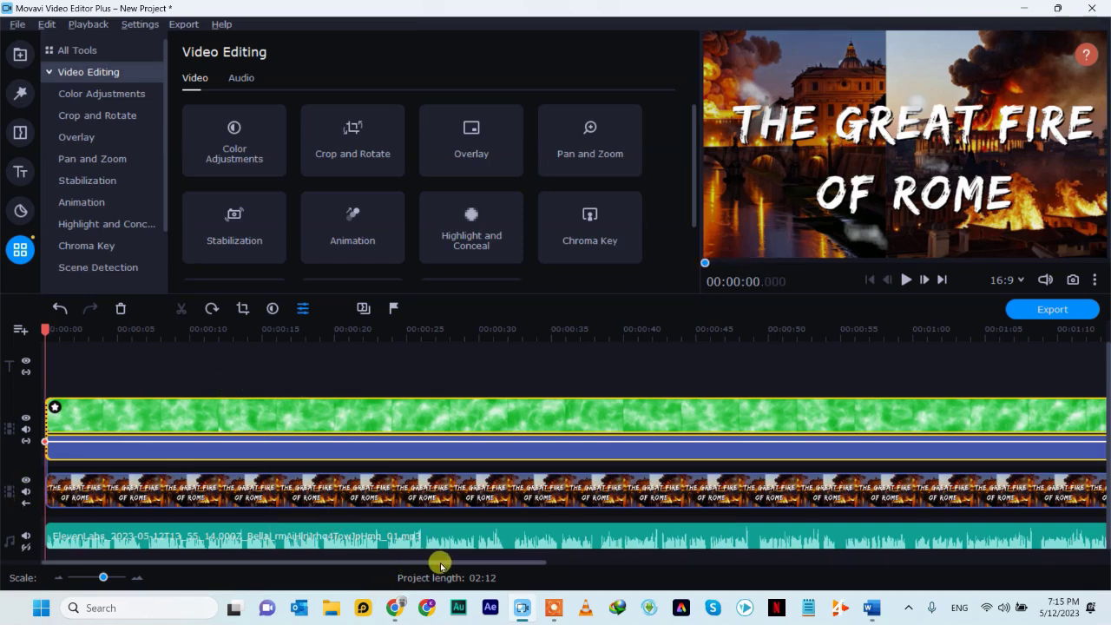
# Place the Timer title at the start of the title track and extend it to the end of the video at 02:12.
pyautogui.hscroll(2, 440, 564)
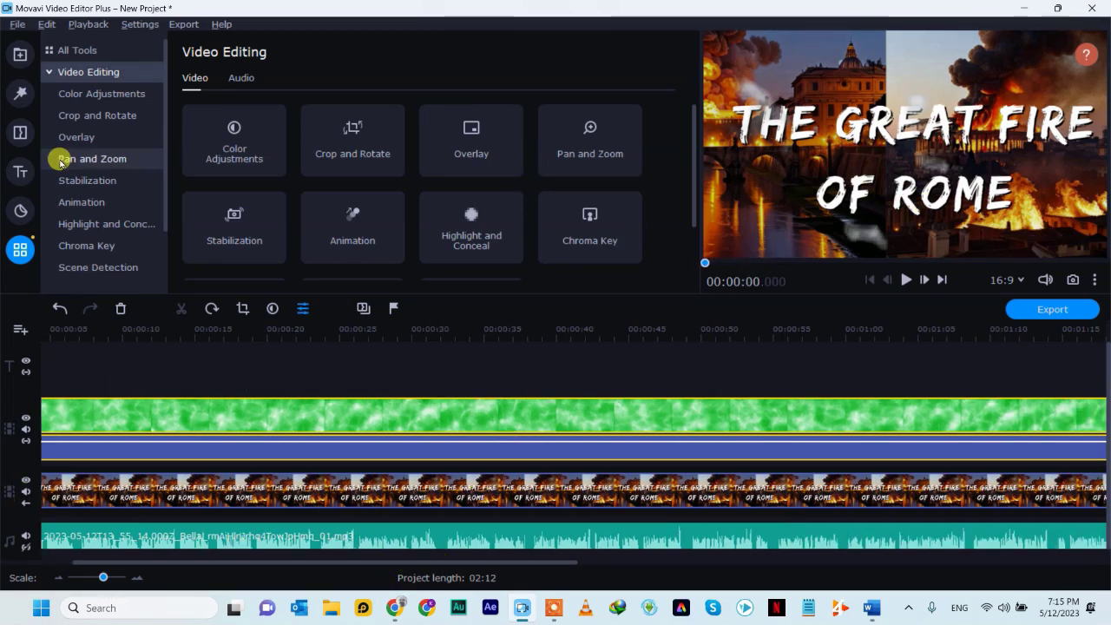
pyautogui.click(23, 171)
pyautogui.scroll(-3, 461, 258)
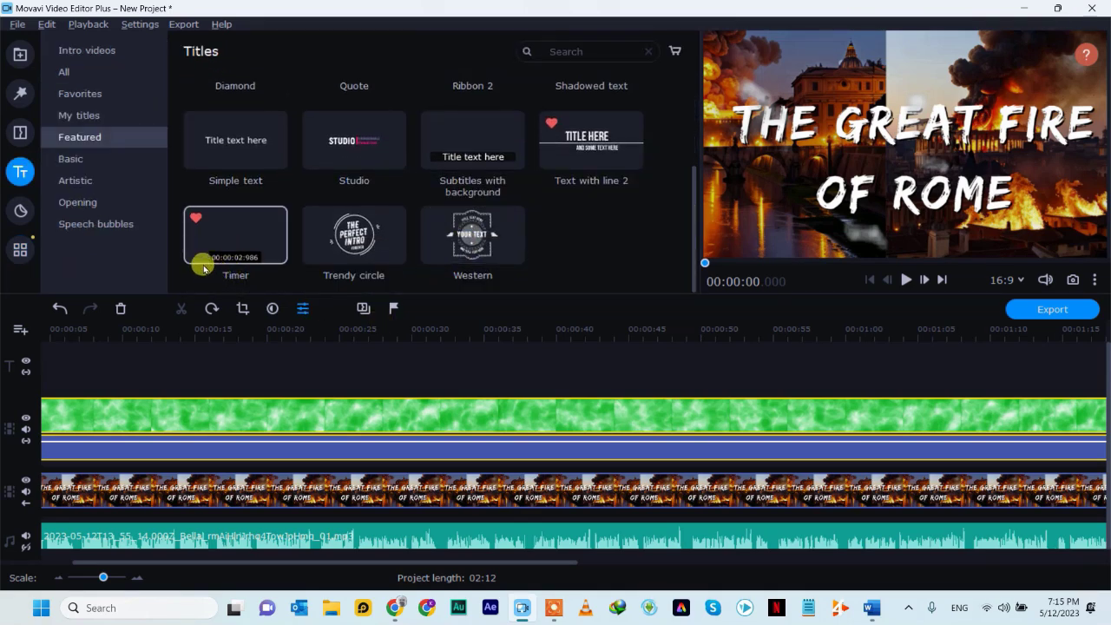
pyautogui.moveTo(225, 245); pyautogui.dragTo(39, 379)
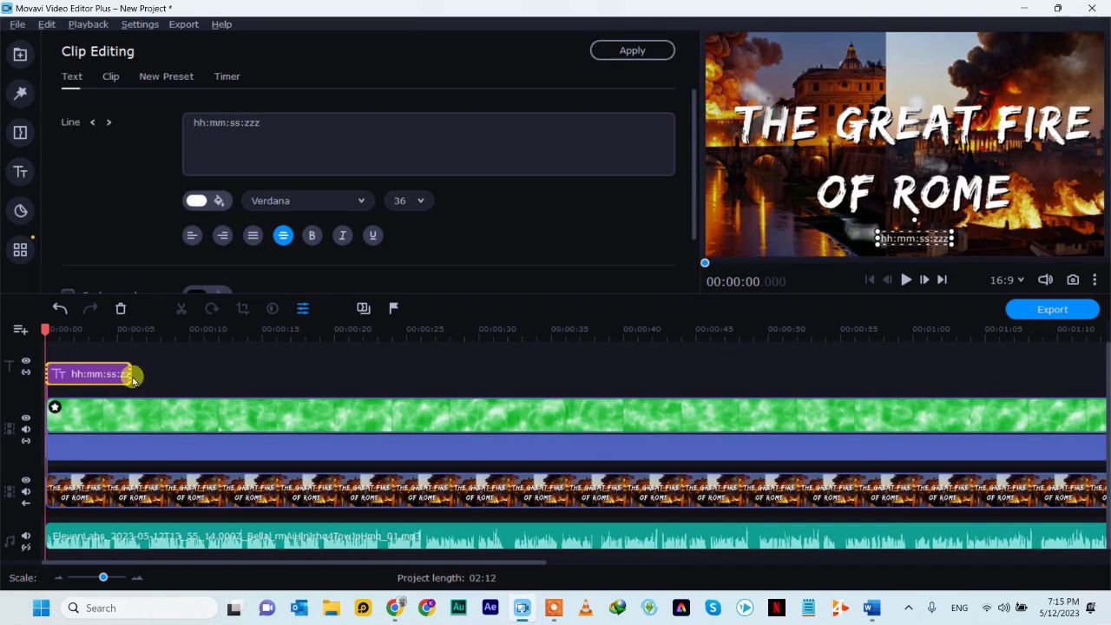
pyautogui.moveTo(130, 379); pyautogui.dragTo(1097, 382)
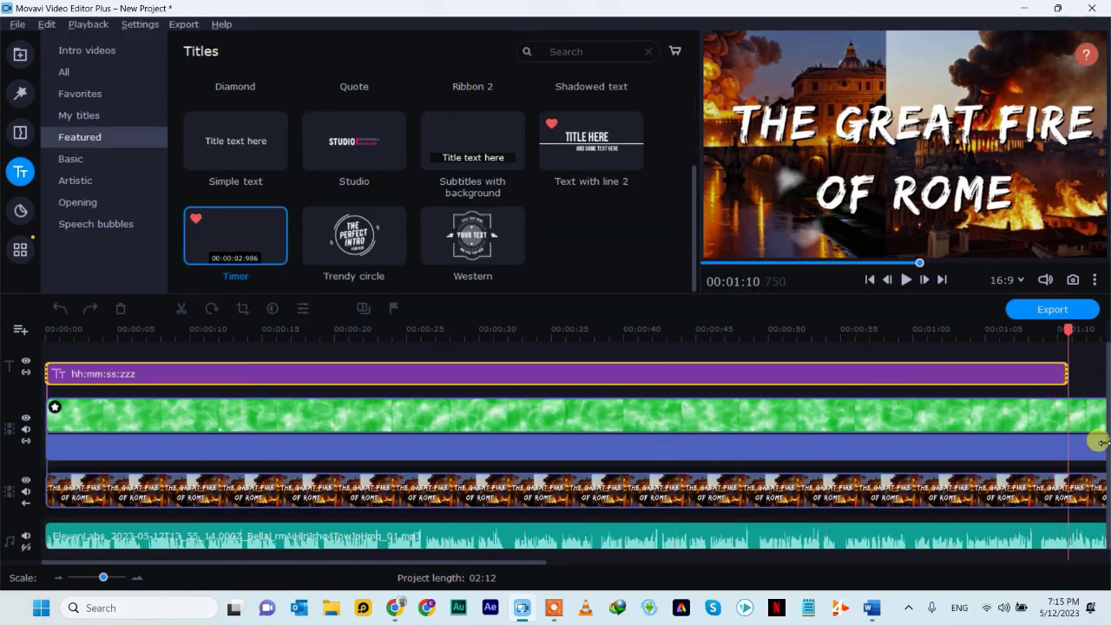
pyautogui.moveTo(302, 521); pyautogui.dragTo(510, 554)
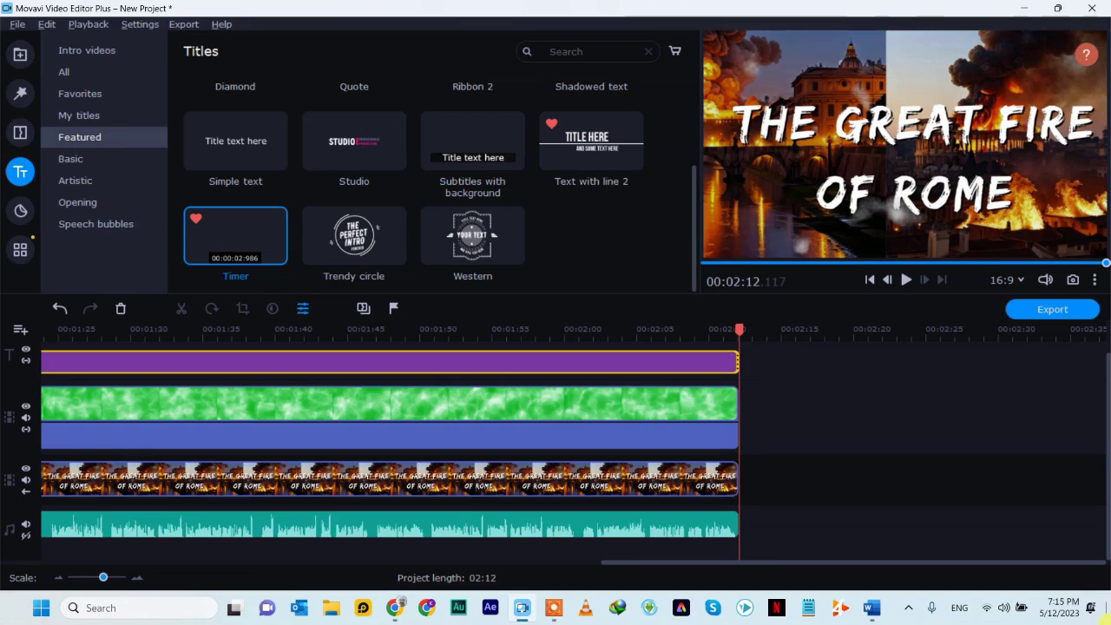
pyautogui.click(431, 330)
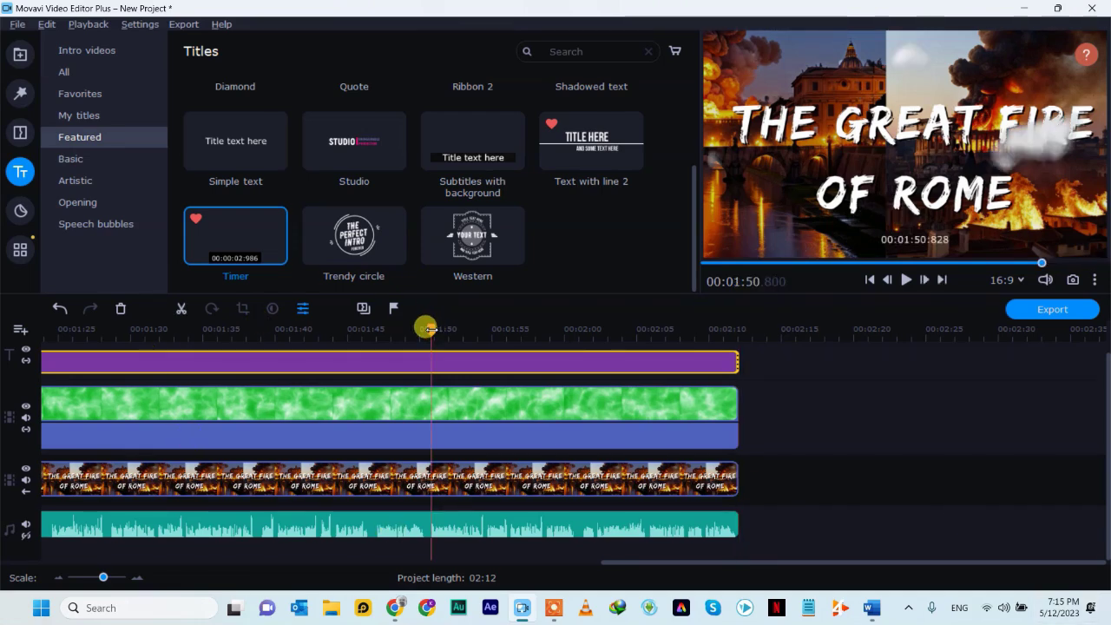
pyautogui.scroll(1, 1103, 461)
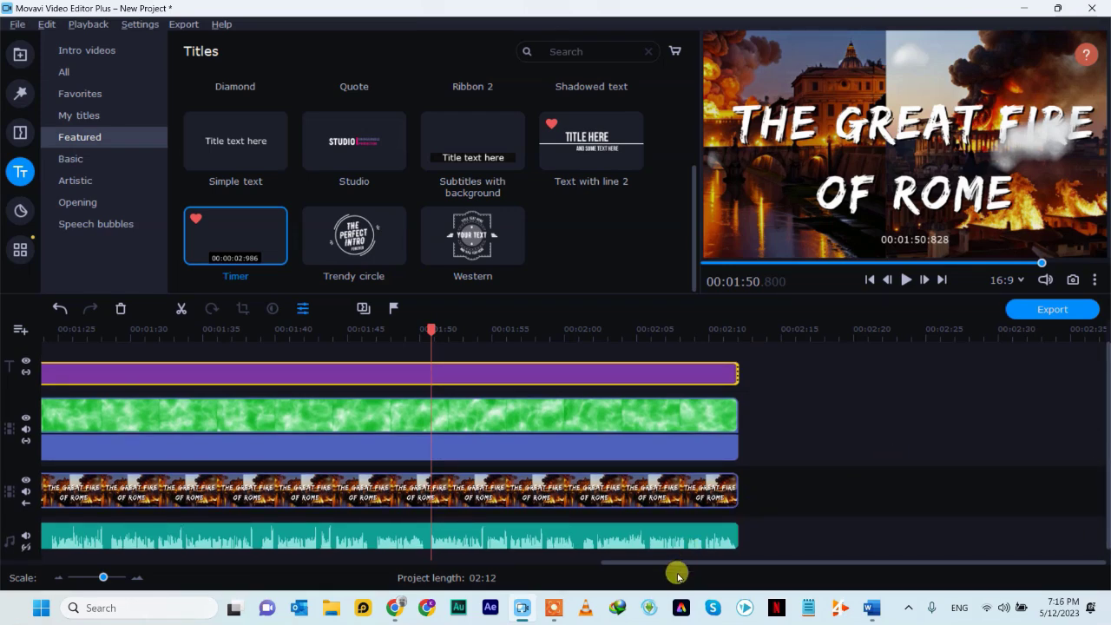
pyautogui.click(216, 331)
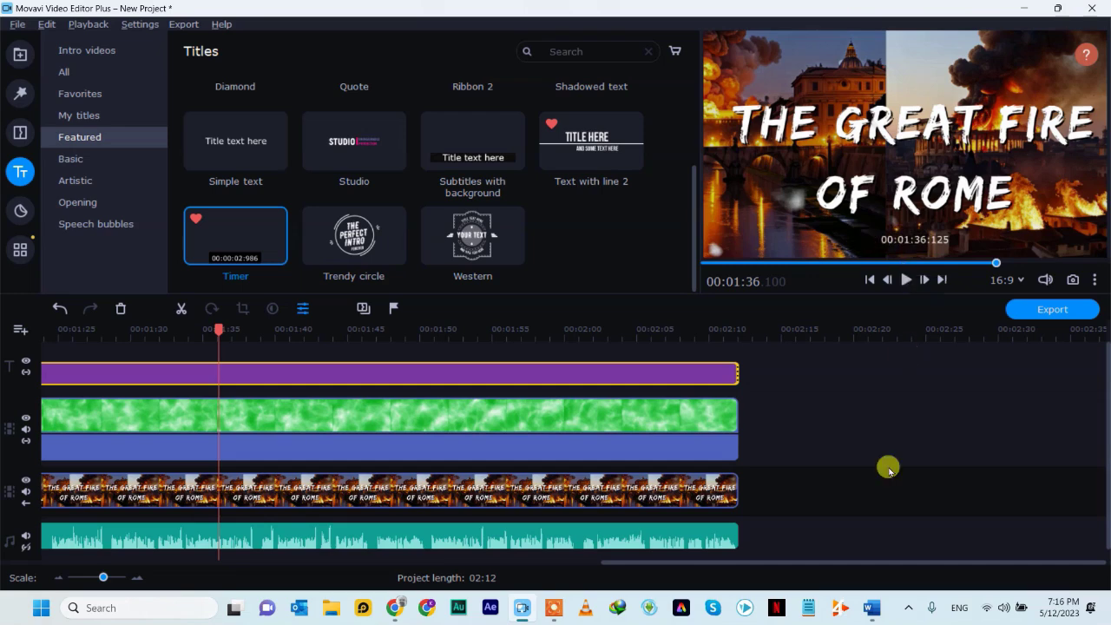
pyautogui.moveTo(792, 566); pyautogui.dragTo(52, 569)
pyautogui.click(59, 334)
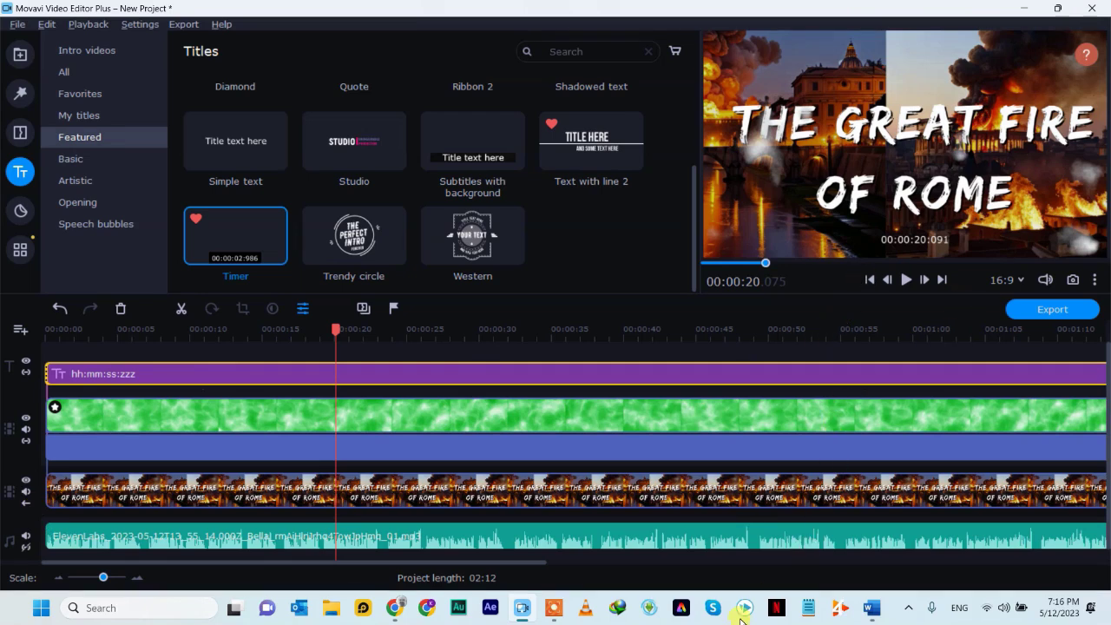
# Switch to Chrome and open the Audio library of the channel in YouTube Studio.
pyautogui.click(16, 59)
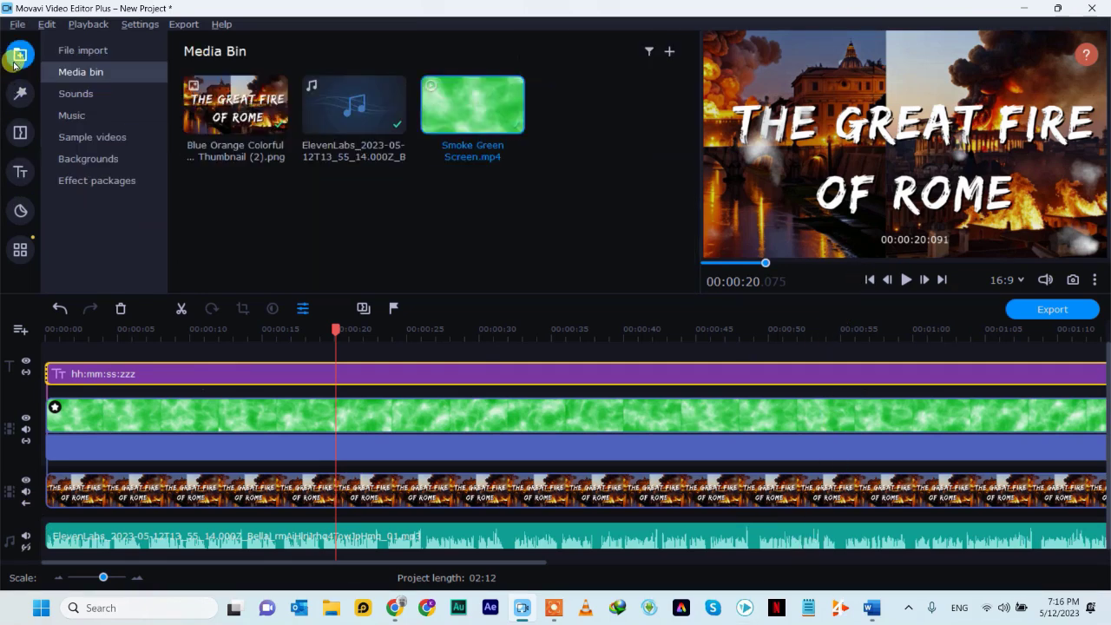
pyautogui.click(387, 617)
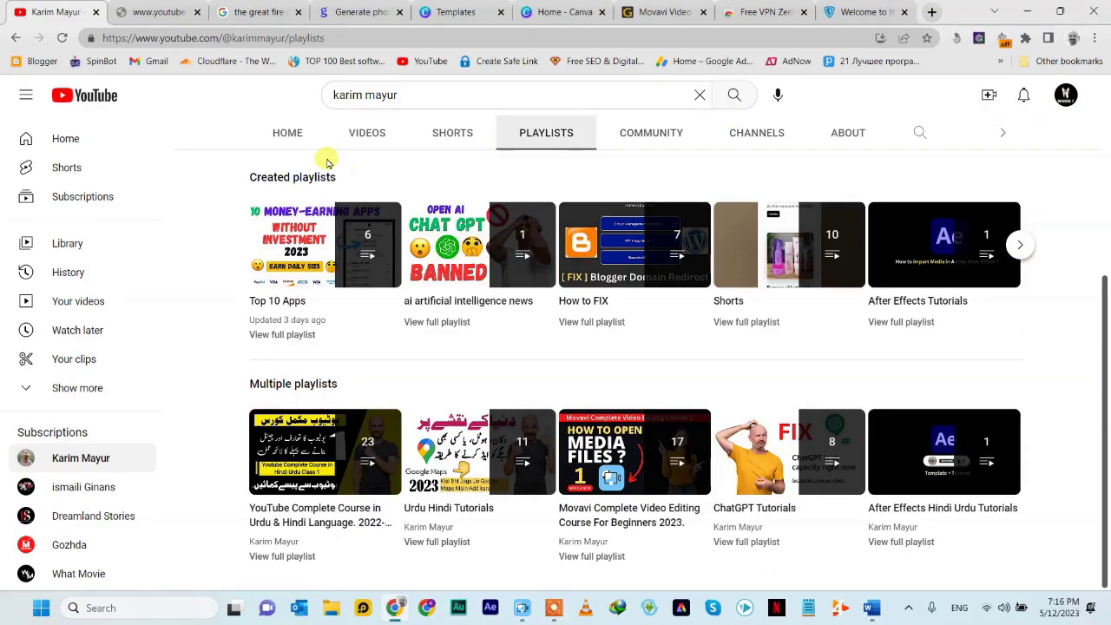
pyautogui.click(1064, 96)
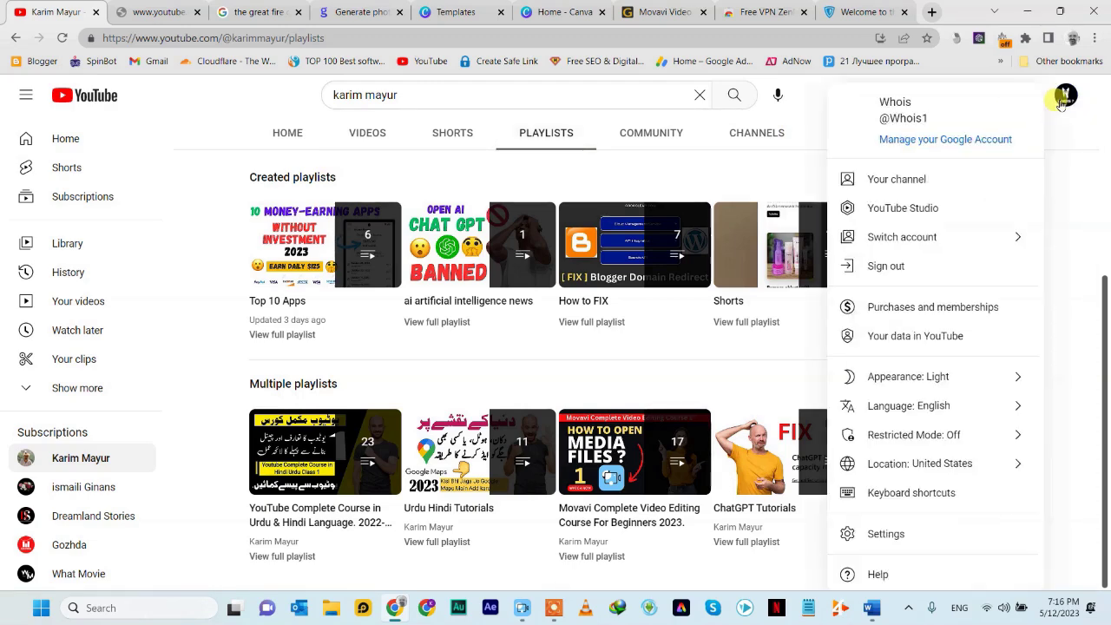
pyautogui.click(908, 209)
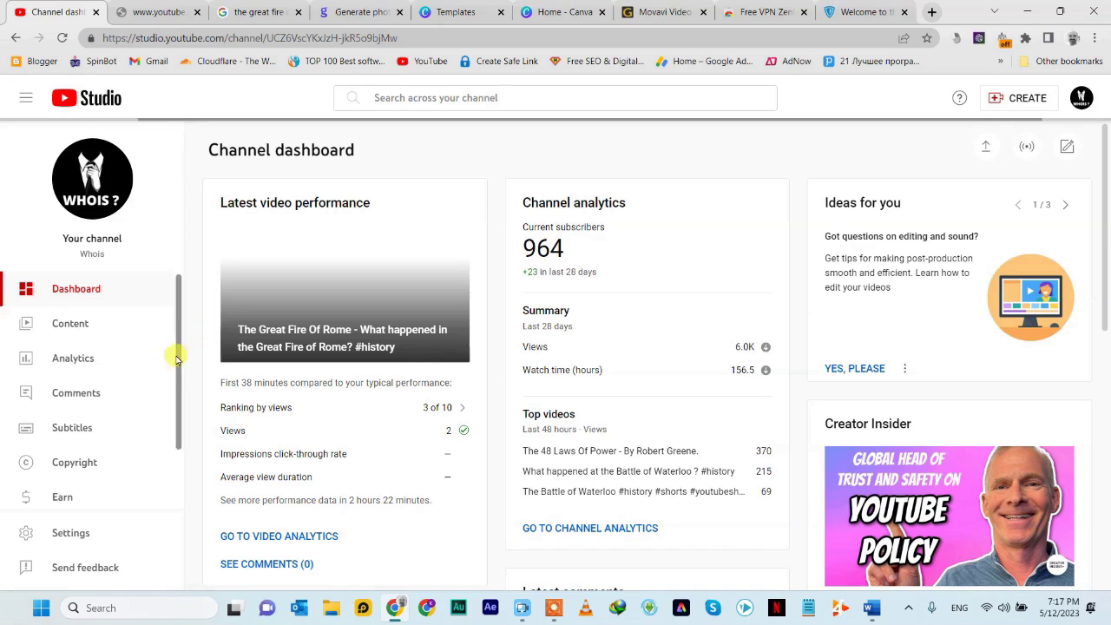
pyautogui.scroll(-3, 661, 382)
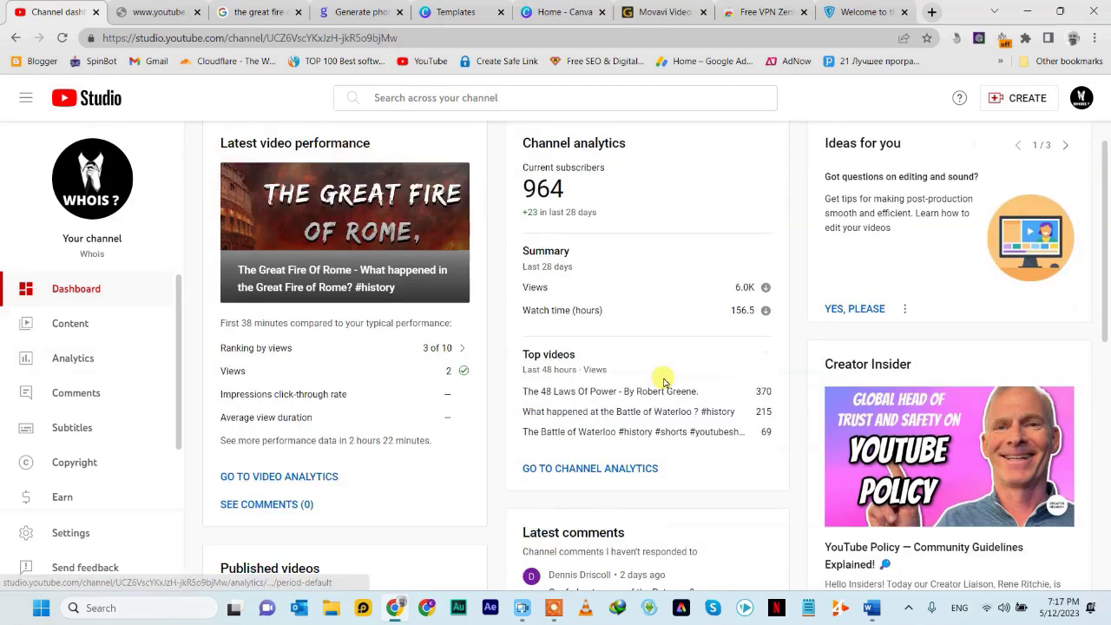
pyautogui.scroll(3, 665, 377)
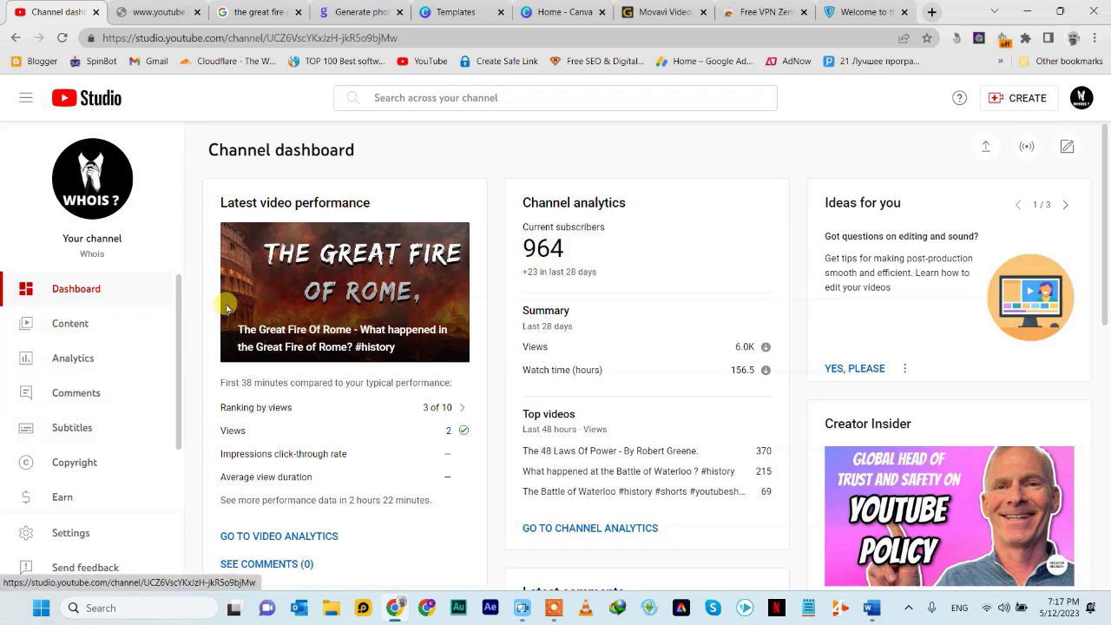
pyautogui.scroll(-2, 80, 345)
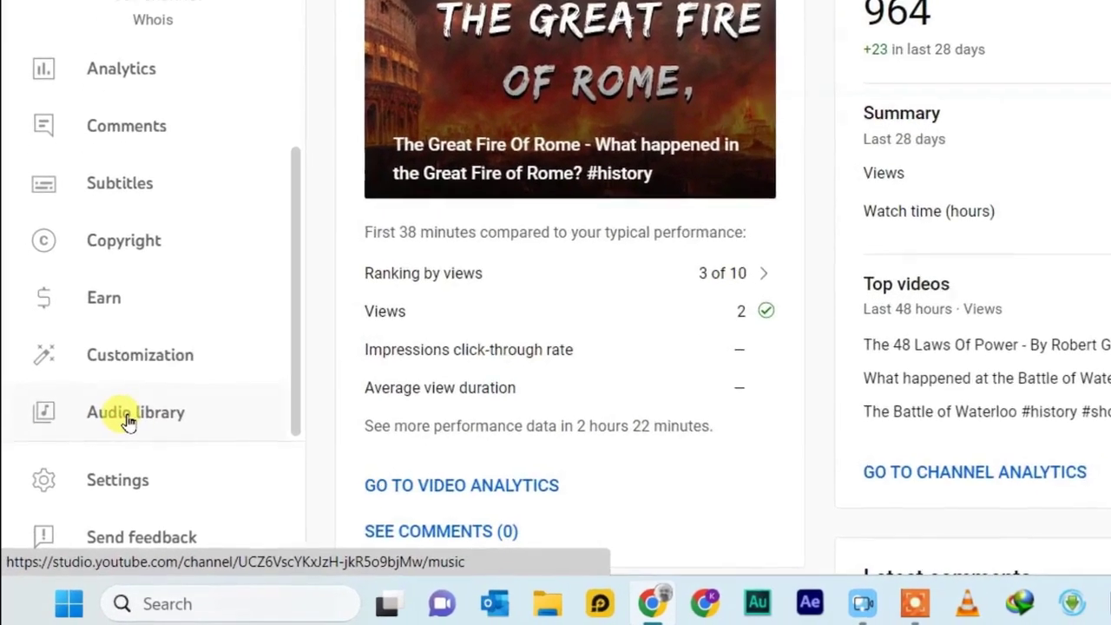
pyautogui.click(107, 439)
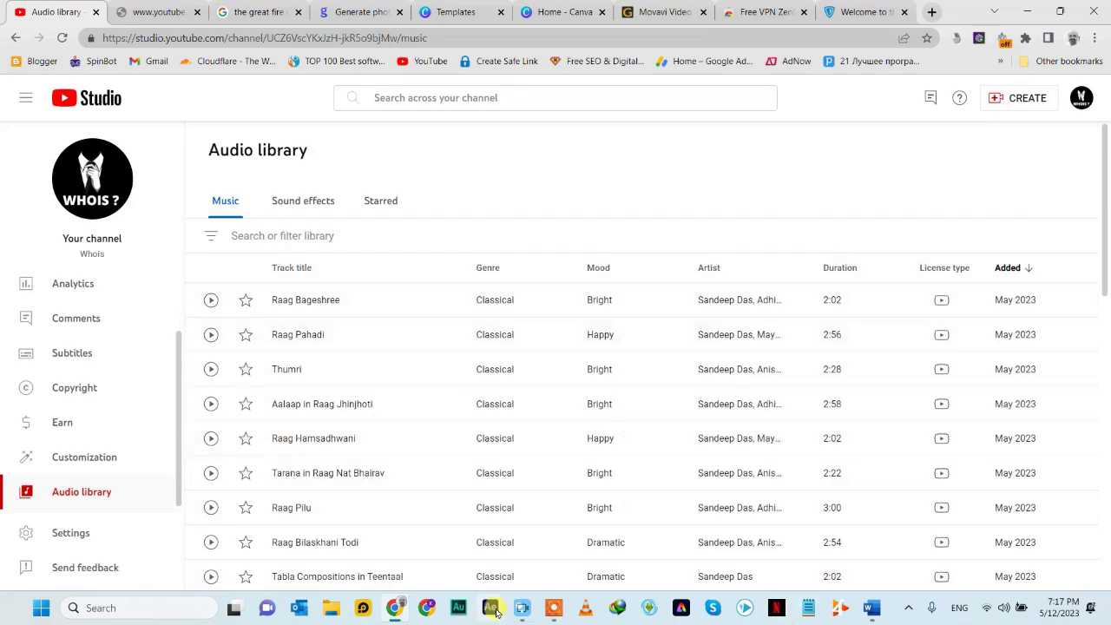
# Return to Movavi Video Editor Plus and import "Dreaming in 432Hz - Unicorn Heads.mp3" from folder 11 in Music into the media bin.
pyautogui.click(522, 608)
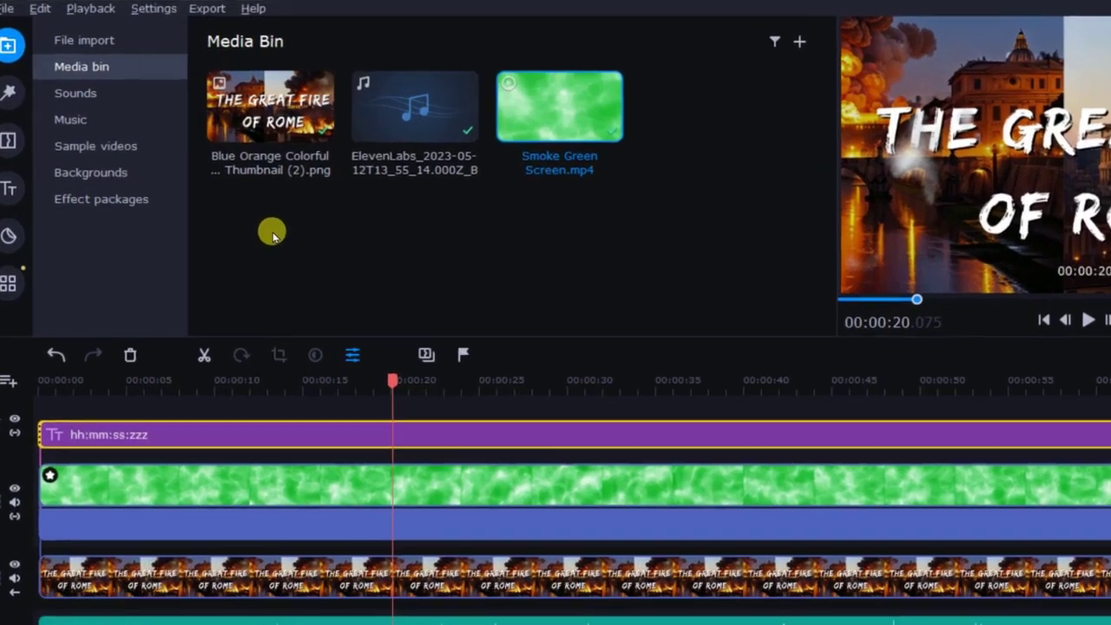
pyautogui.rightClick(237, 212)
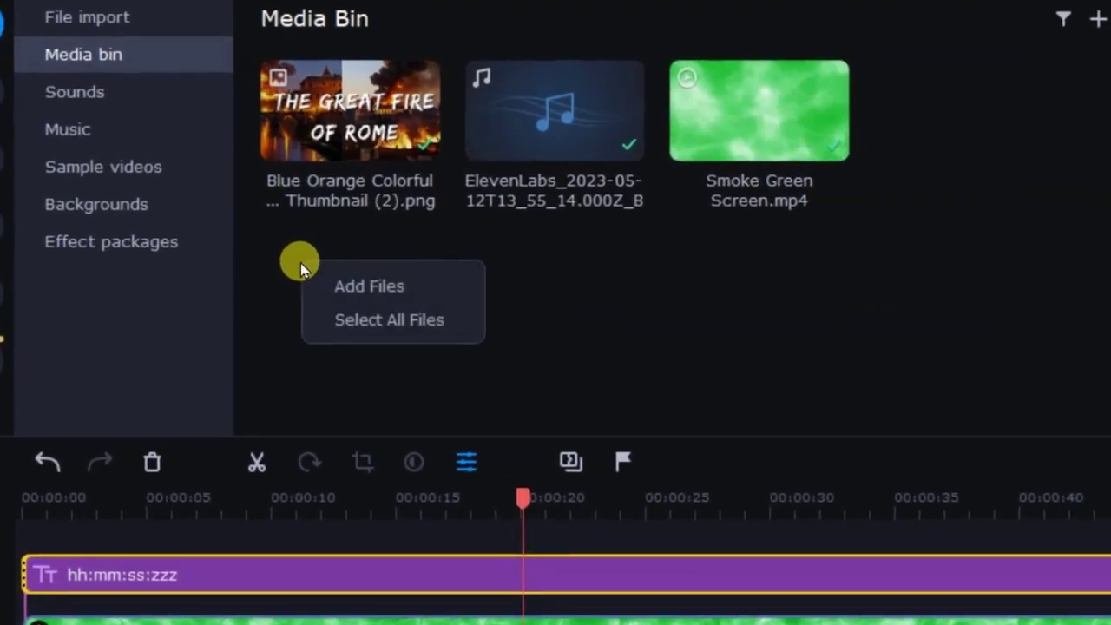
pyautogui.click(358, 299)
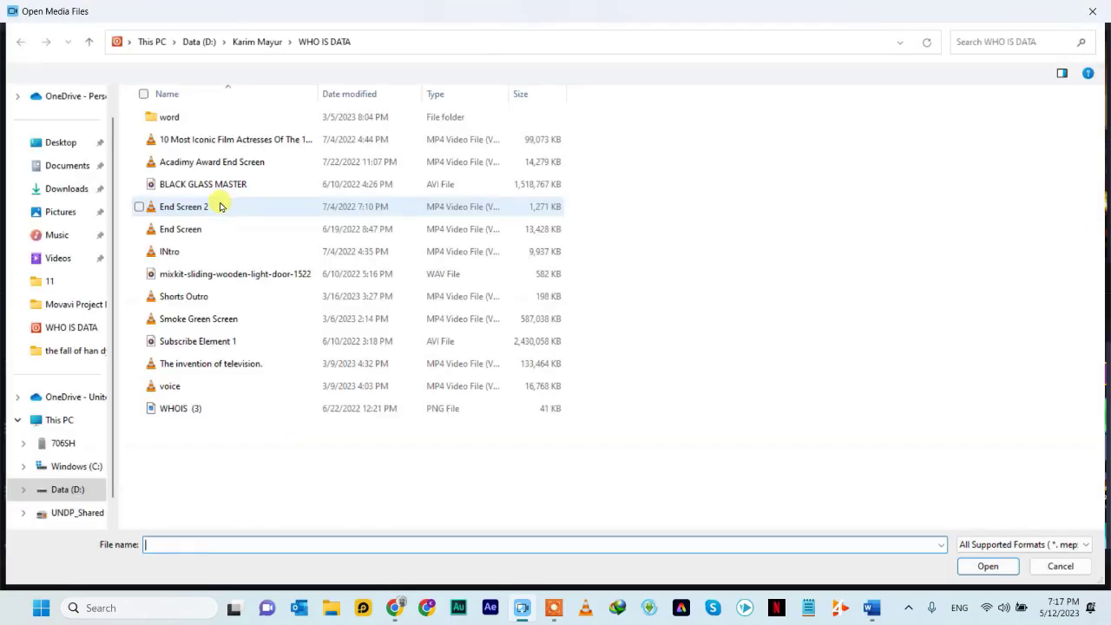
pyautogui.click(61, 234)
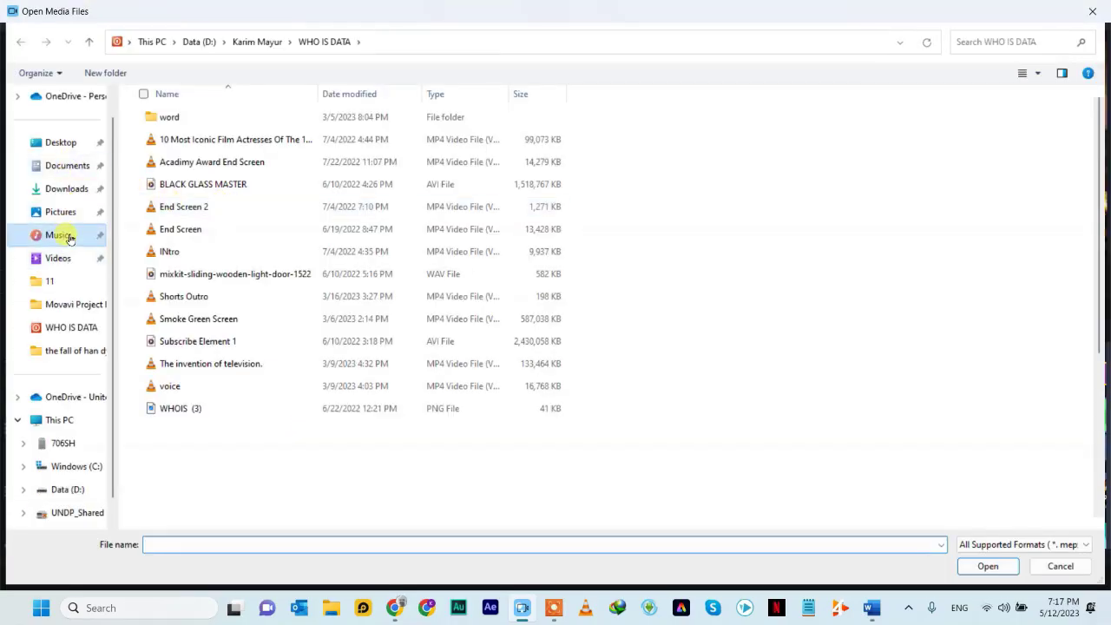
pyautogui.doubleClick(205, 123)
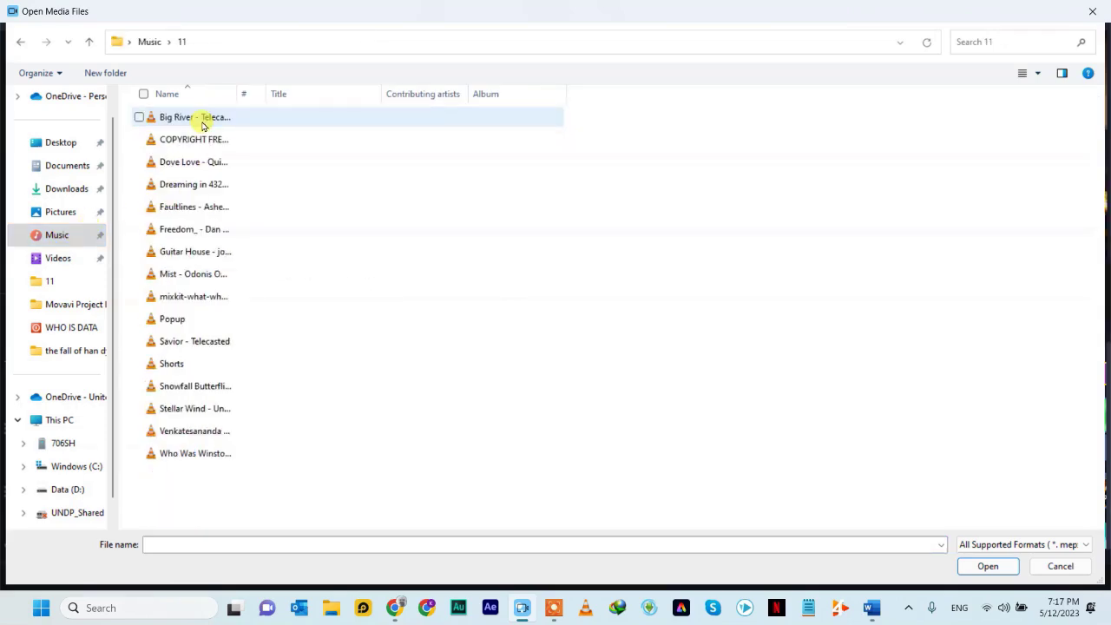
pyautogui.doubleClick(220, 185)
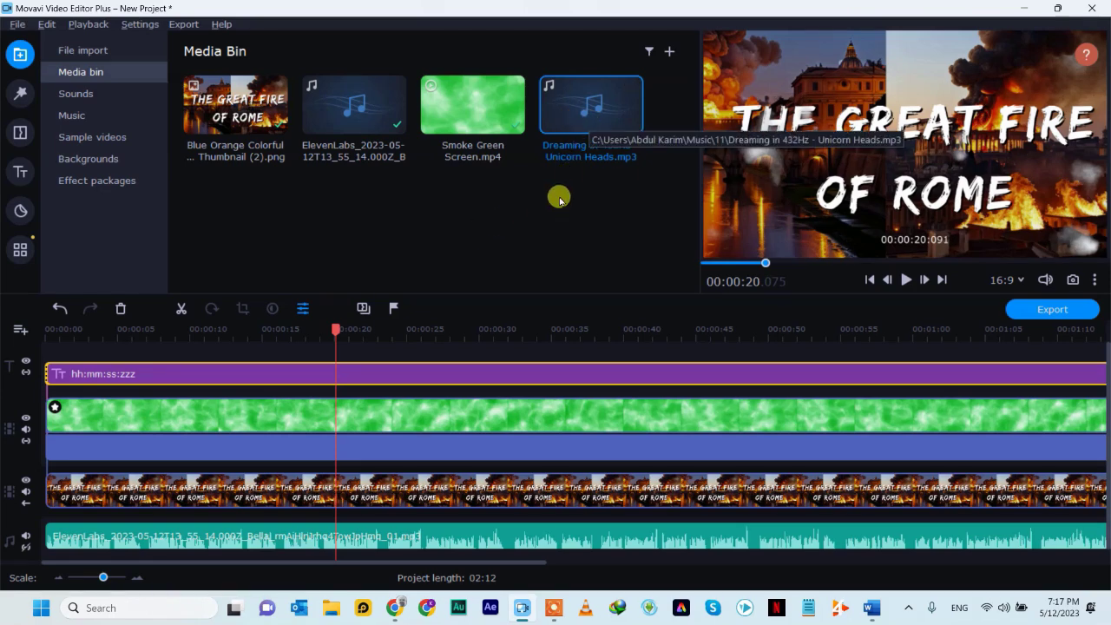
# Place "Dreaming in 432Hz - Unicorn Heads.mp3" at the start of the audio track and set its volume to 25%.
pyautogui.moveTo(585, 104); pyautogui.dragTo(33, 498)
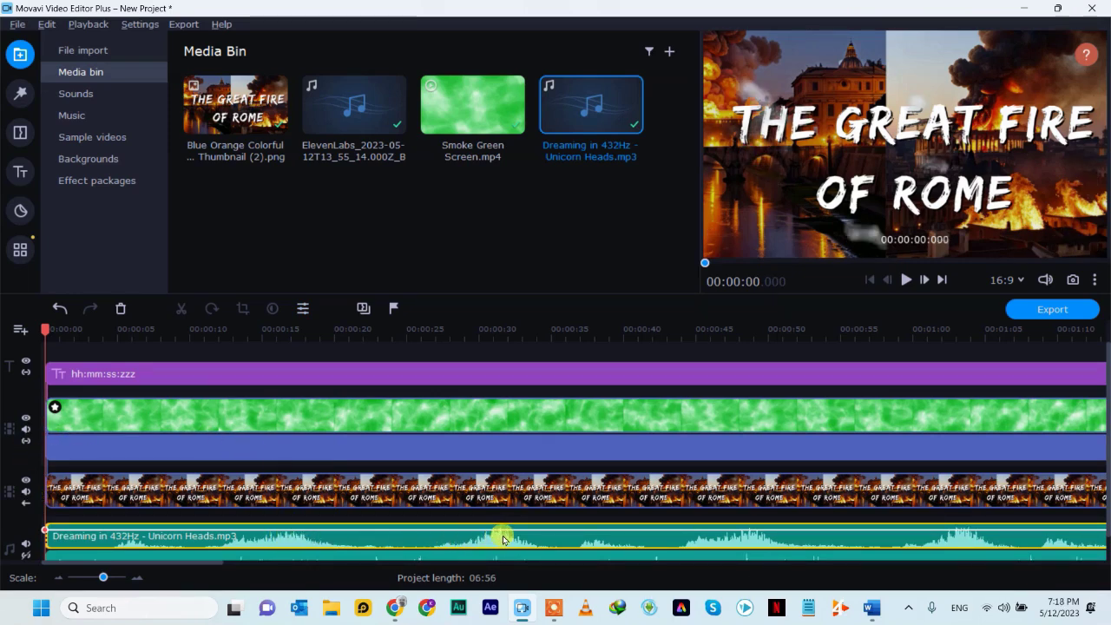
pyautogui.doubleClick(250, 543)
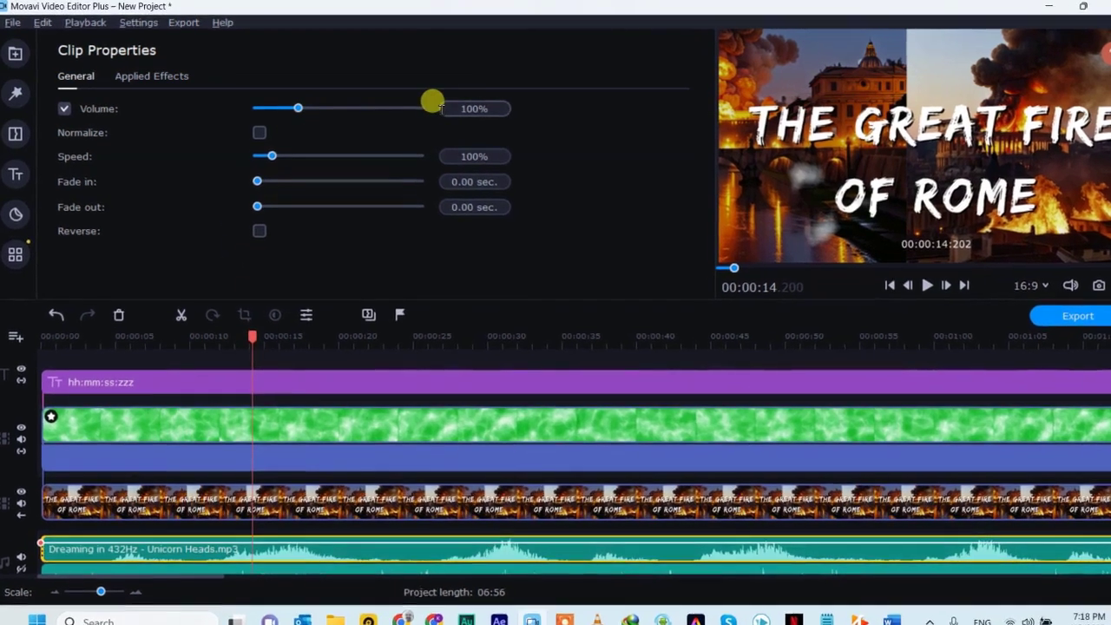
pyautogui.click(466, 108)
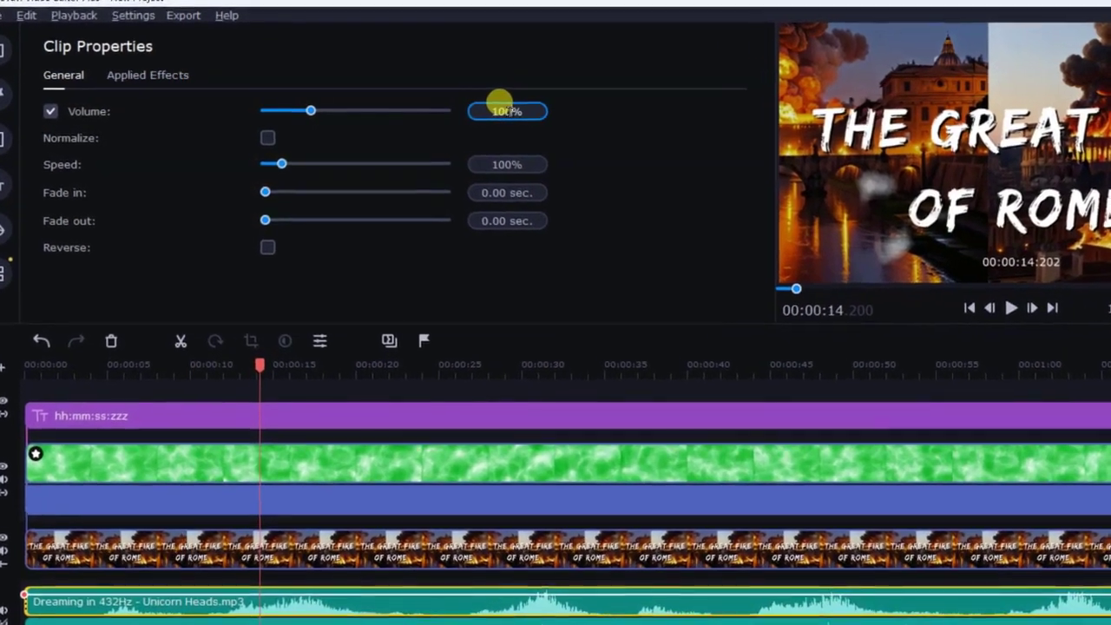
pyautogui.doubleClick(499, 108)
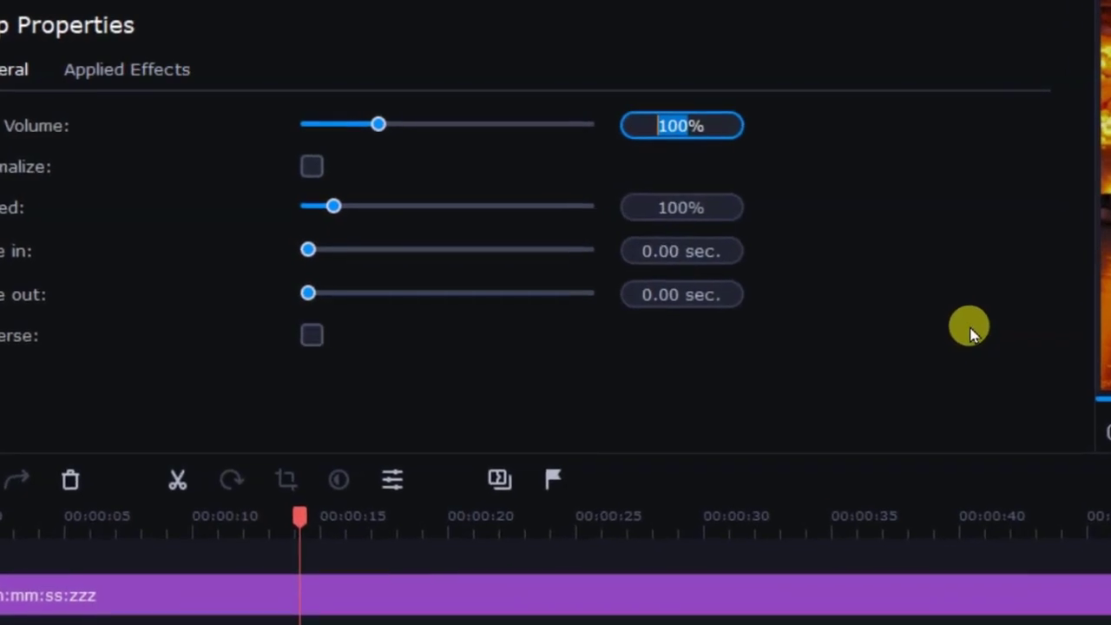
pyautogui.write('25')
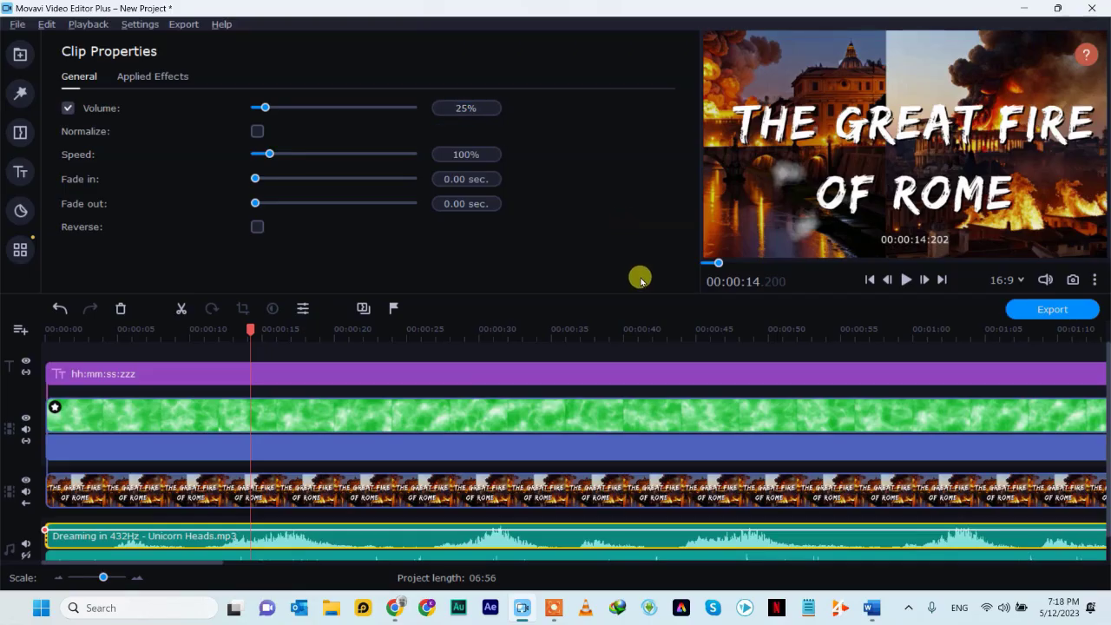
pyautogui.press('Home')
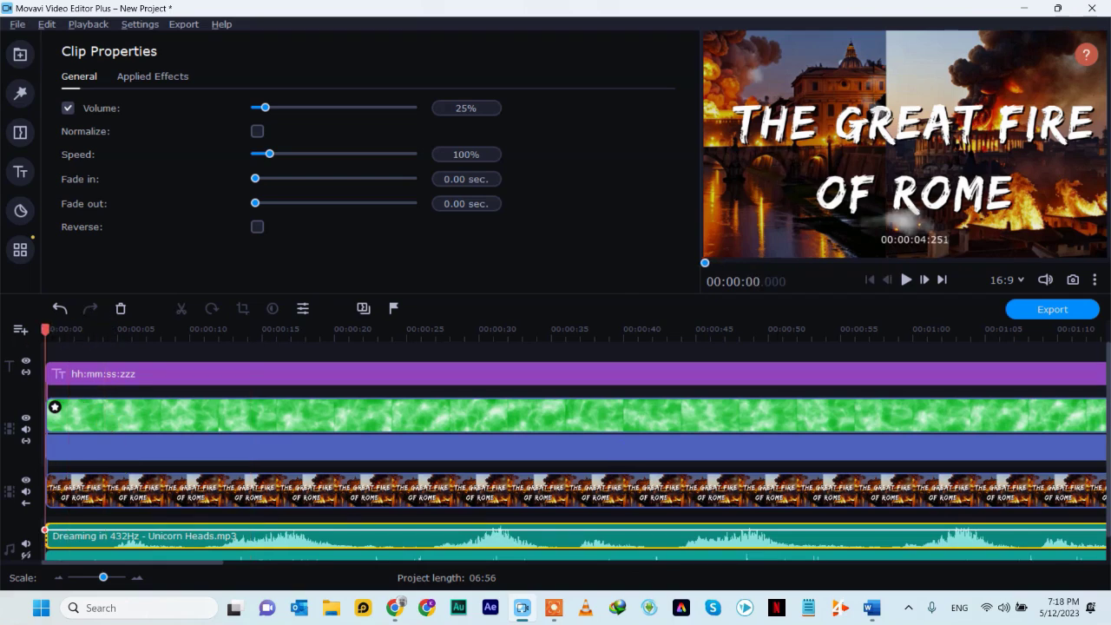
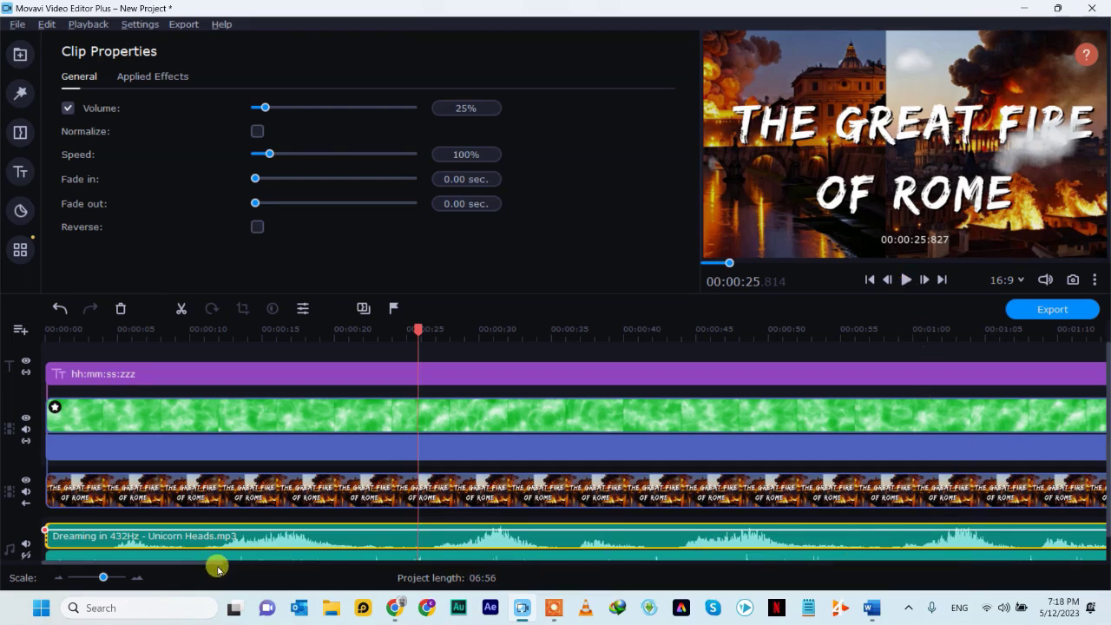
# Split the music past the video's end, delete the remainder, trim it to 02:12, and return the playhead to the start.
pyautogui.moveTo(221, 565); pyautogui.dragTo(460, 575)
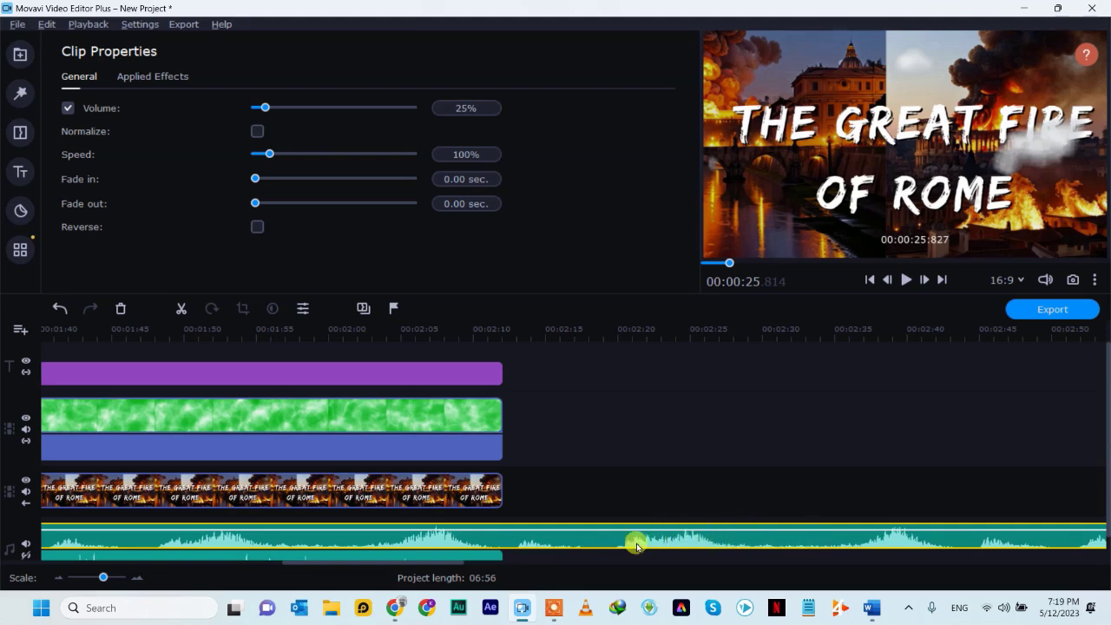
pyautogui.click(555, 547)
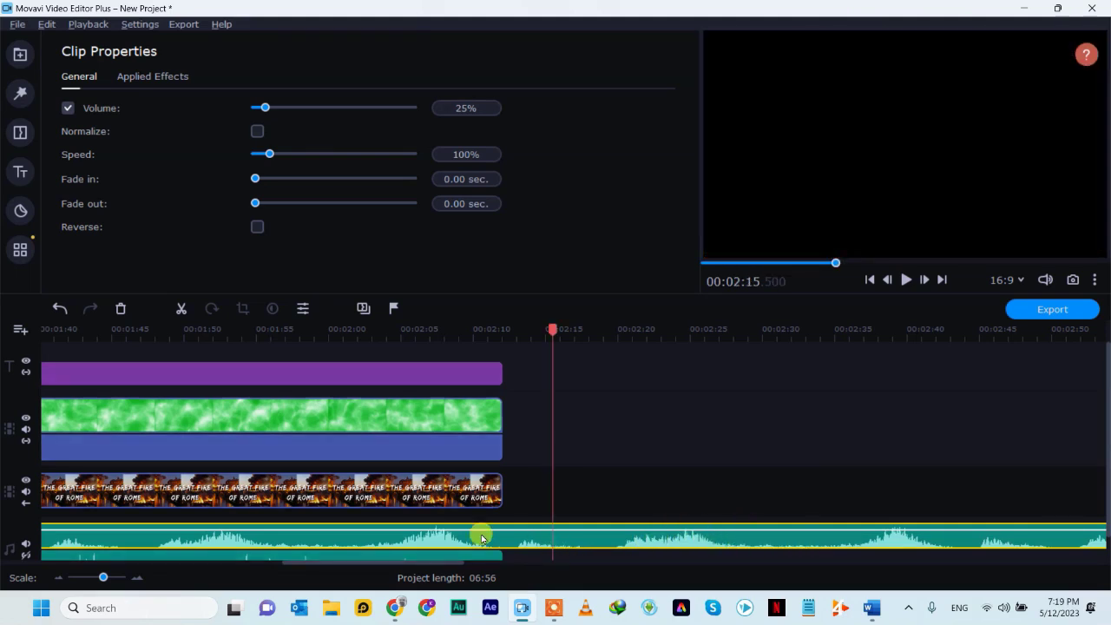
pyautogui.click(180, 308)
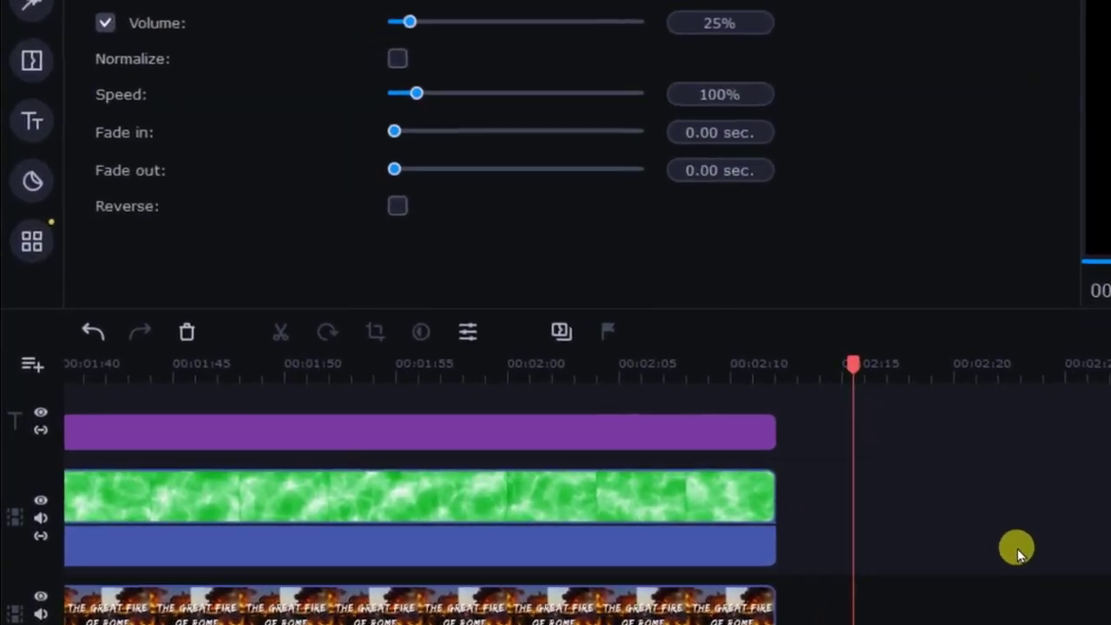
pyautogui.click(628, 535)
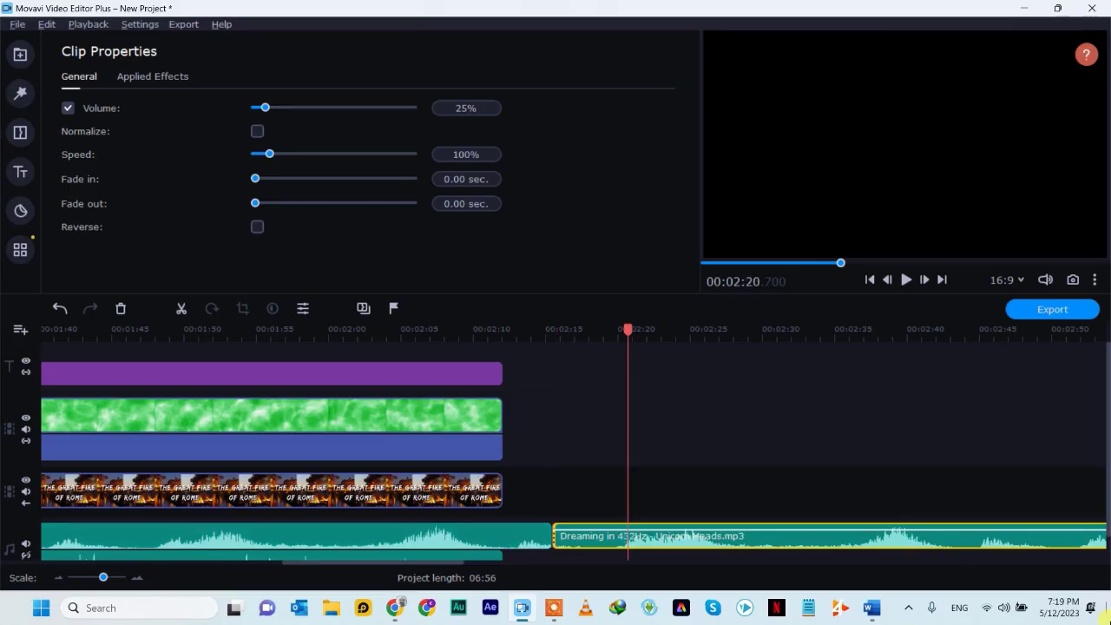
pyautogui.press('Delete')
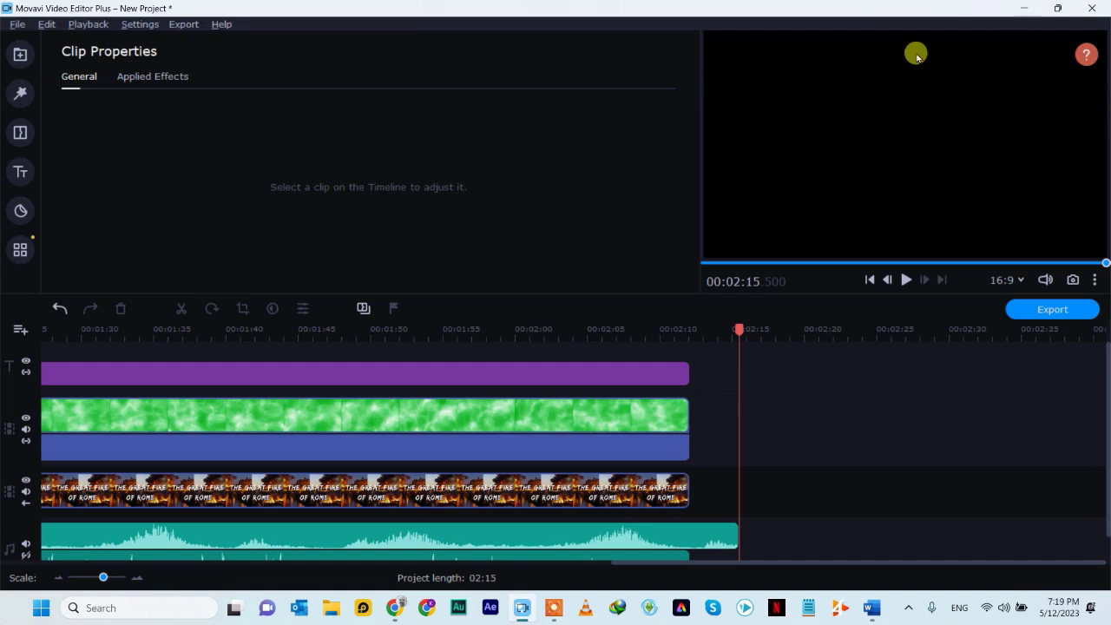
pyautogui.click(735, 546)
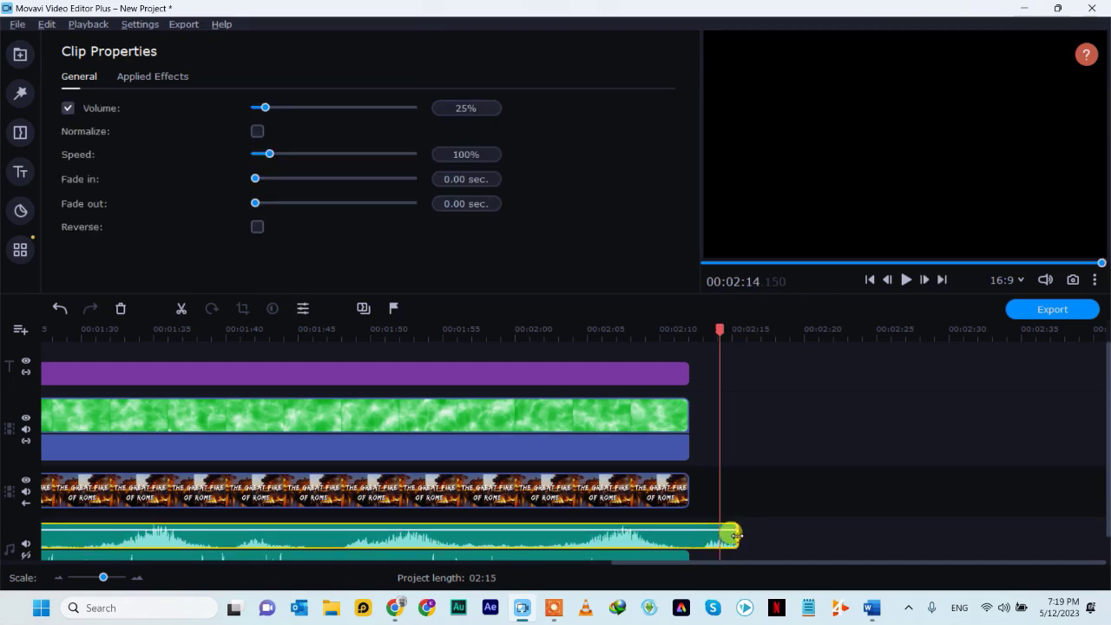
pyautogui.moveTo(735, 536); pyautogui.dragTo(694, 533)
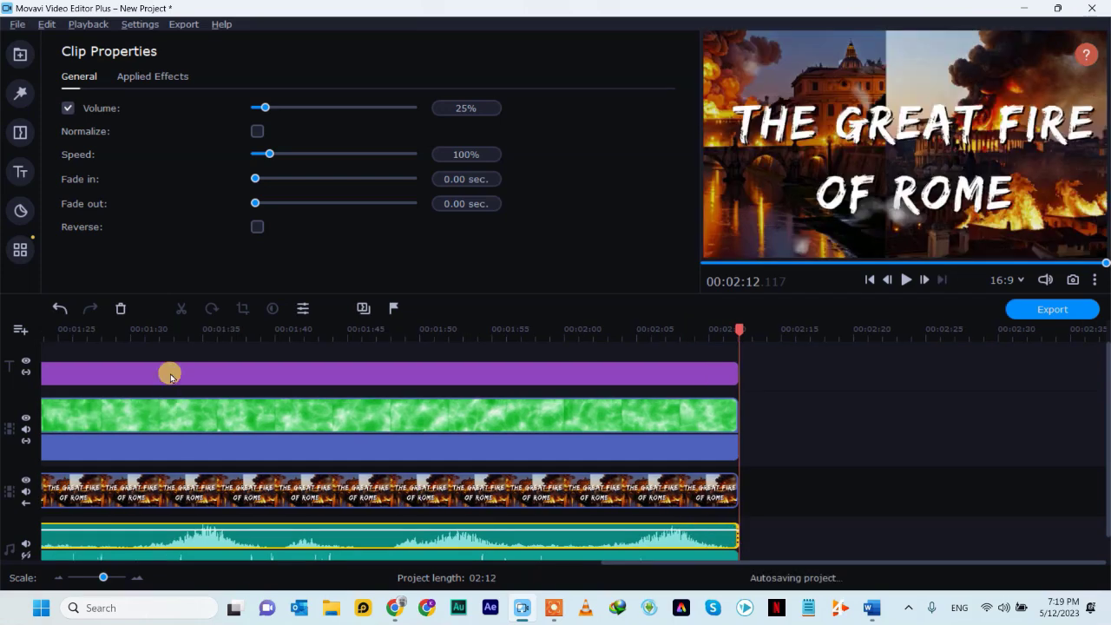
pyautogui.moveTo(174, 337); pyautogui.dragTo(189, 375)
pyautogui.moveTo(266, 382); pyautogui.dragTo(23, 426)
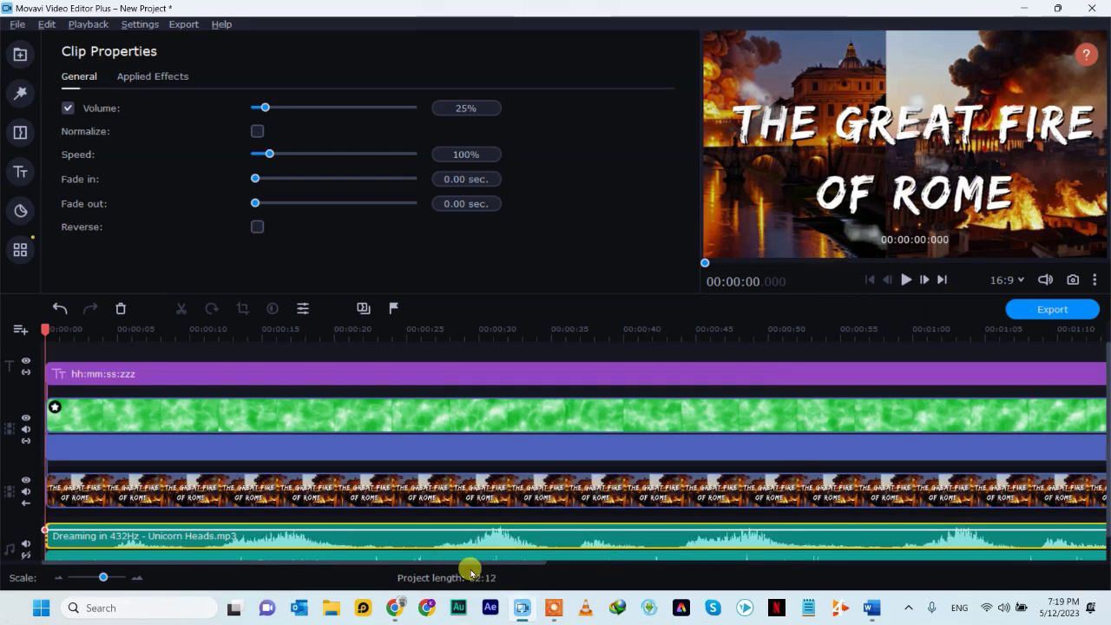
# Enable Normalize for the ElevenLabs voice-over clip on the audio track.
pyautogui.moveTo(472, 563); pyautogui.dragTo(425, 571)
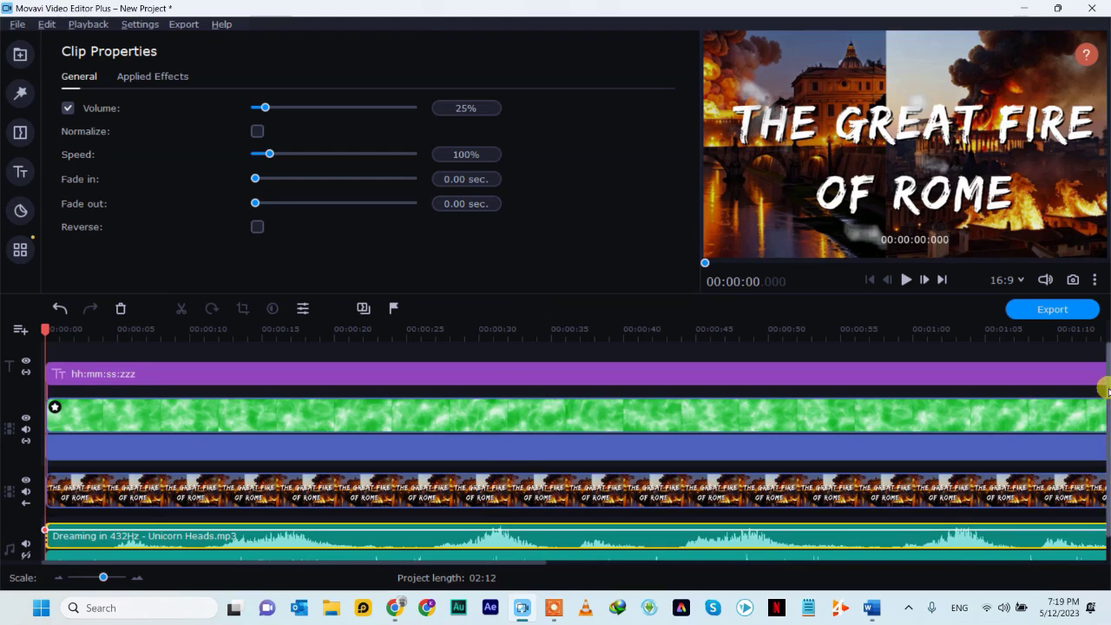
pyautogui.scroll(-1, 1107, 392)
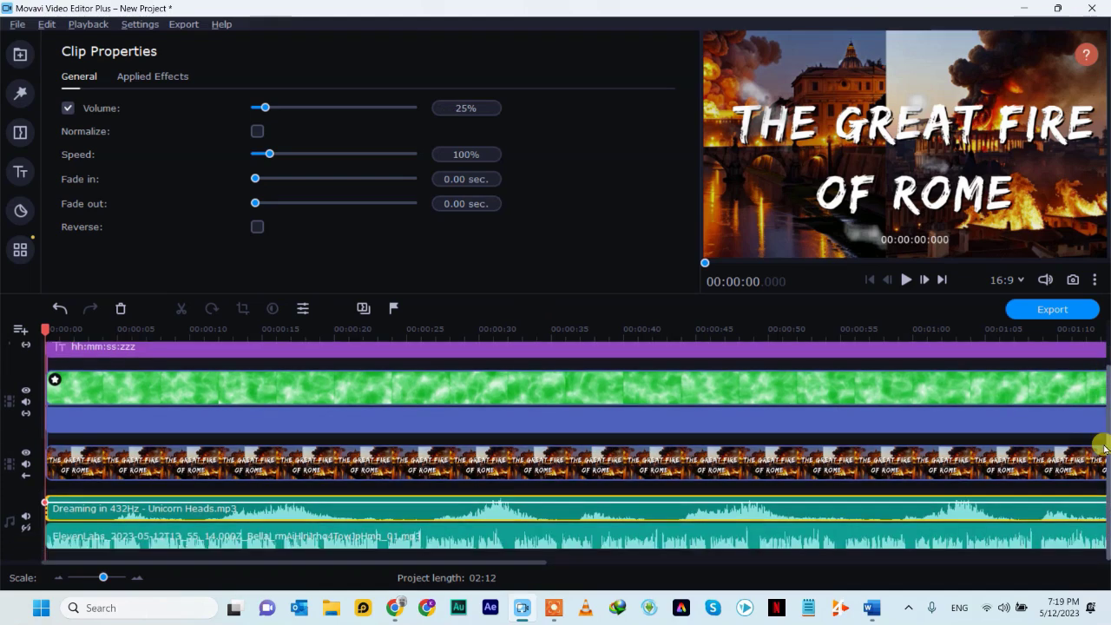
pyautogui.click(208, 541)
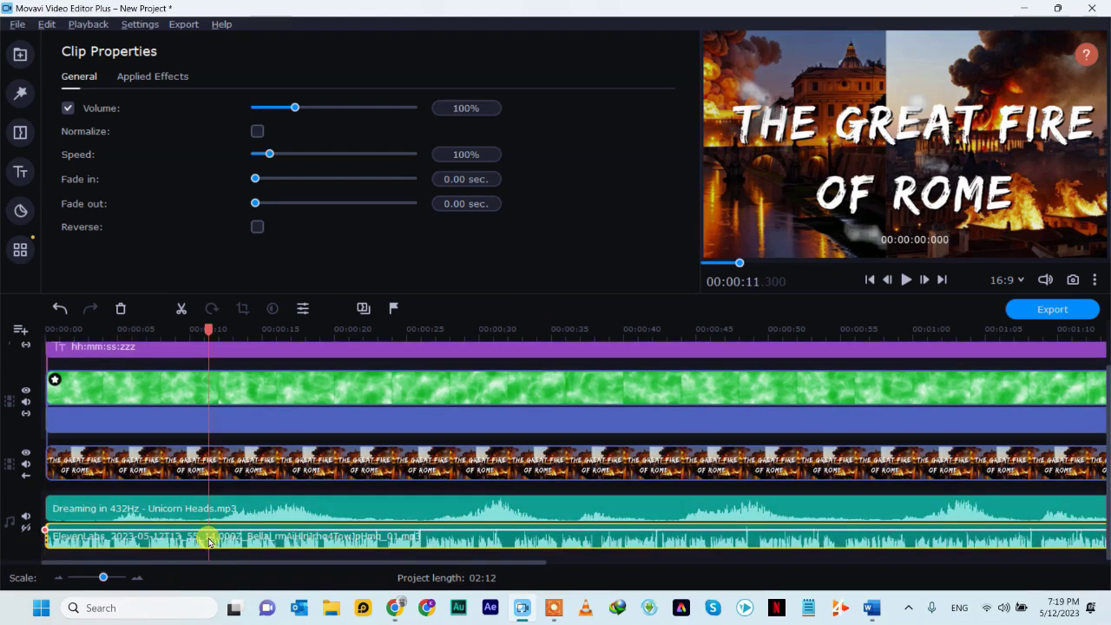
pyautogui.click(78, 548)
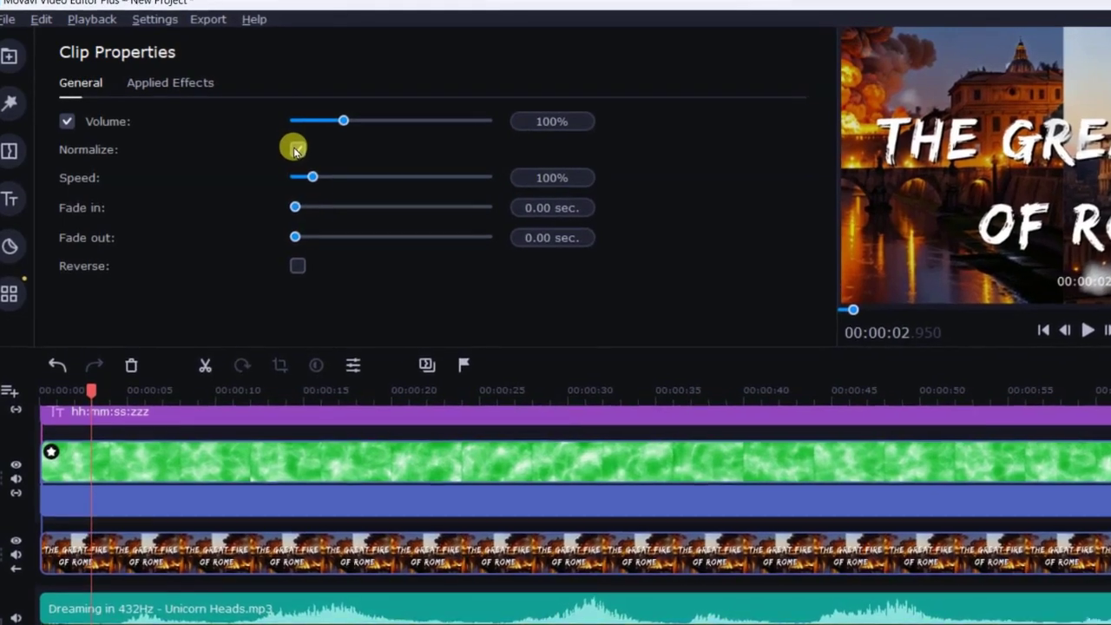
pyautogui.click(296, 149)
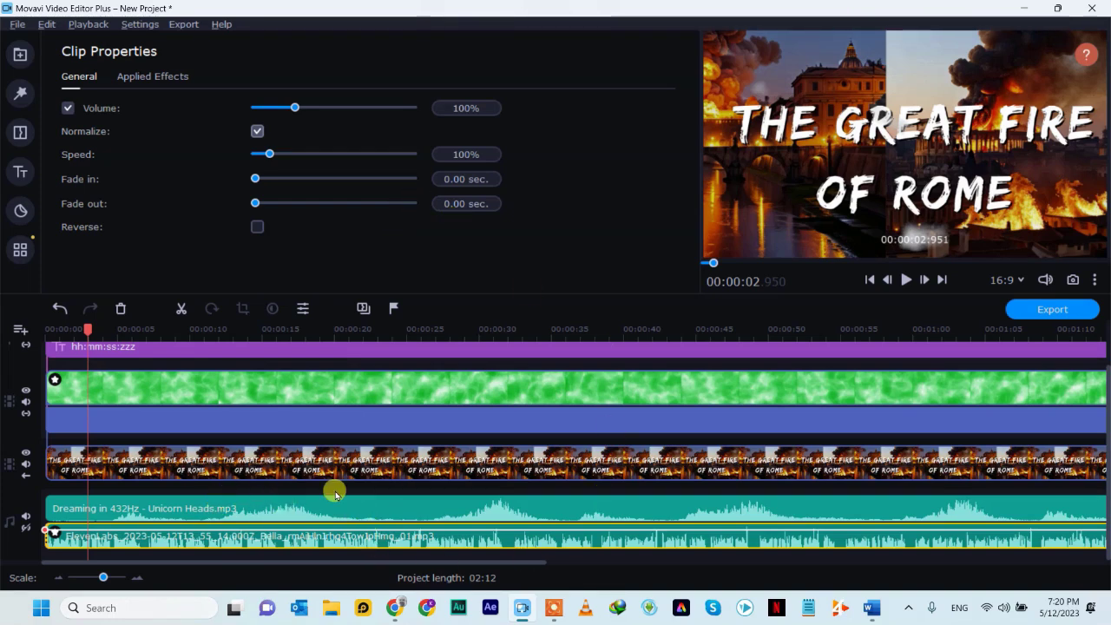
# Set up an MP4 export at Highest quality with the title "The Great fire of Rome.".
pyautogui.moveTo(496, 563); pyautogui.dragTo(1017, 528)
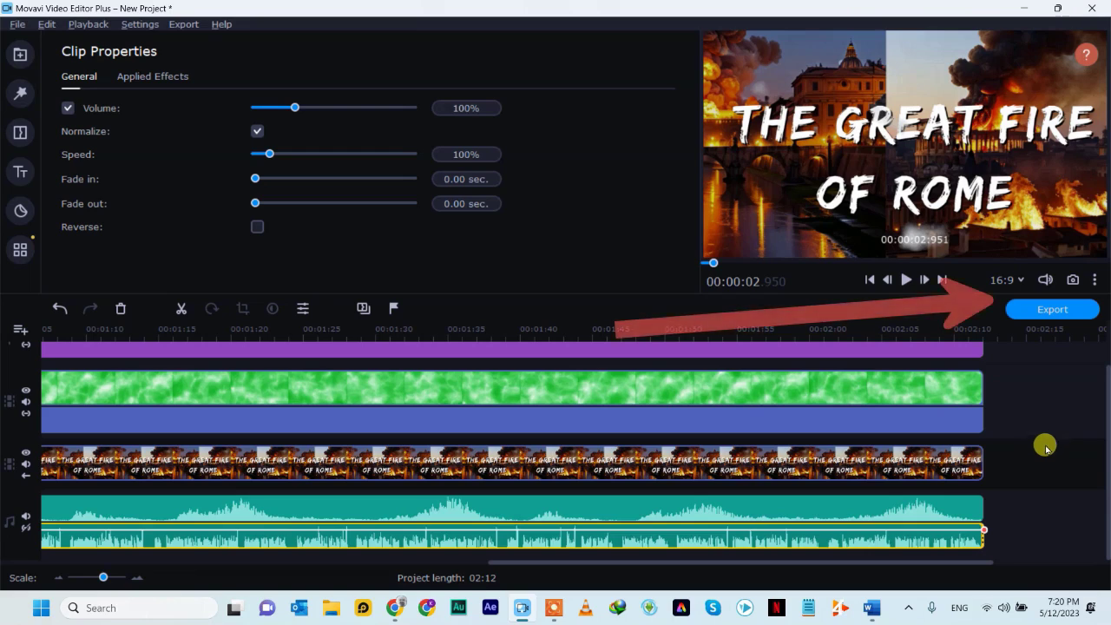
pyautogui.click(1044, 315)
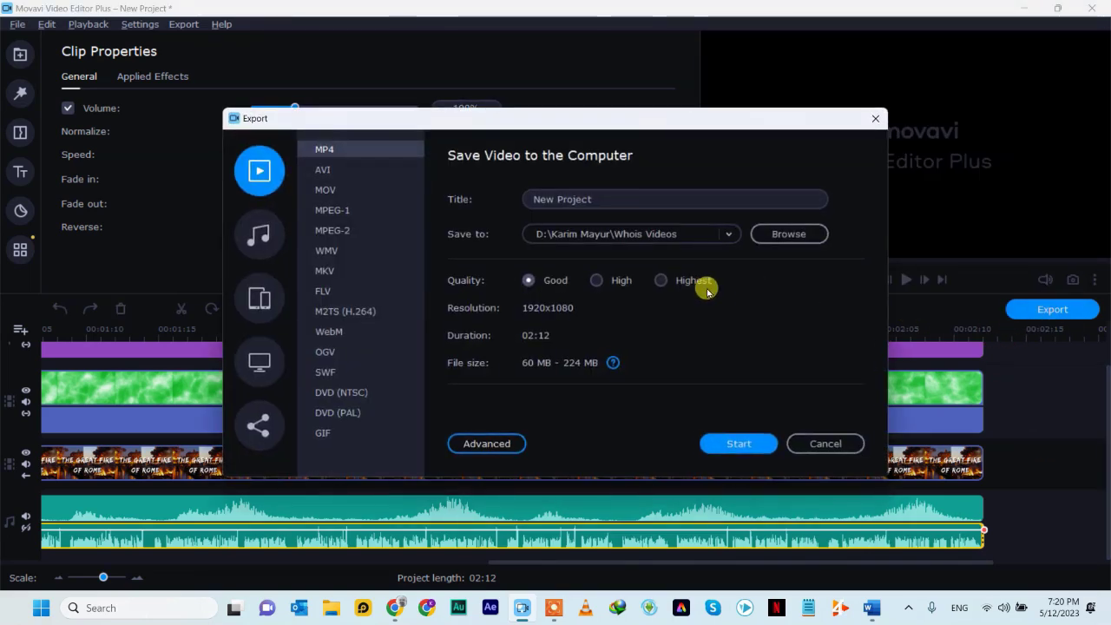
pyautogui.click(692, 280)
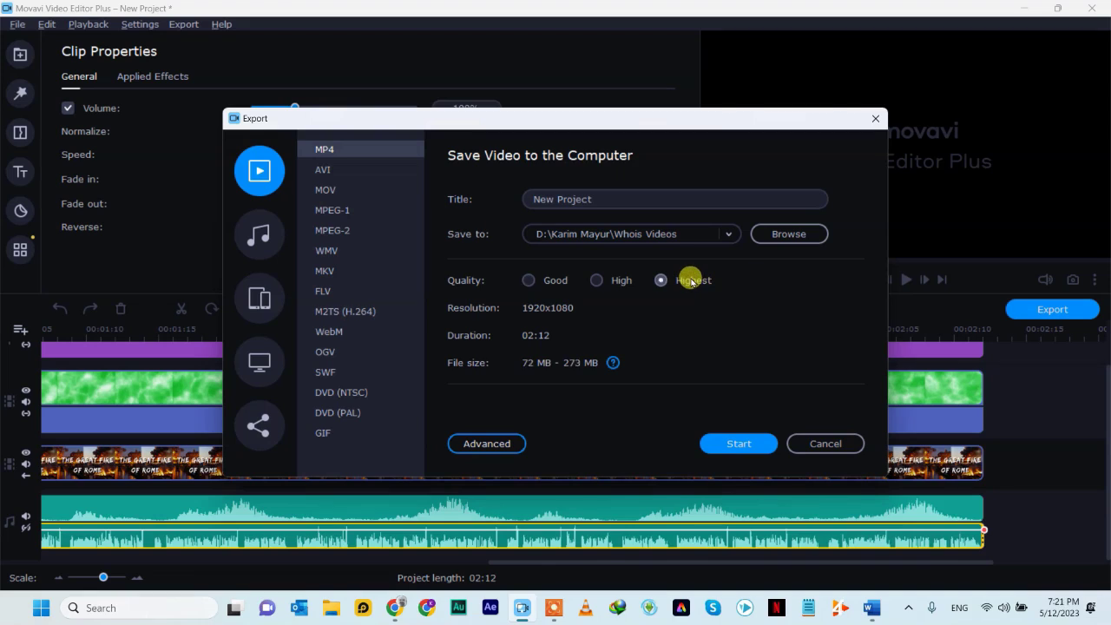
pyautogui.moveTo(490, 129); pyautogui.dragTo(643, 113)
pyautogui.click(704, 196)
pyautogui.hotkey('ctrl', 'a')
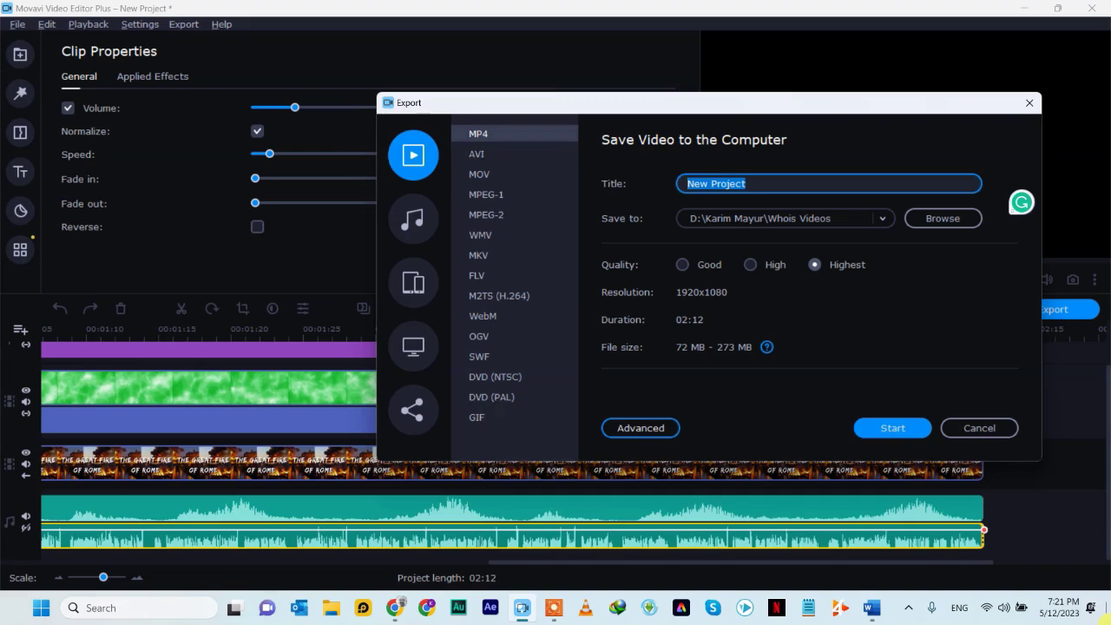
pyautogui.write('he')
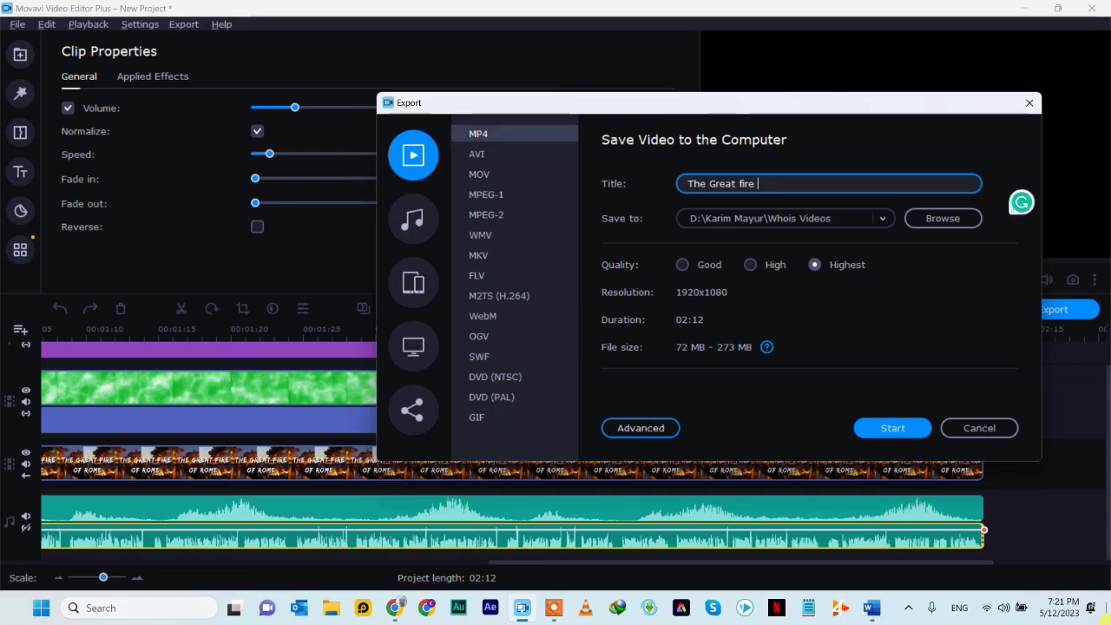
pyautogui.write('Great fire of Rome.')
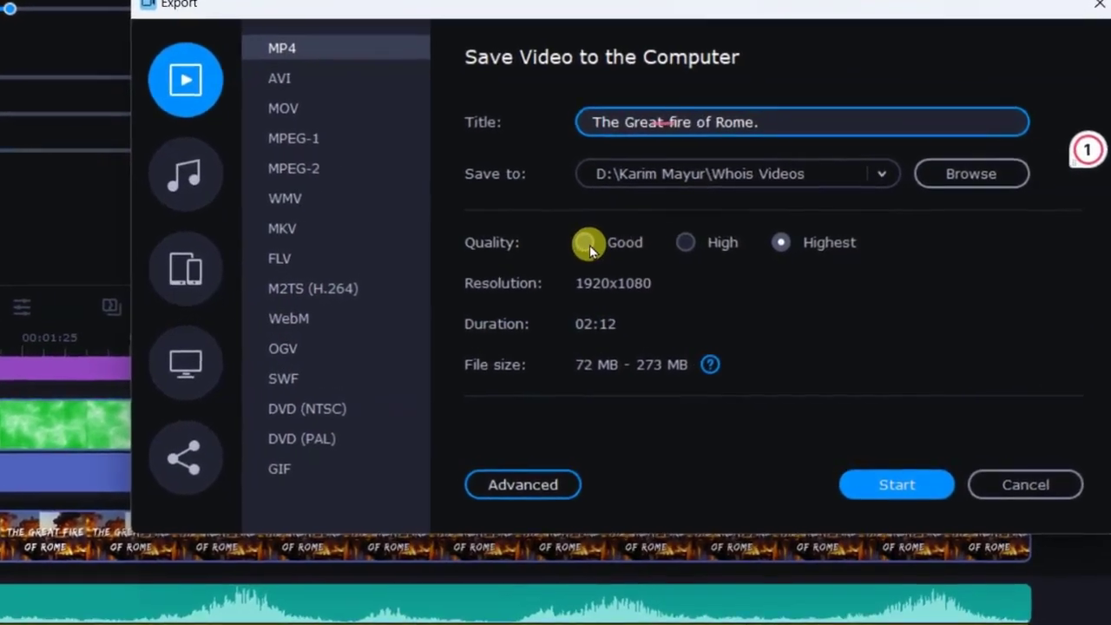
pyautogui.click(601, 246)
pyautogui.click(697, 246)
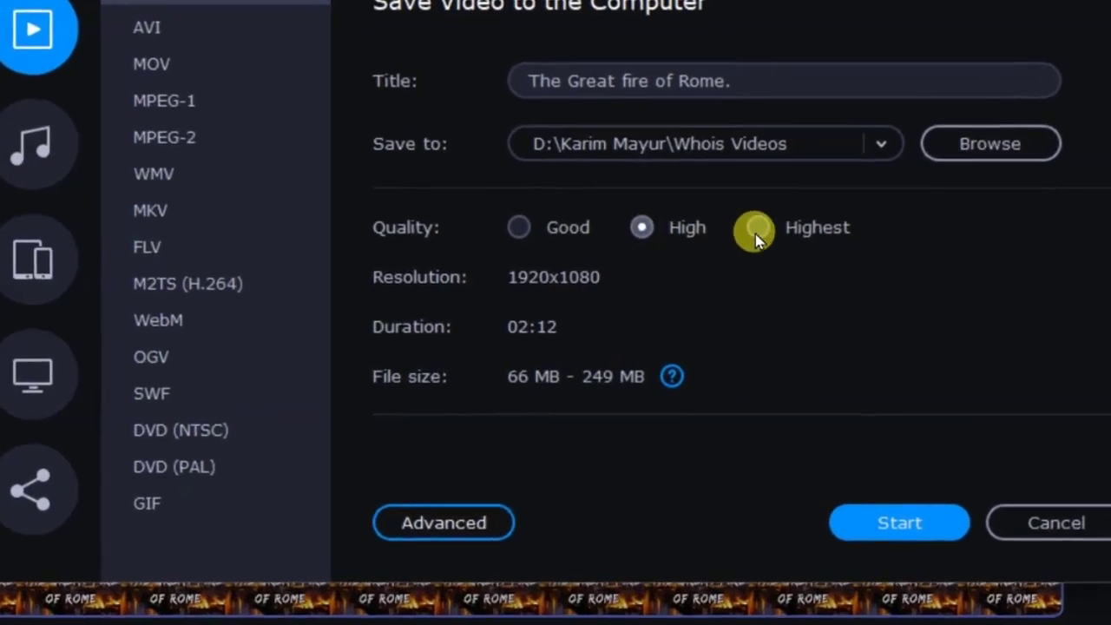
pyautogui.click(764, 231)
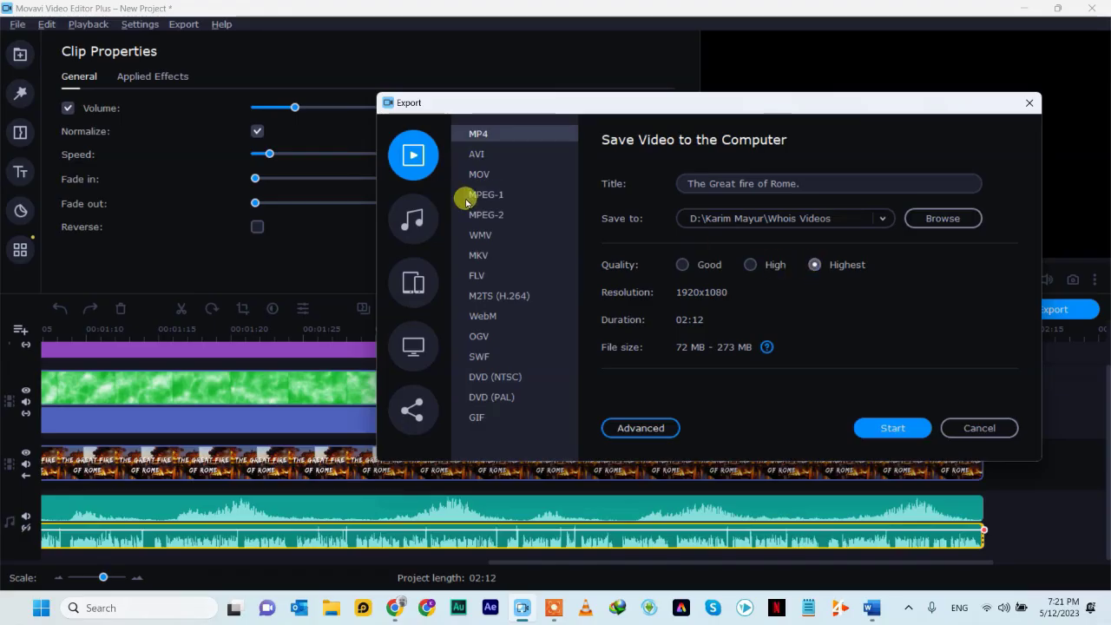
# Export the video to the Desktop folder and open the output folder once saving completes.
pyautogui.click(920, 222)
pyautogui.click(84, 169)
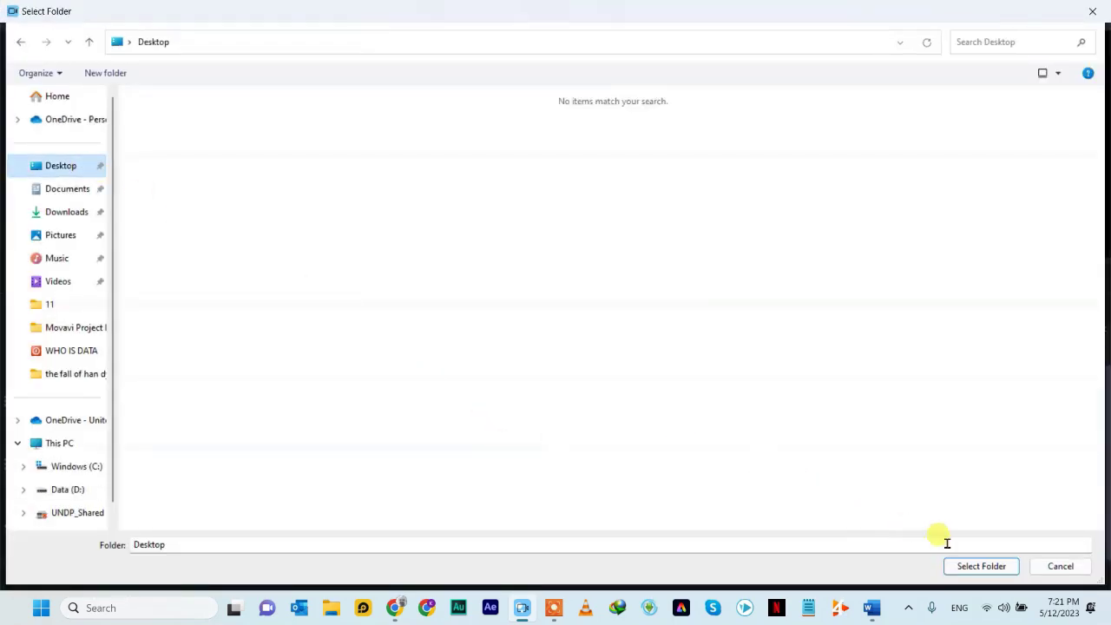
pyautogui.click(979, 566)
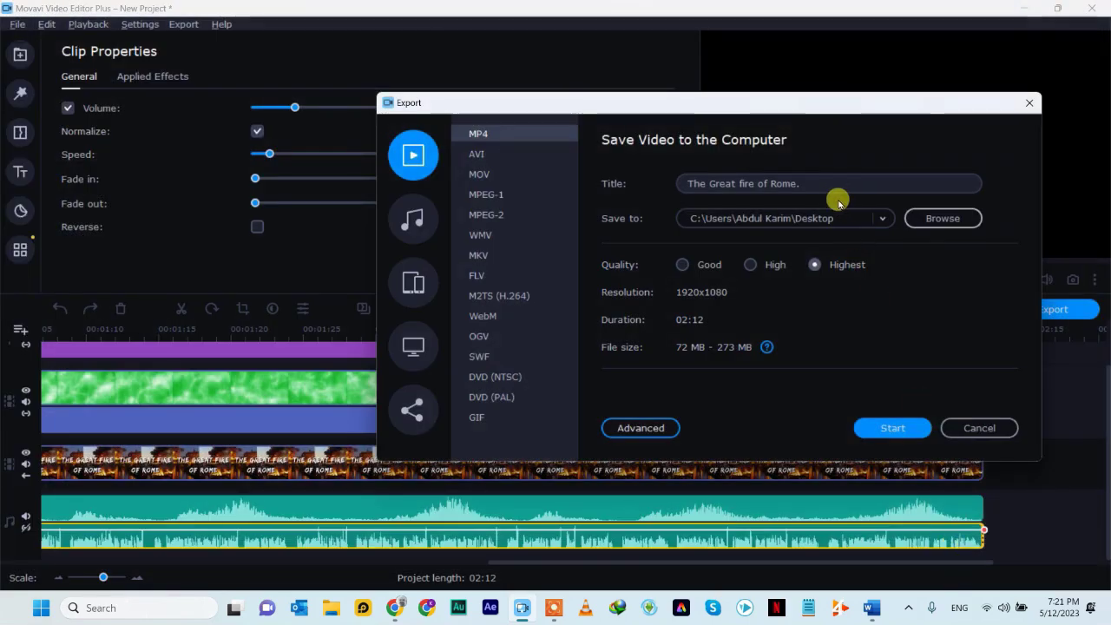
pyautogui.moveTo(744, 291)
pyautogui.mouseDown()
pyautogui.moveTo(743, 423)
pyautogui.moveTo(863, 479)
pyautogui.moveTo(1087, 477)
pyautogui.mouseUp()
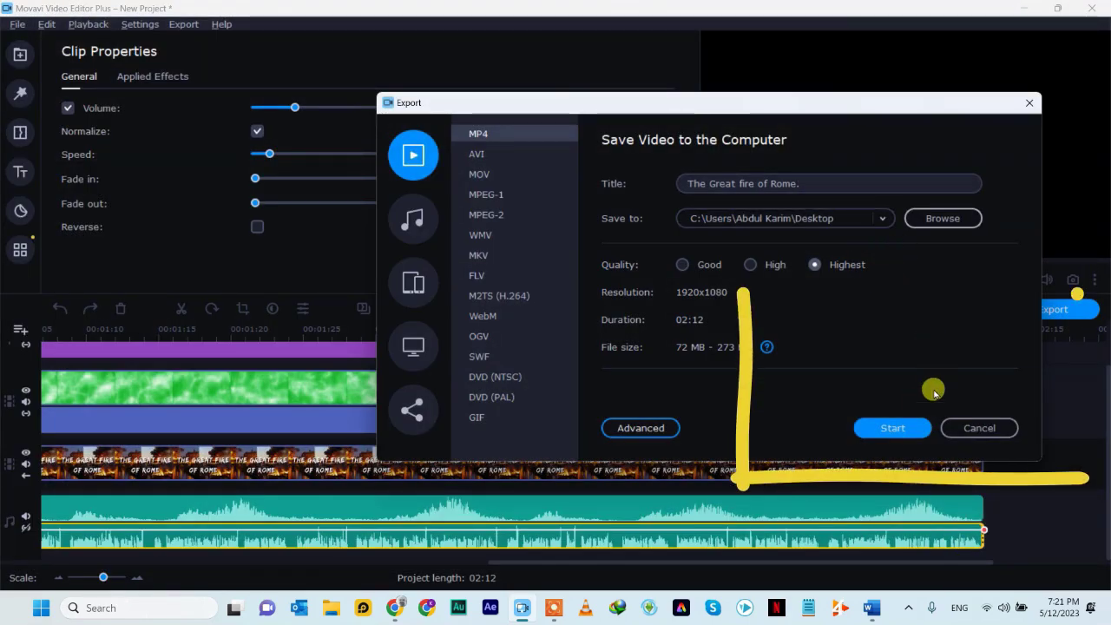
pyautogui.click(894, 428)
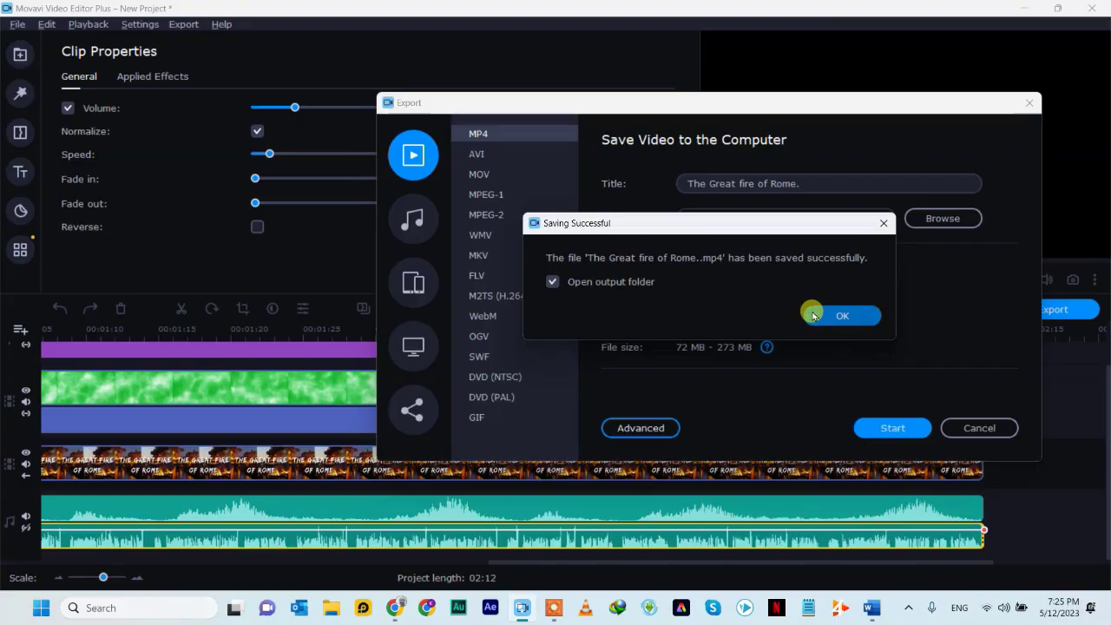
pyautogui.click(814, 315)
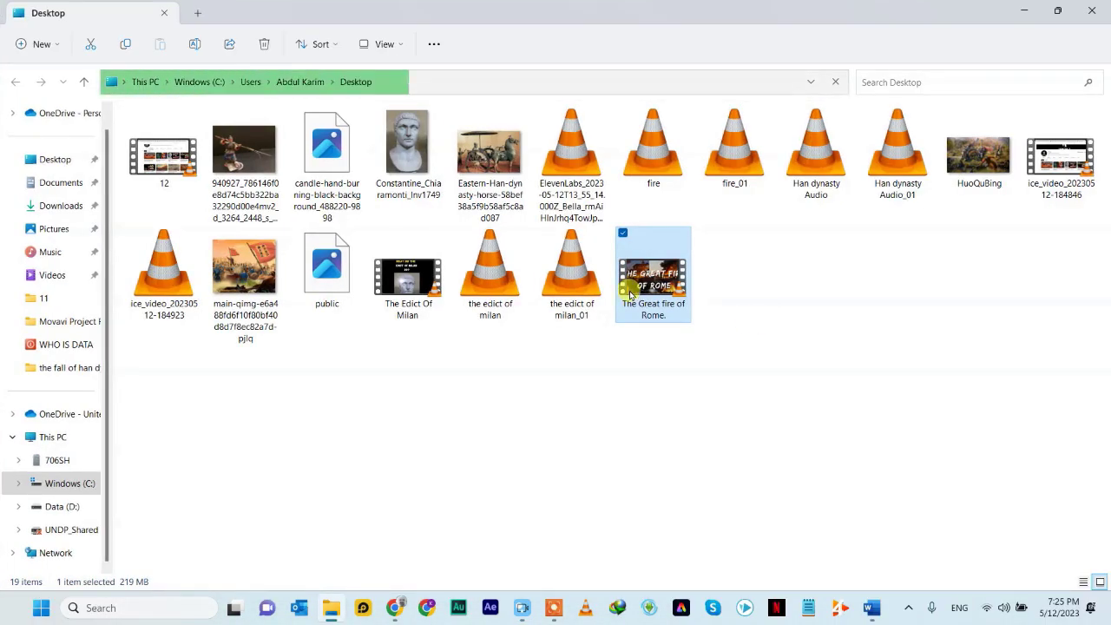
# Copy the exported "The Great fire of Rome." video file to the clipboard and go to the Desktop folder.
pyautogui.rightClick(631, 295)
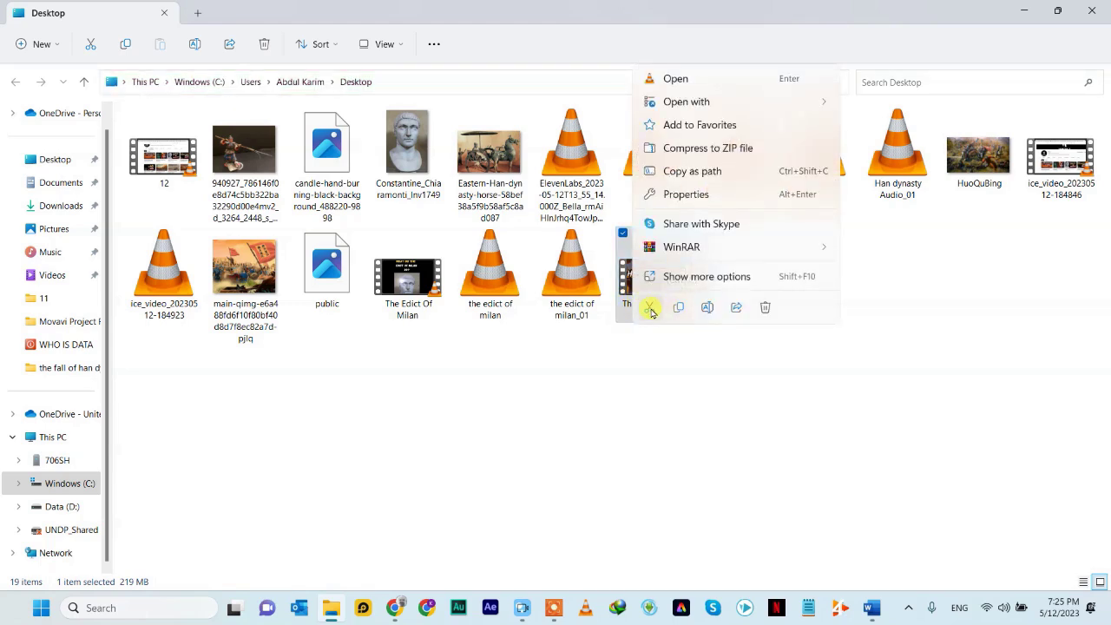
pyautogui.click(674, 309)
pyautogui.click(62, 169)
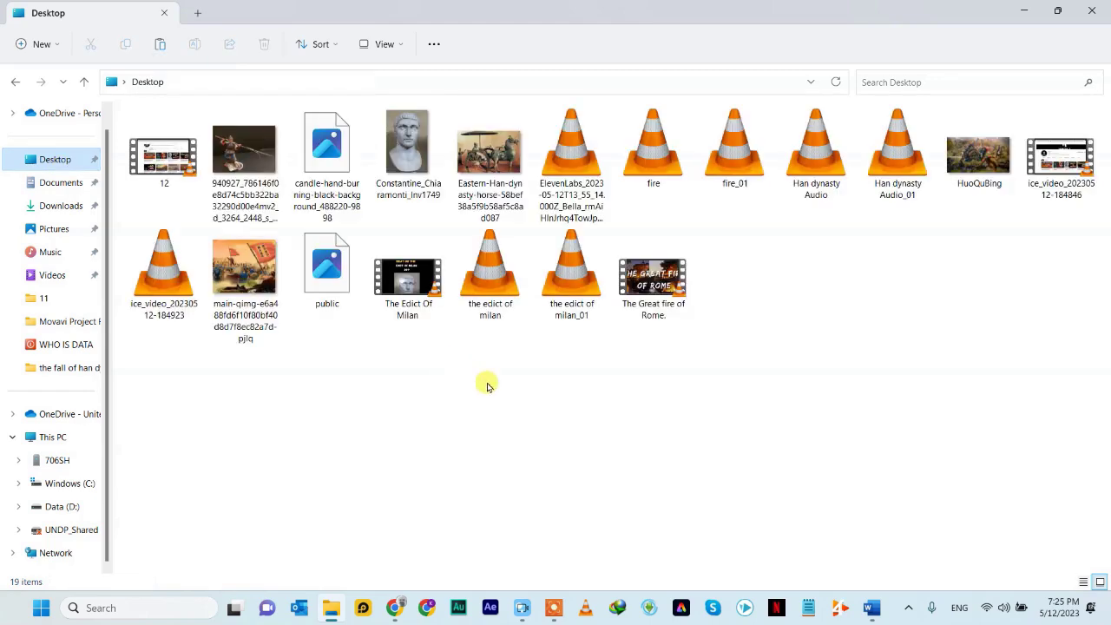
# Create a folder named "My New Video" on the Desktop and paste the copied "The Great fire of Rome." video into it.
pyautogui.rightClick(512, 408)
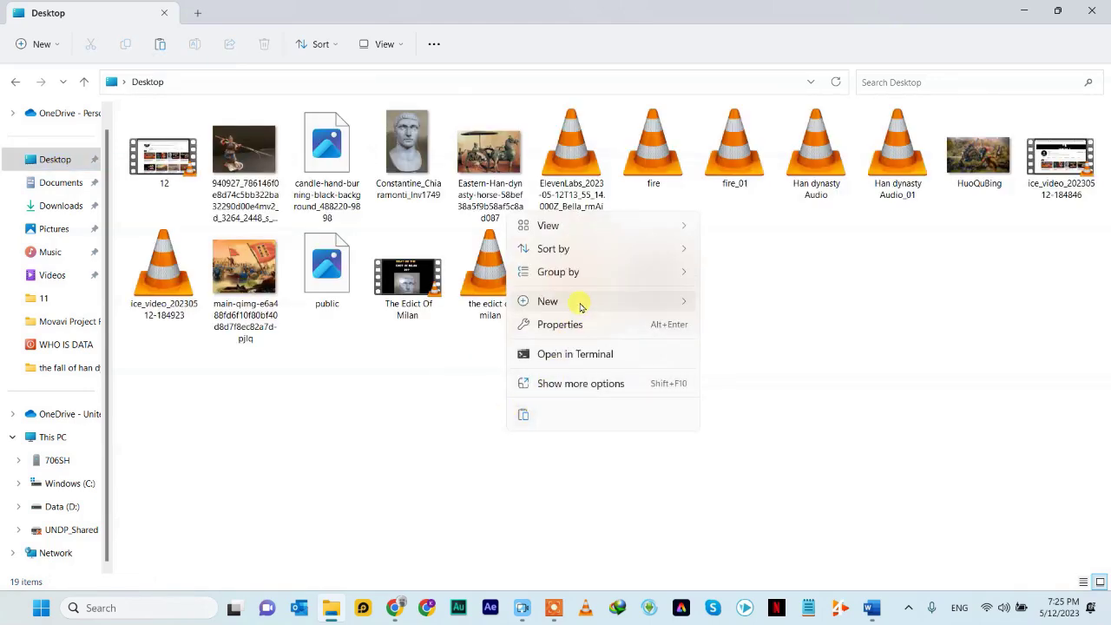
pyautogui.hotkey('ctrl', 'v')
pyautogui.hotkey('ctrl', 'shift', 'n')
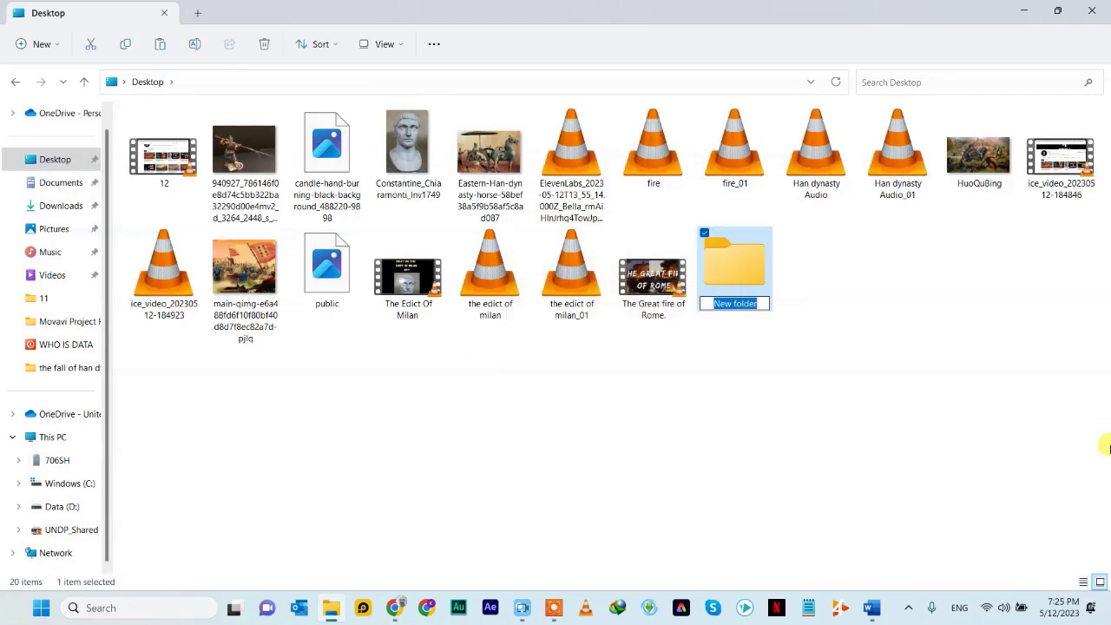
pyautogui.write('My')
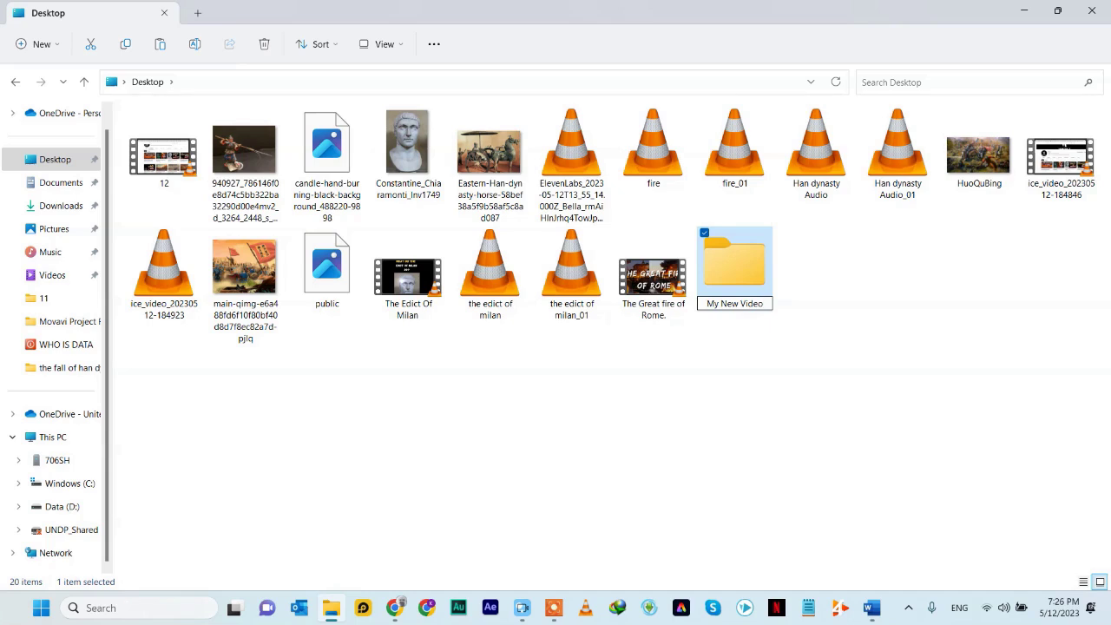
pyautogui.press('Return')
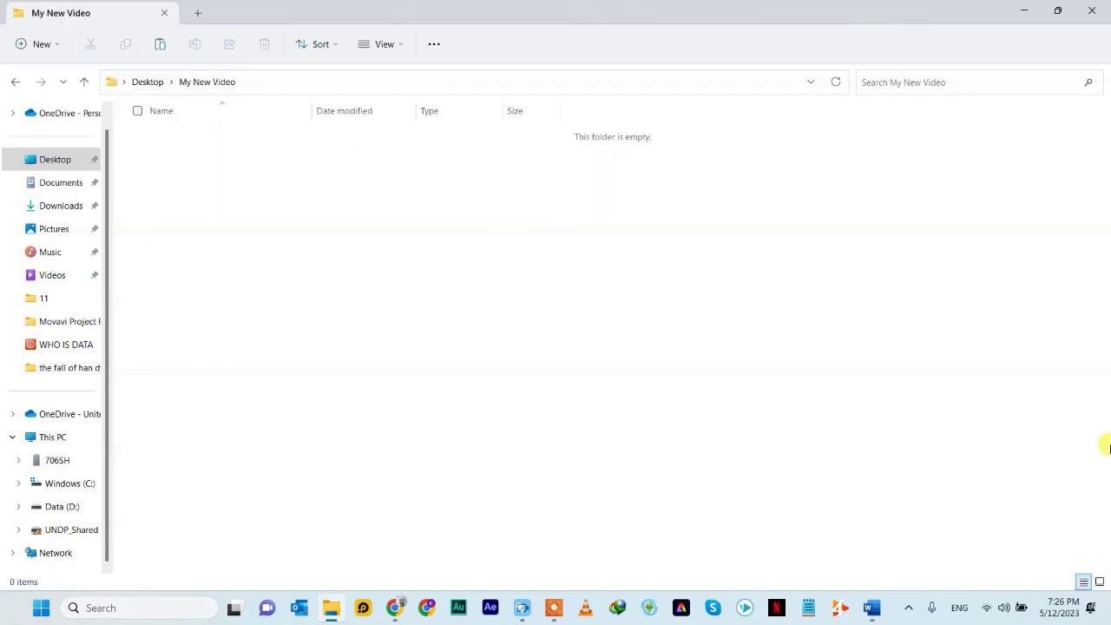
pyautogui.hotkey('ctrl', 'v')
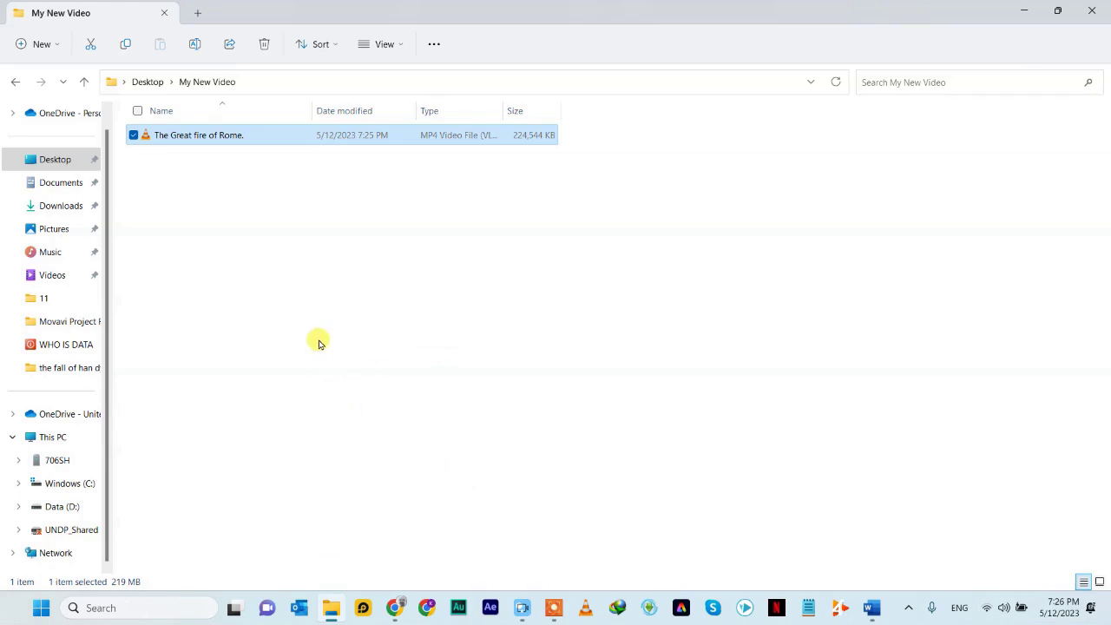
# Play the pasted "The Great fire of Rome." video to check it, and close the player.
pyautogui.click(252, 260)
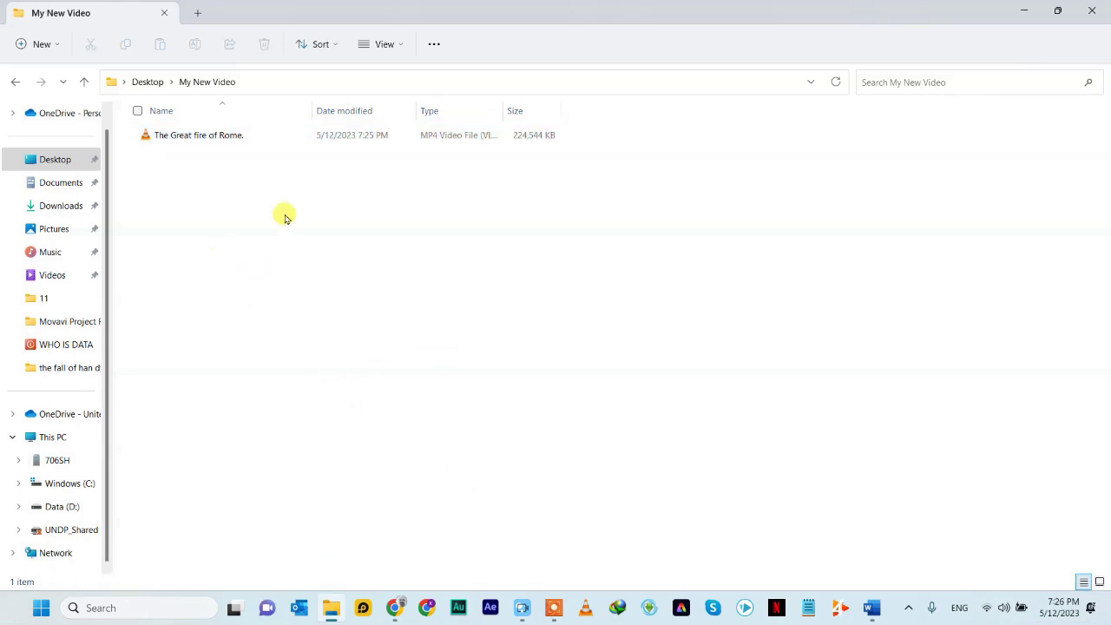
pyautogui.doubleClick(196, 137)
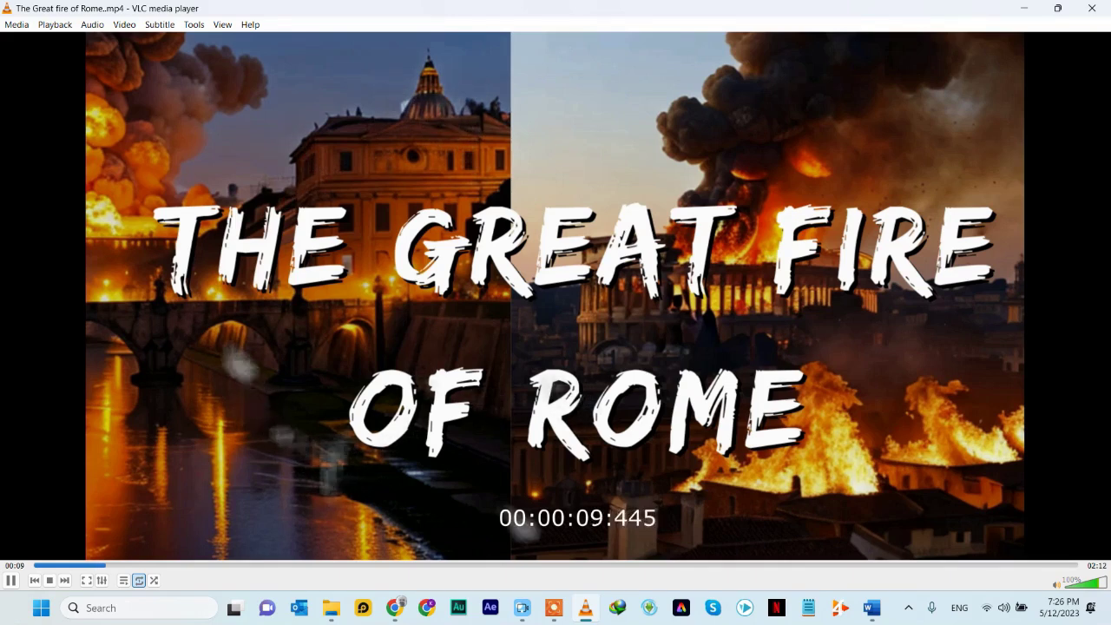
pyautogui.click(1093, 8)
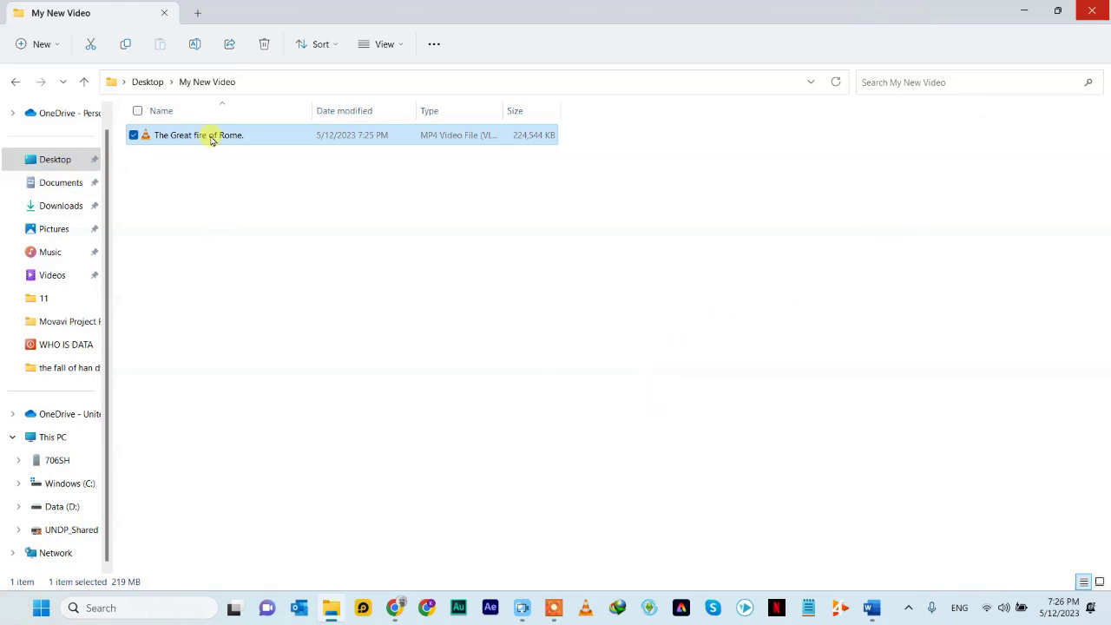
# Close Movavi Video Editor Plus without saving the project and return to the maximized My New Video folder.
pyautogui.click(1057, 8)
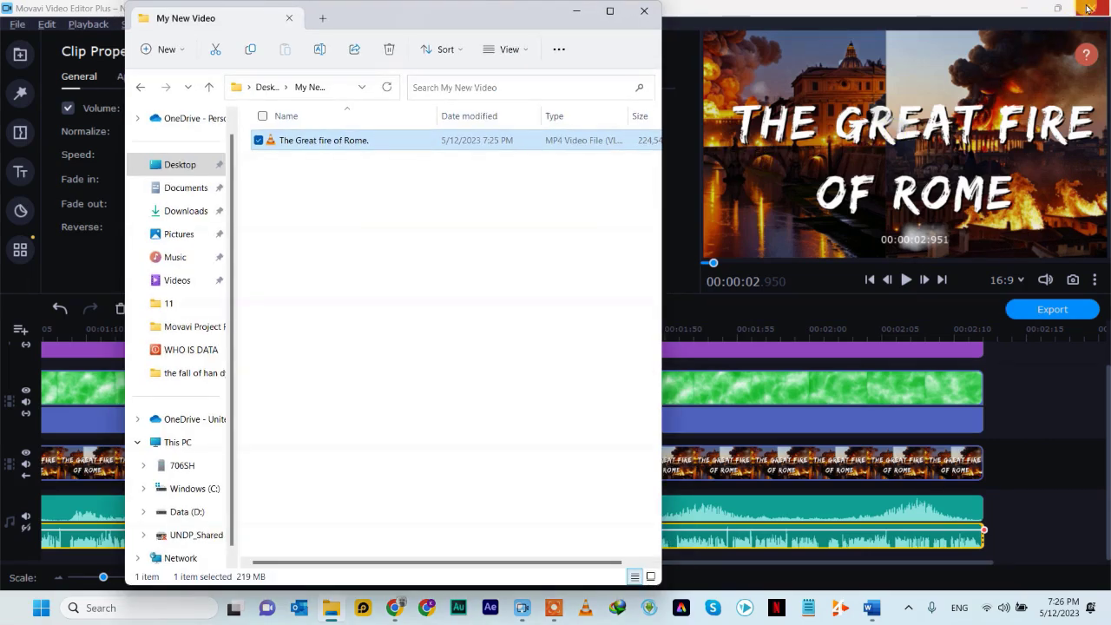
pyautogui.click(1088, 7)
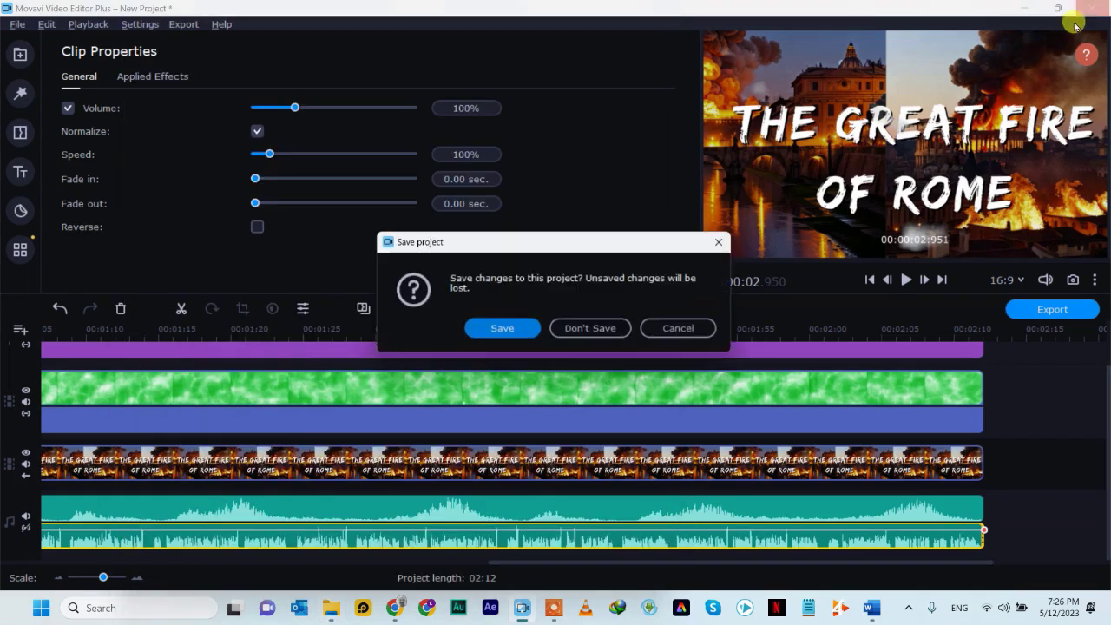
pyautogui.click(582, 333)
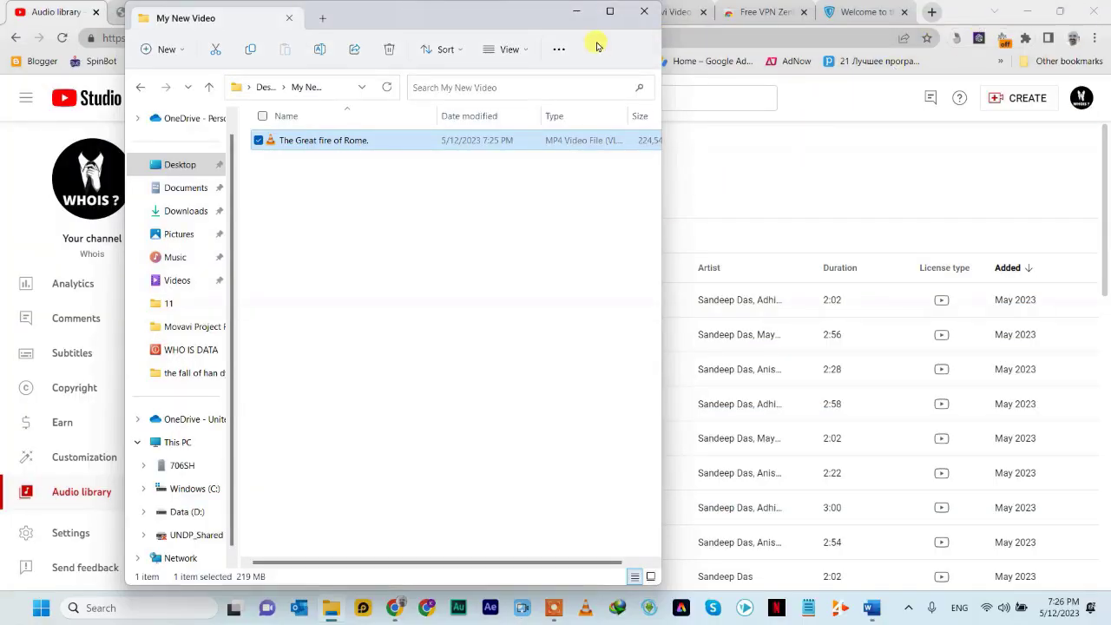
pyautogui.click(612, 12)
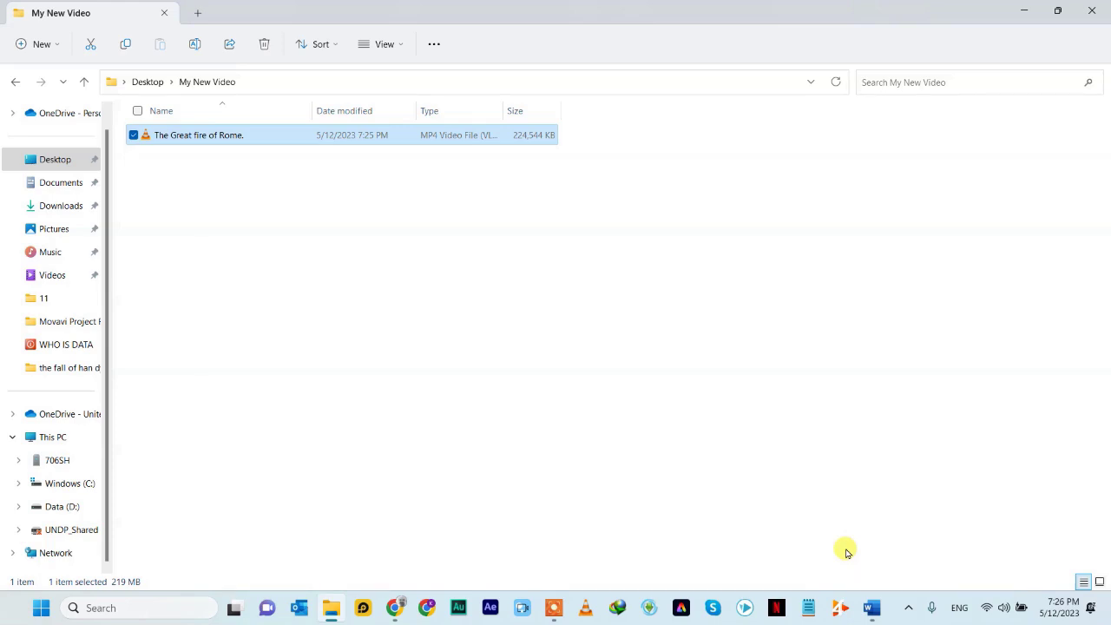
# Copy the file name "The Great fire of Rome." from the video without changing it.
pyautogui.rightClick(166, 139)
pyautogui.click(254, 155)
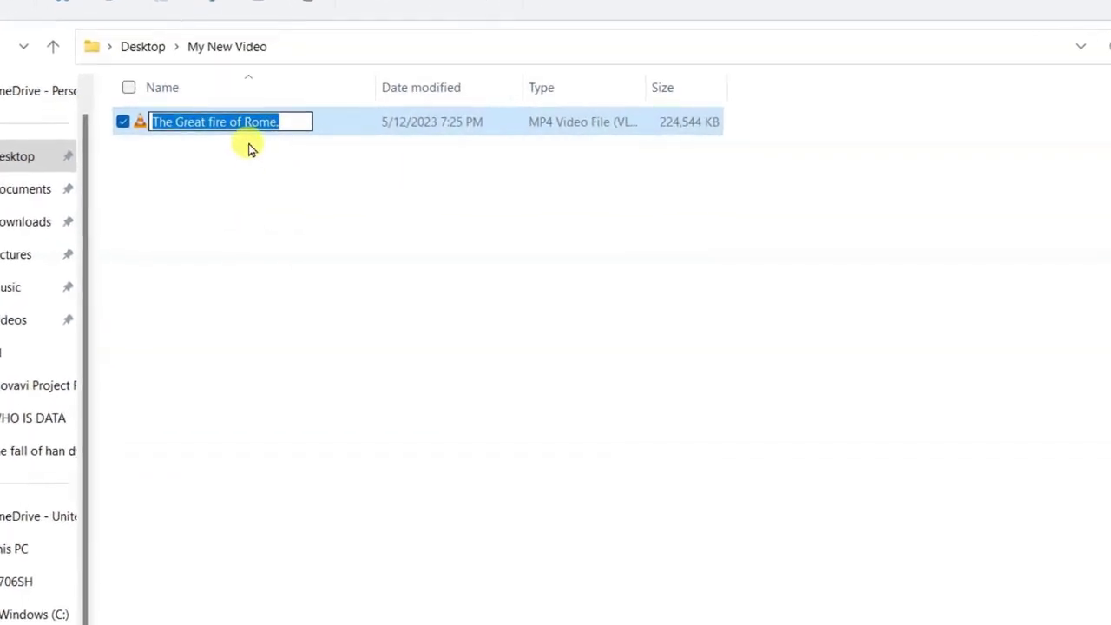
pyautogui.rightClick(241, 126)
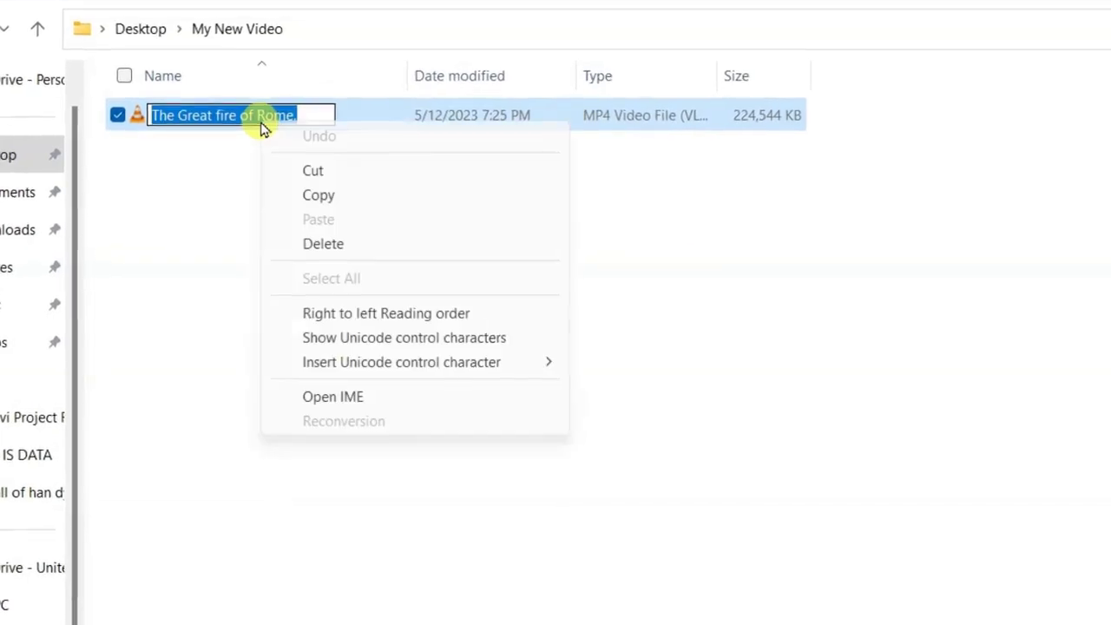
pyautogui.click(329, 198)
pyautogui.click(377, 273)
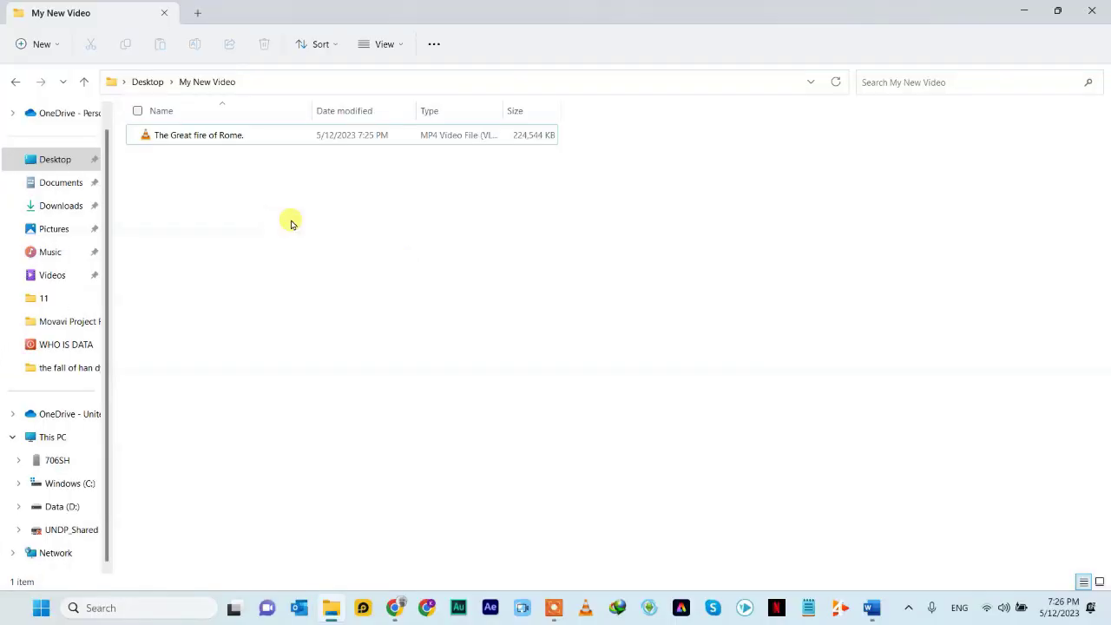
# Switch to Chrome, load the rapidtags.io tag generator in place of the ZenMate page, and accept its terms notice.
pyautogui.click(1024, 10)
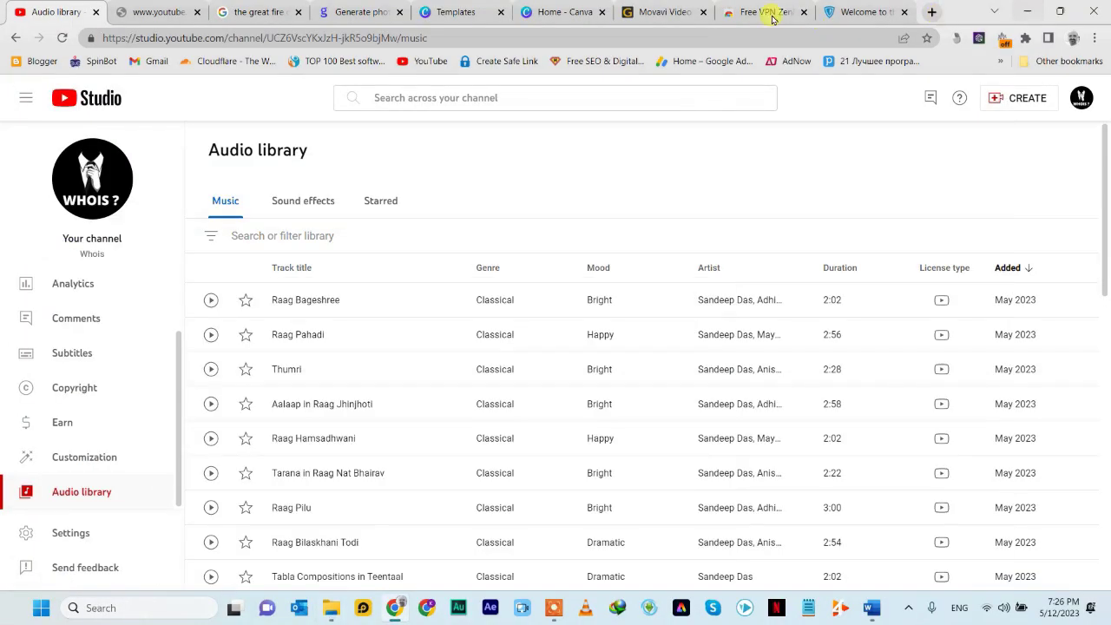
pyautogui.click(852, 11)
pyautogui.click(853, 40)
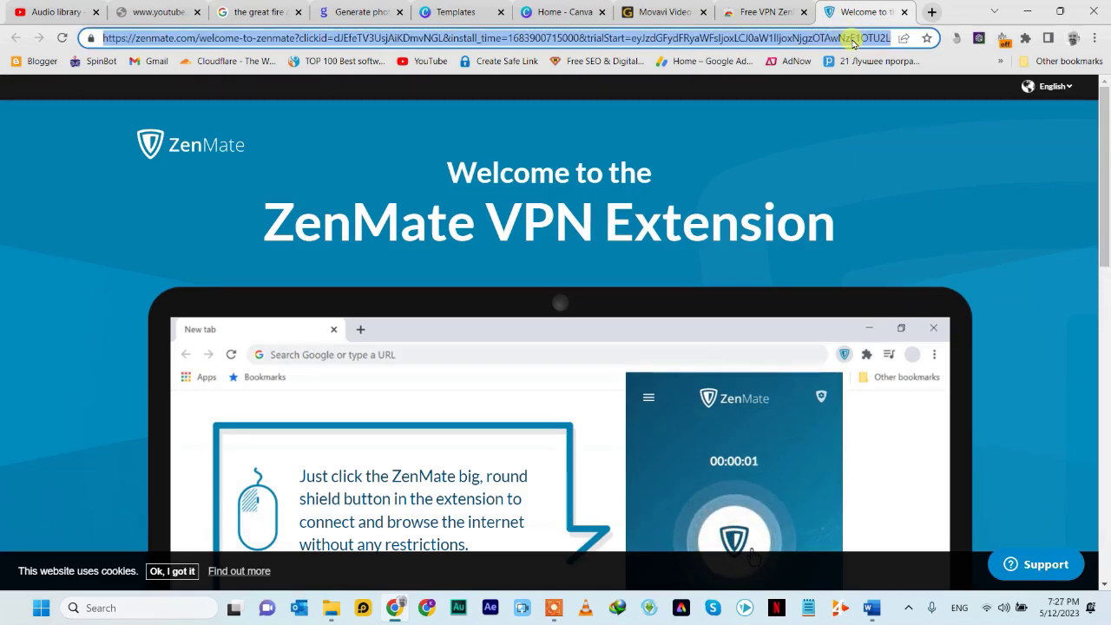
pyautogui.write('ra')
pyautogui.press('Return')
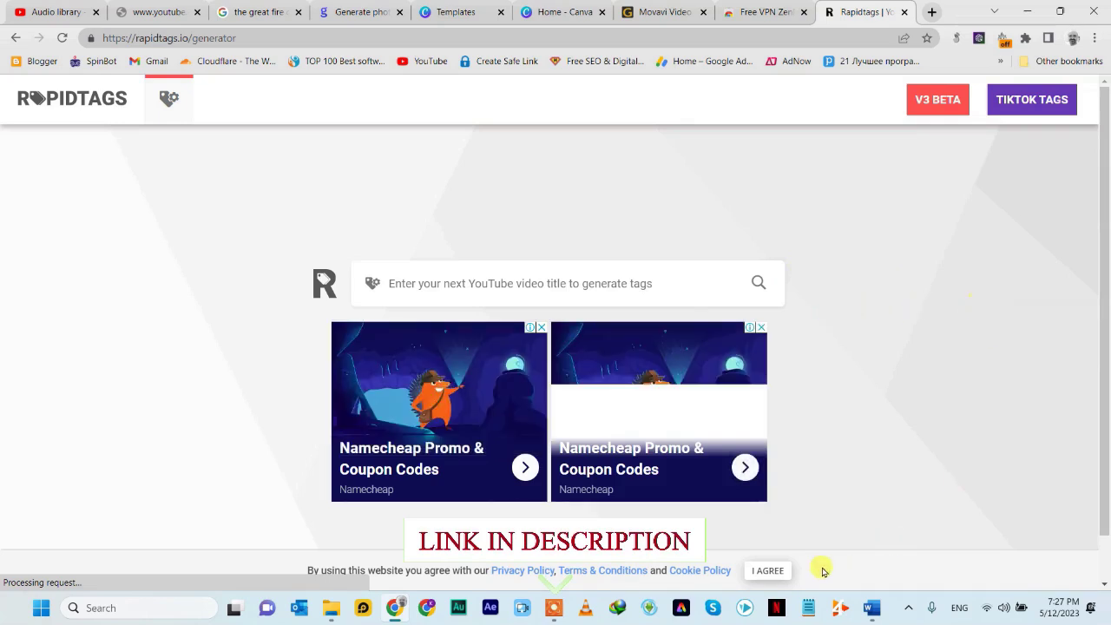
pyautogui.click(771, 570)
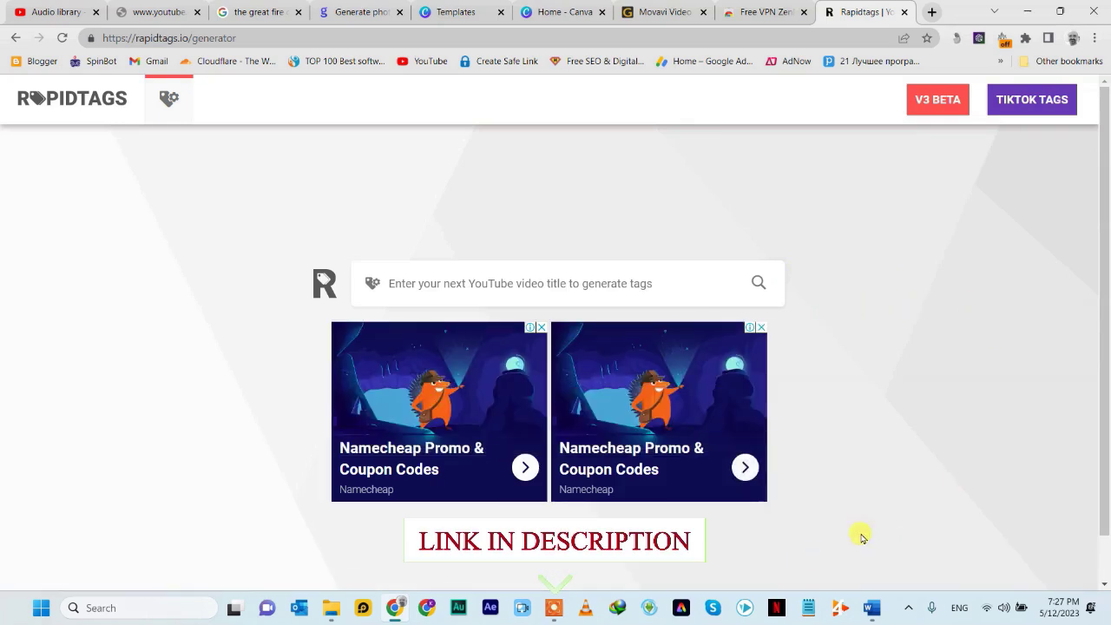
# Generate YouTube tags for the pasted title "The Great fire of Rome." and copy all of them.
pyautogui.click(583, 284)
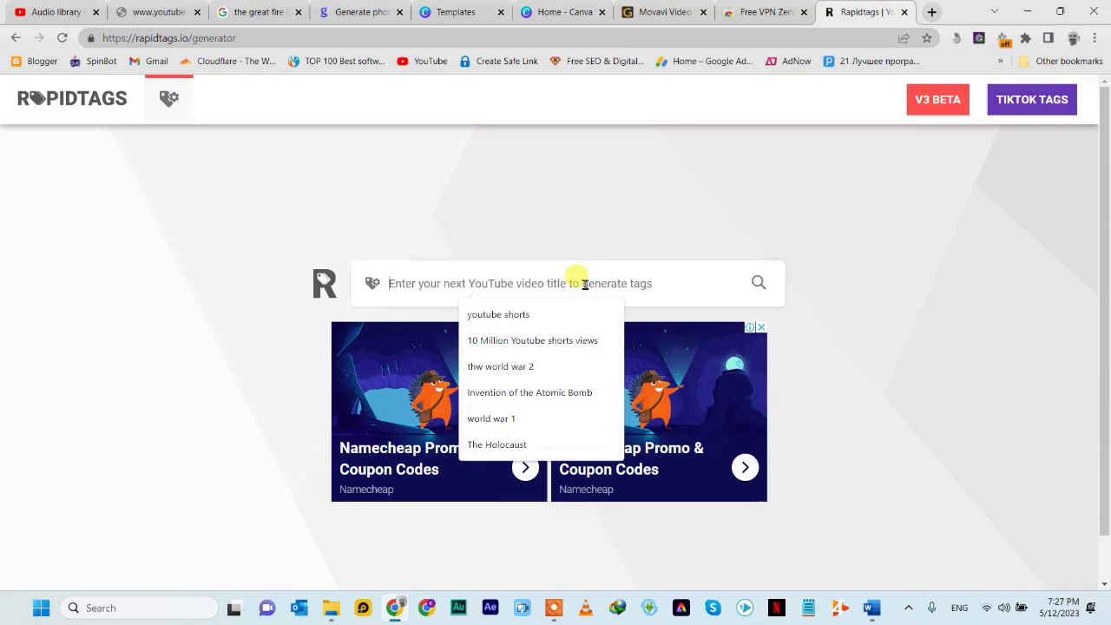
pyautogui.hotkey('ctrl', 'v')
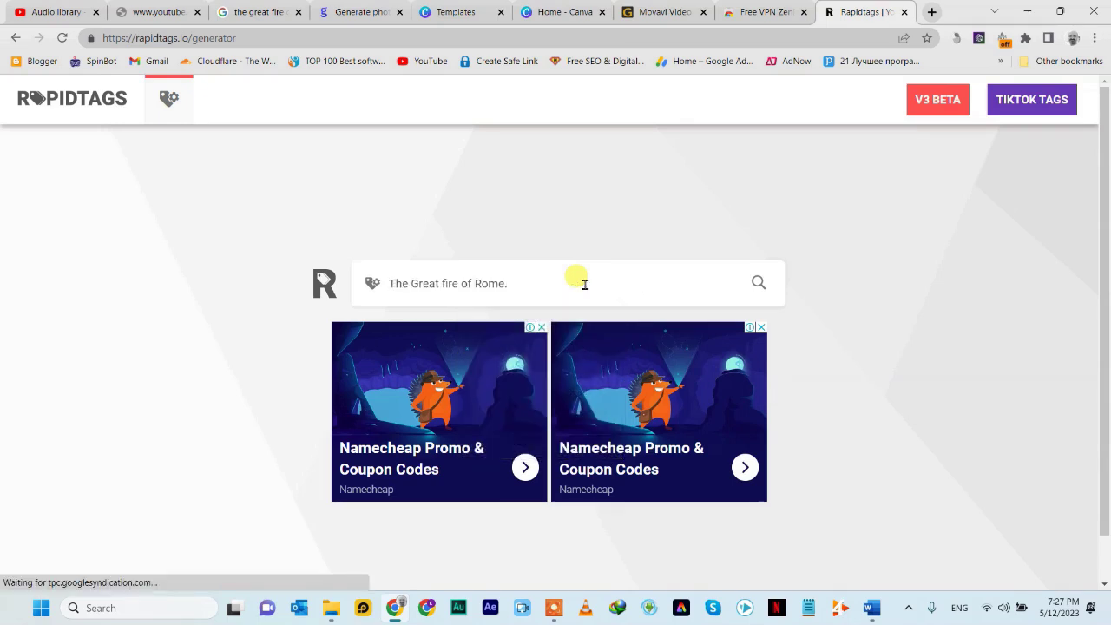
pyautogui.press('Return')
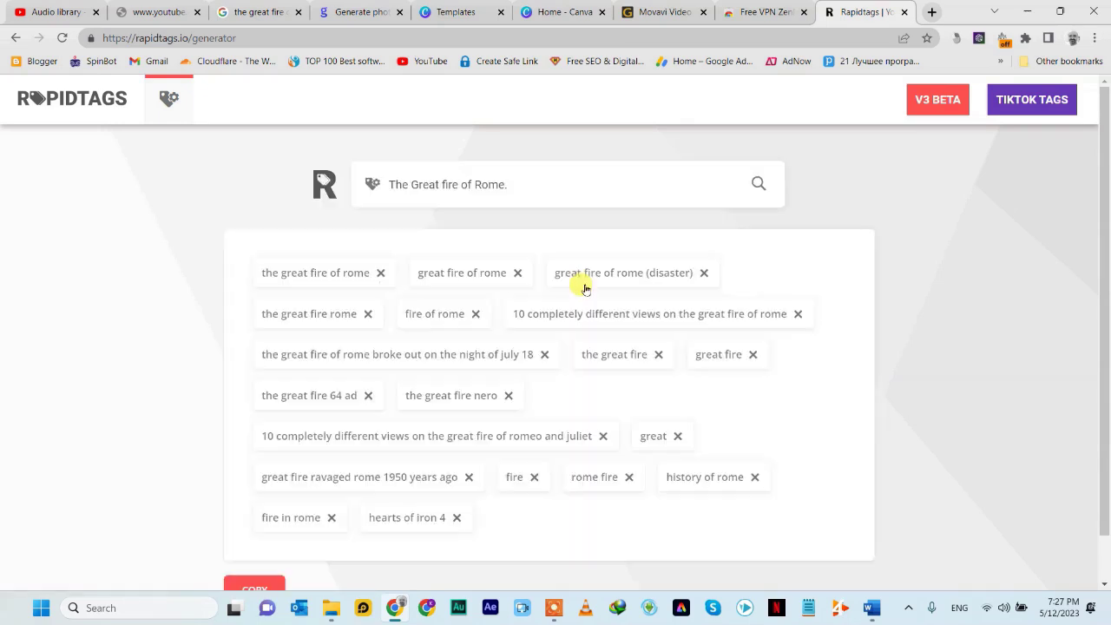
pyautogui.scroll(-1, 987, 396)
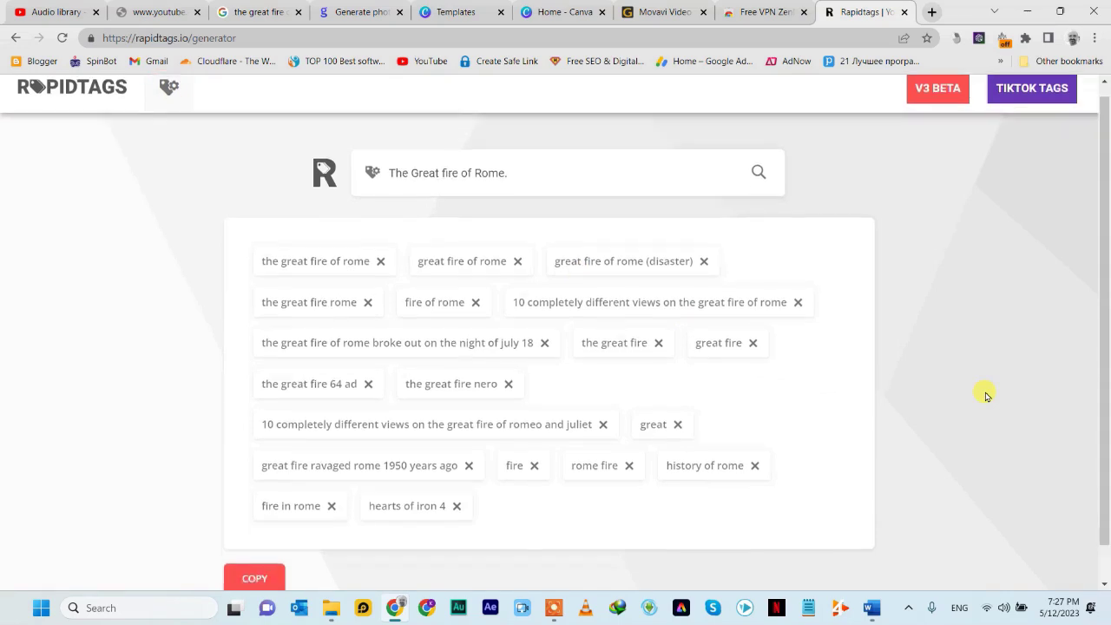
pyautogui.scroll(1, 985, 392)
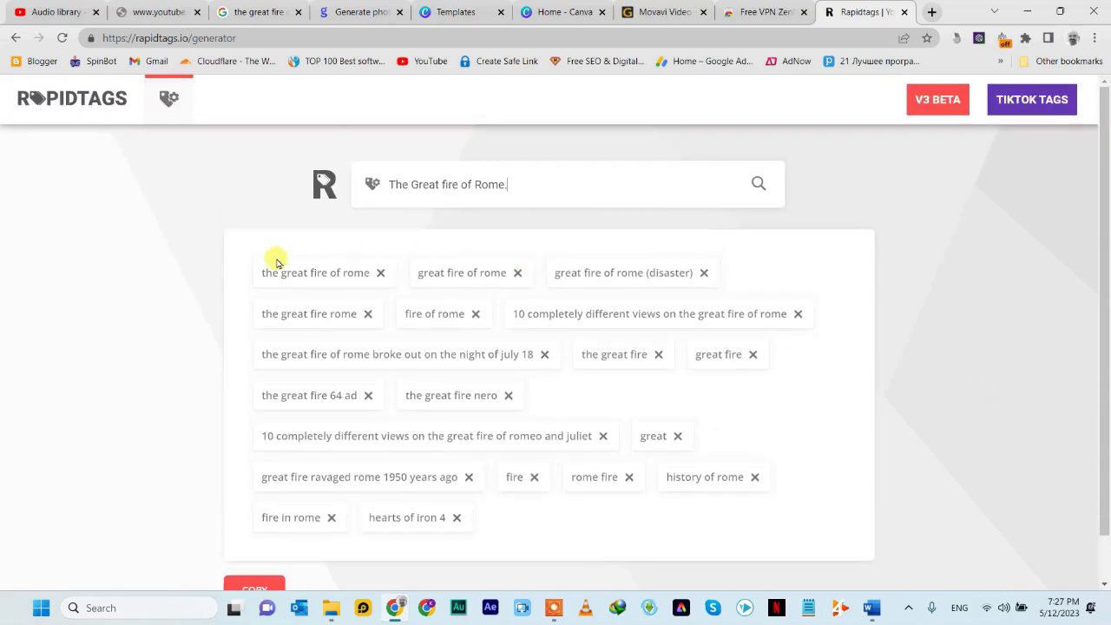
pyautogui.scroll(-1, 266, 491)
pyautogui.click(281, 545)
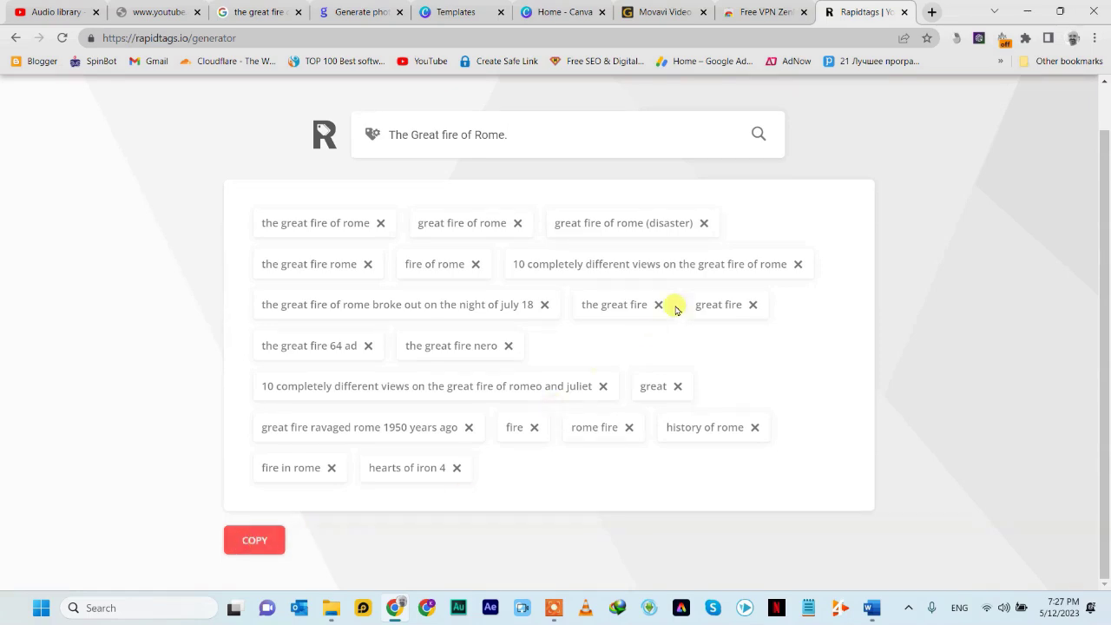
# Return to the My New Video folder and display the detailed properties of the "The Great fire of Rome." video.
pyautogui.click(334, 608)
pyautogui.click(568, 144)
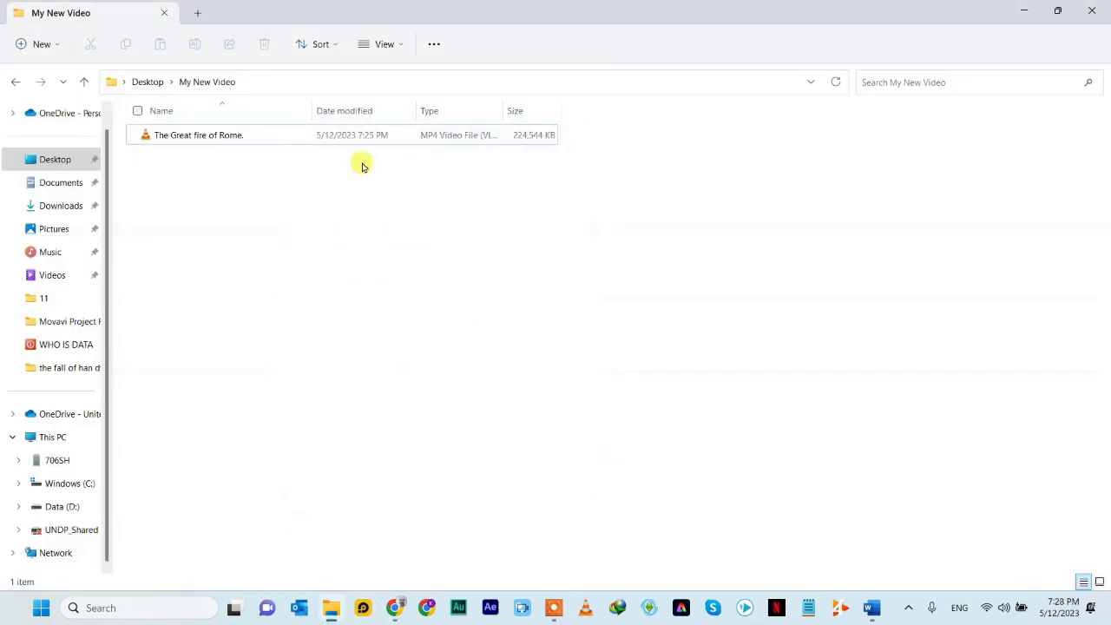
pyautogui.click(232, 141)
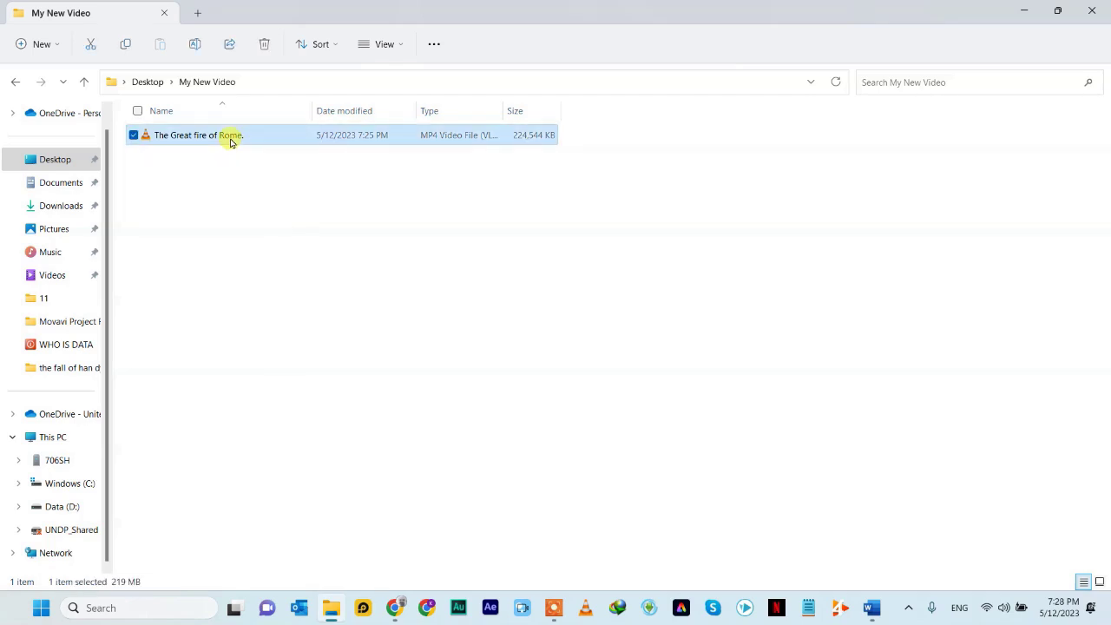
pyautogui.rightClick(230, 141)
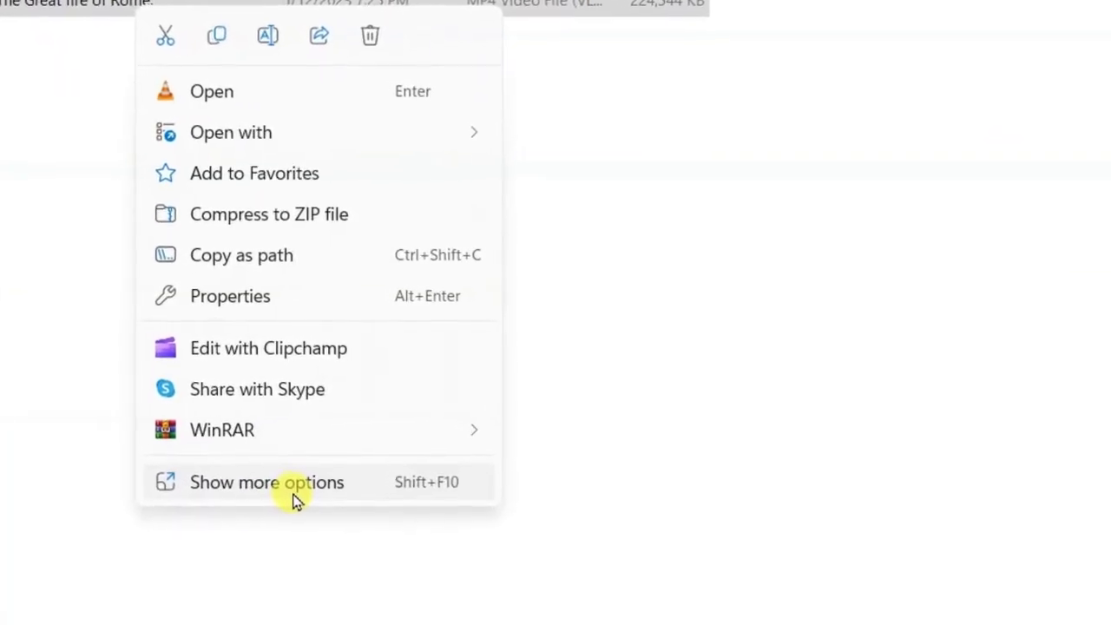
pyautogui.click(252, 493)
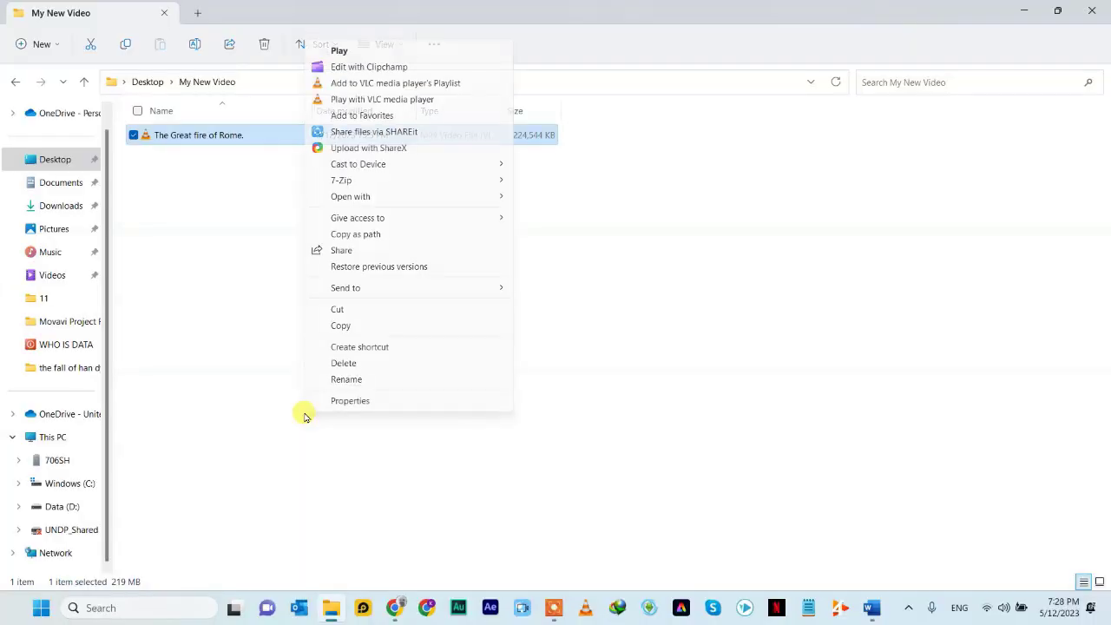
pyautogui.click(338, 404)
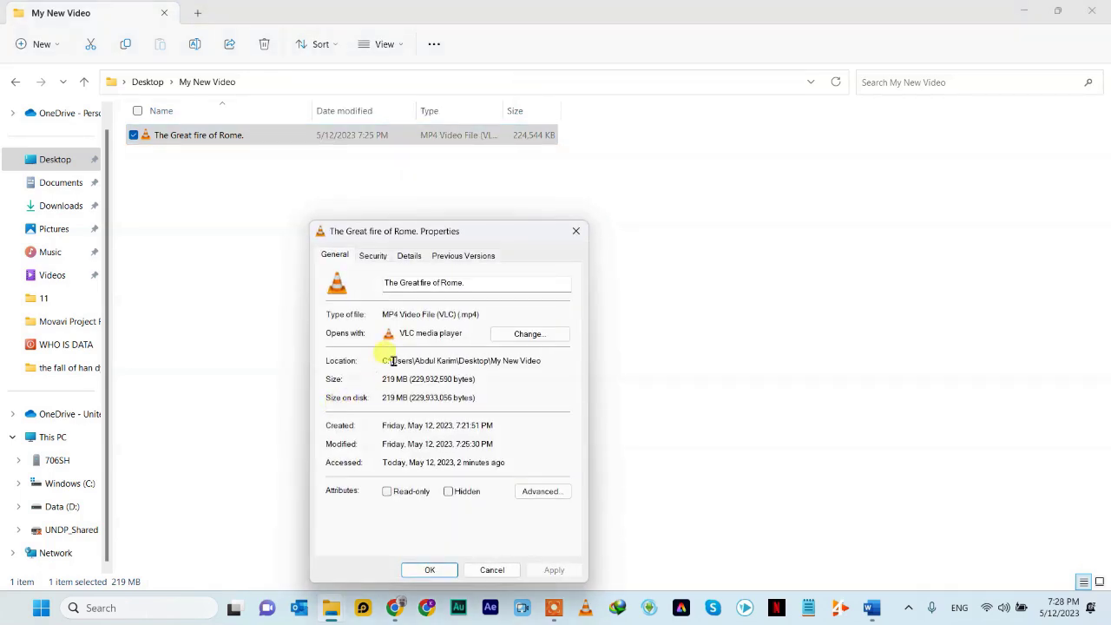
pyautogui.moveTo(485, 239); pyautogui.dragTo(557, 197)
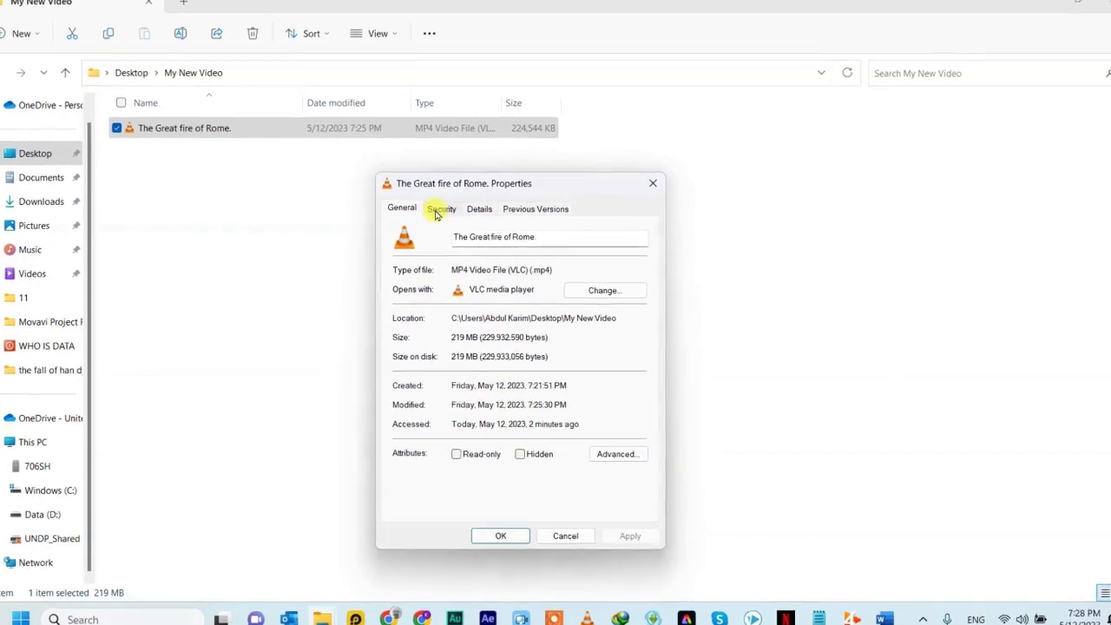
pyautogui.click(469, 203)
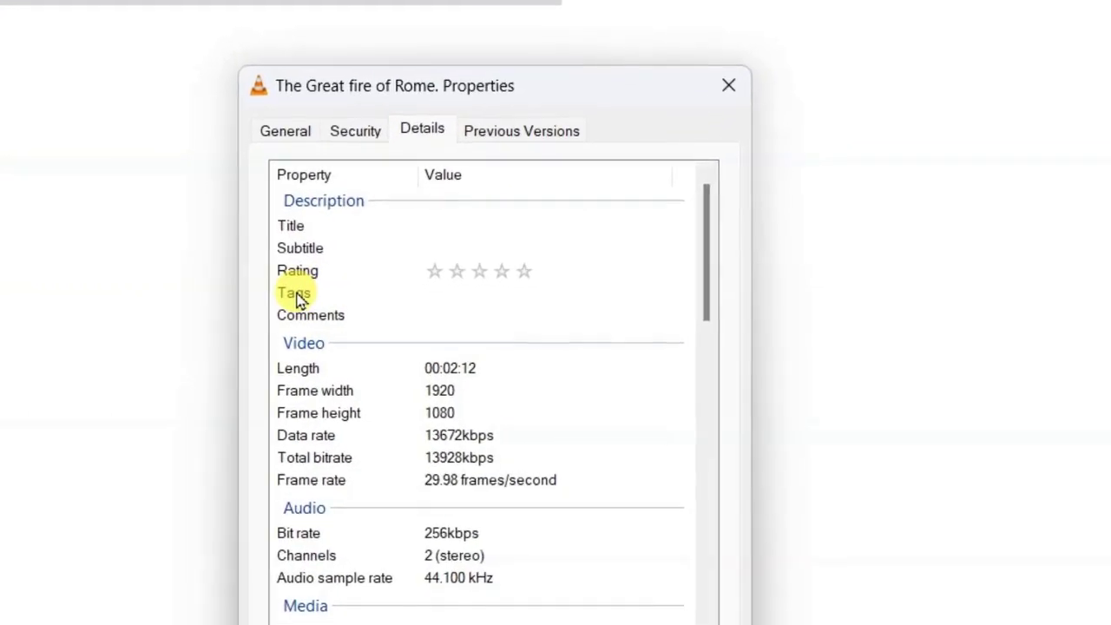
# Paste the copied Rapidtags list into the video's Tags property.
pyautogui.click(399, 298)
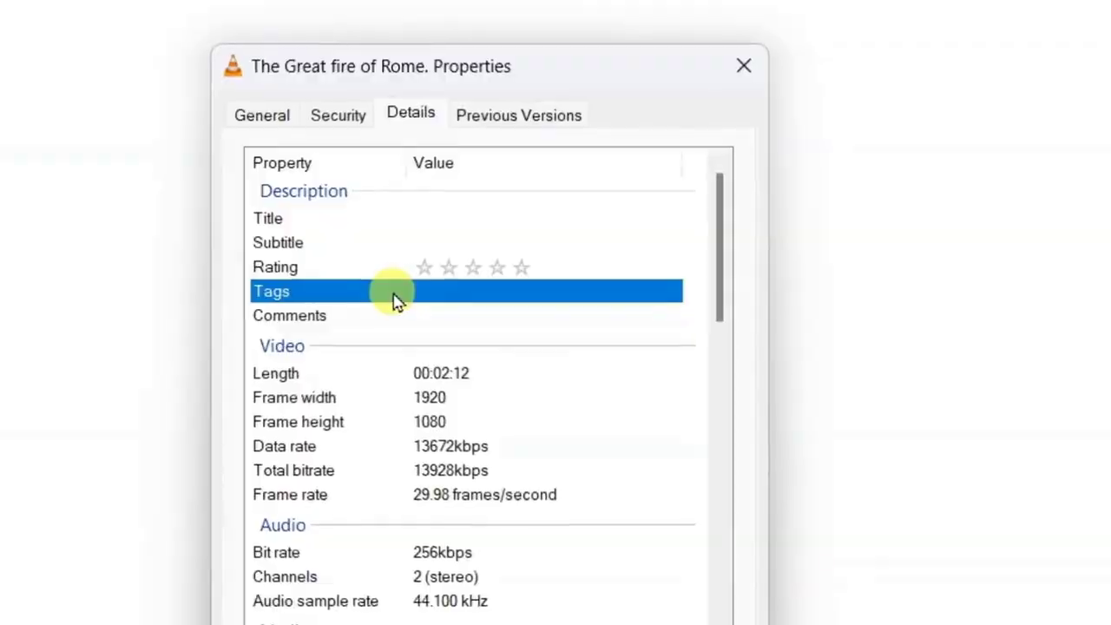
pyautogui.click(441, 291)
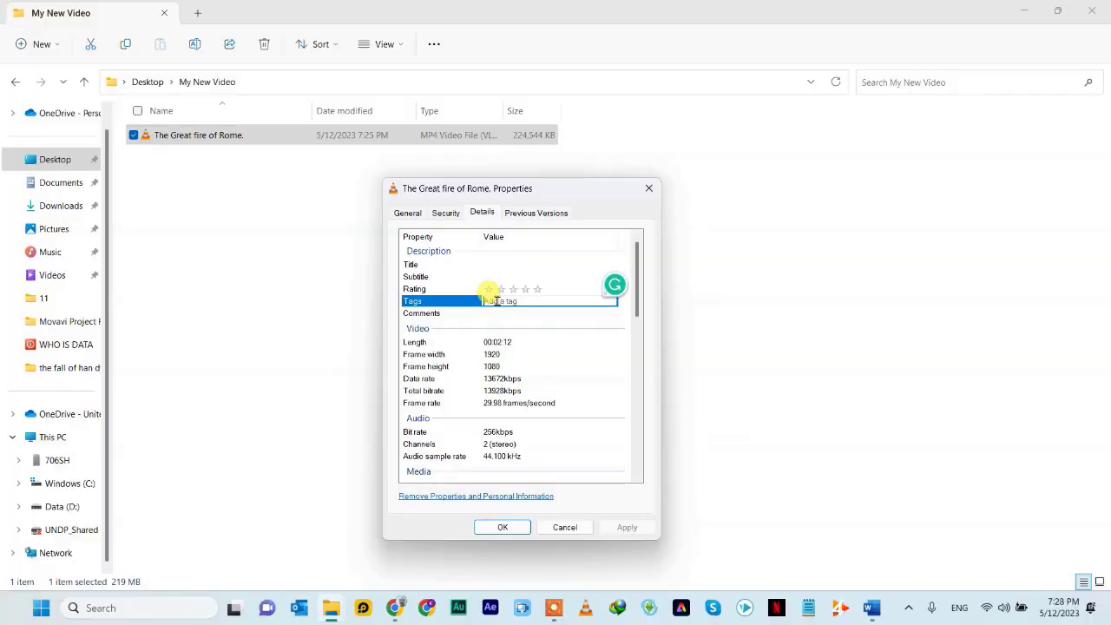
pyautogui.write('great fire 64 ad,the great fire nero,10 completely different views on the great fire of romeo and juliet,great,great fire ravaged rome 1950 years ago,fire,rome fire,history of rome,fire in rome,hearts of iron 4')
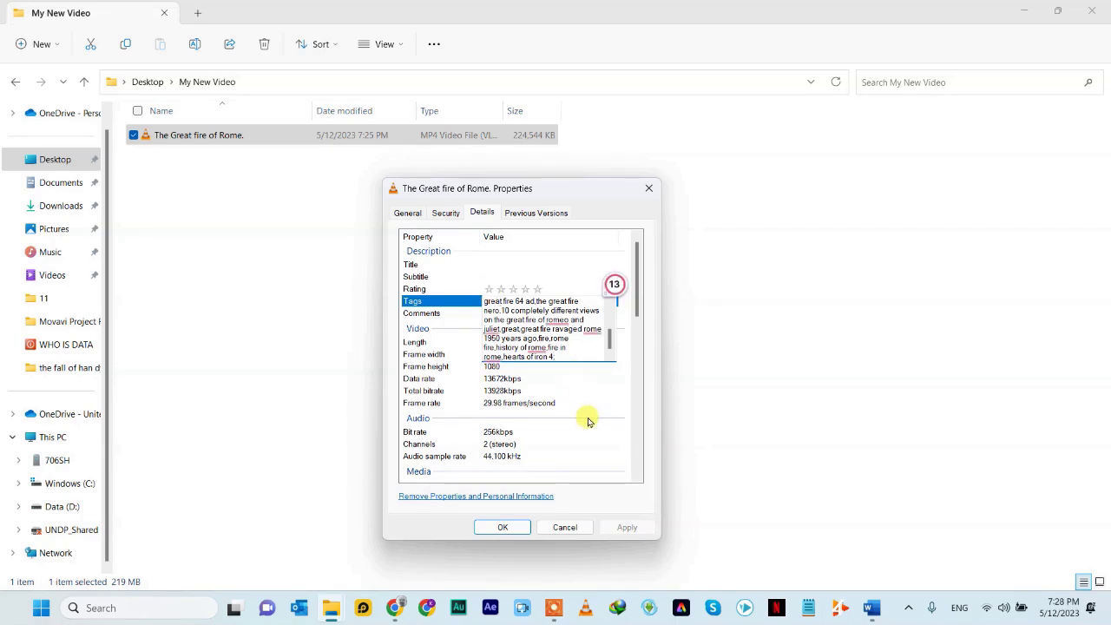
# Commit the pasted tags and copy the video's file name in the My New Video folder.
pyautogui.click(587, 427)
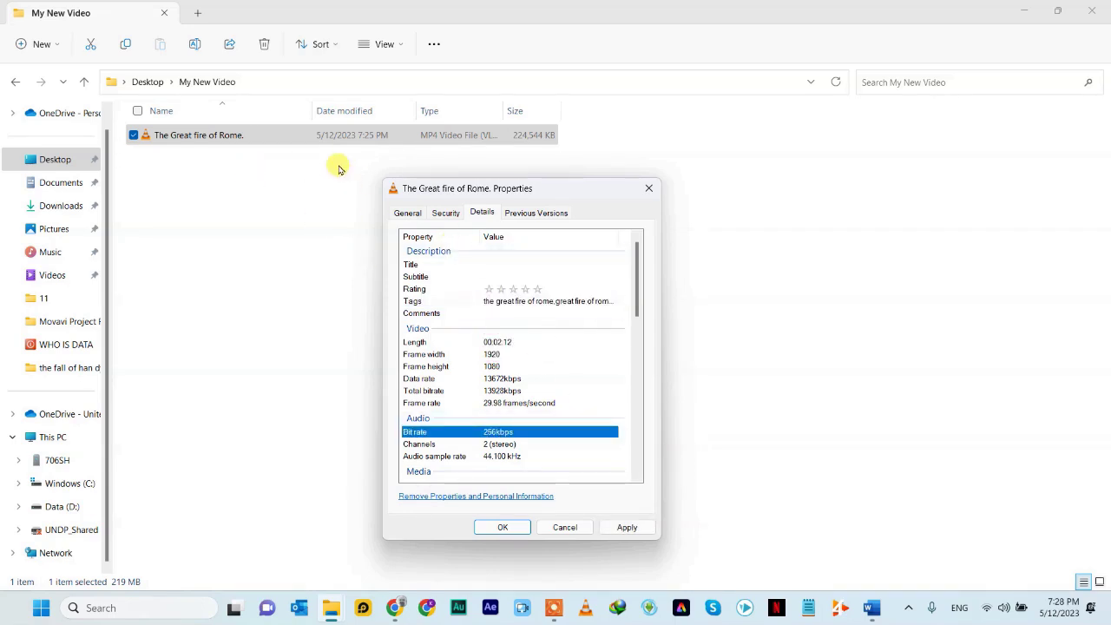
pyautogui.click(305, 143)
pyautogui.rightClick(304, 143)
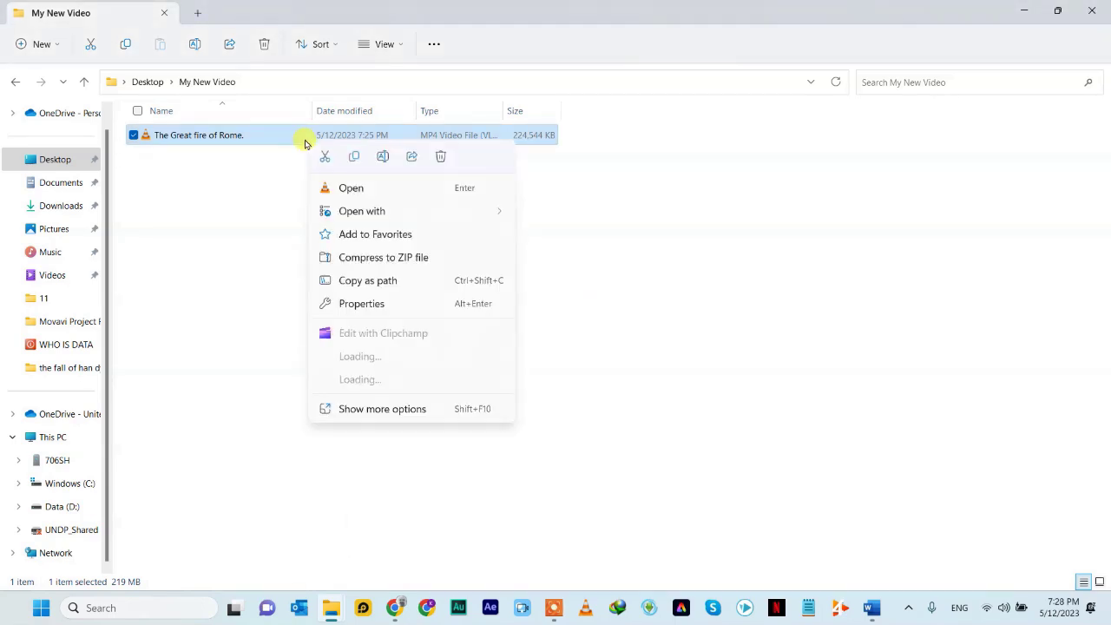
pyautogui.click(383, 158)
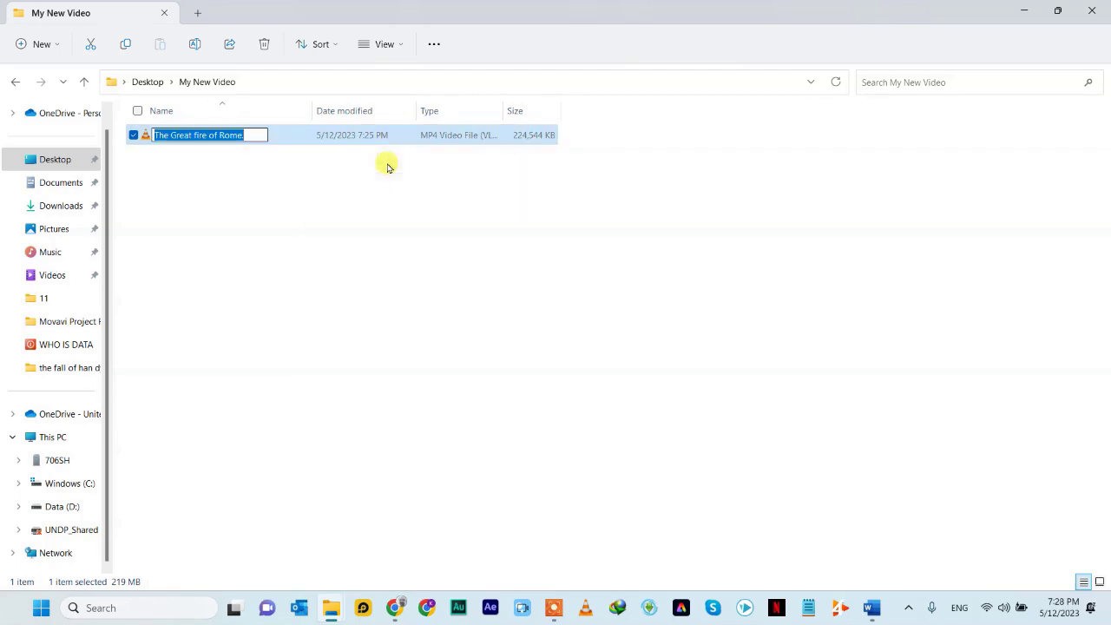
pyautogui.rightClick(224, 141)
pyautogui.click(257, 188)
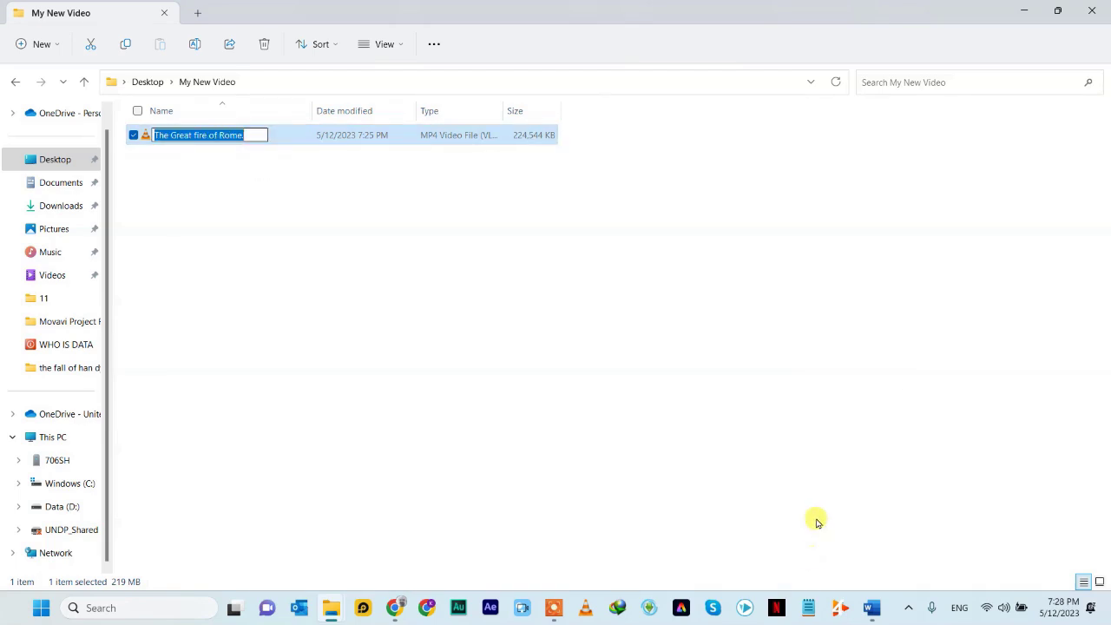
# Return to the video's properties and paste "The Great fire of Rome." as its Title property.
pyautogui.click(1032, 20)
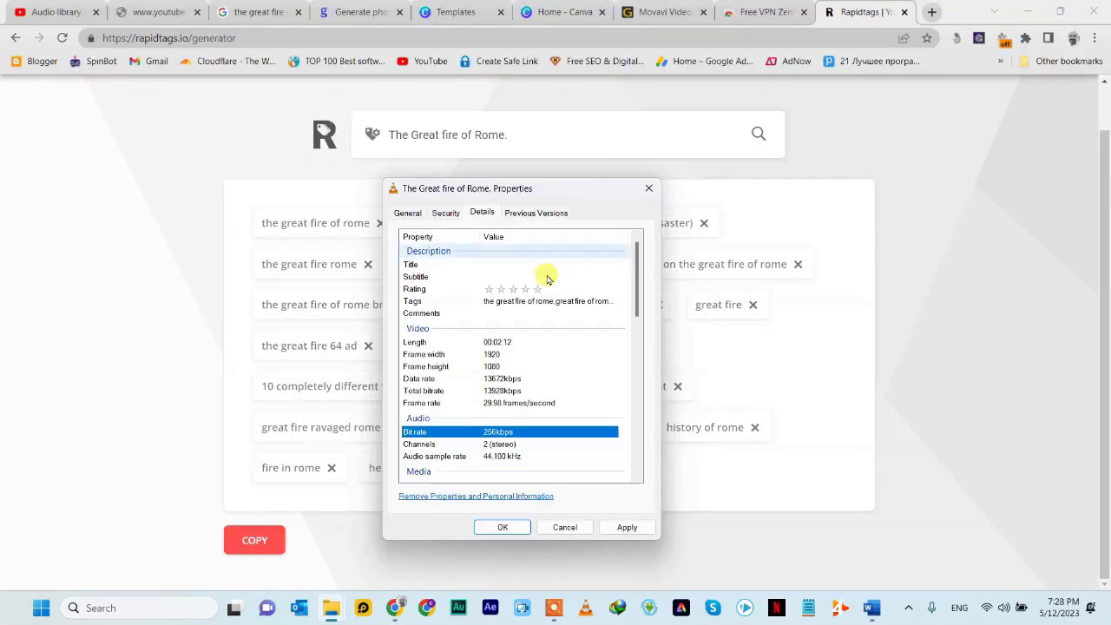
pyautogui.click(483, 264)
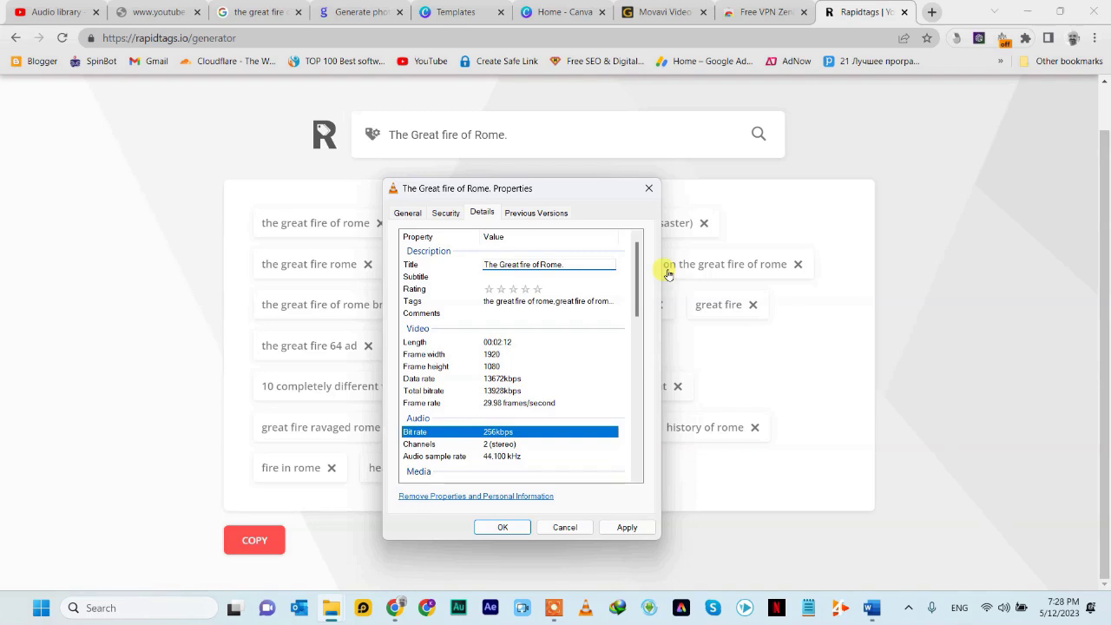
pyautogui.write('.')
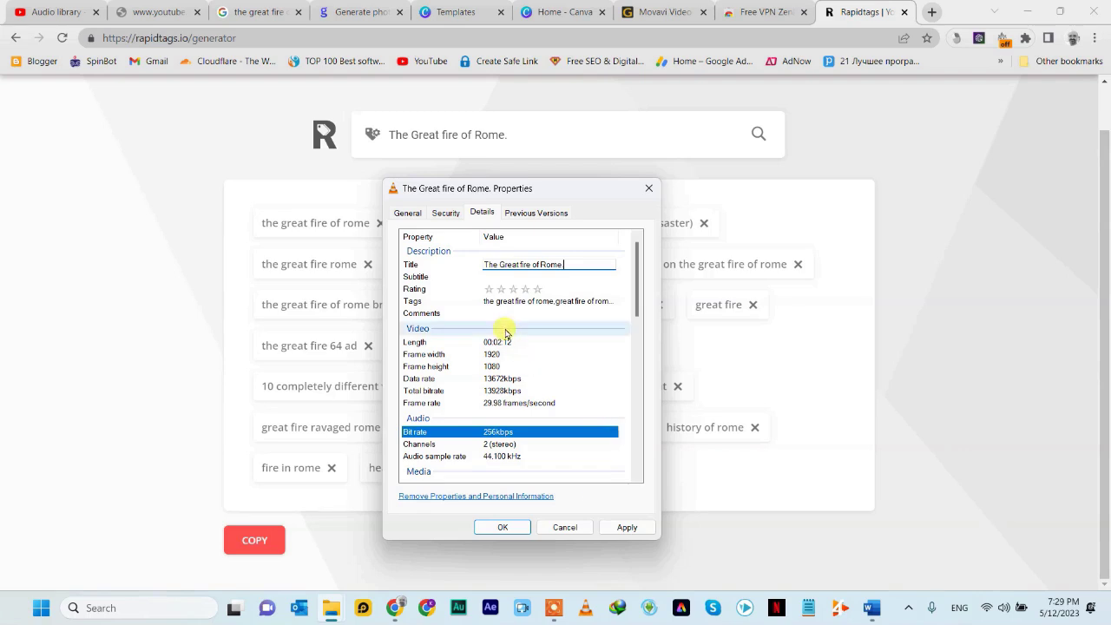
pyautogui.click(501, 277)
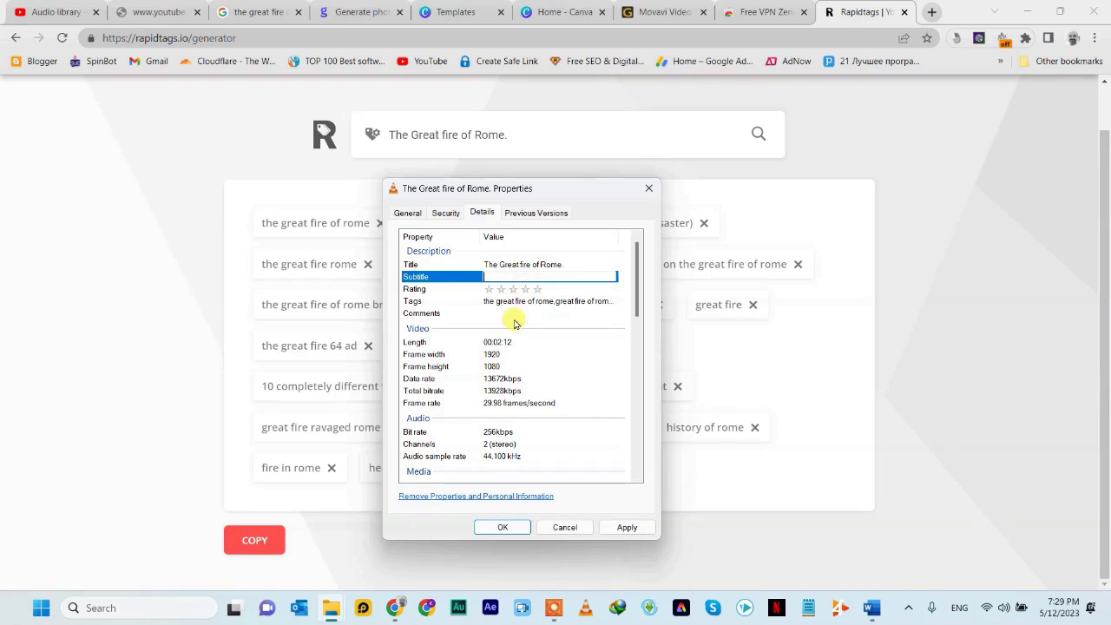
# Apply the video's property changes, close the properties and return to the My New Video folder.
pyautogui.click(626, 528)
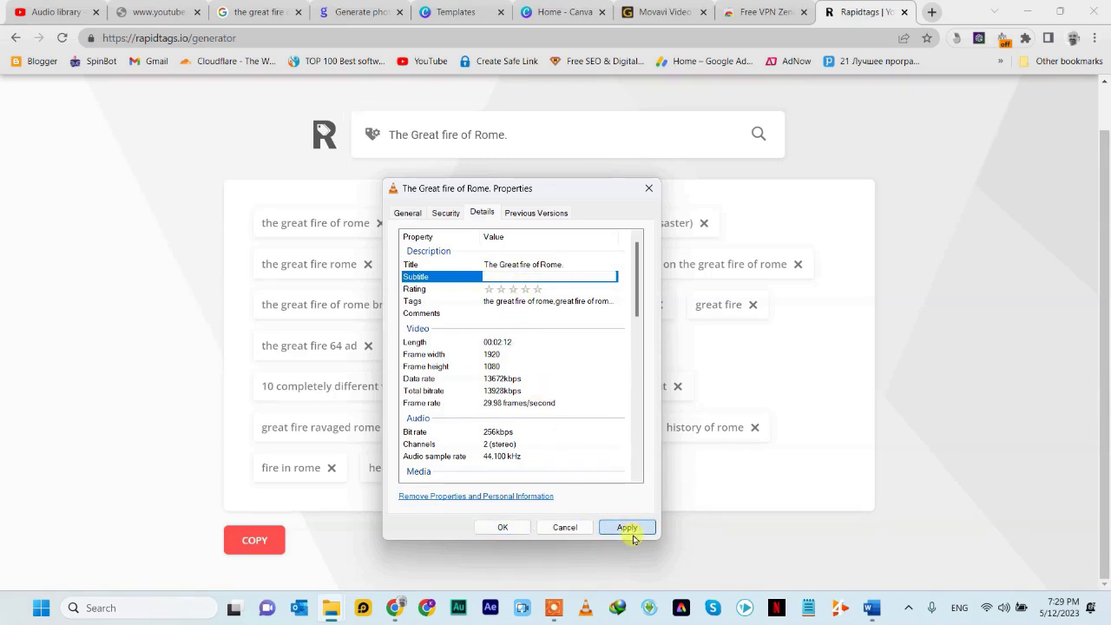
pyautogui.click(508, 527)
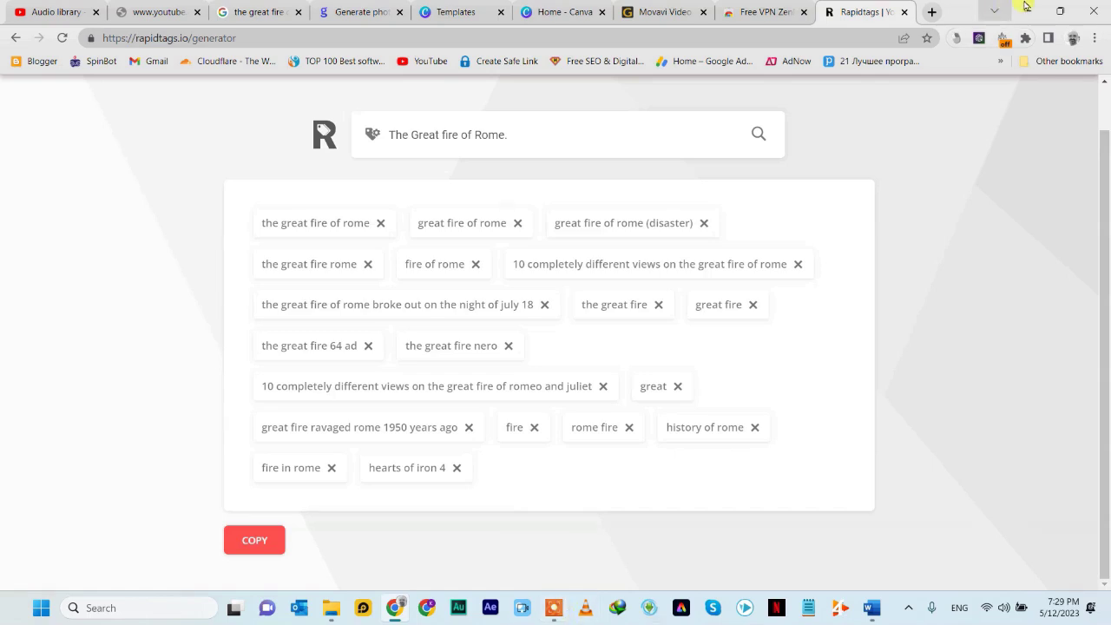
pyautogui.click(330, 610)
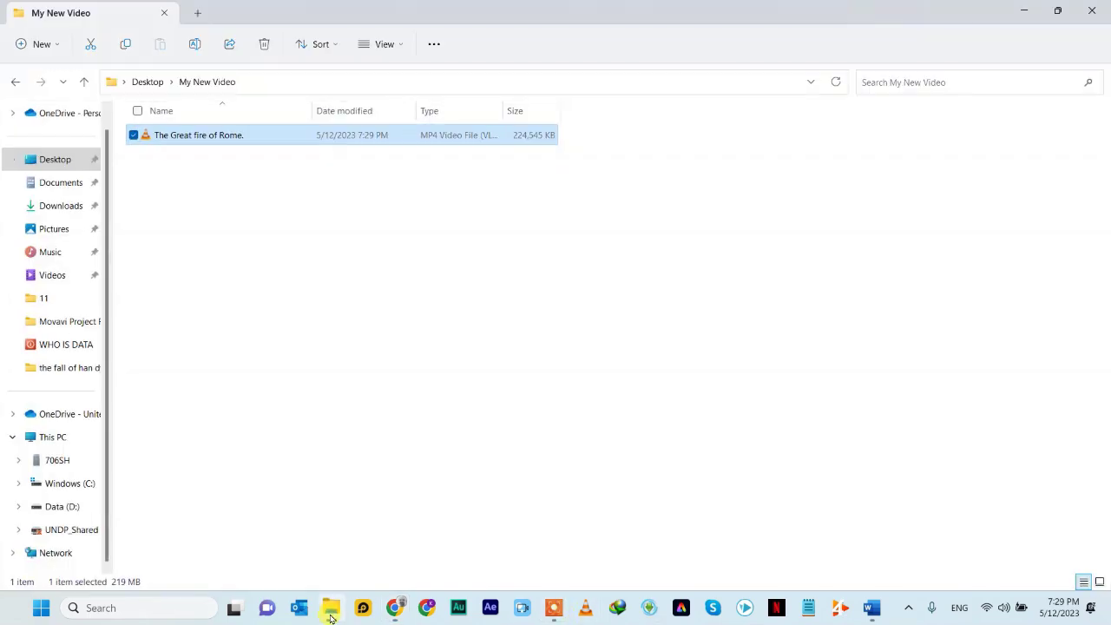
pyautogui.click(231, 277)
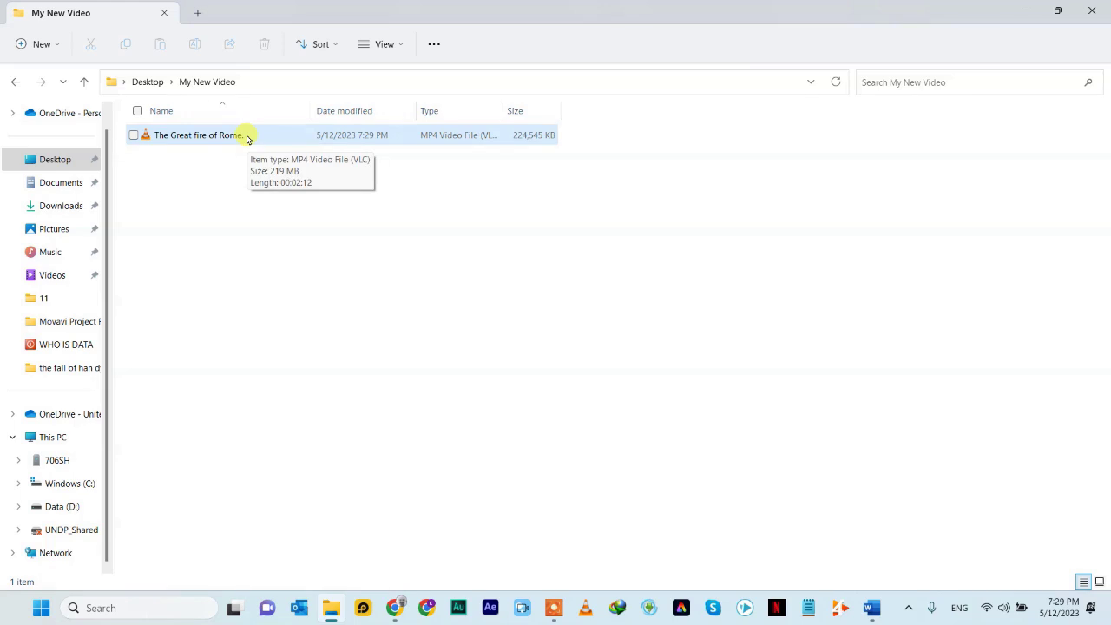
# Switch to Chrome, open YouTube in a new tab and search for the creator's channel by name.
pyautogui.click(394, 607)
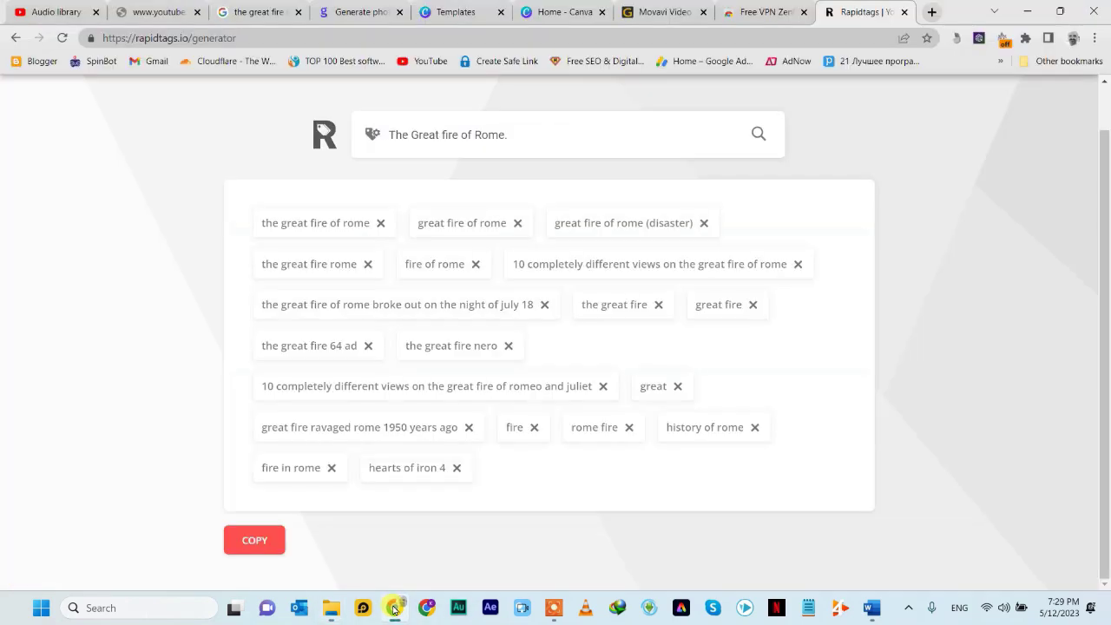
pyautogui.click(933, 12)
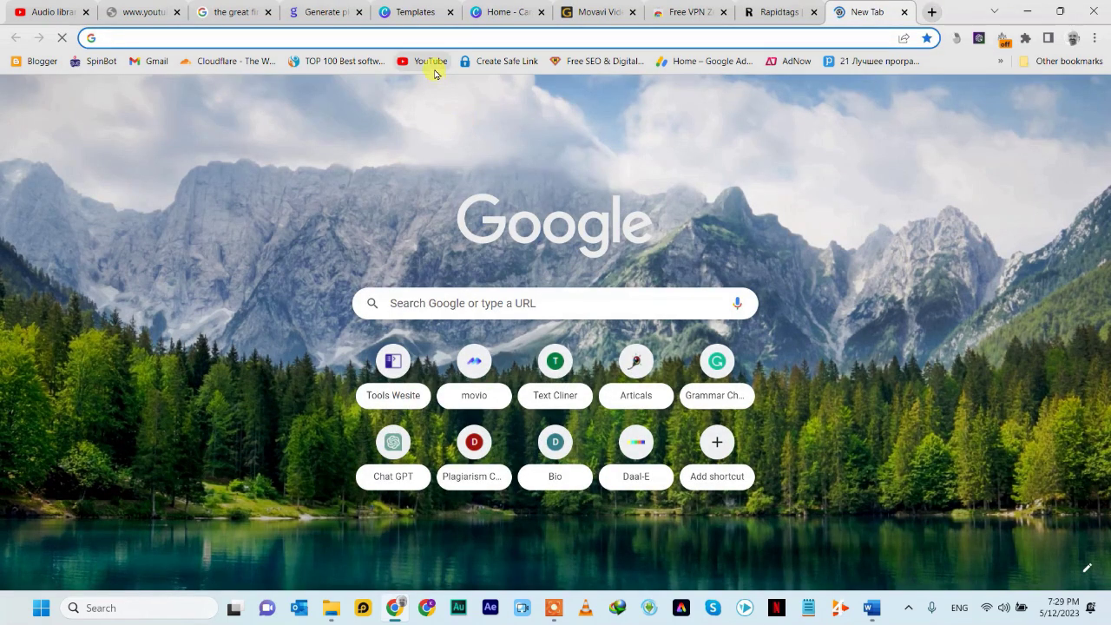
pyautogui.click(434, 69)
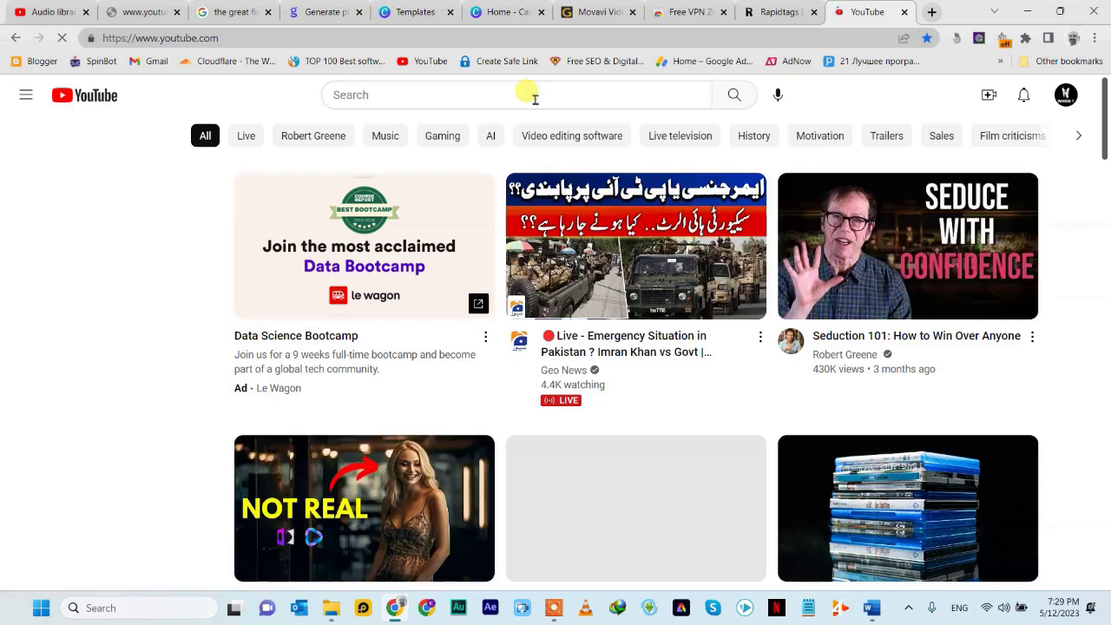
pyautogui.click(535, 97)
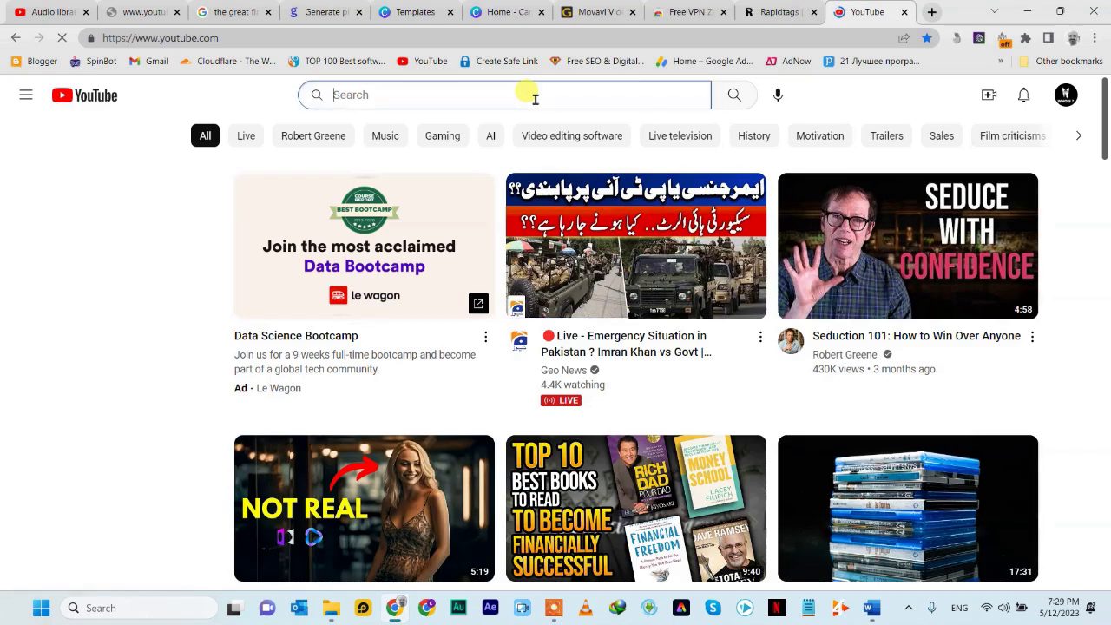
pyautogui.write('karim mayur')
pyautogui.press('Return')
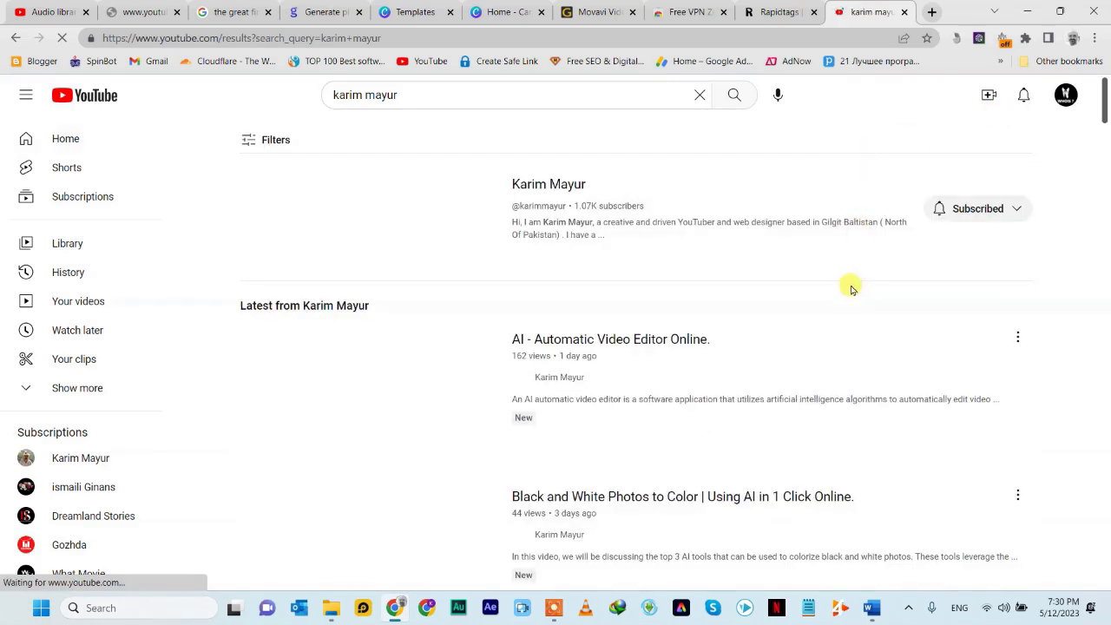
# Open the creator's channel from the search results and examine its created and multiple playlists.
pyautogui.click(534, 188)
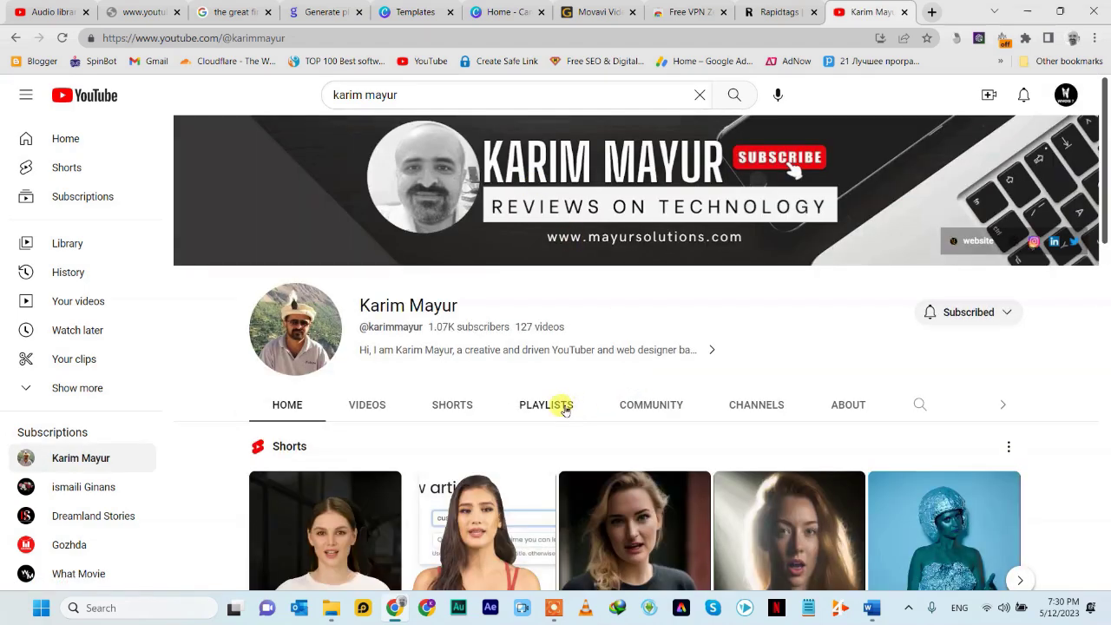
pyautogui.click(562, 406)
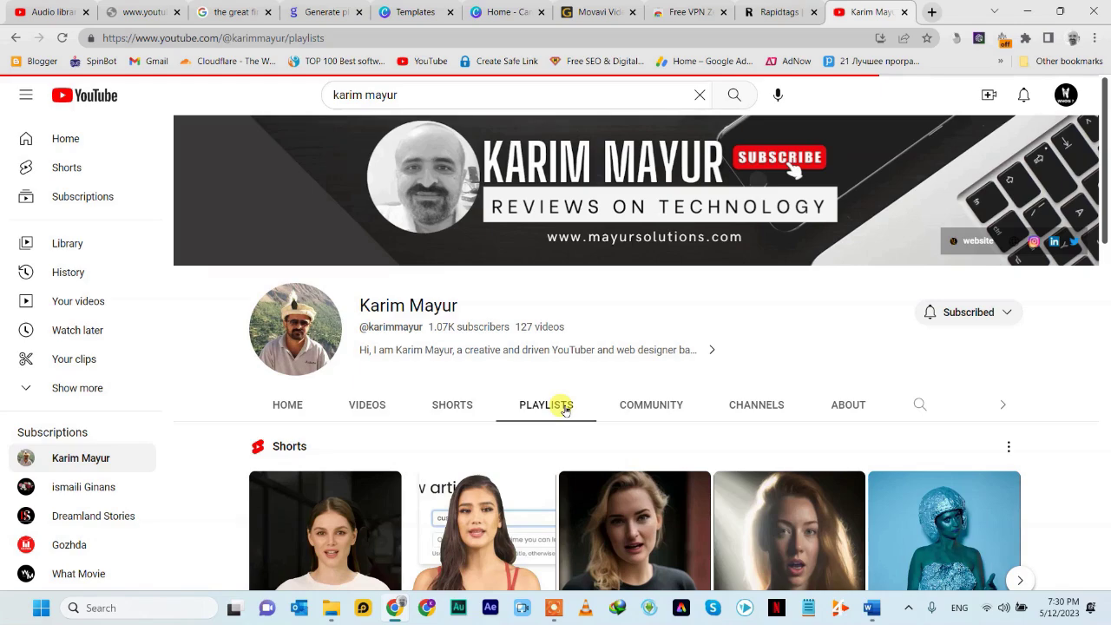
pyautogui.scroll(-3, 853, 390)
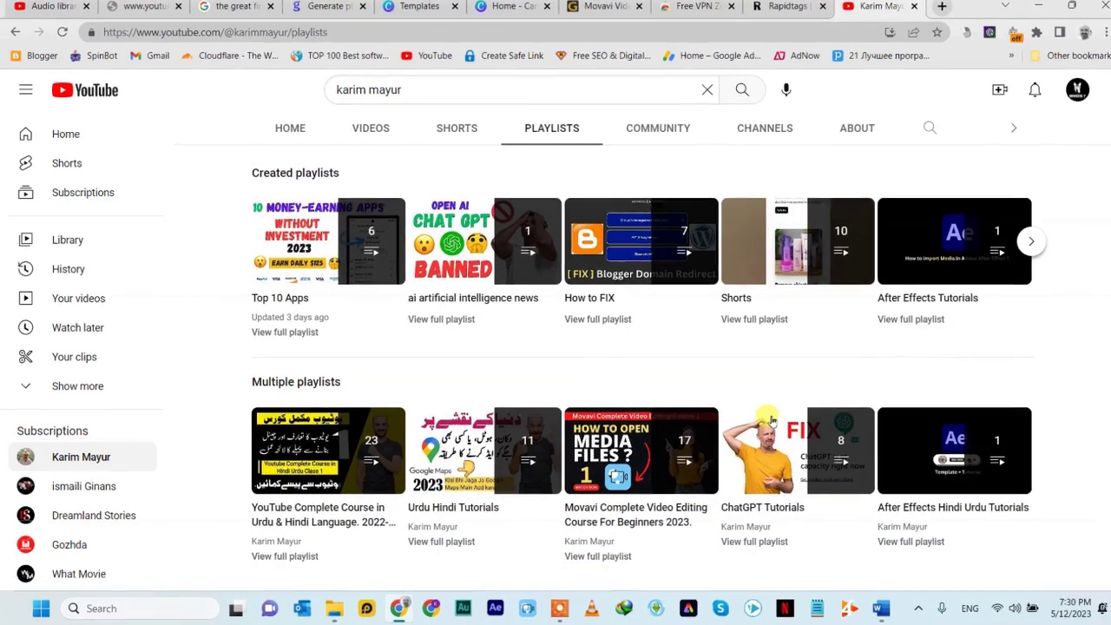